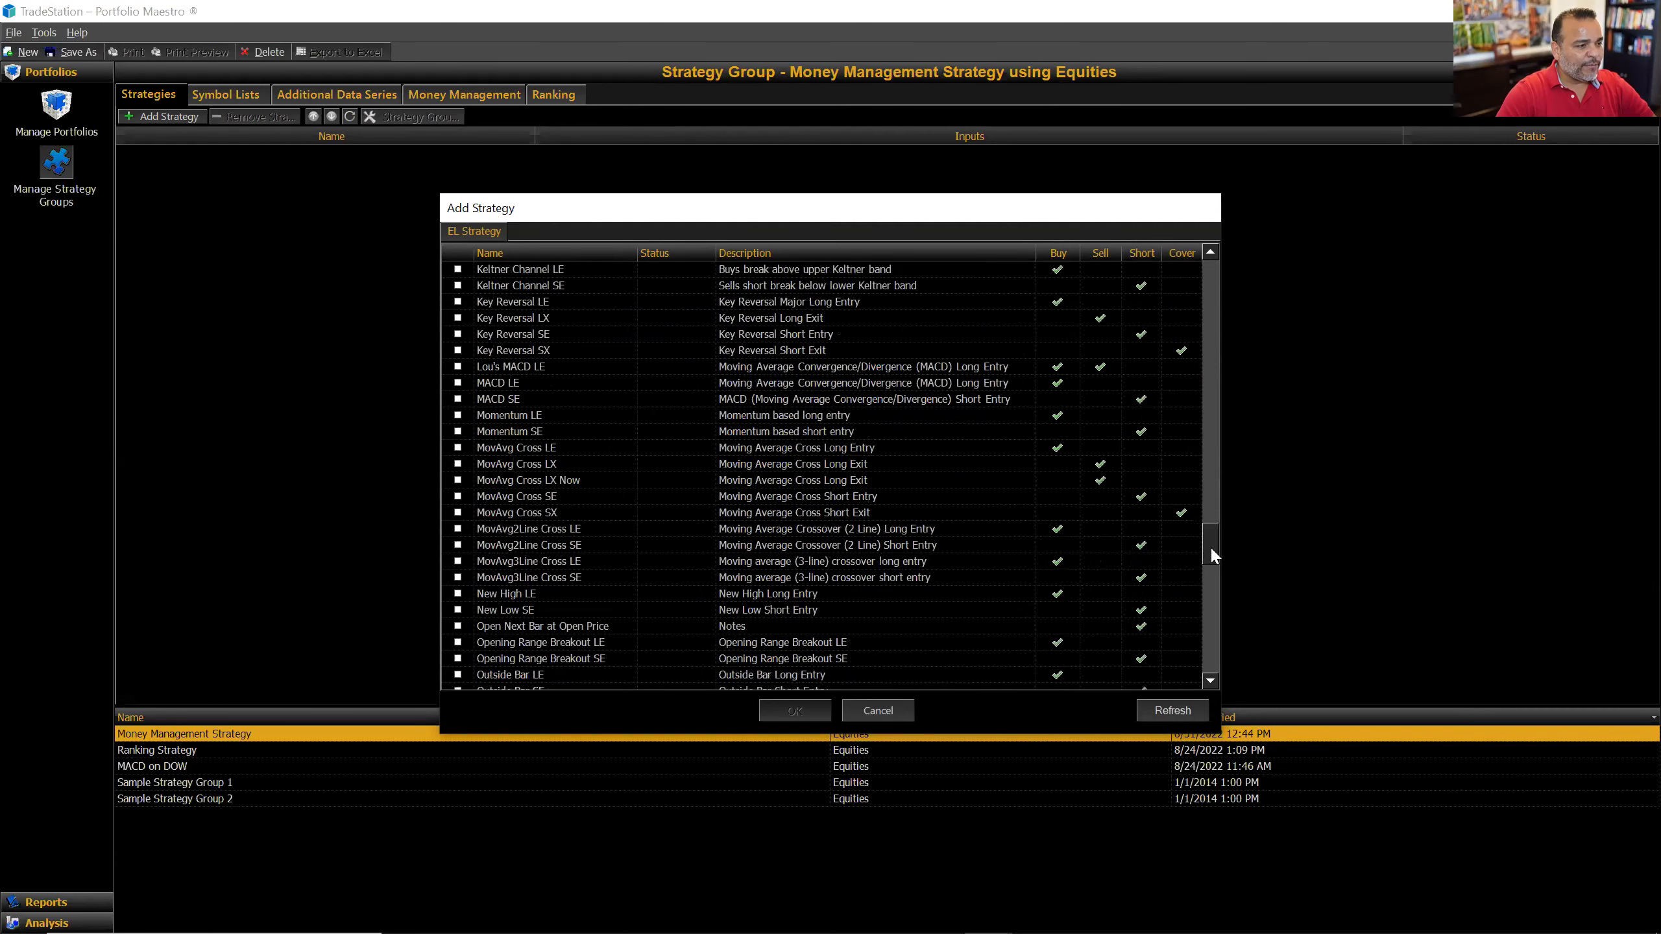
# Step: Check MACD LE and MACD SE in the Add Strategy dialog and add both to the group
pyautogui.click(458, 382)
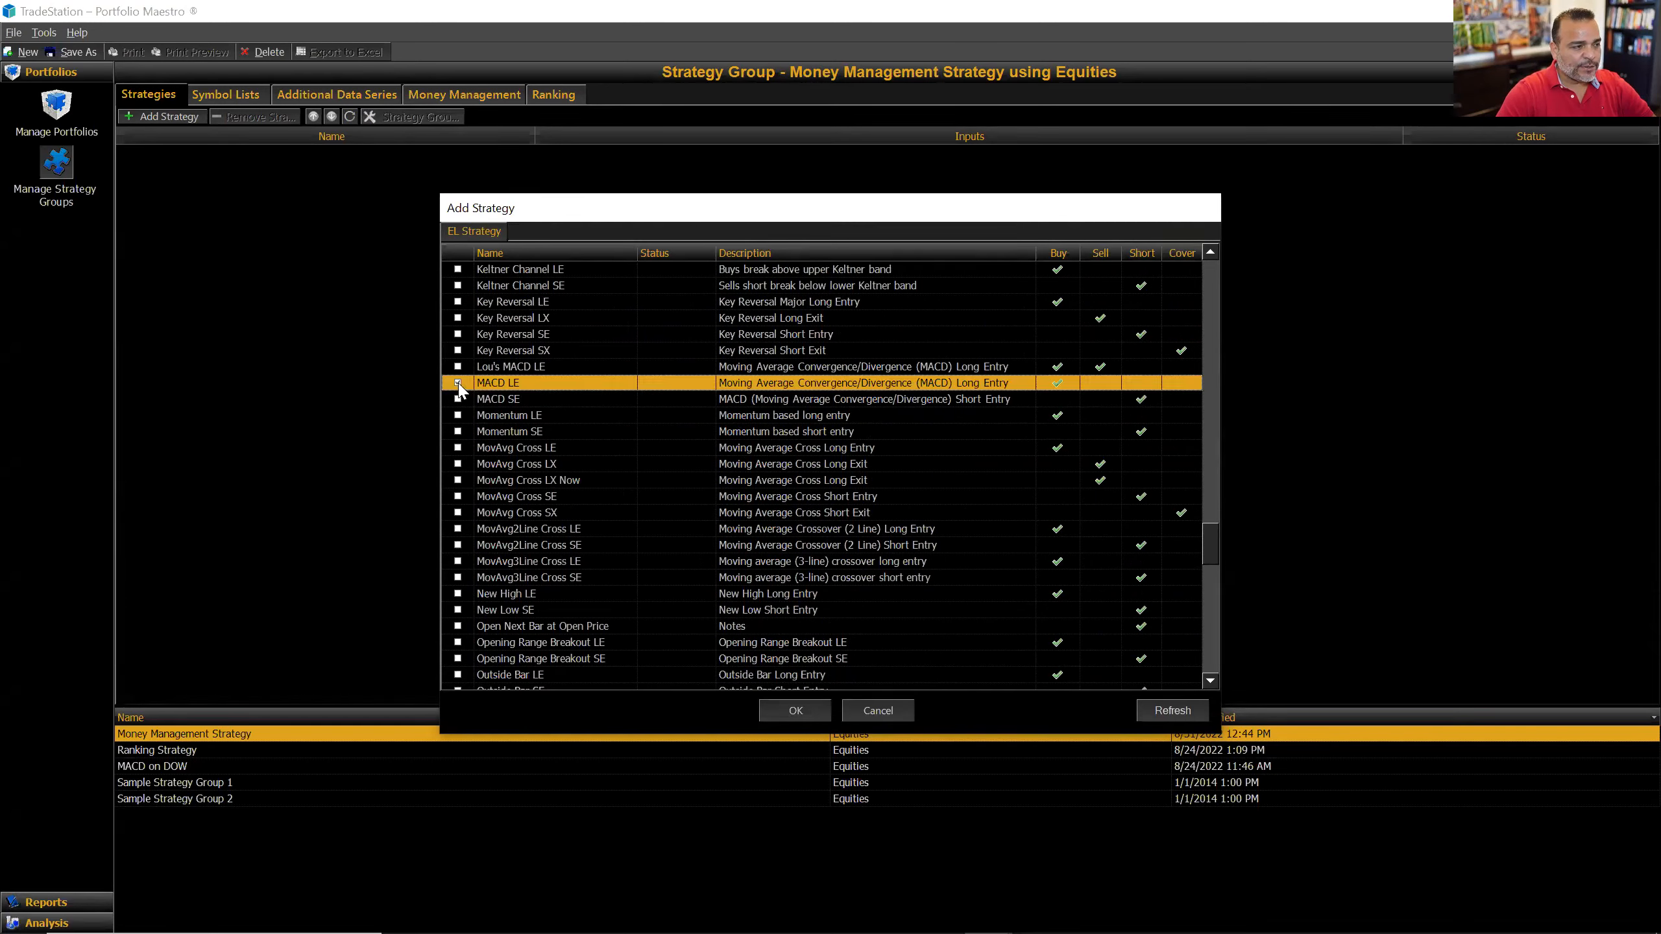
pyautogui.click(458, 400)
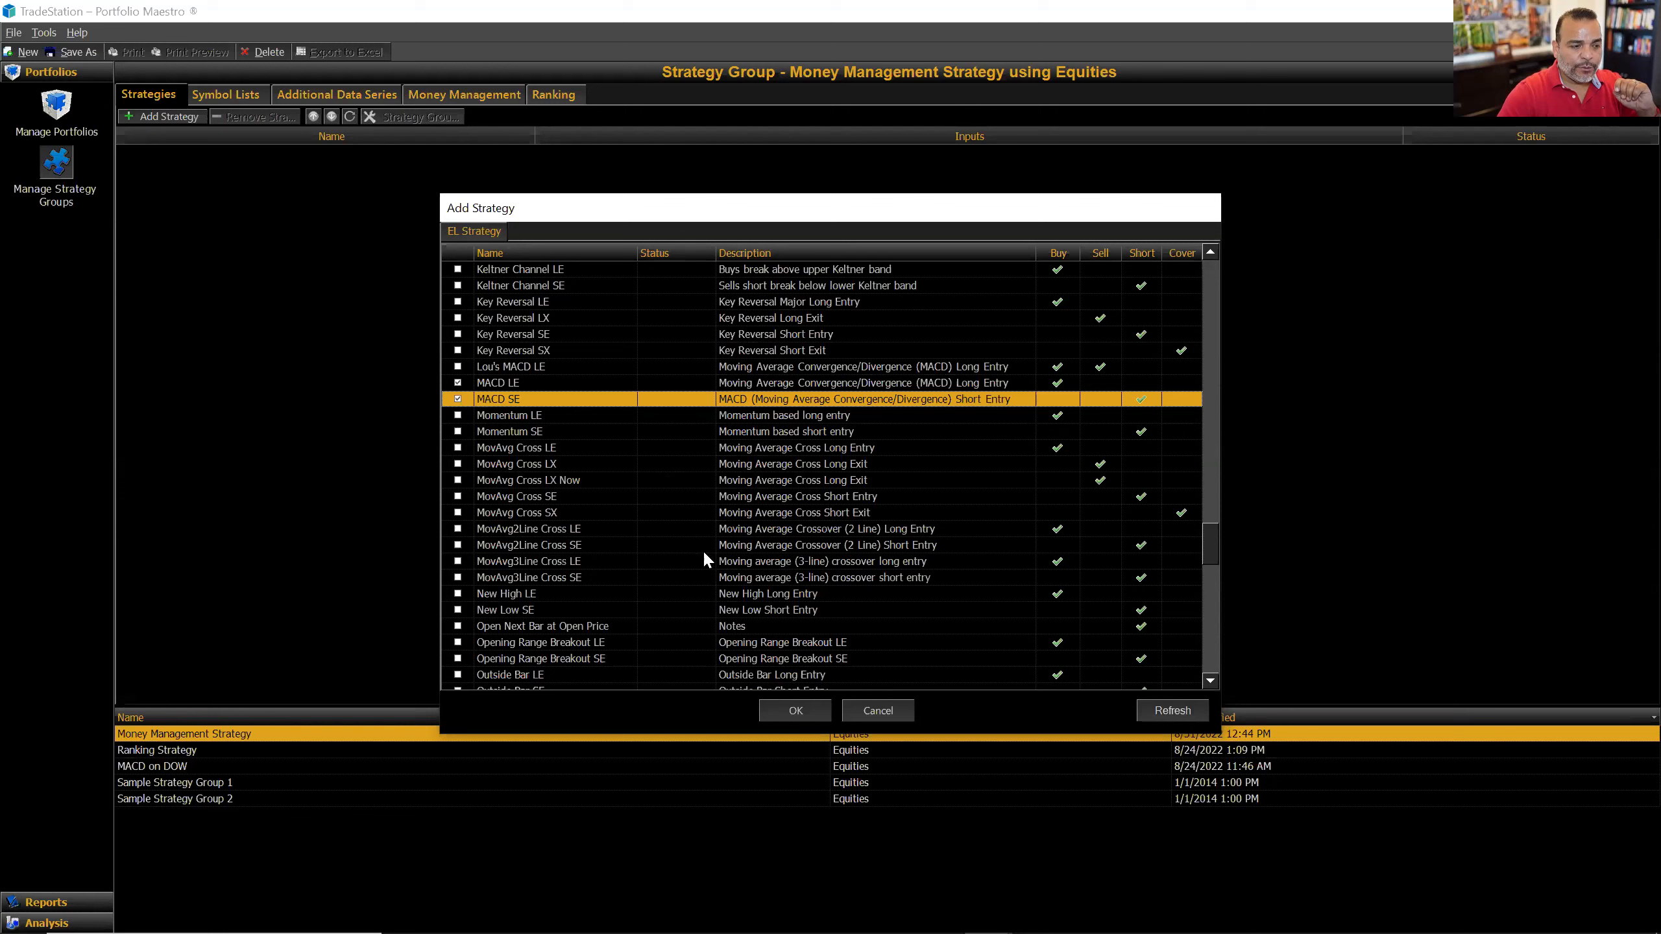
pyautogui.click(799, 711)
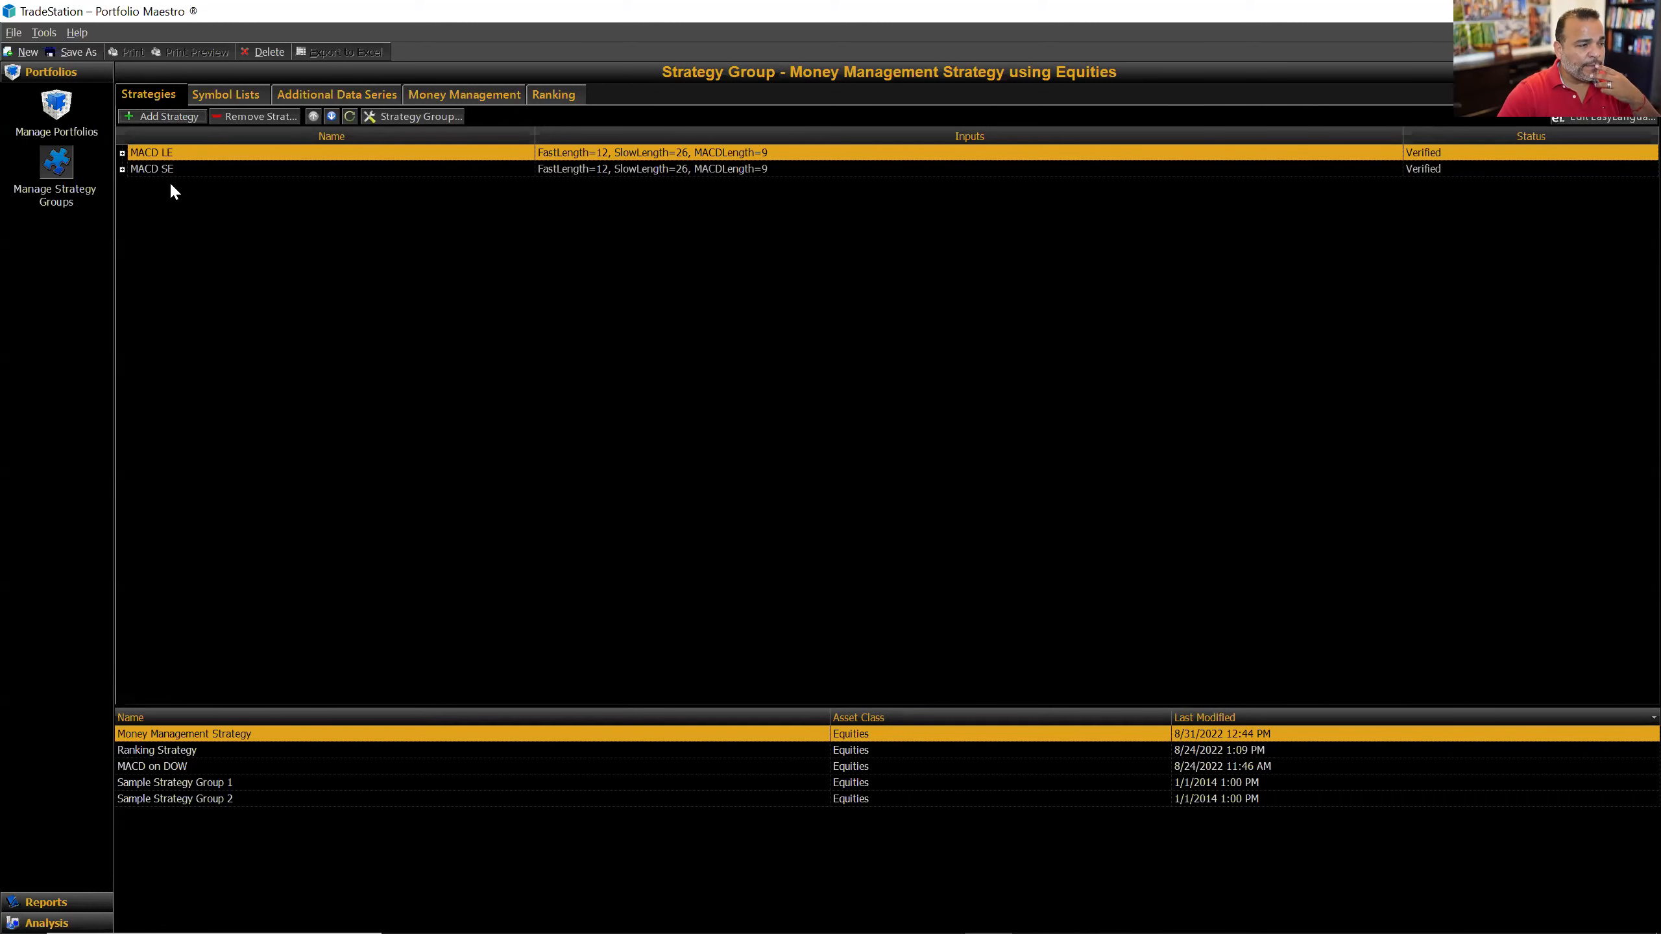
pyautogui.click(228, 96)
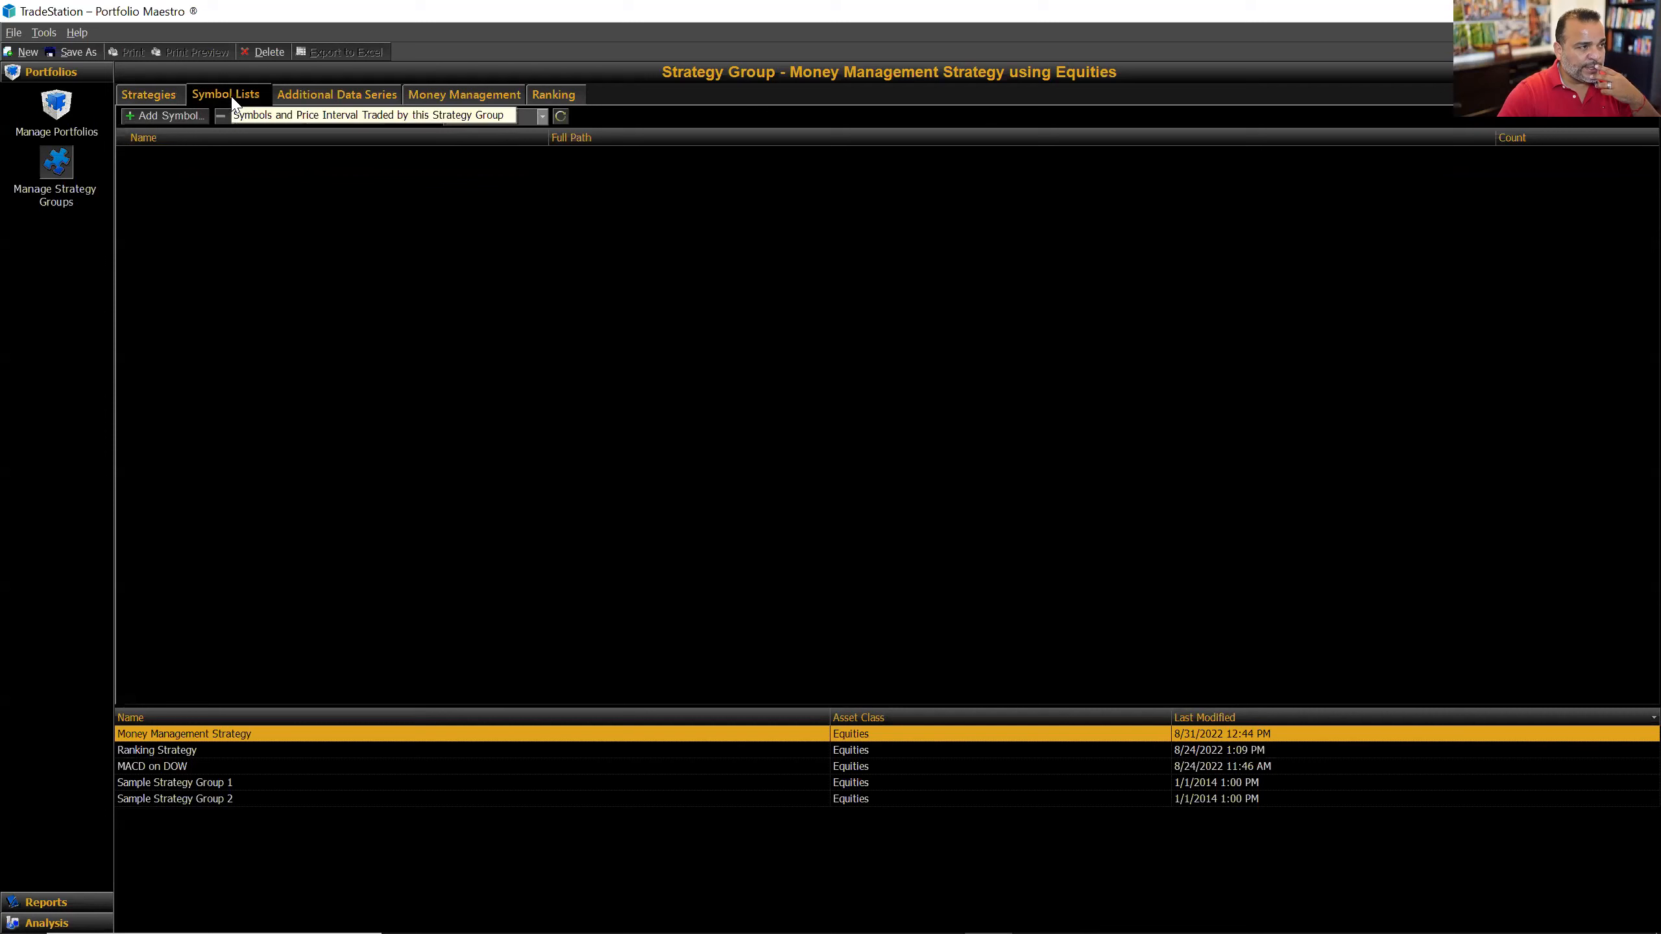
# Step: Insert the Dow30 custom symbol list (30 symbols) into the group, then go to Manage Portfolios
pyautogui.click(167, 116)
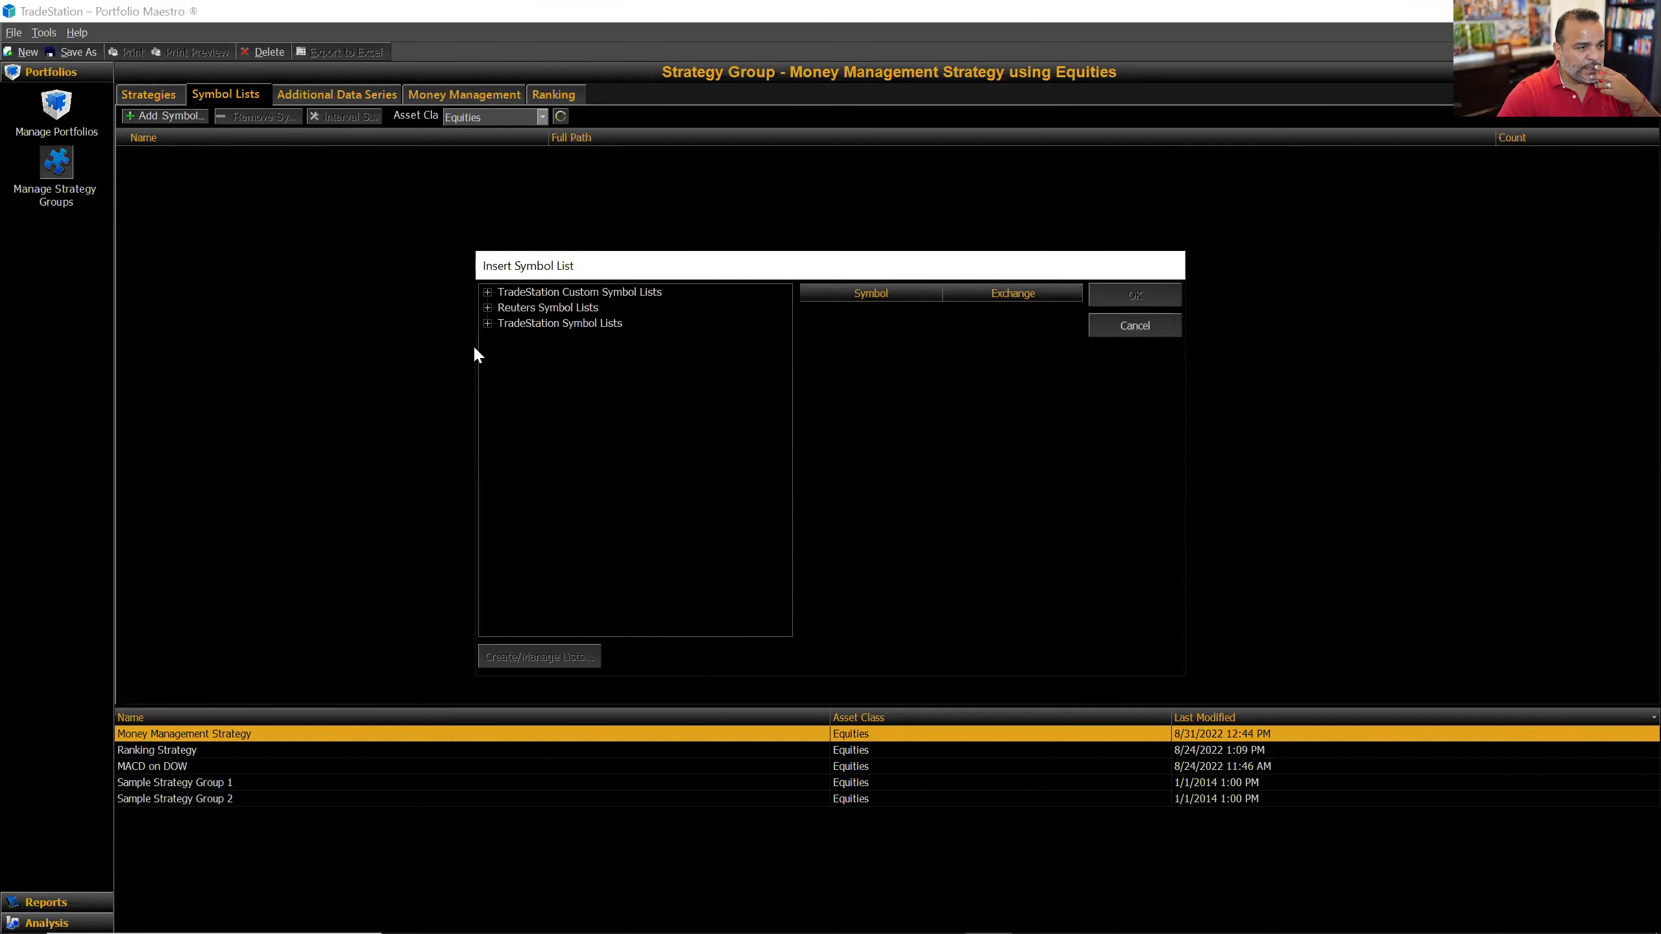
pyautogui.click(488, 293)
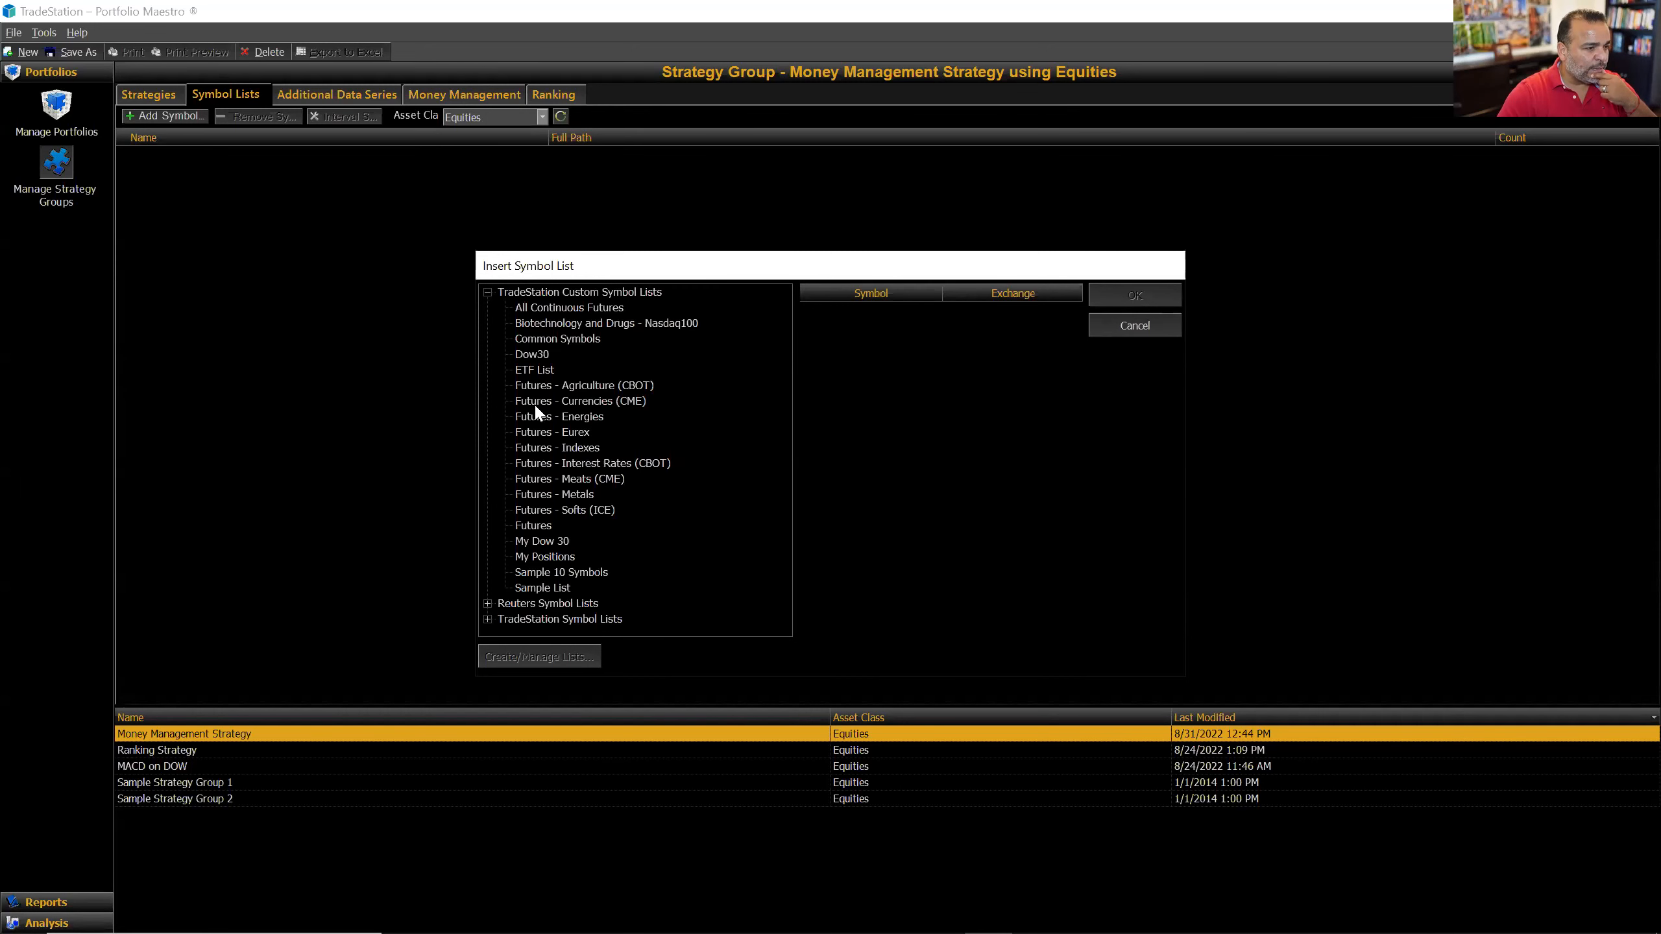
pyautogui.click(575, 572)
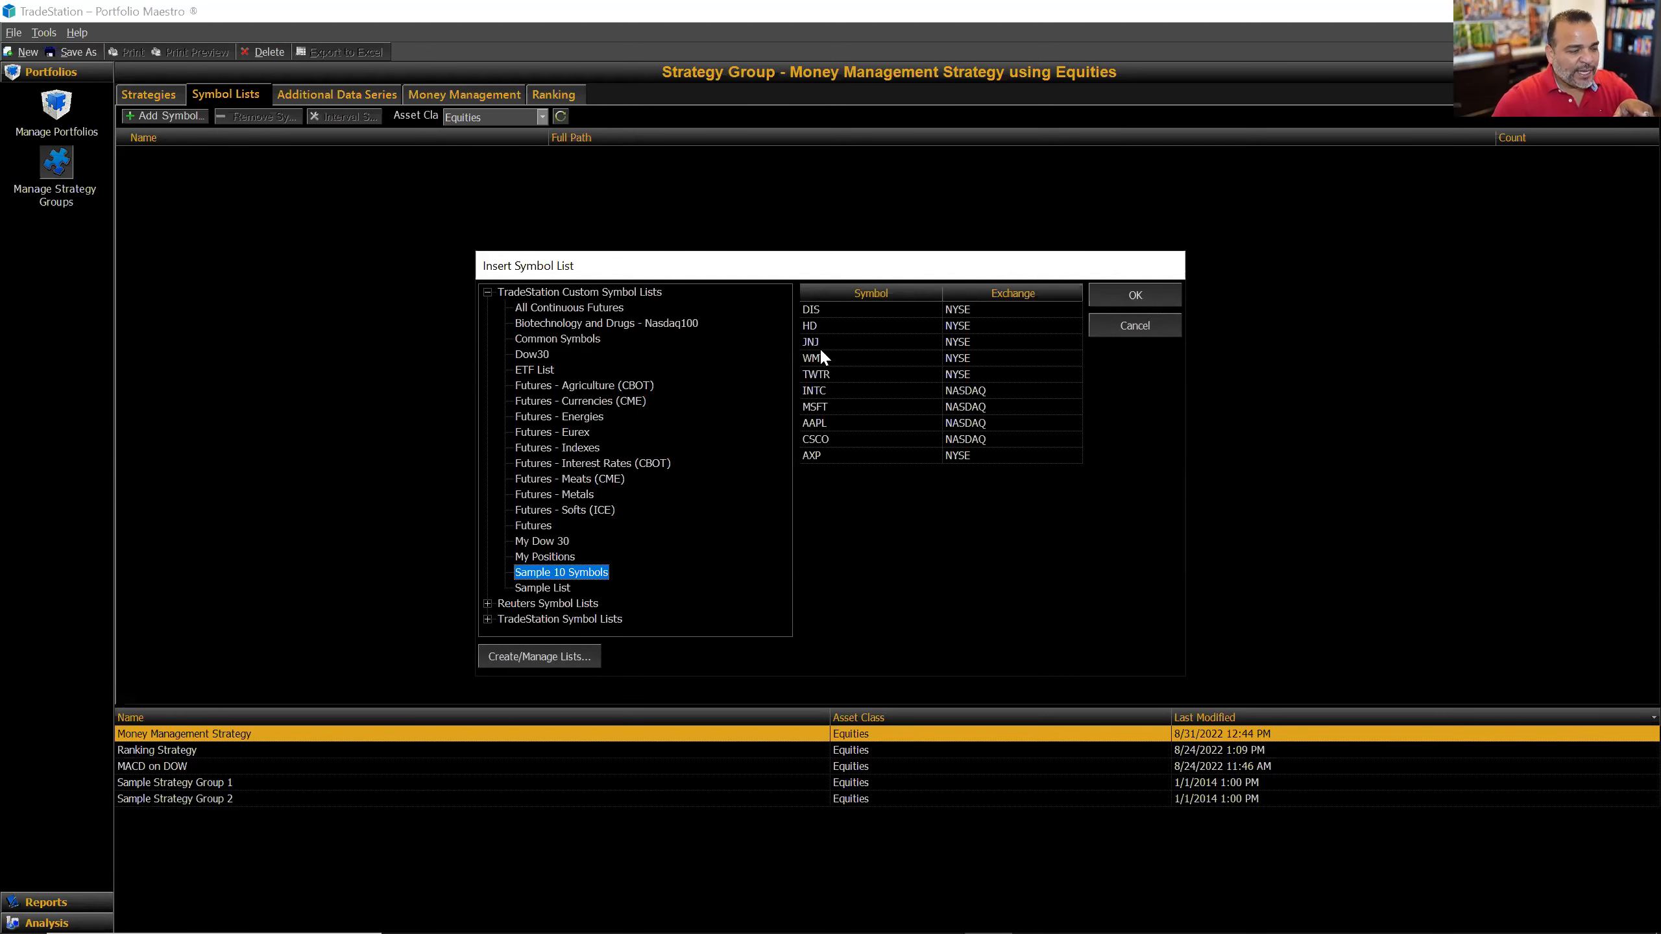
pyautogui.click(542, 357)
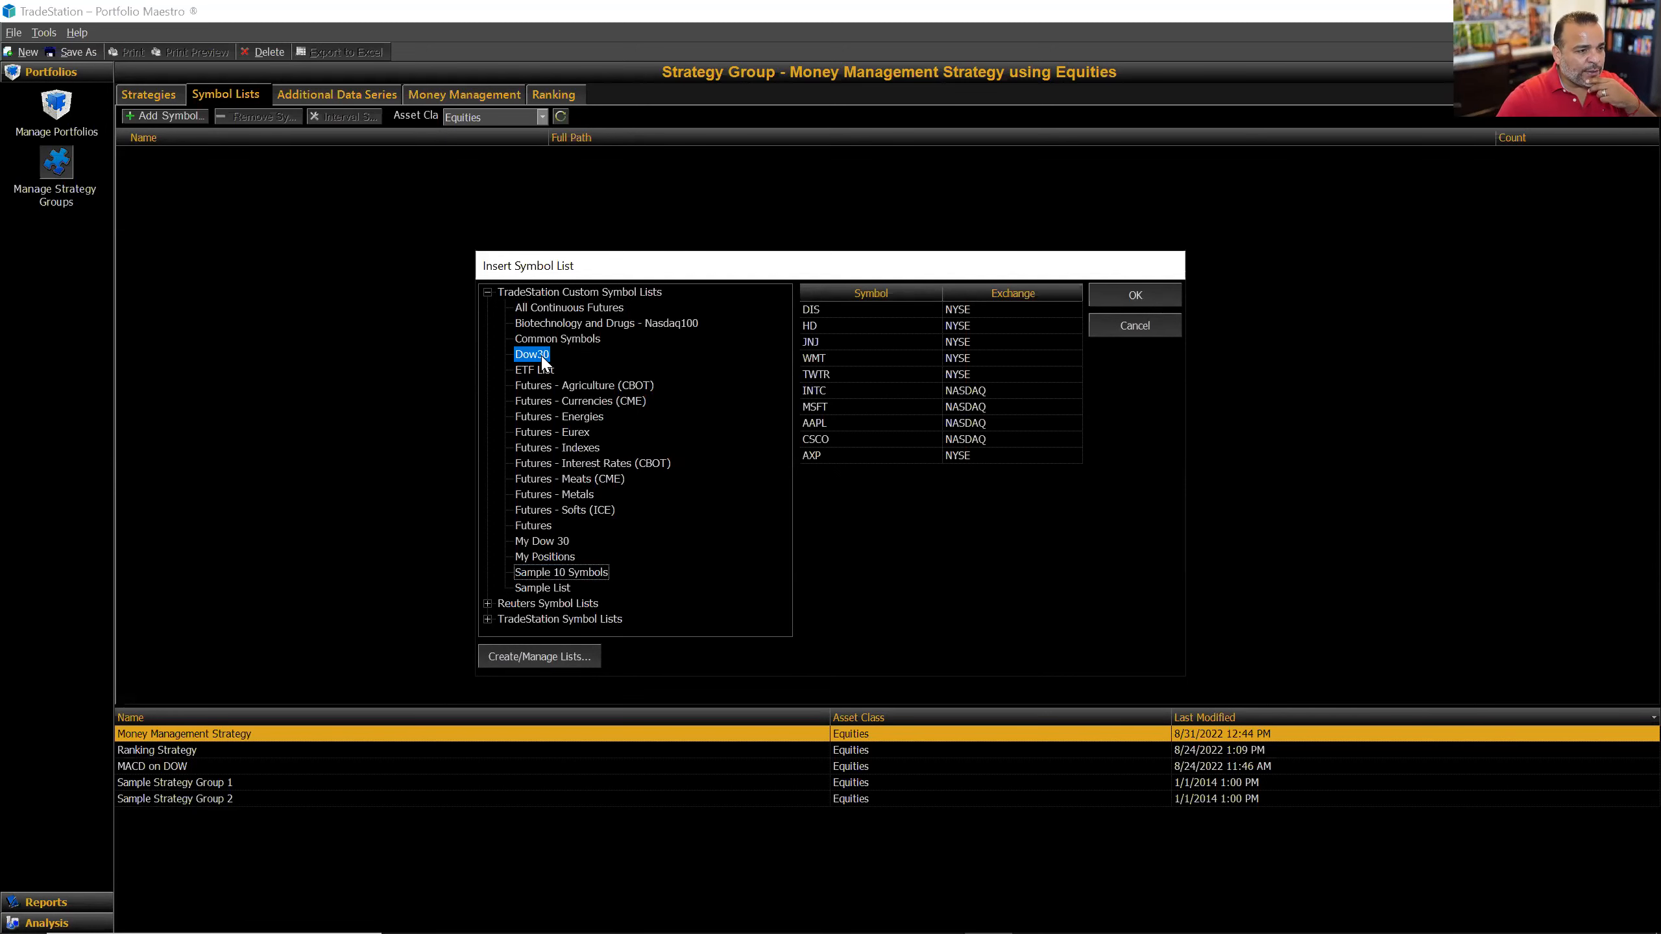
pyautogui.moveTo(1080, 383)
pyautogui.mouseDown()
pyautogui.moveTo(1069, 467)
pyautogui.moveTo(1075, 383)
pyautogui.mouseUp()
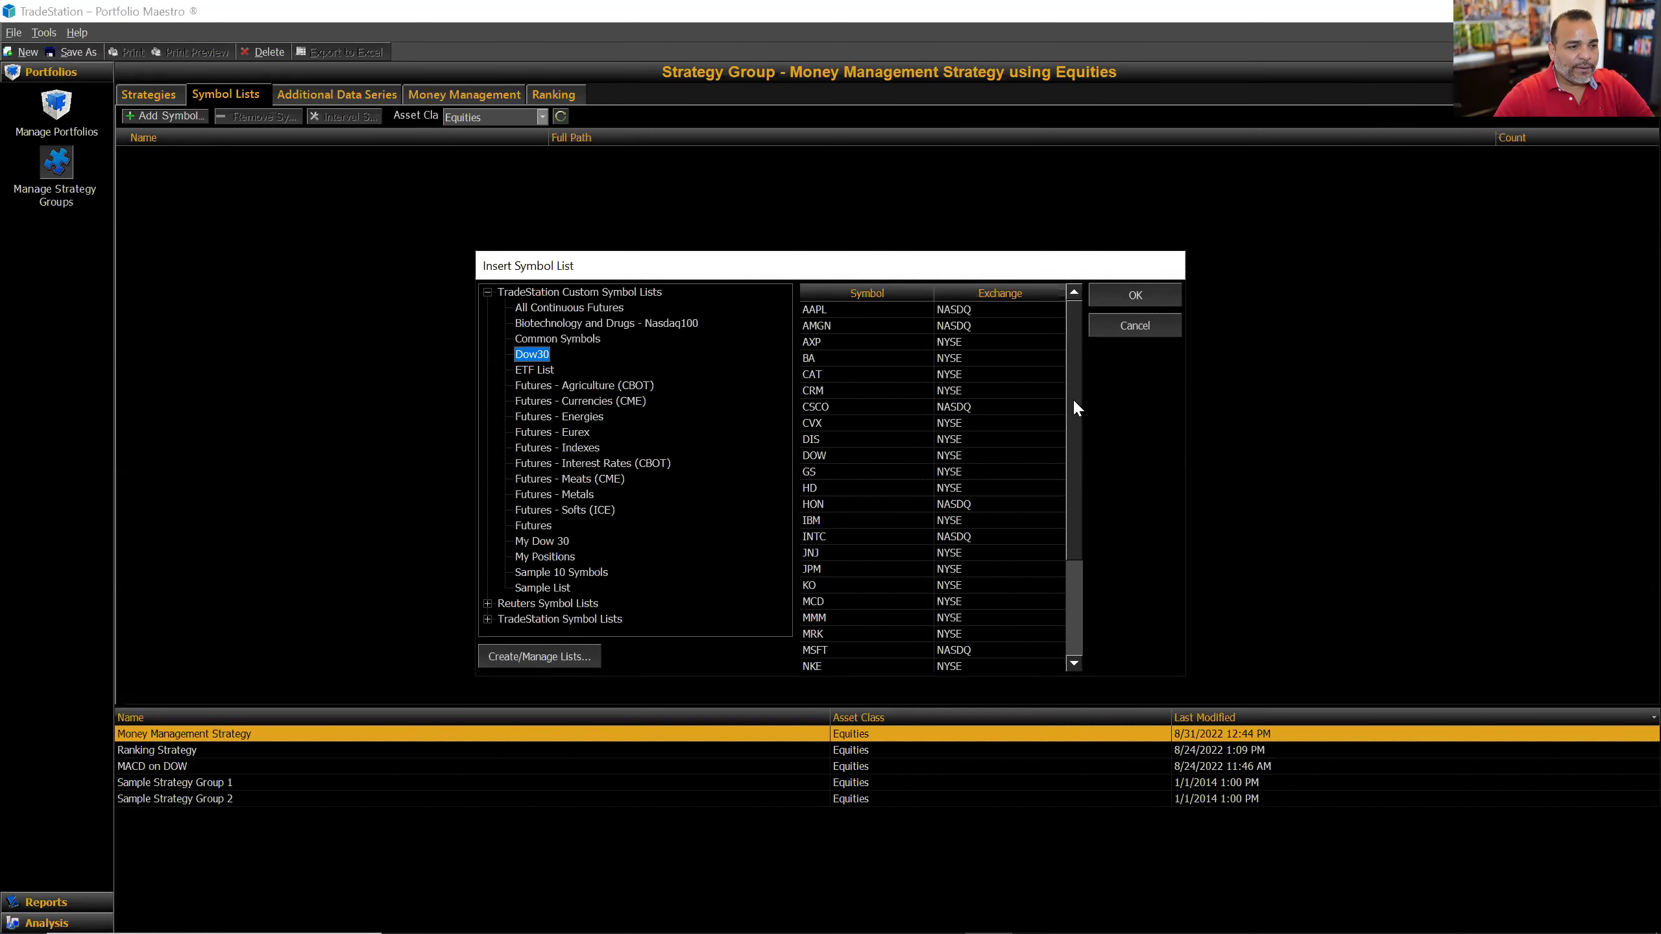
pyautogui.click(1133, 295)
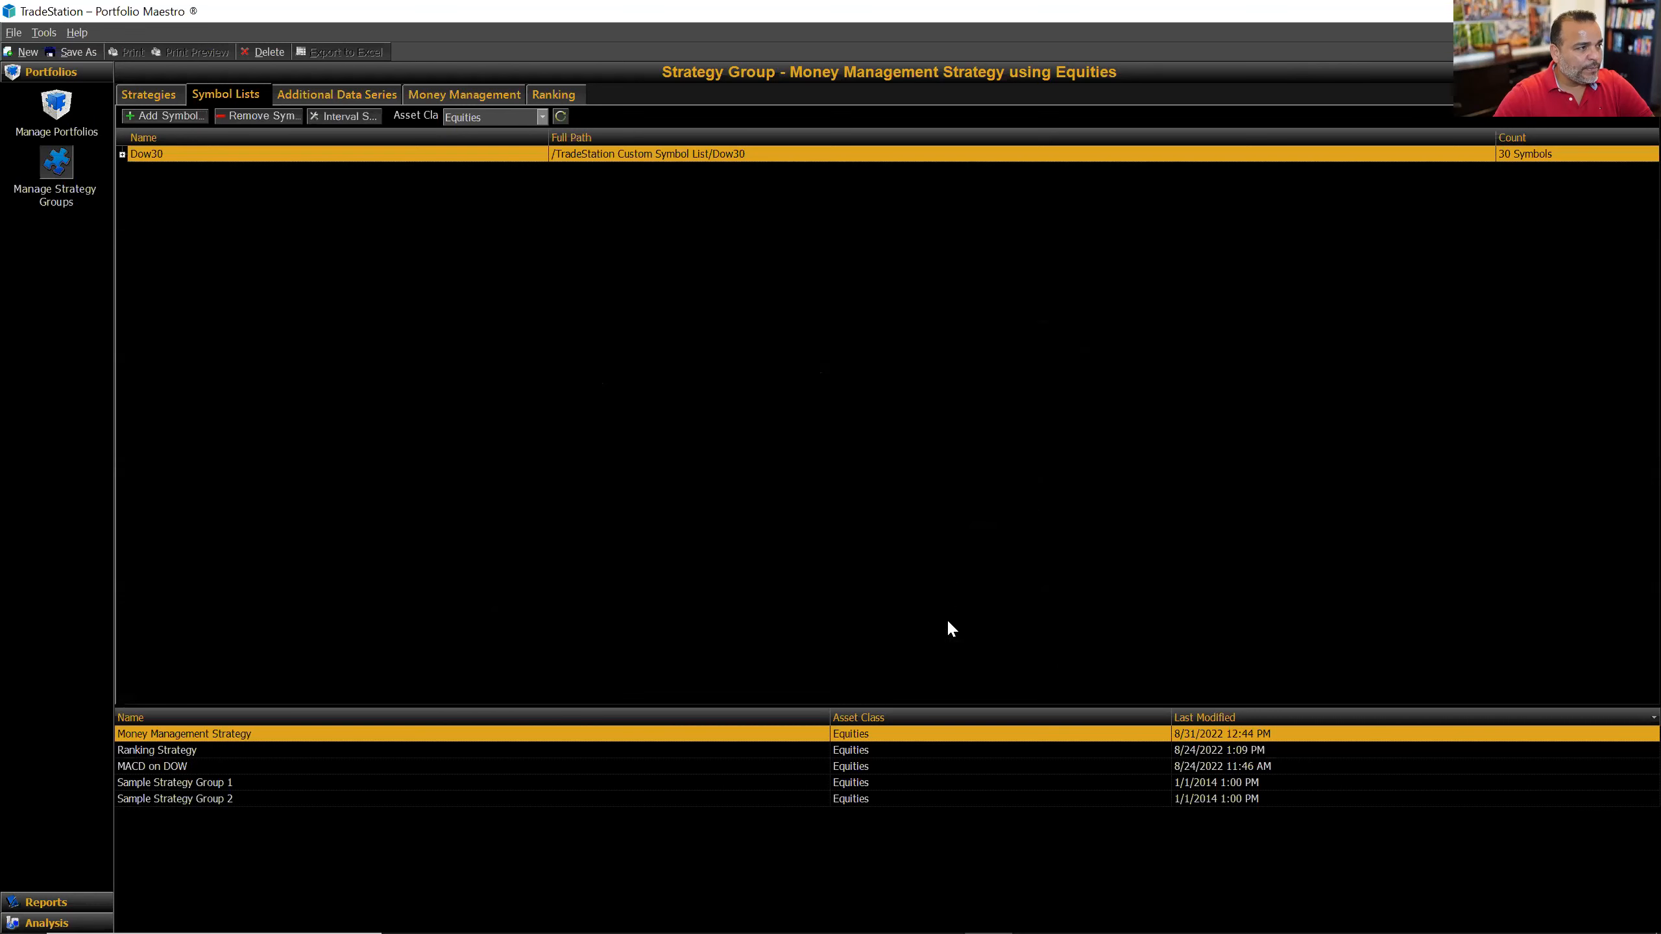
pyautogui.click(122, 155)
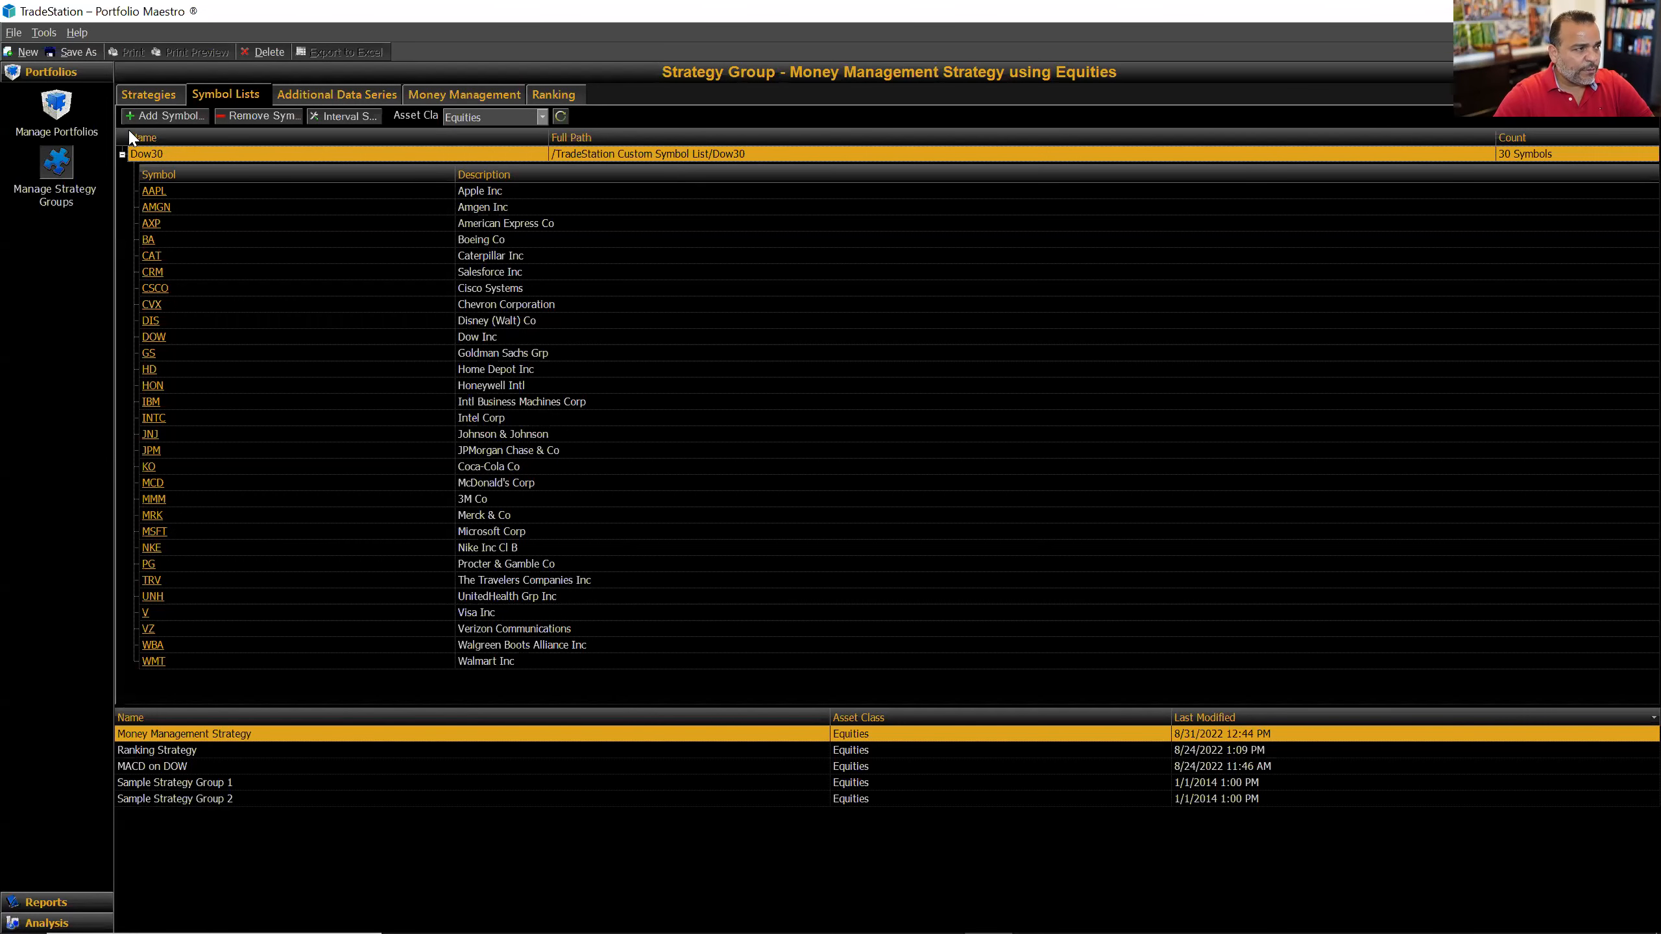
pyautogui.click(57, 107)
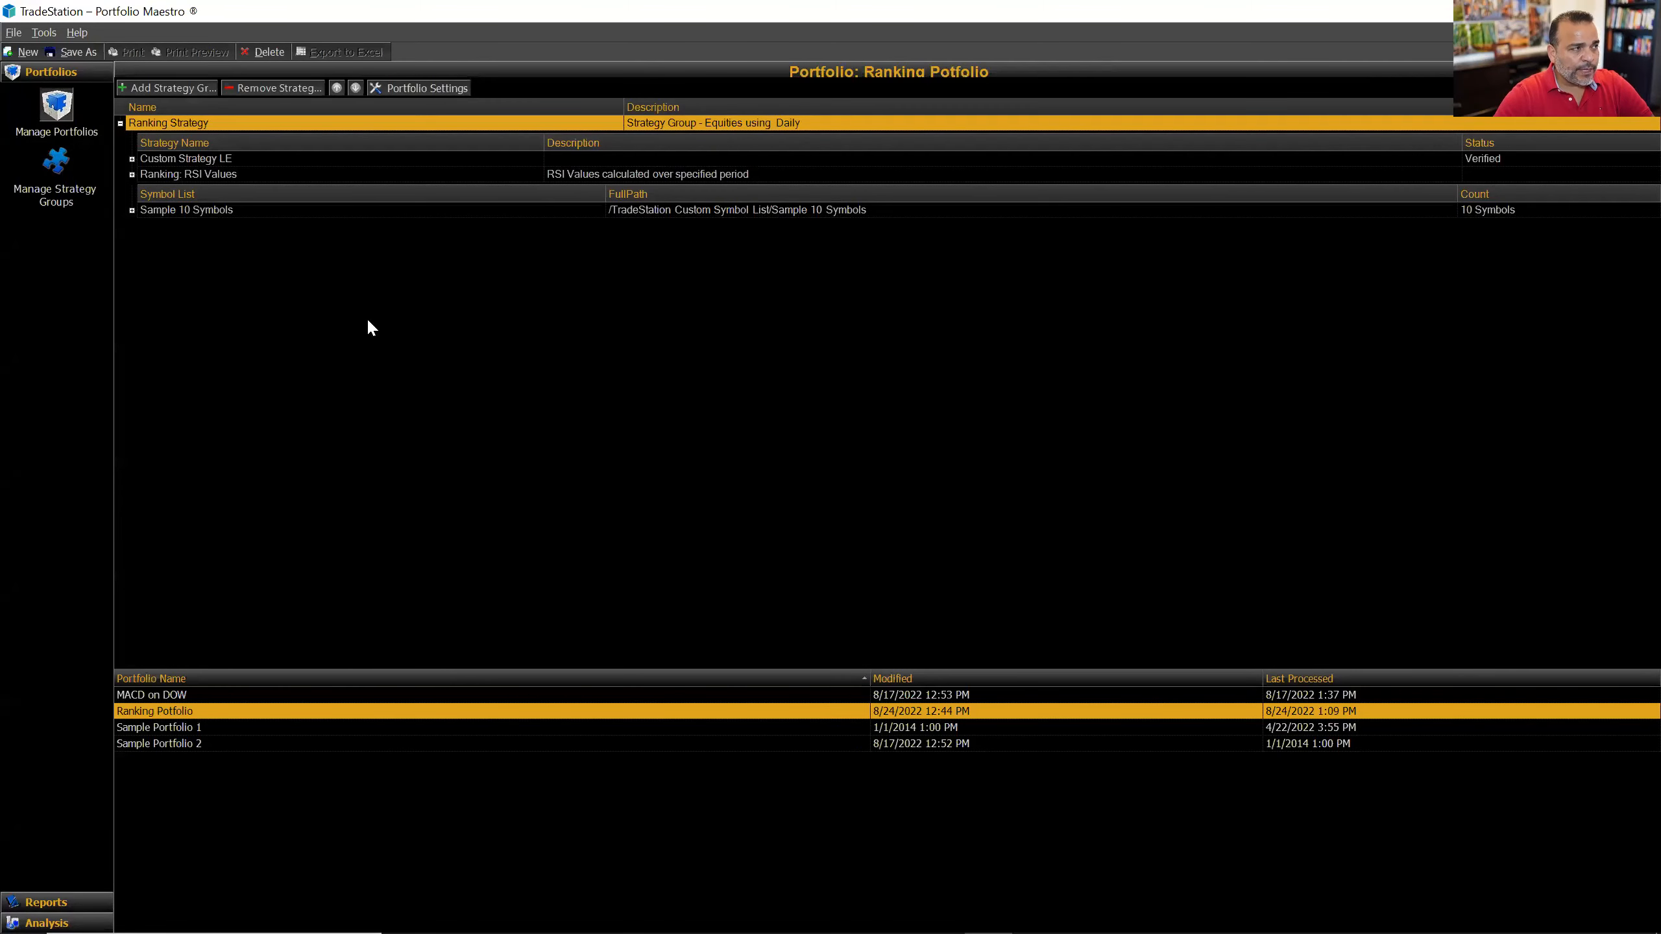
# Step: Create a new portfolio named 'Money Management Portfolio'
pyautogui.click(26, 52)
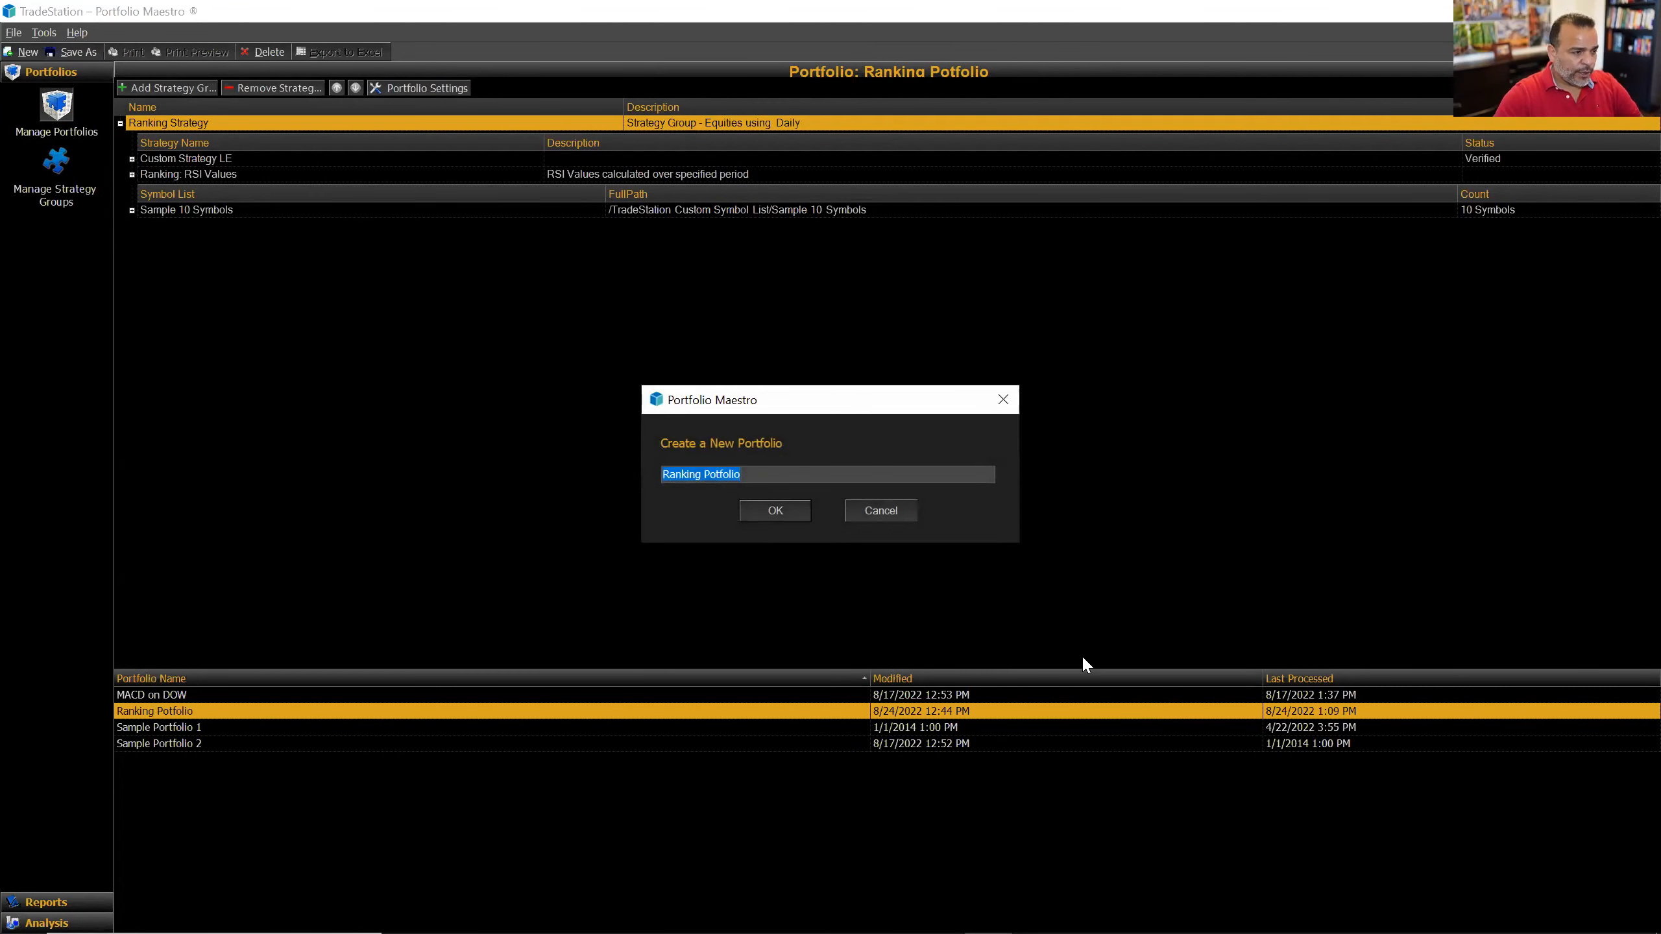
pyautogui.write('Money M')
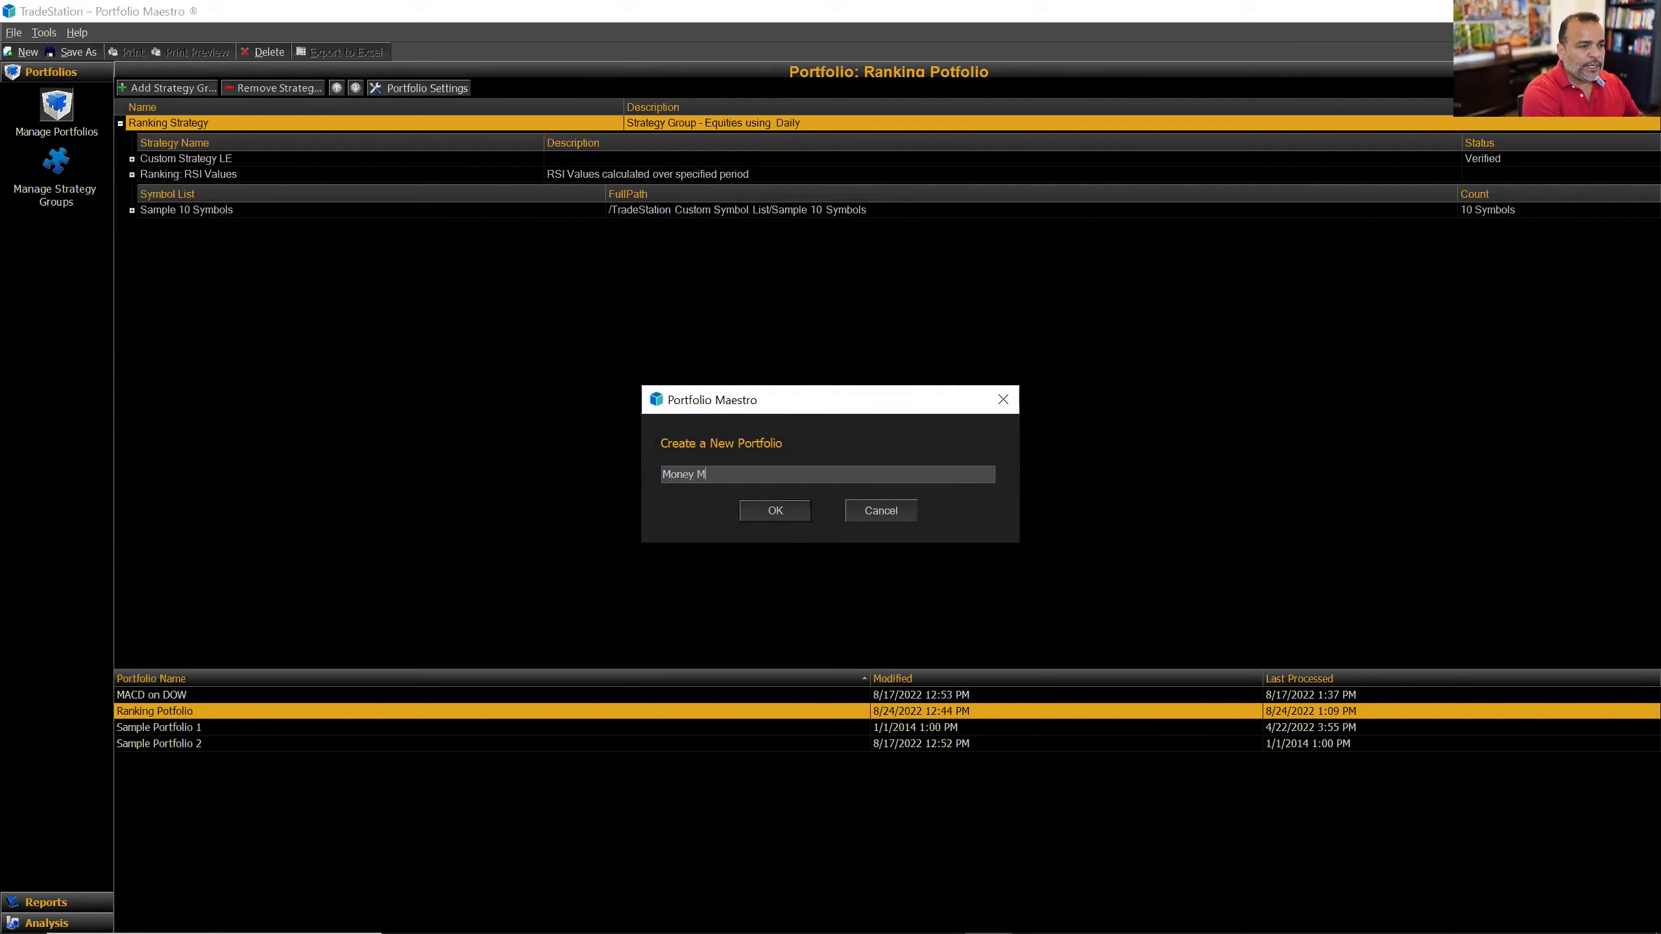
pyautogui.write('ona')
pyautogui.press('BackSpace')
pyautogui.write('nagem')
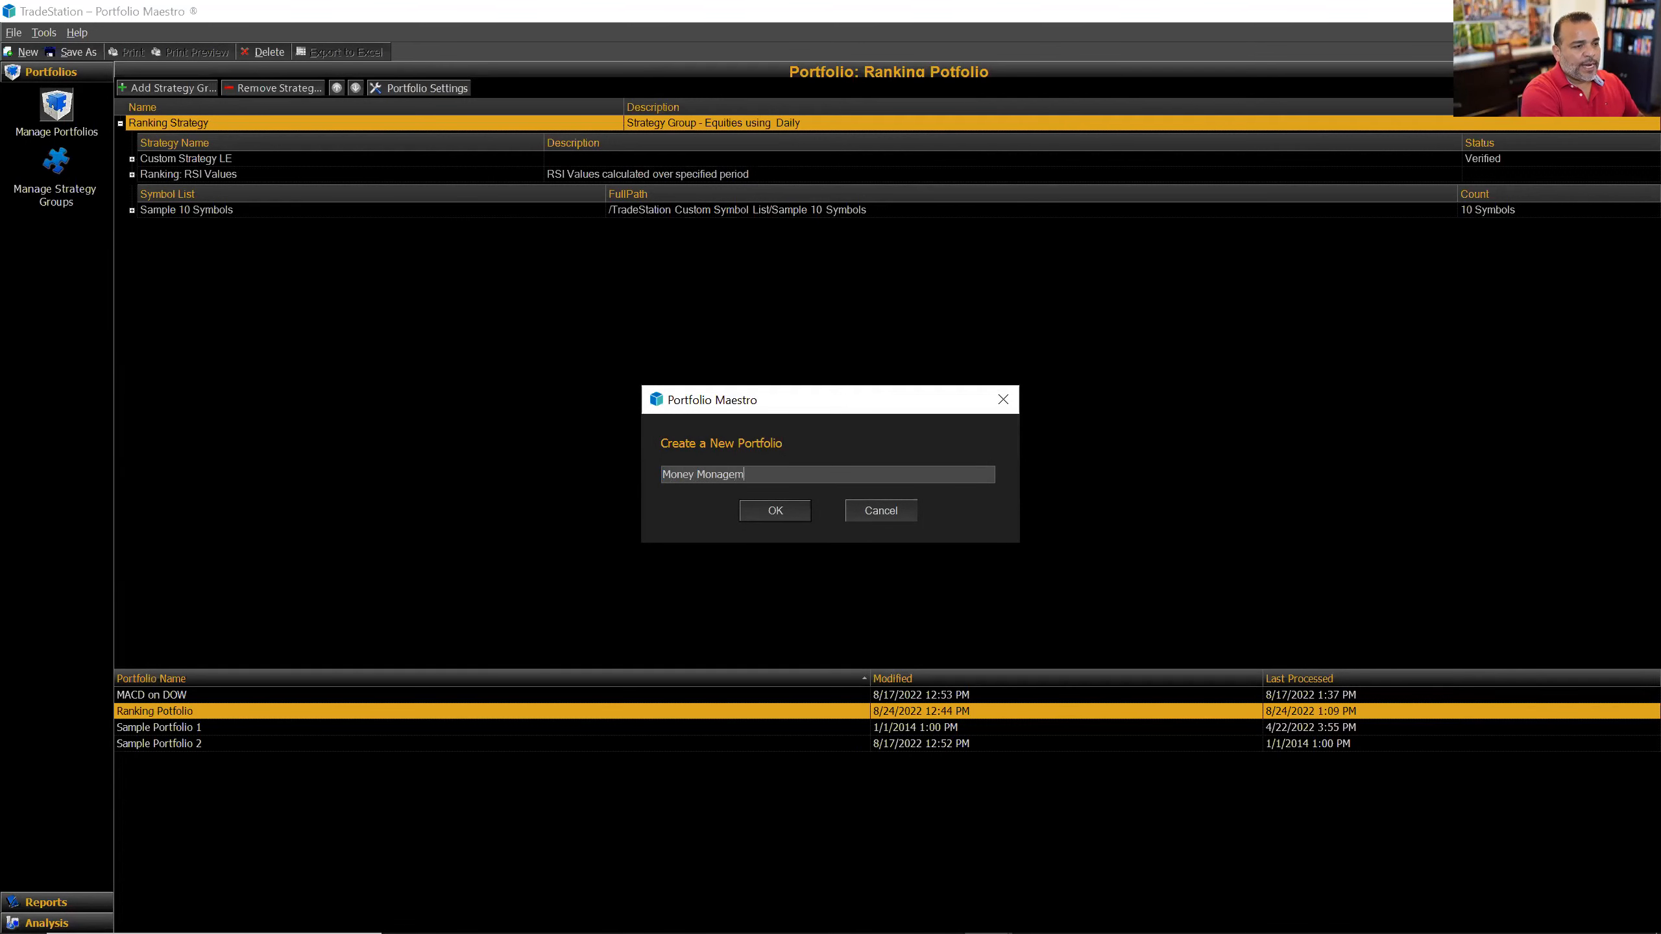
pyautogui.write('ent Portfolio')
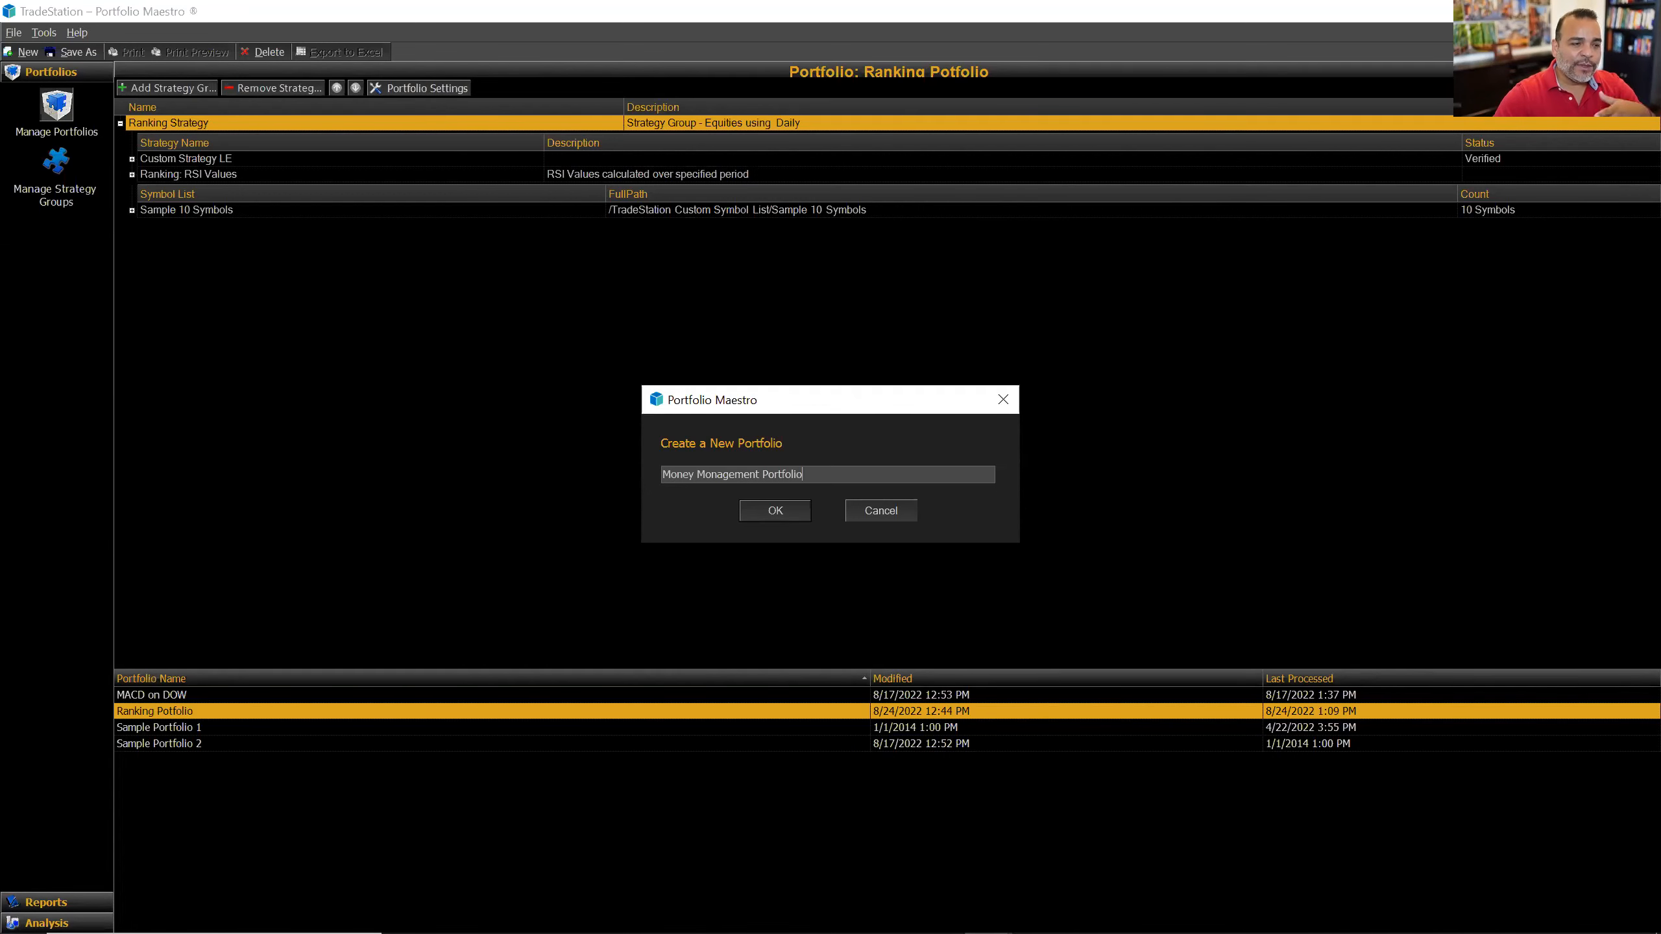
pyautogui.click(771, 507)
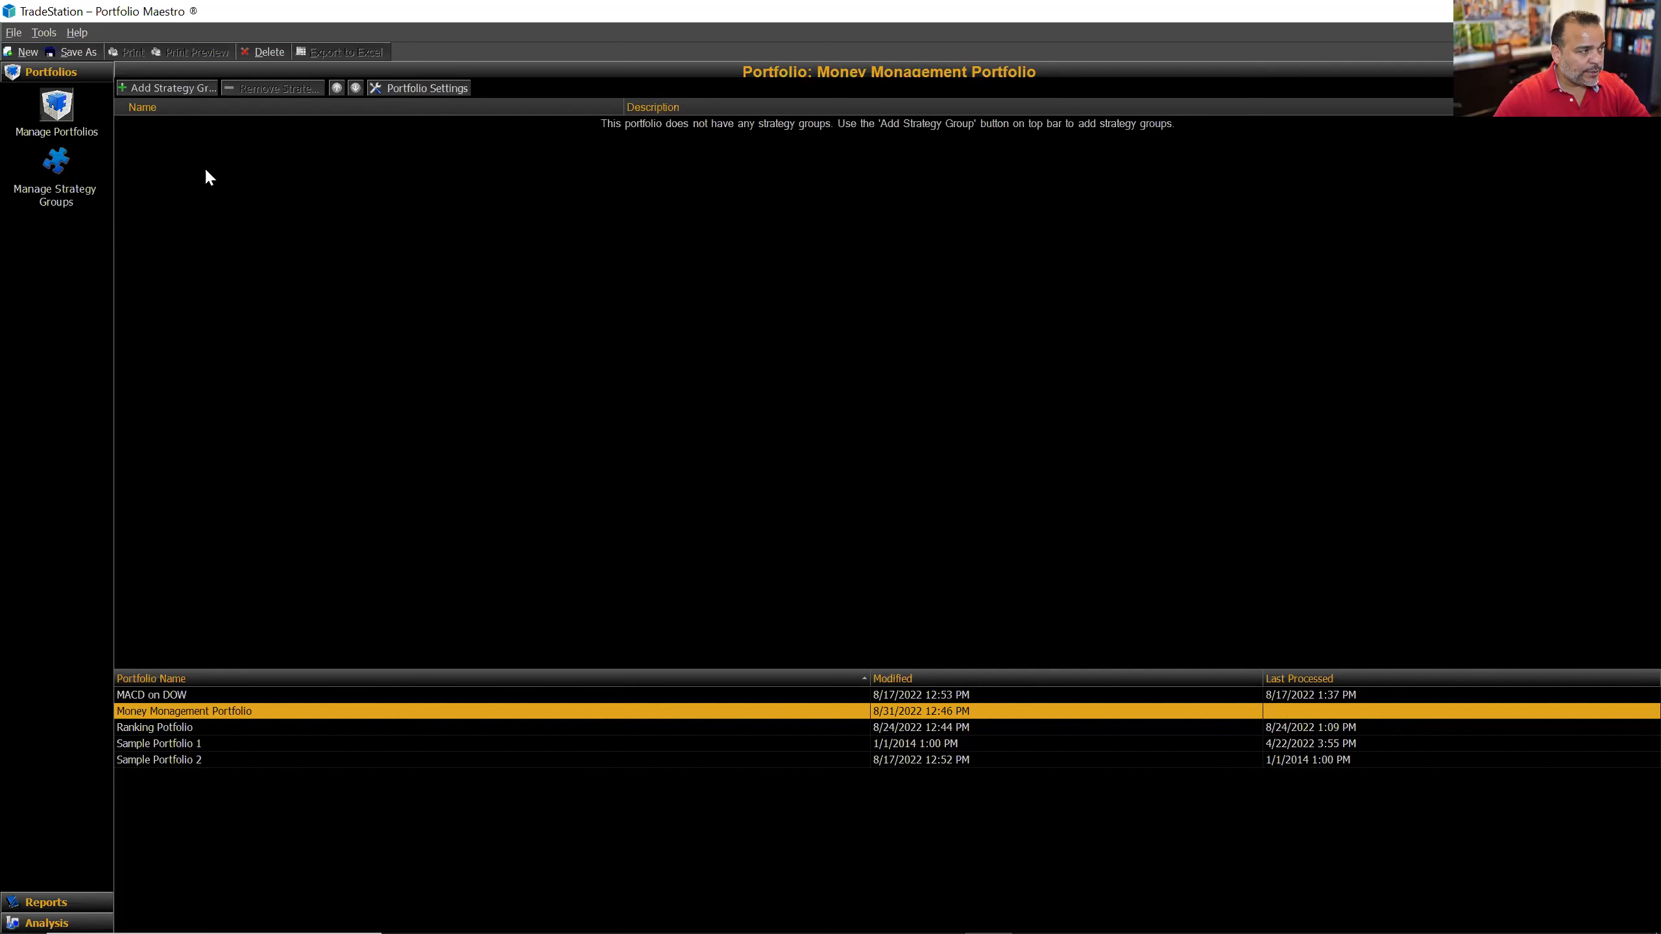
# Step: Add the Money Management Strategy group to the portfolio and check its MACD LE, MACD SE and Dow30 entries
pyautogui.click(193, 87)
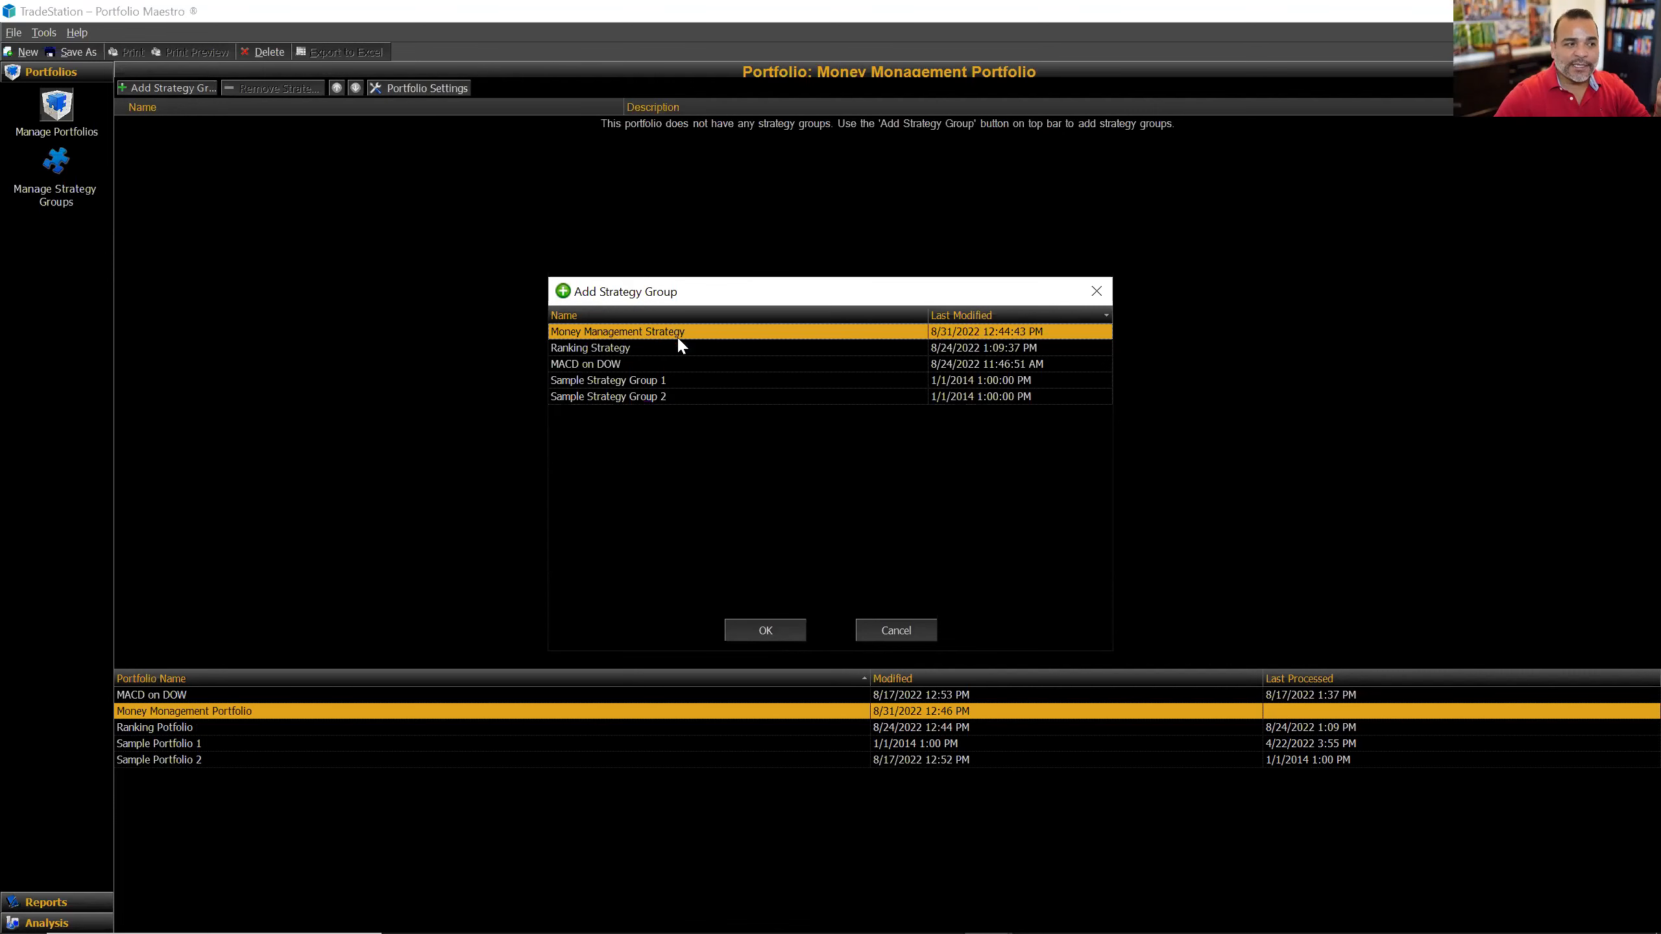
pyautogui.click(764, 631)
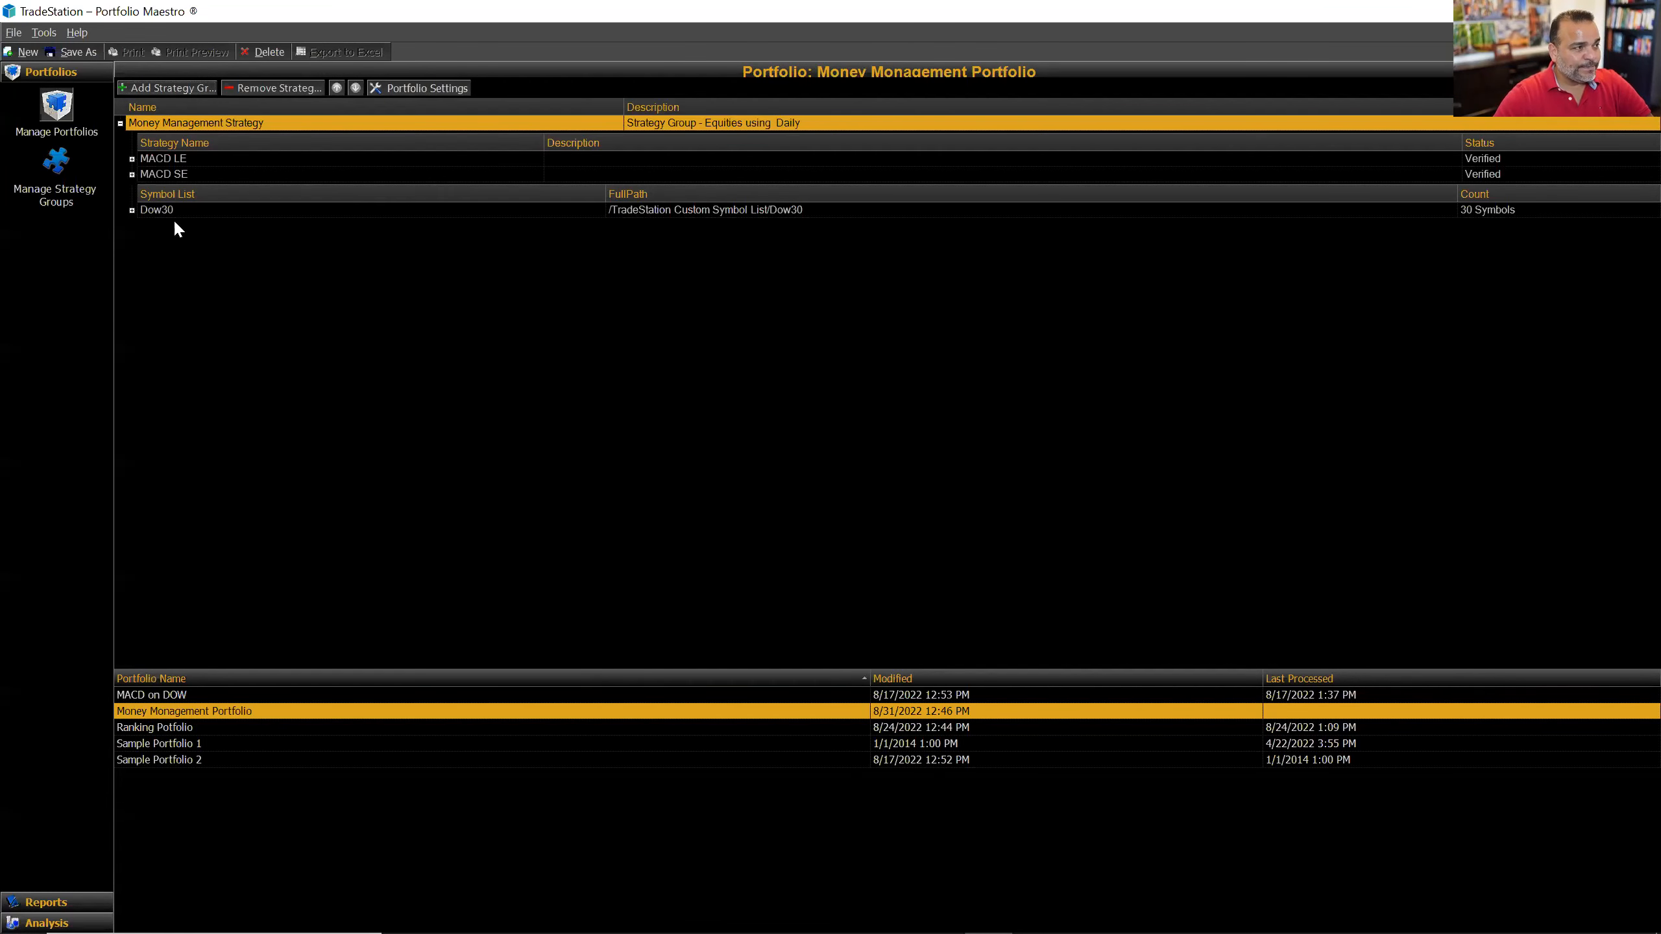
pyautogui.click(131, 210)
pyautogui.click(132, 210)
pyautogui.click(131, 174)
pyautogui.click(132, 174)
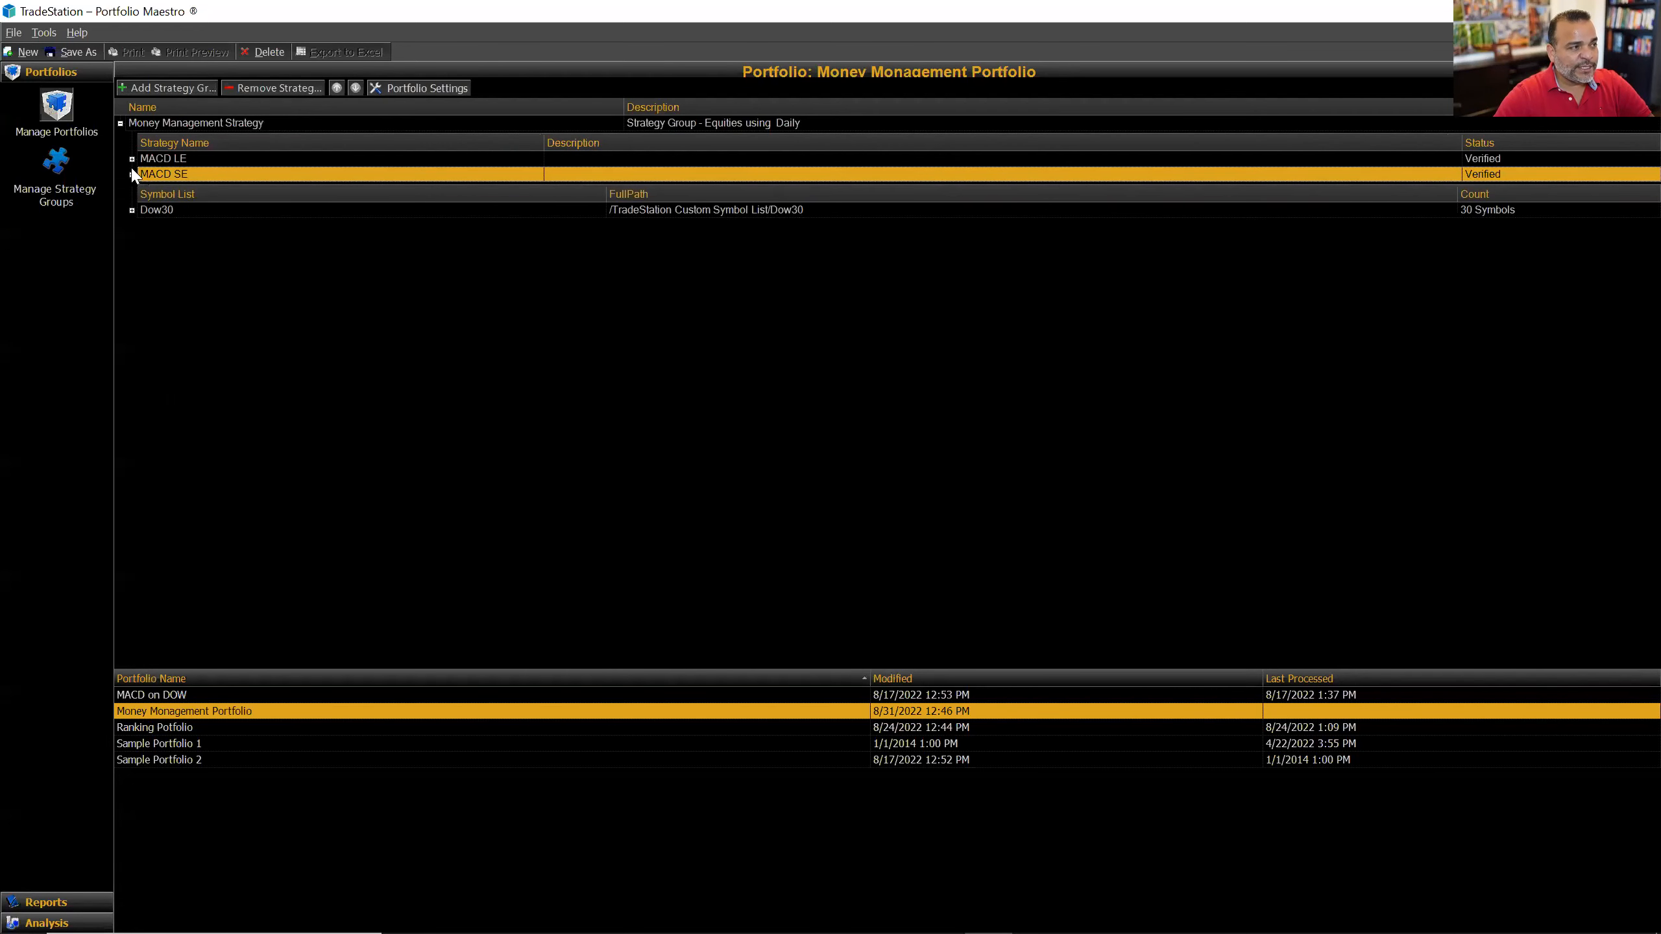
pyautogui.click(131, 158)
pyautogui.click(131, 158)
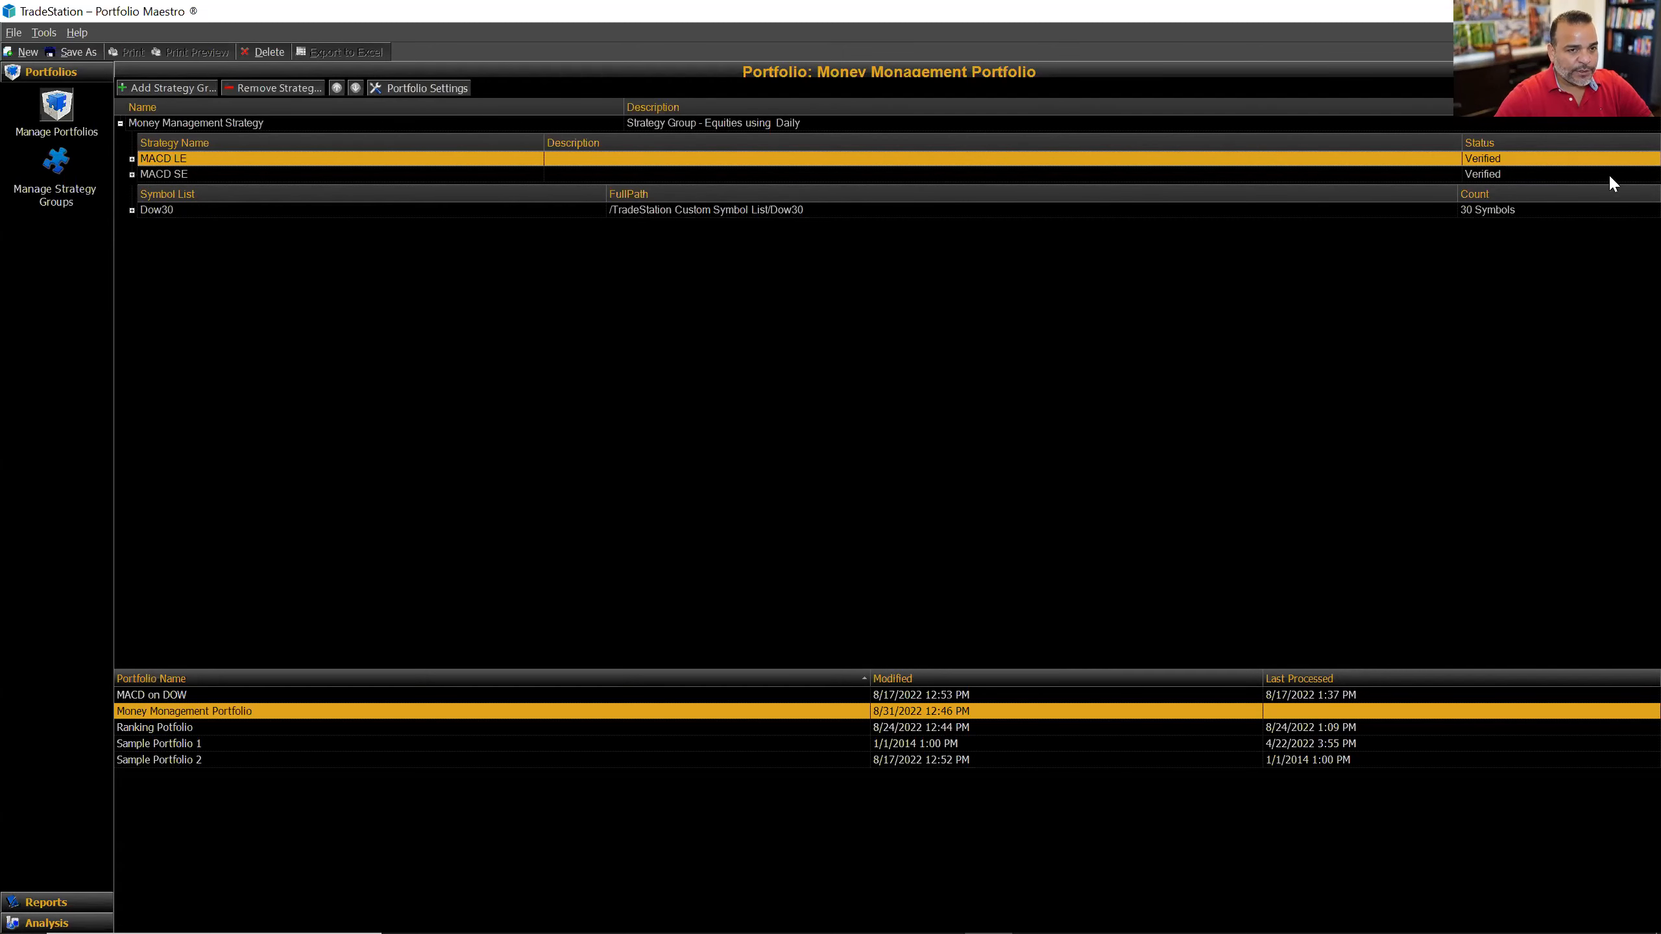
pyautogui.click(1601, 88)
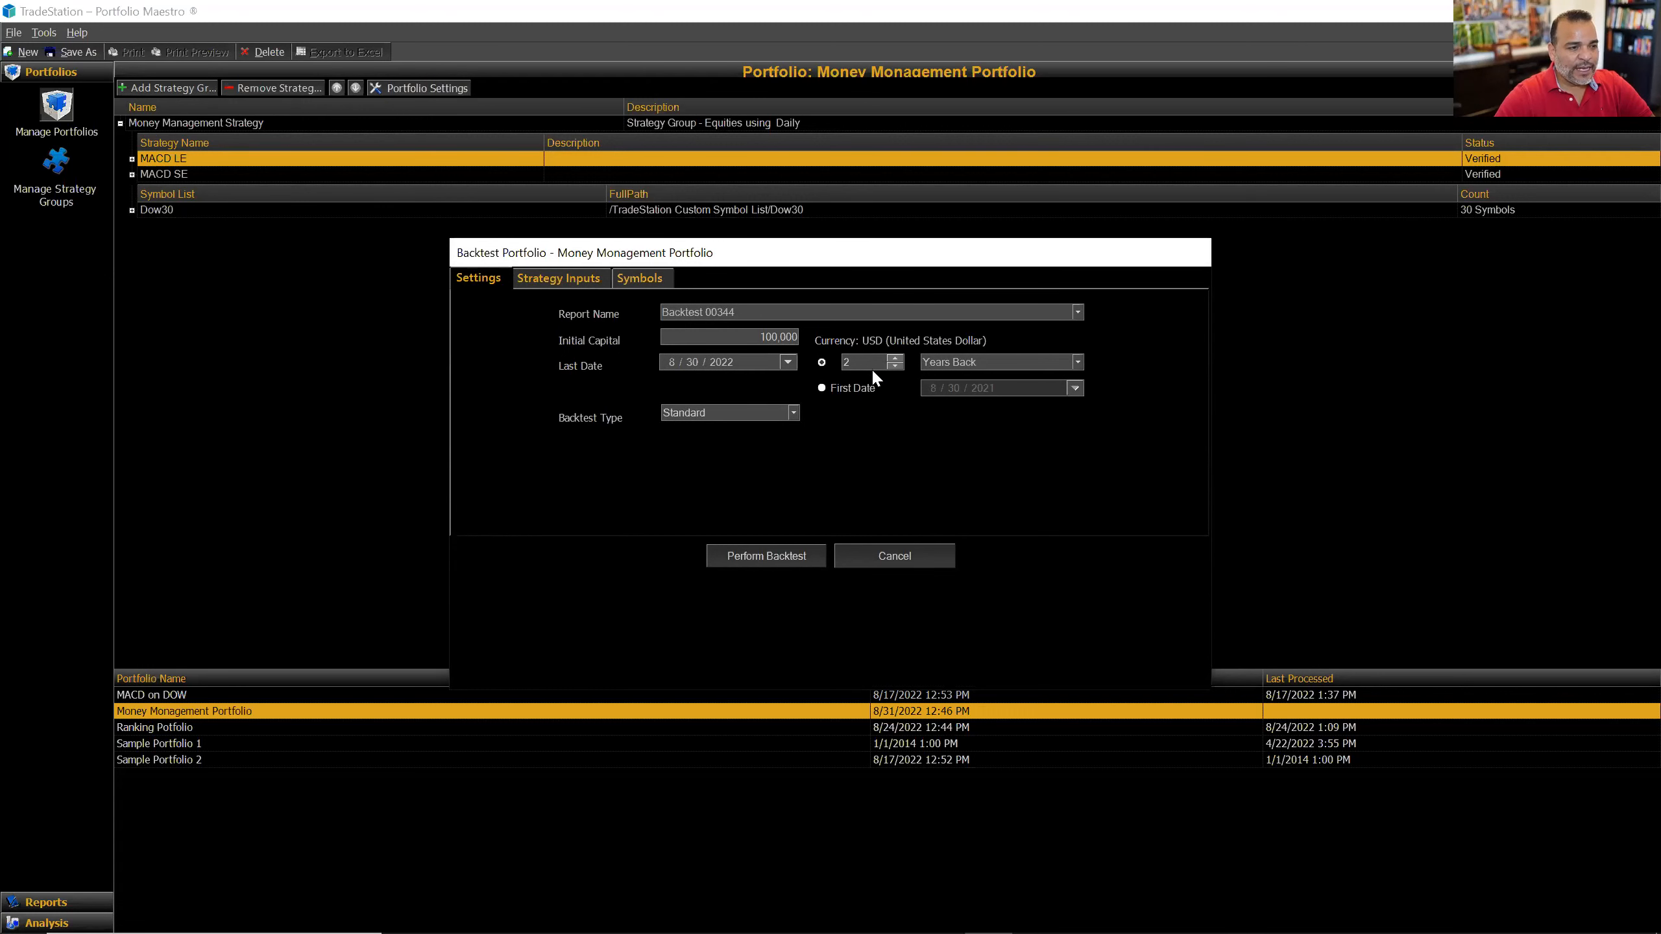
pyautogui.click(849, 365)
pyautogui.click(567, 280)
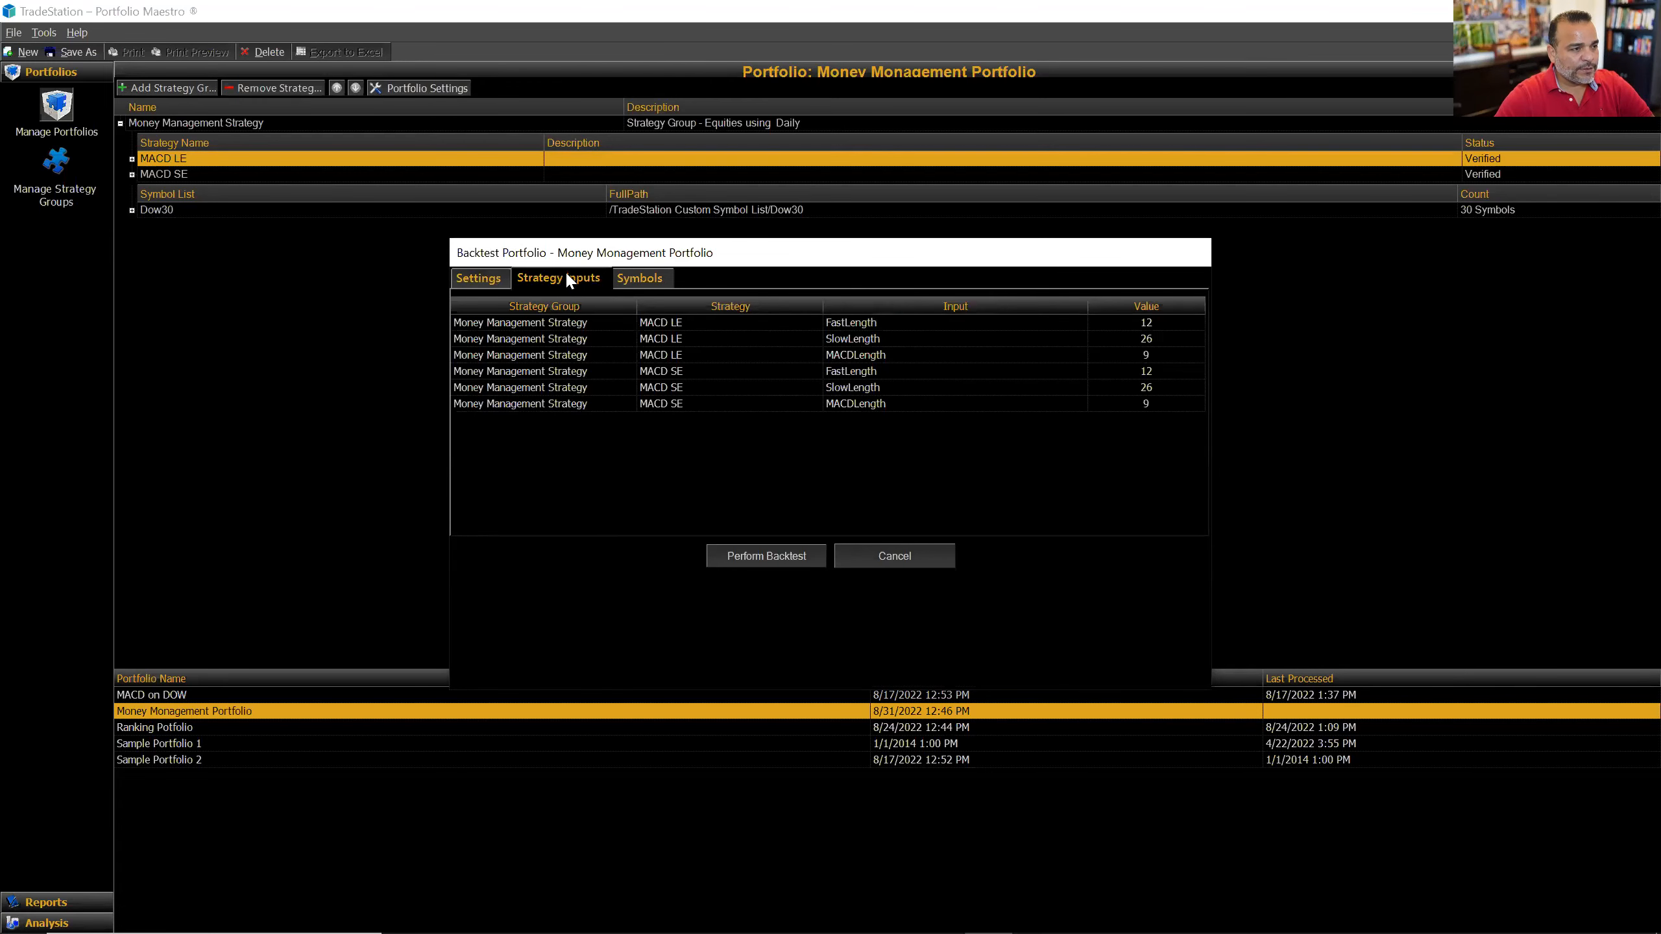
pyautogui.click(659, 286)
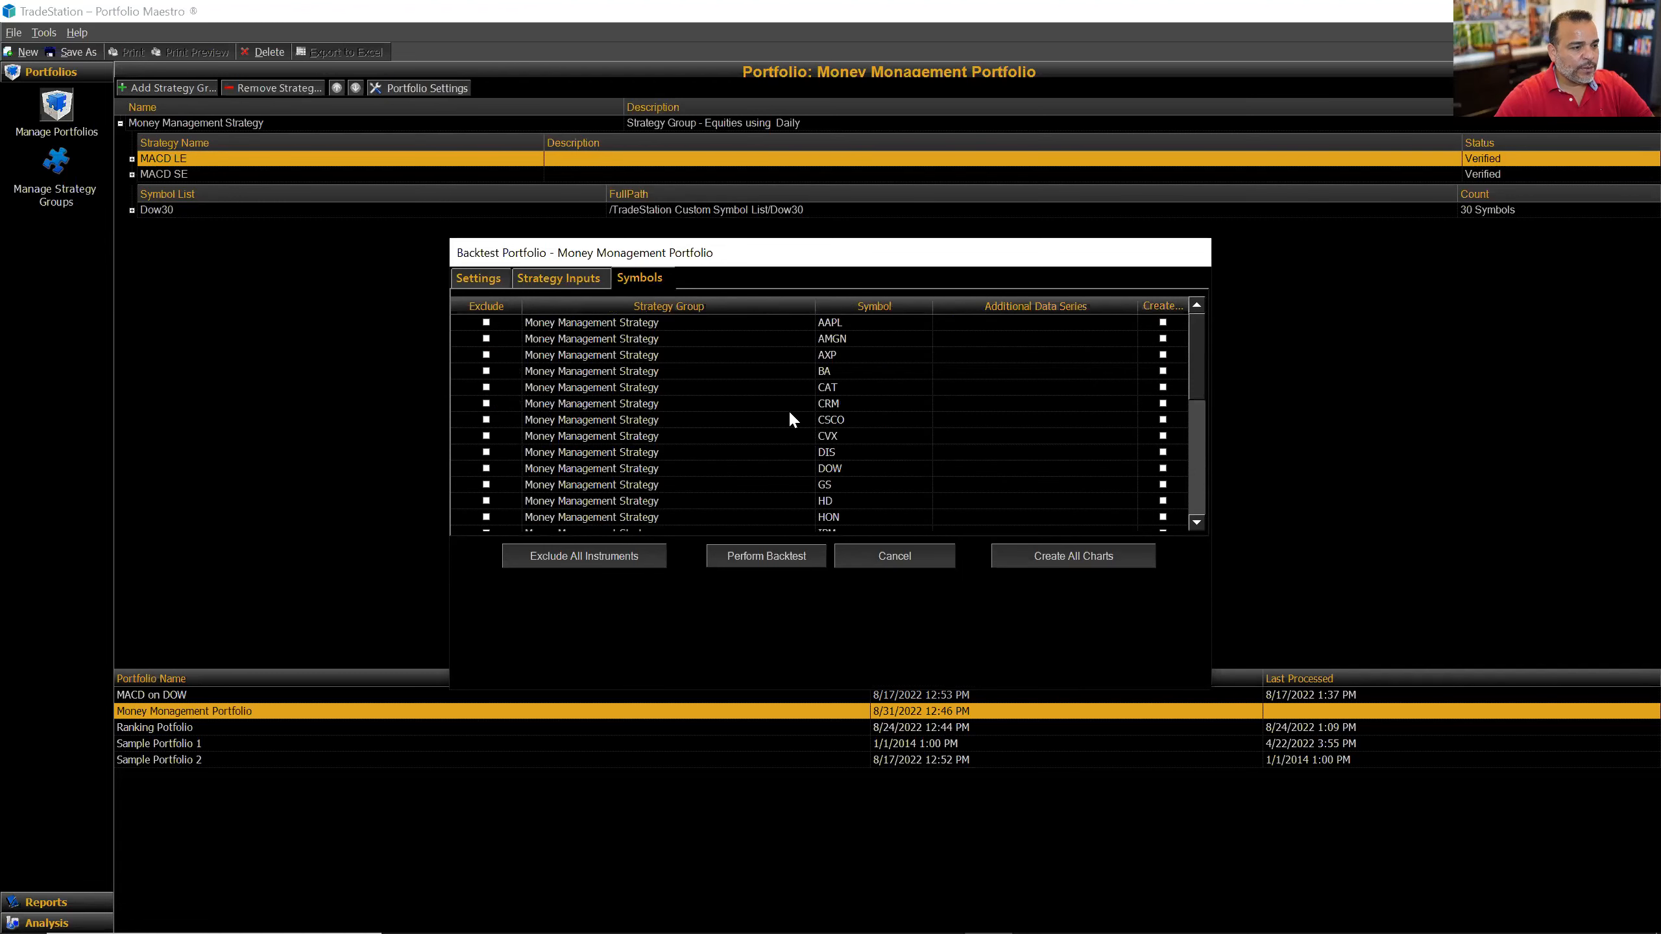
pyautogui.click(472, 274)
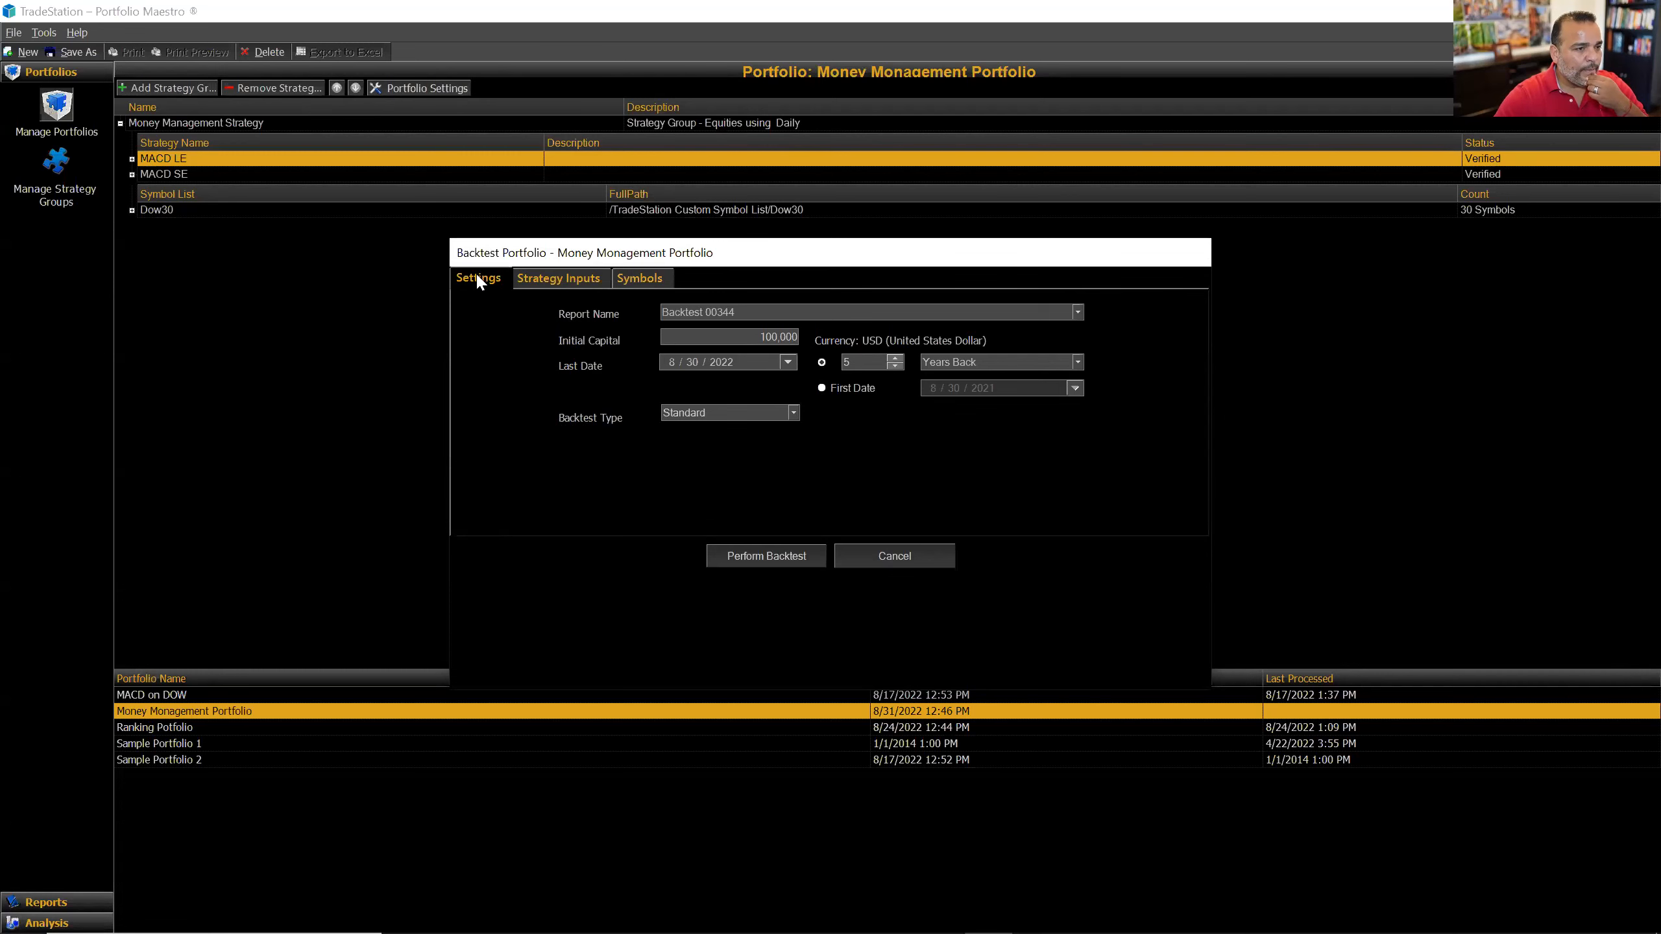
pyautogui.click(931, 557)
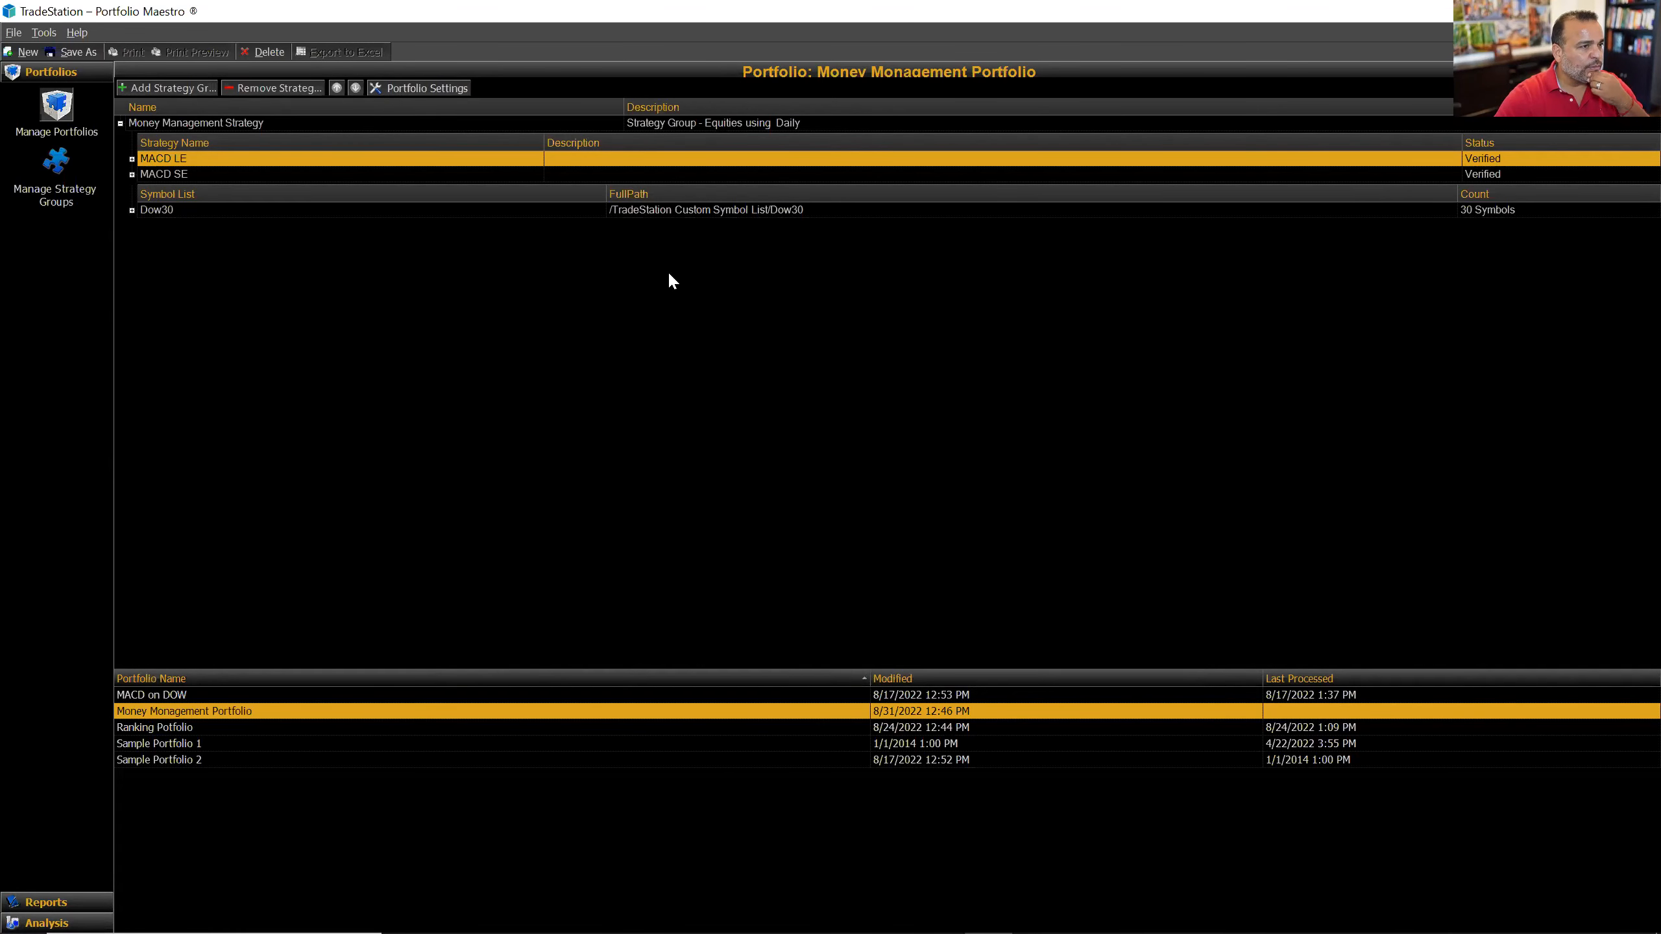
pyautogui.click(416, 83)
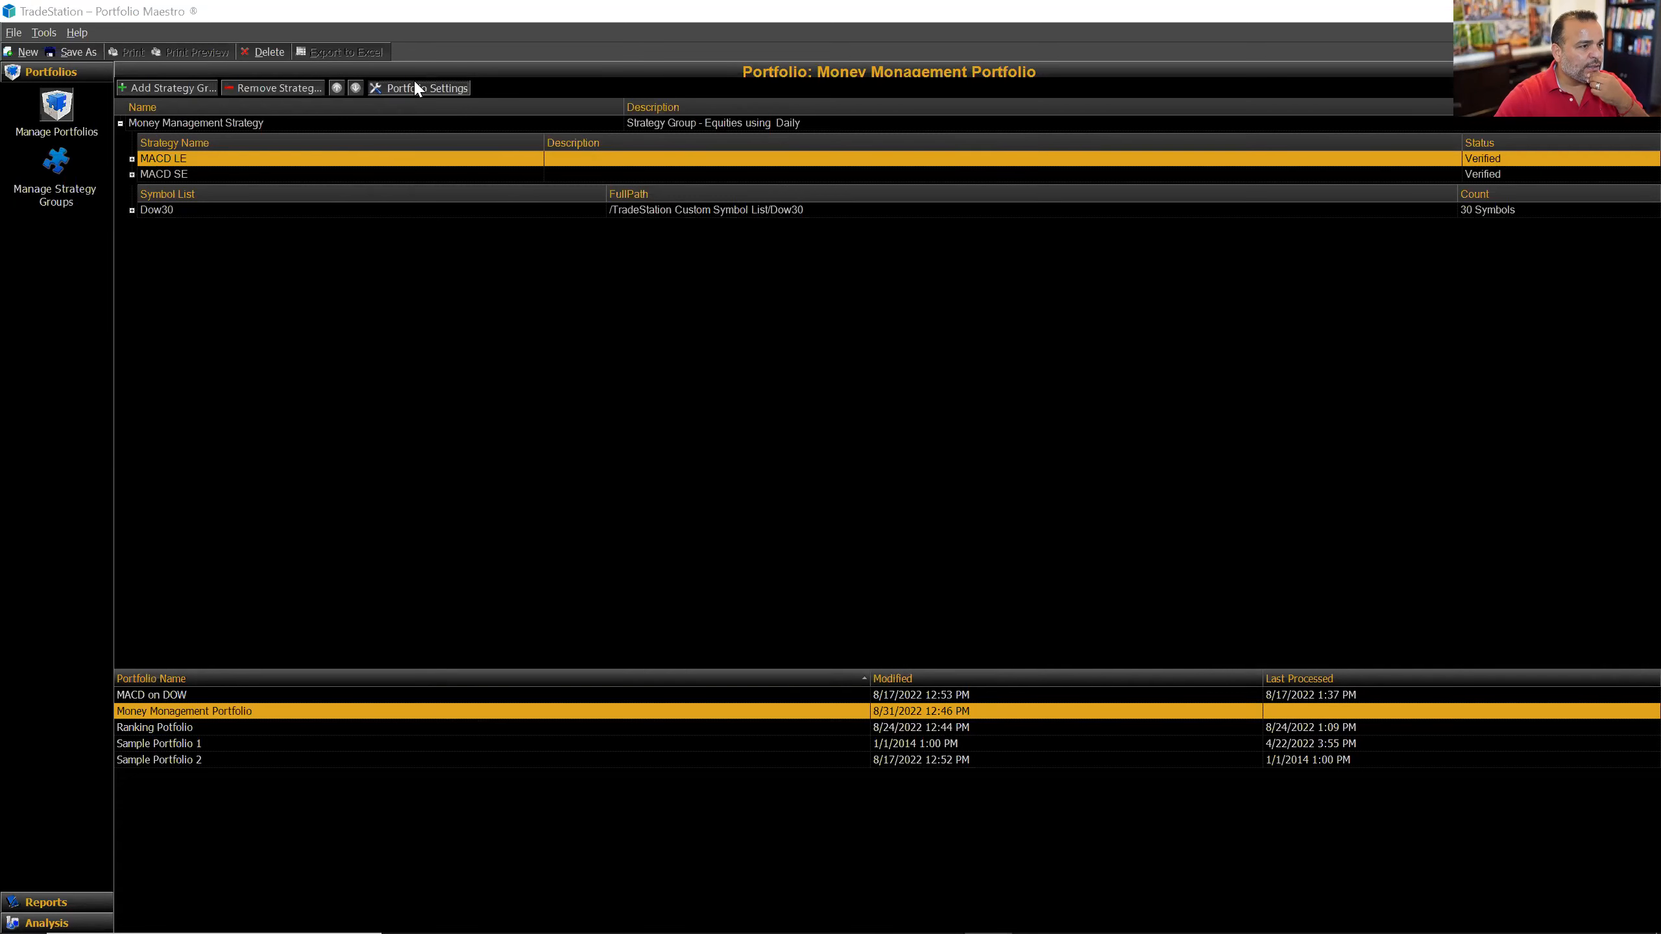
pyautogui.click(464, 198)
pyautogui.click(537, 198)
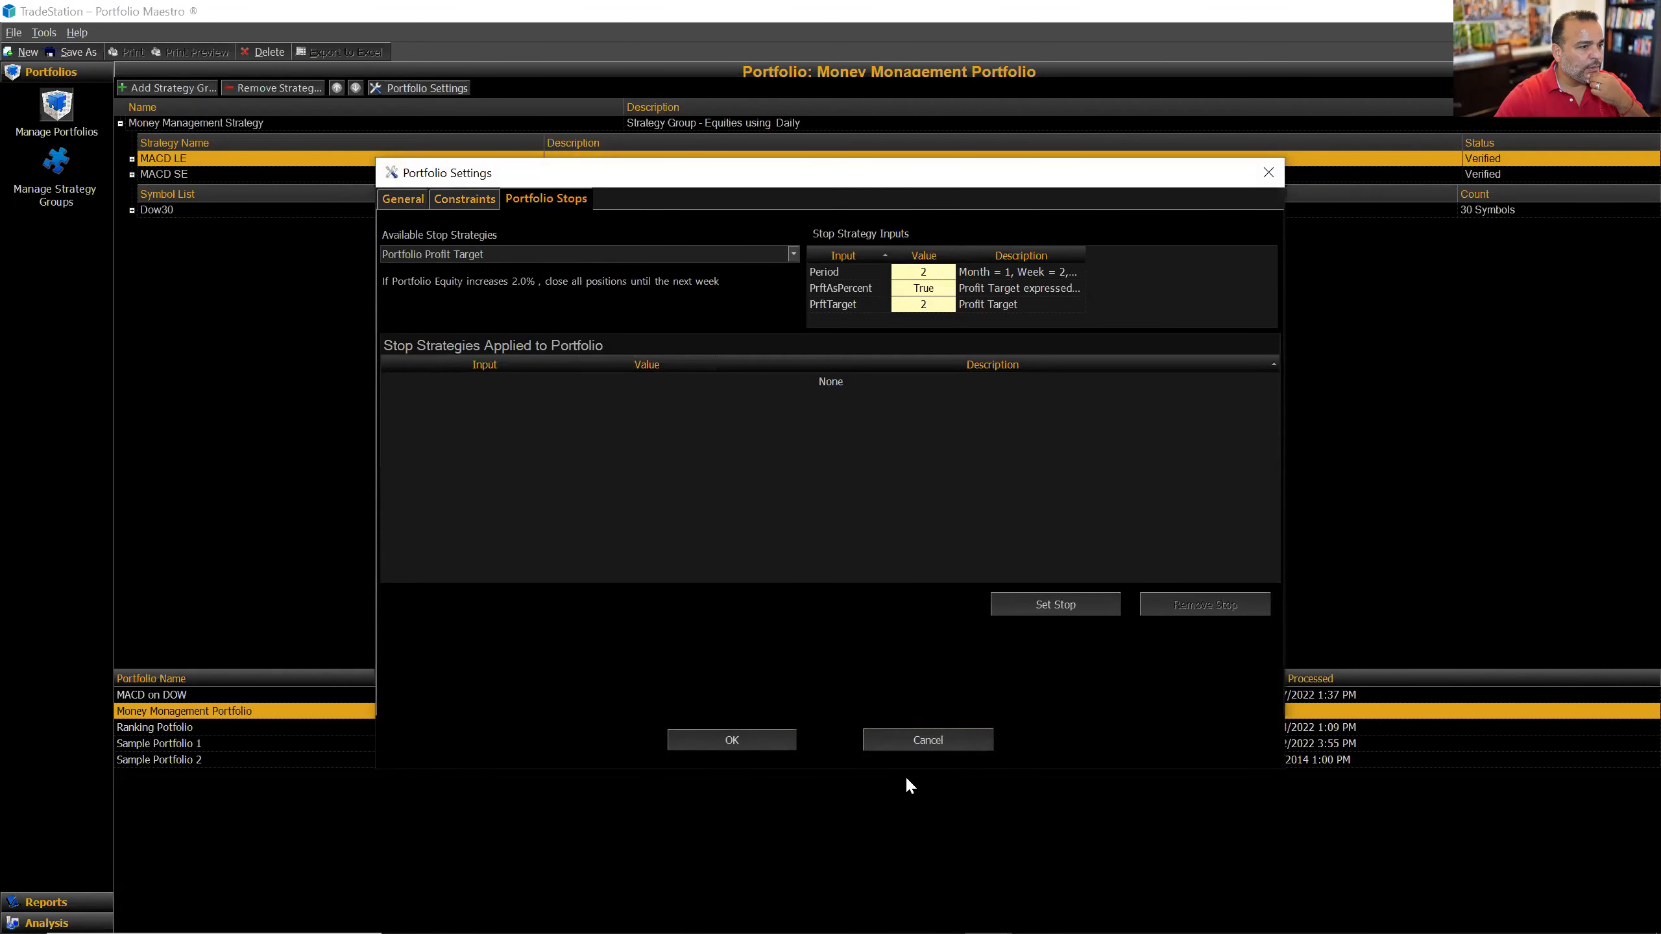
pyautogui.click(913, 745)
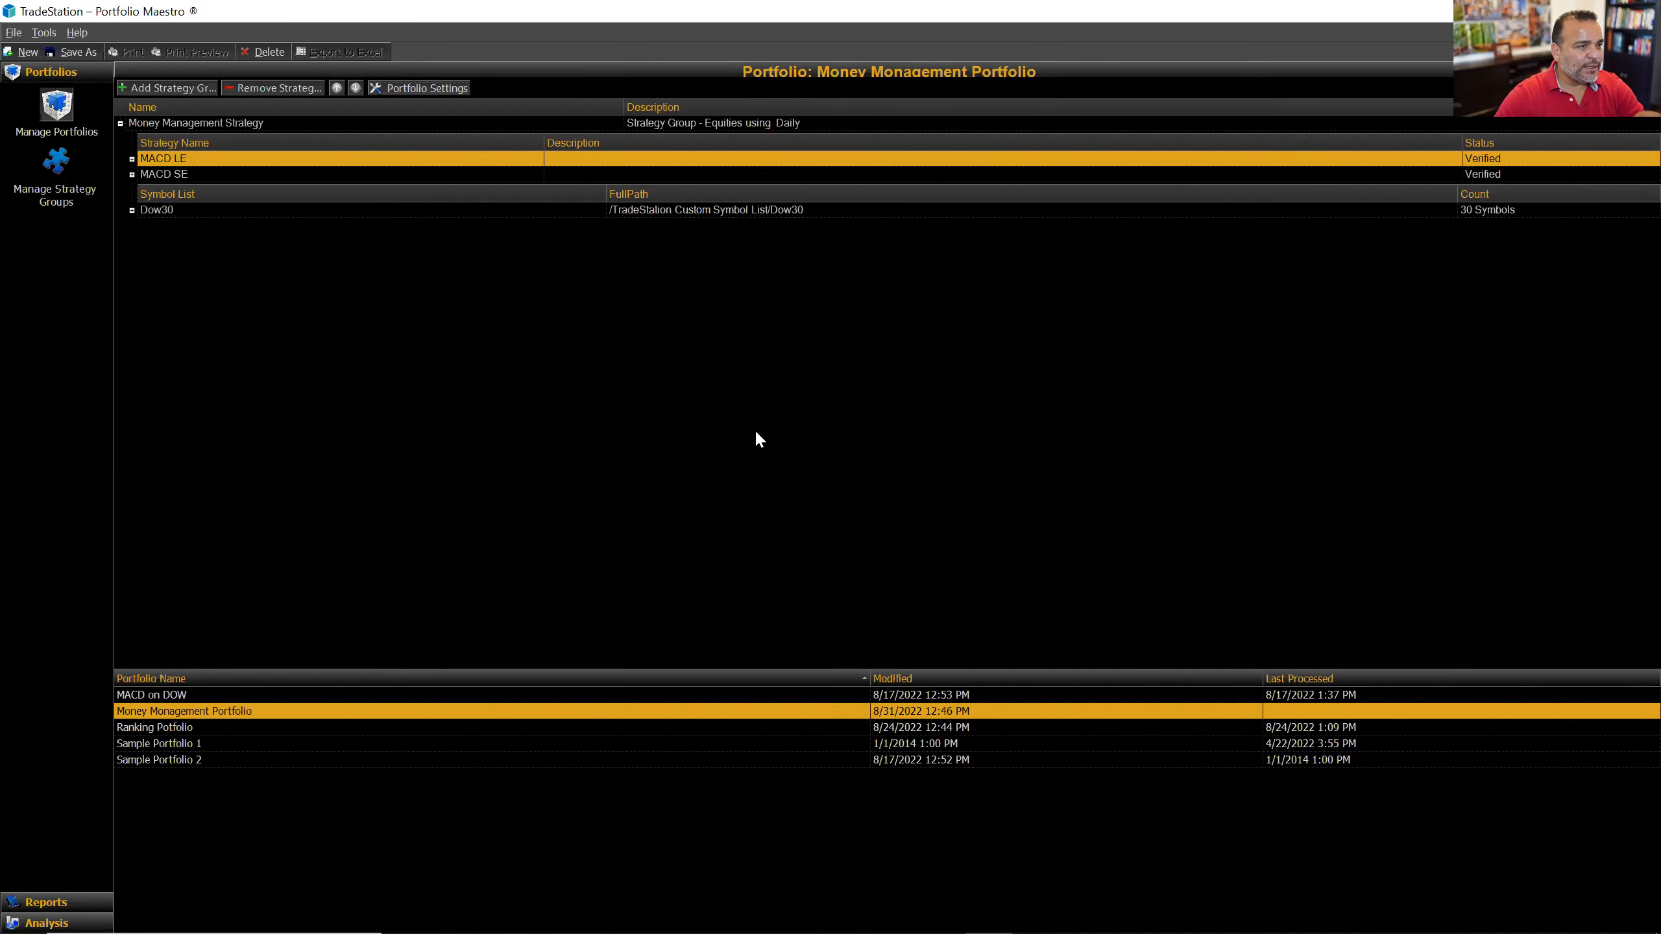
pyautogui.click(56, 164)
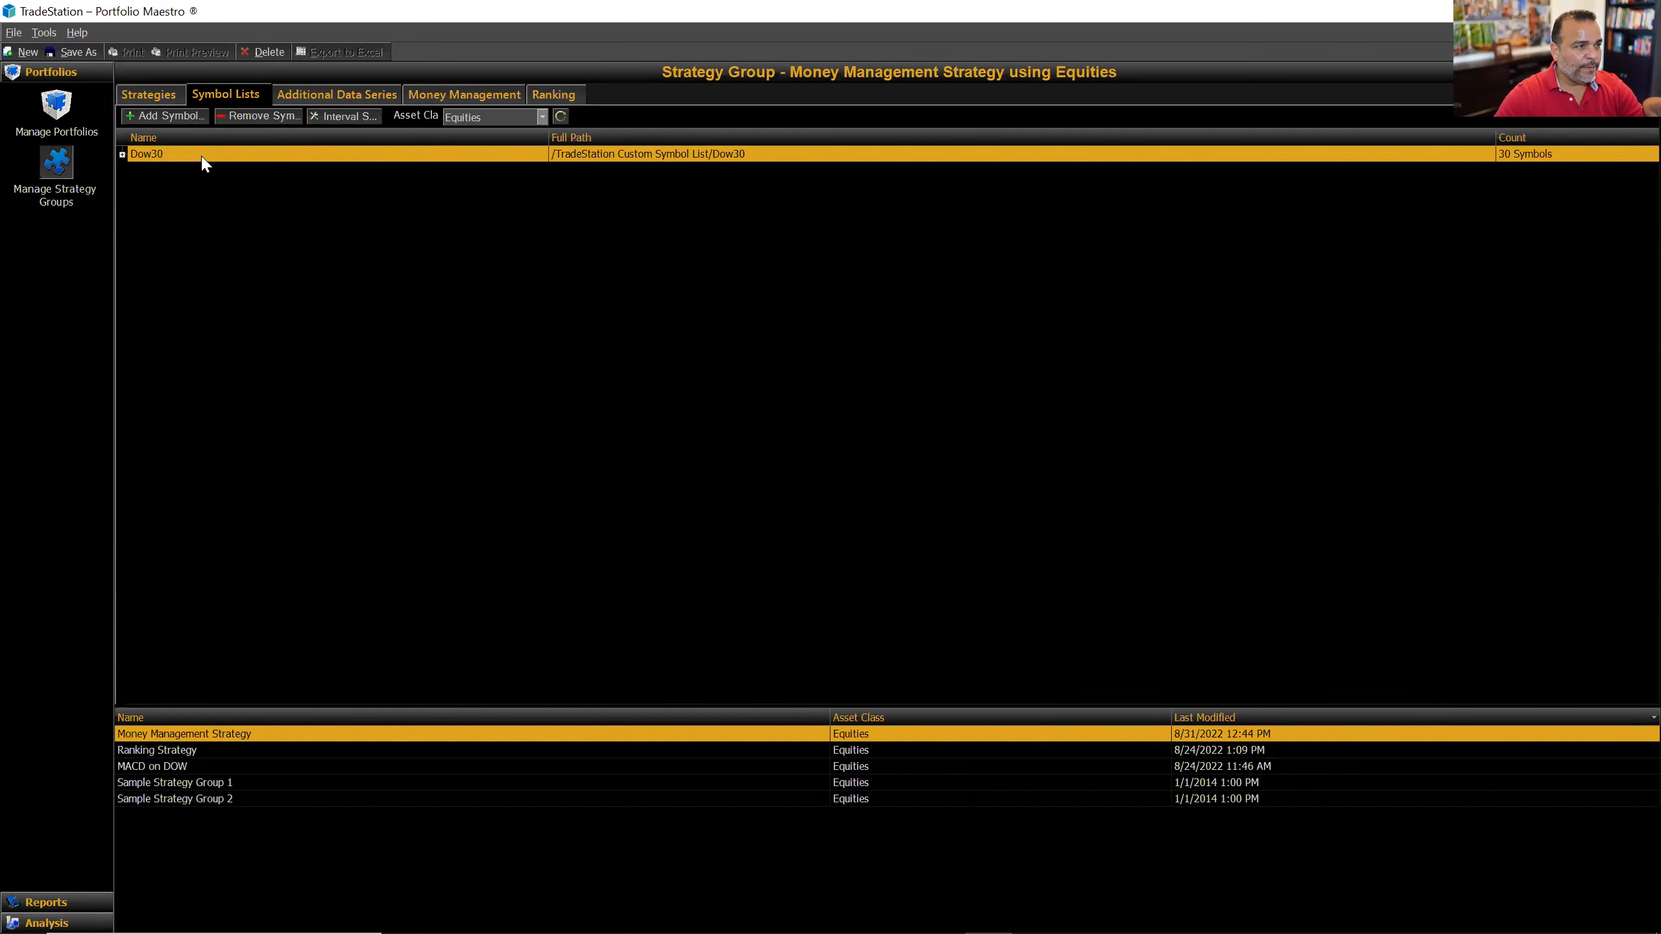
# Step: Keep the Dow30 list's interval at Daily in Interval Settings
pyautogui.click(355, 117)
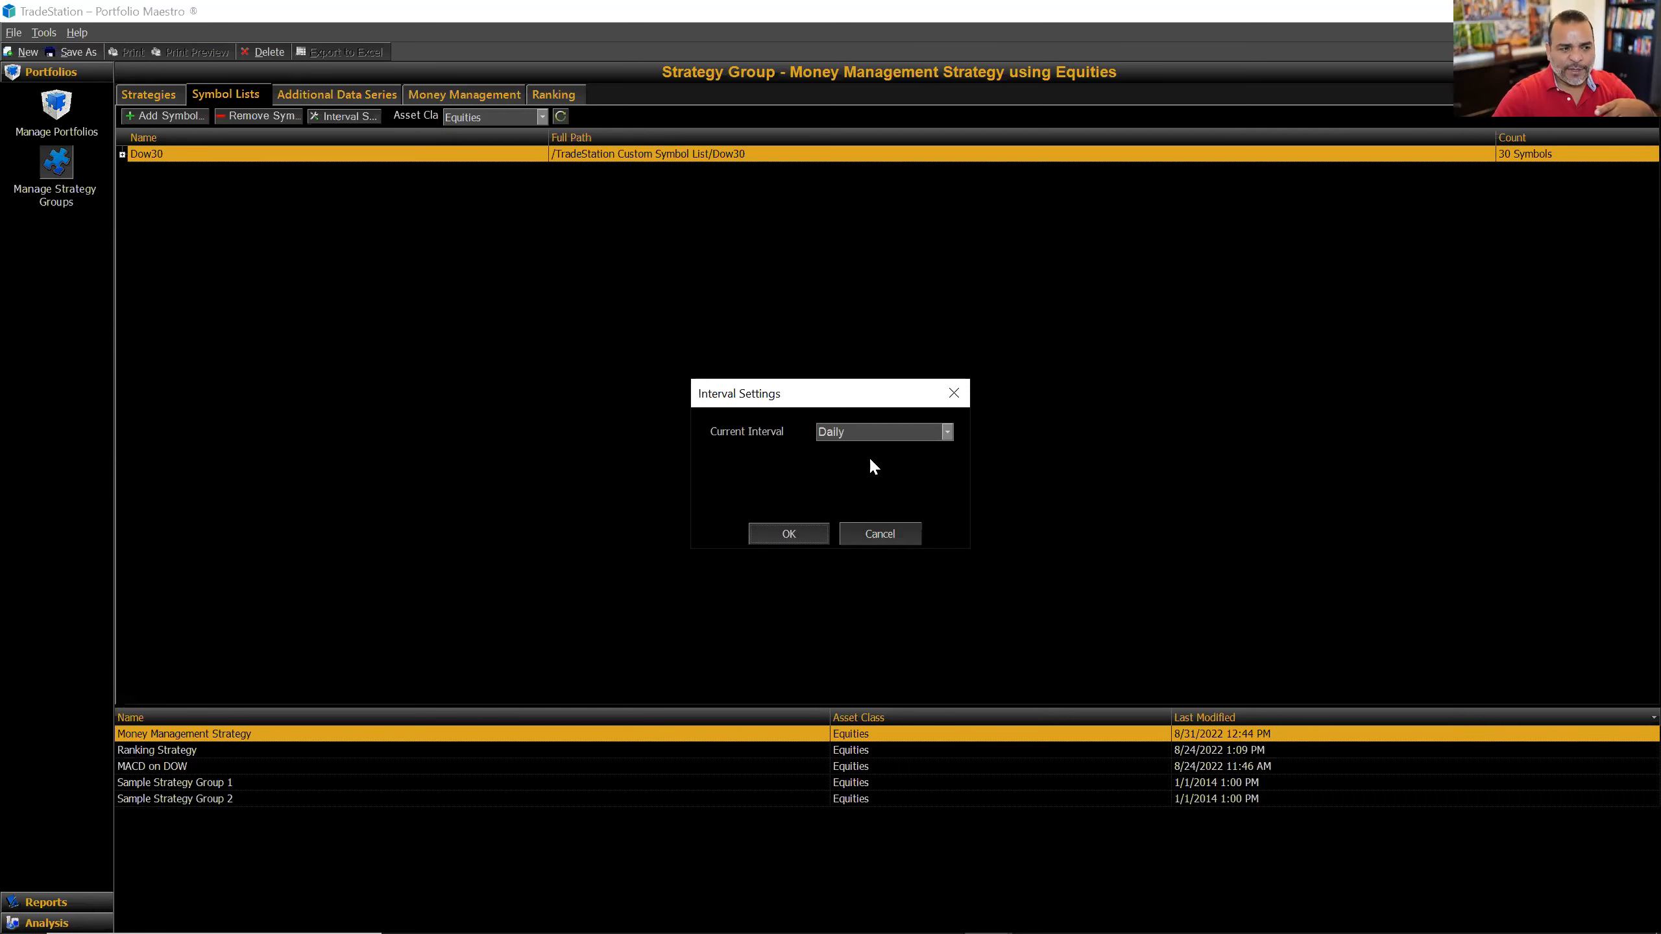
pyautogui.click(948, 432)
pyautogui.click(948, 431)
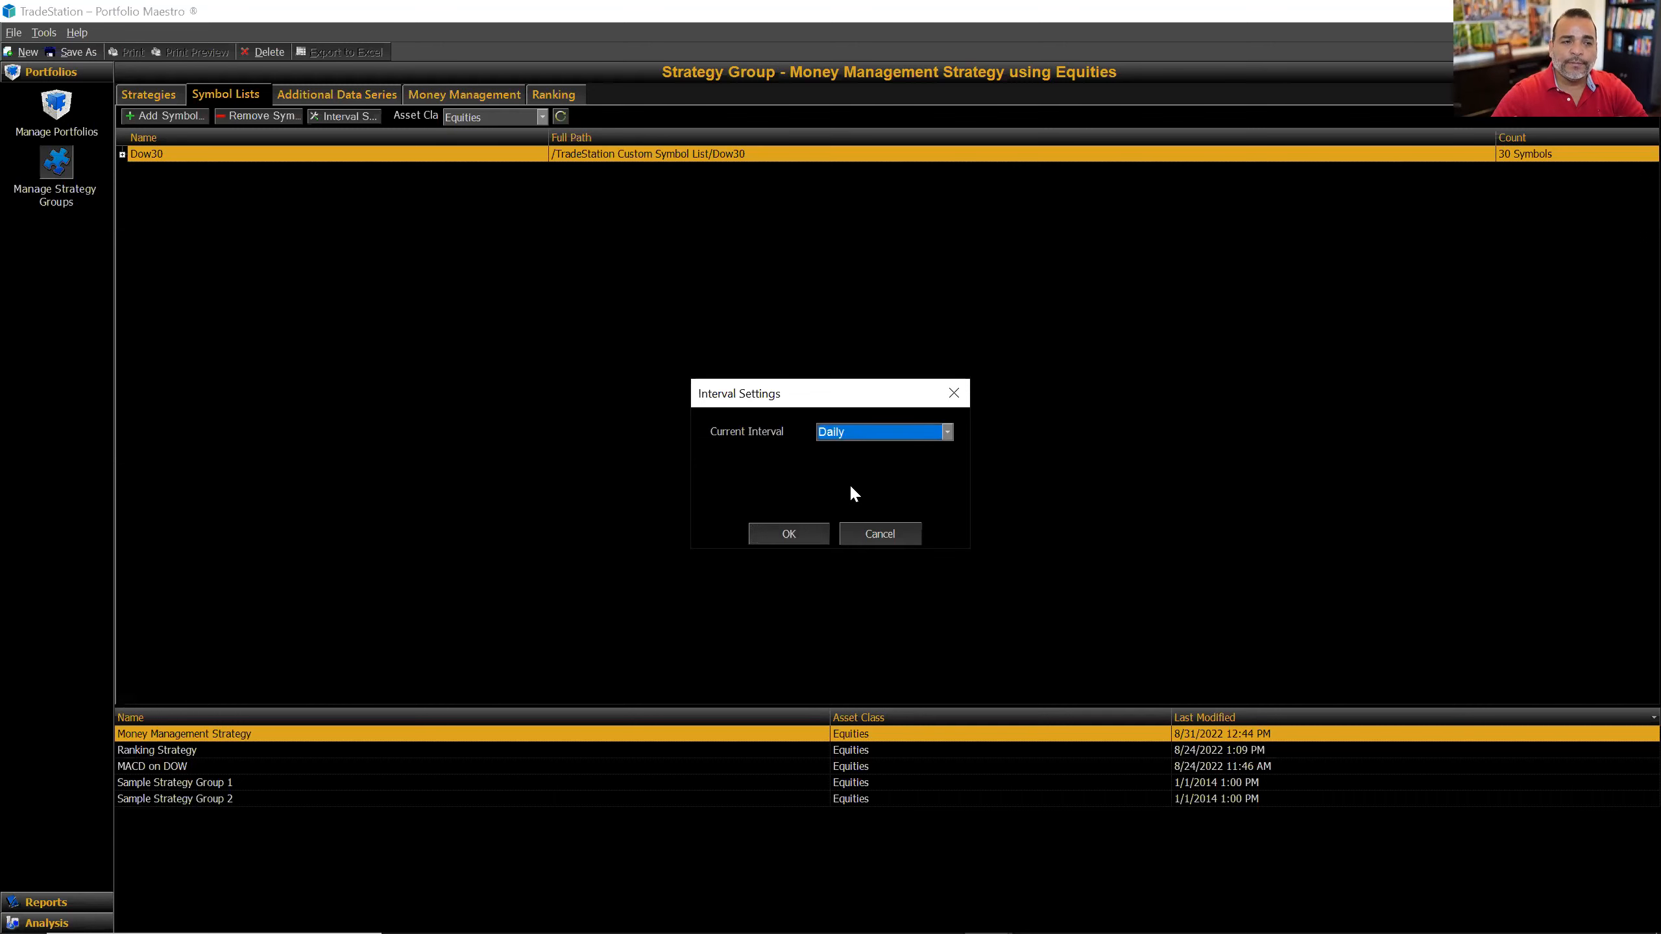
pyautogui.click(789, 534)
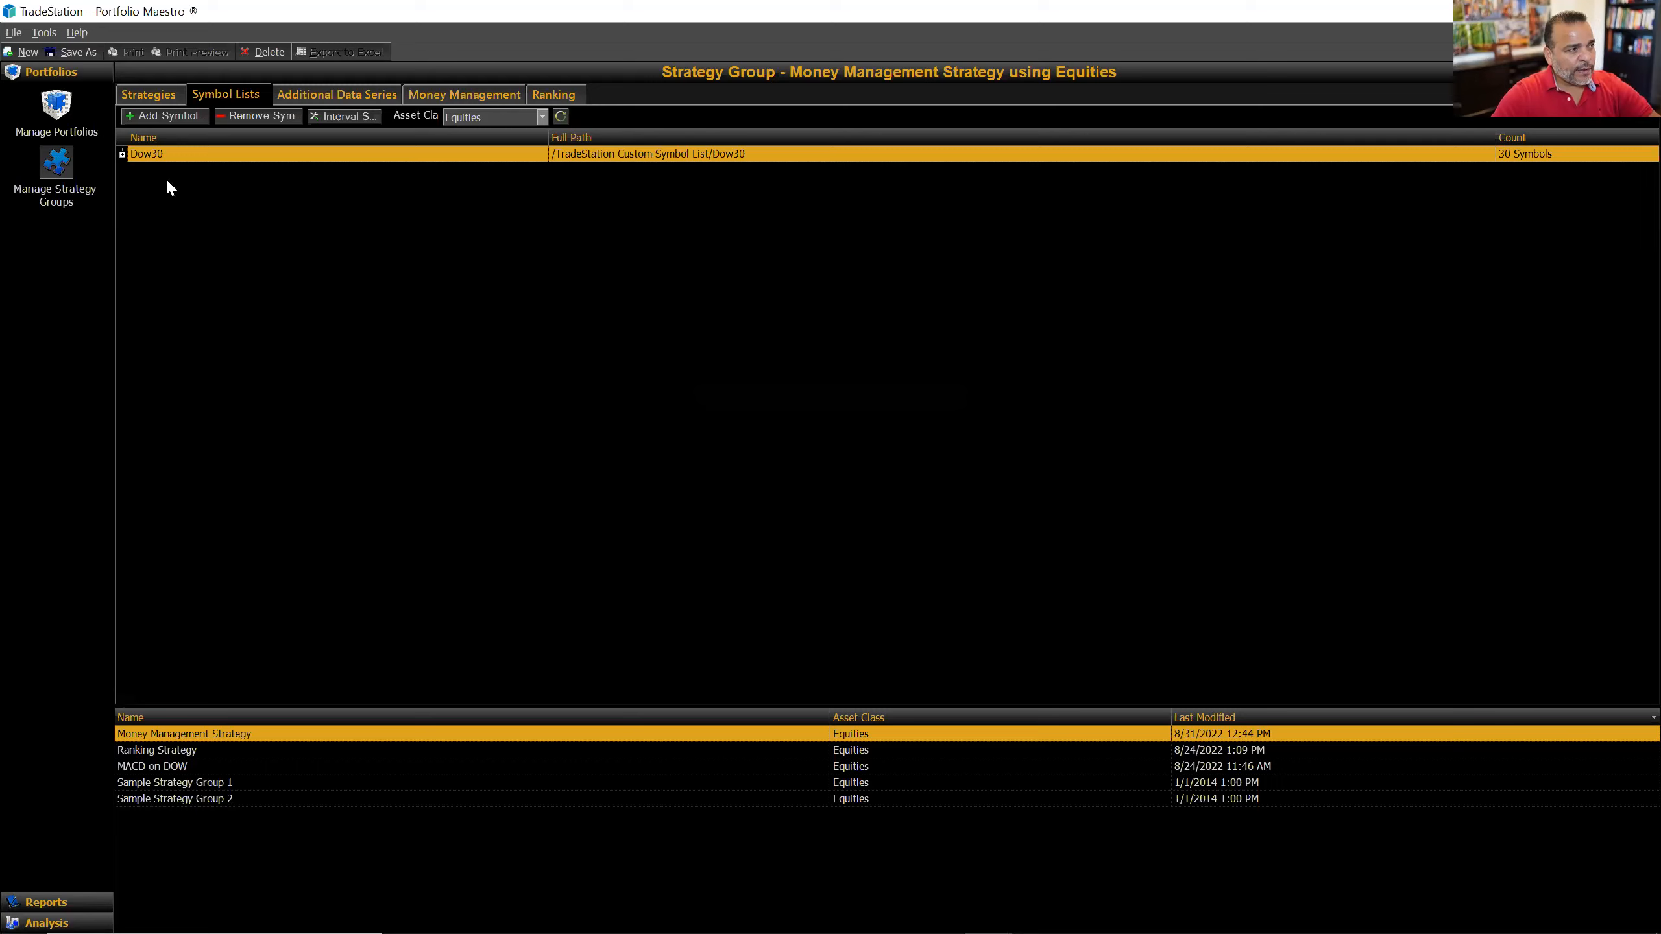
pyautogui.click(56, 105)
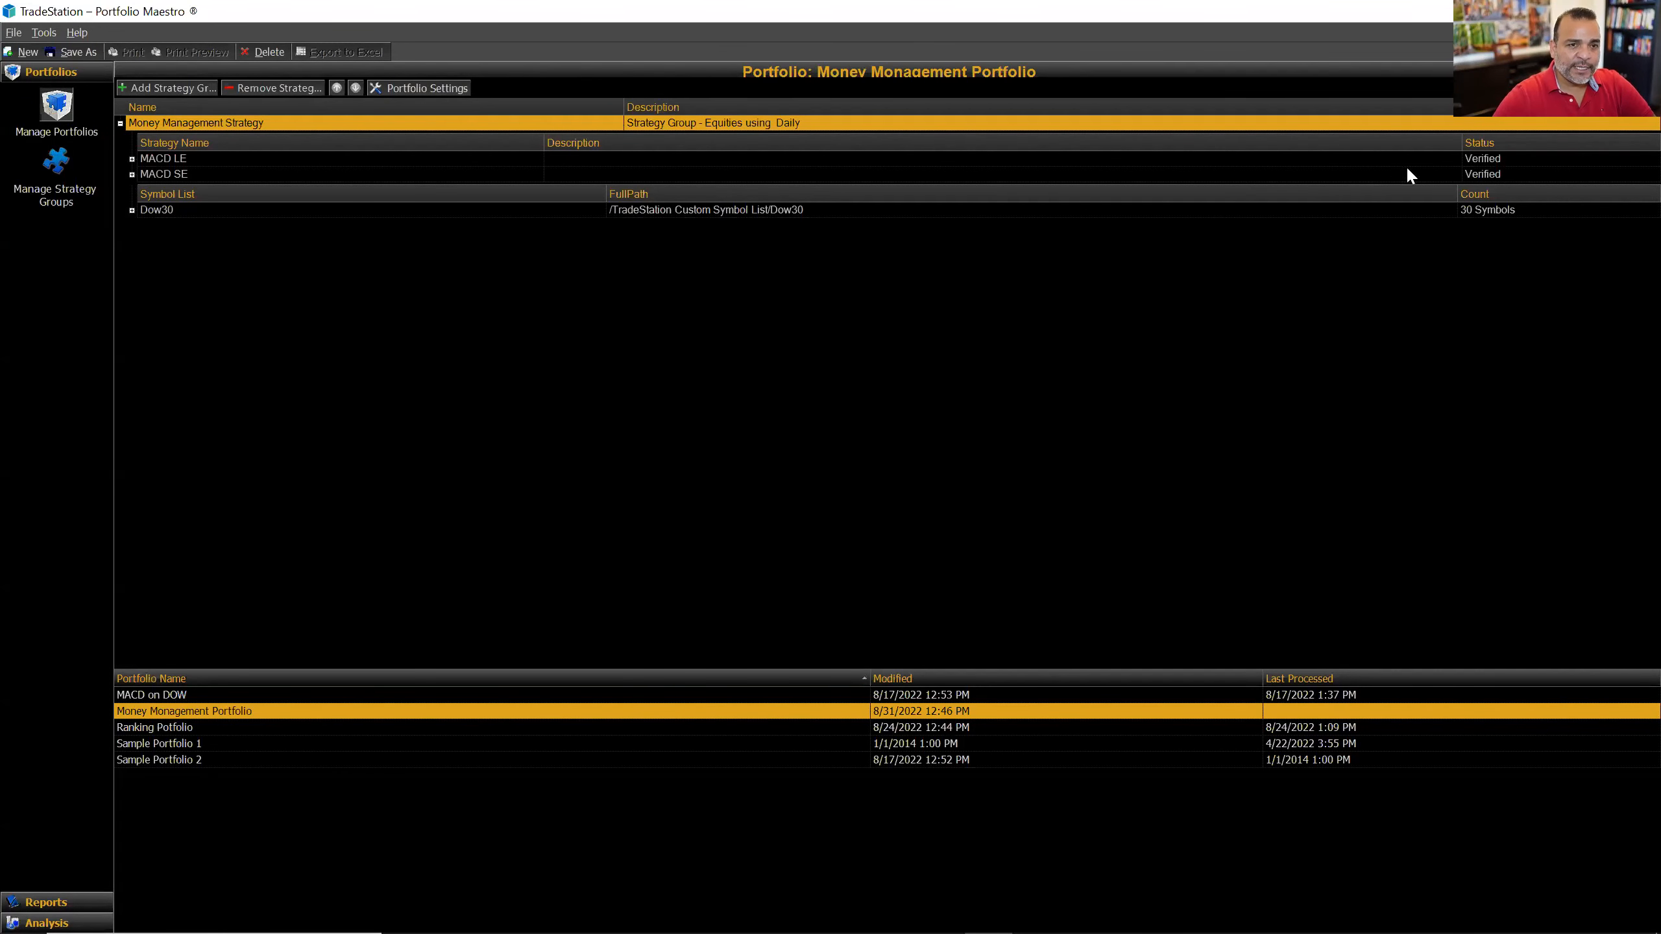
# Step: Backtest the portfolio 5 years back with 100,000 initial capital and open the report
pyautogui.click(1510, 88)
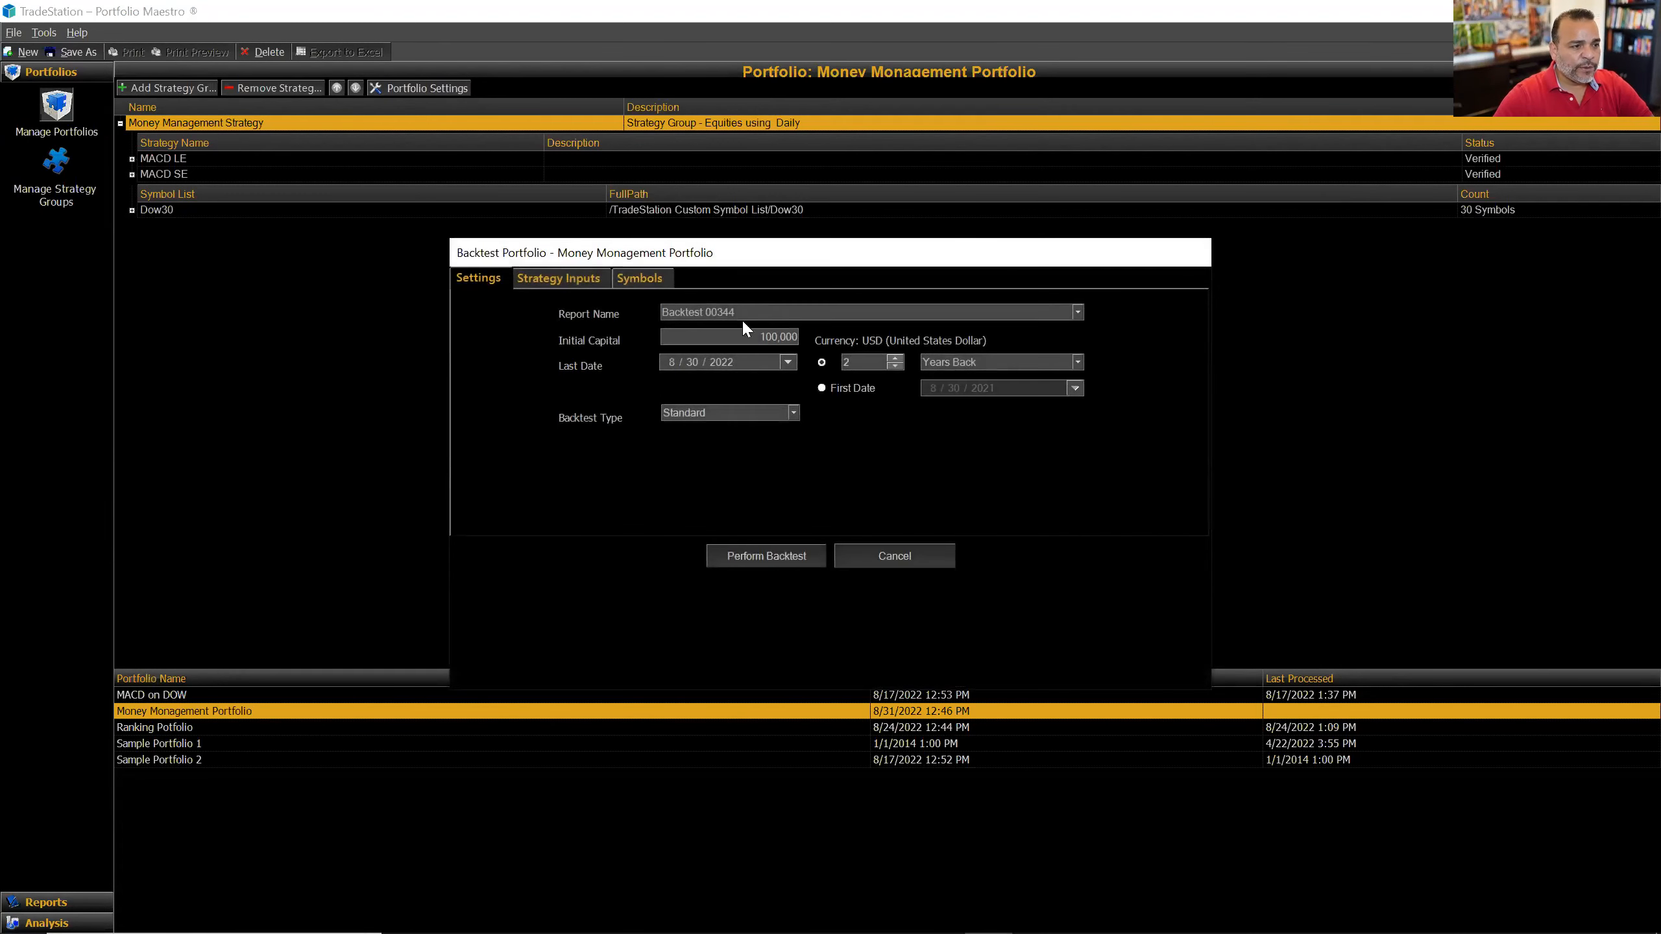
pyautogui.click(893, 357)
pyautogui.click(893, 358)
pyautogui.click(892, 357)
pyautogui.click(893, 358)
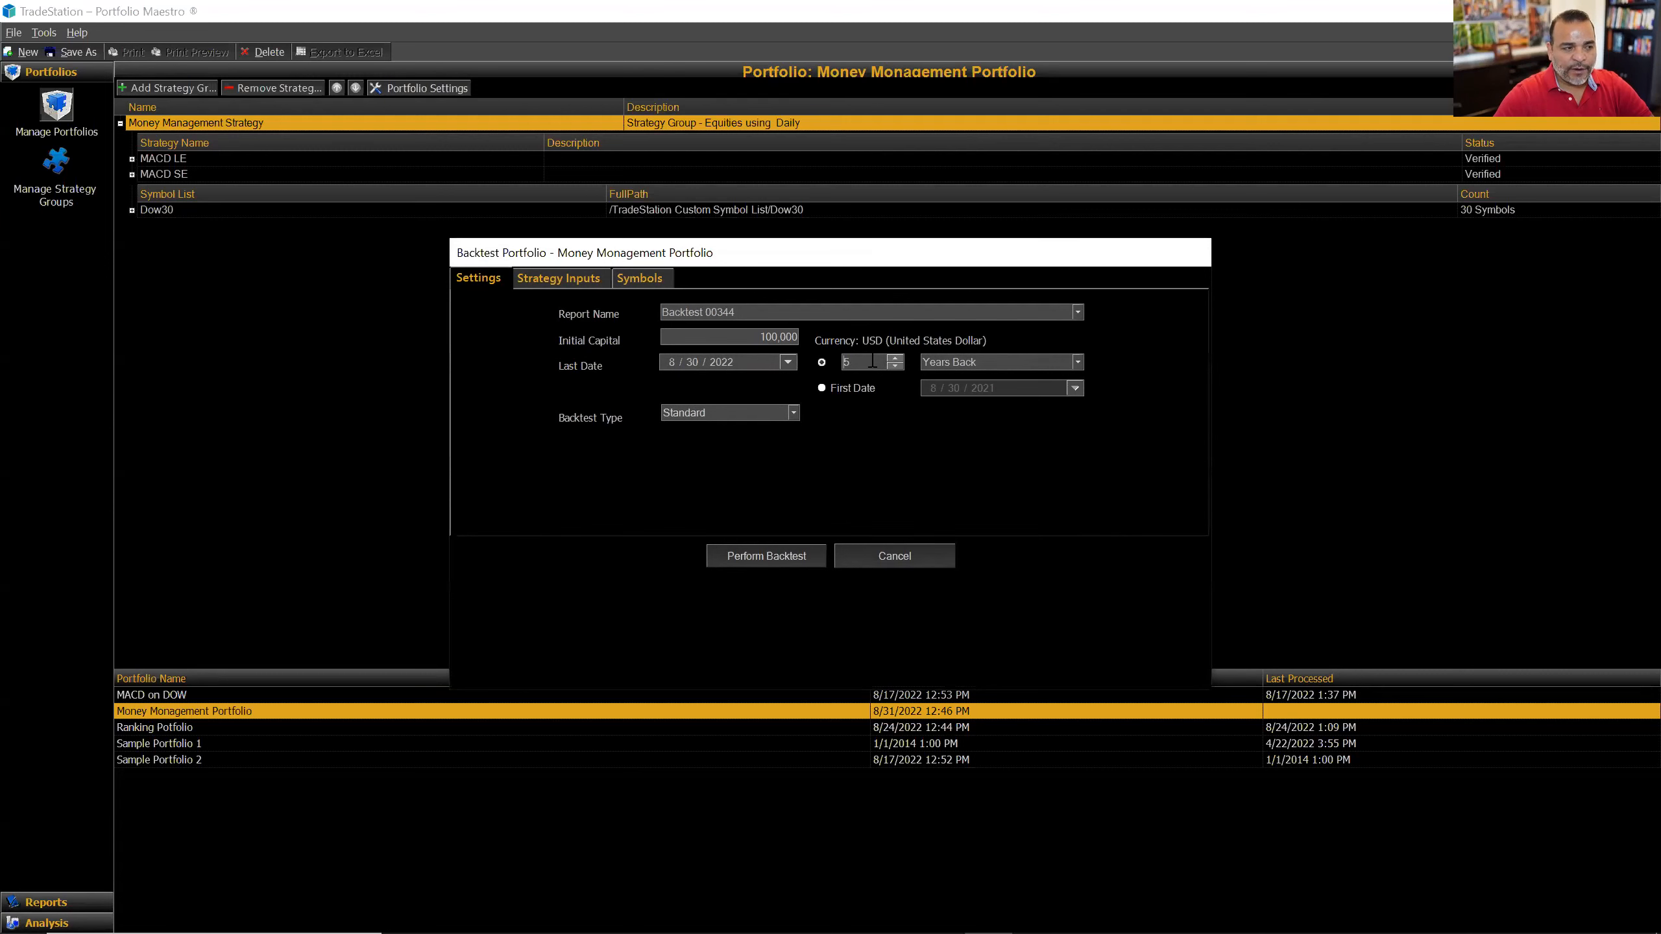
pyautogui.click(792, 556)
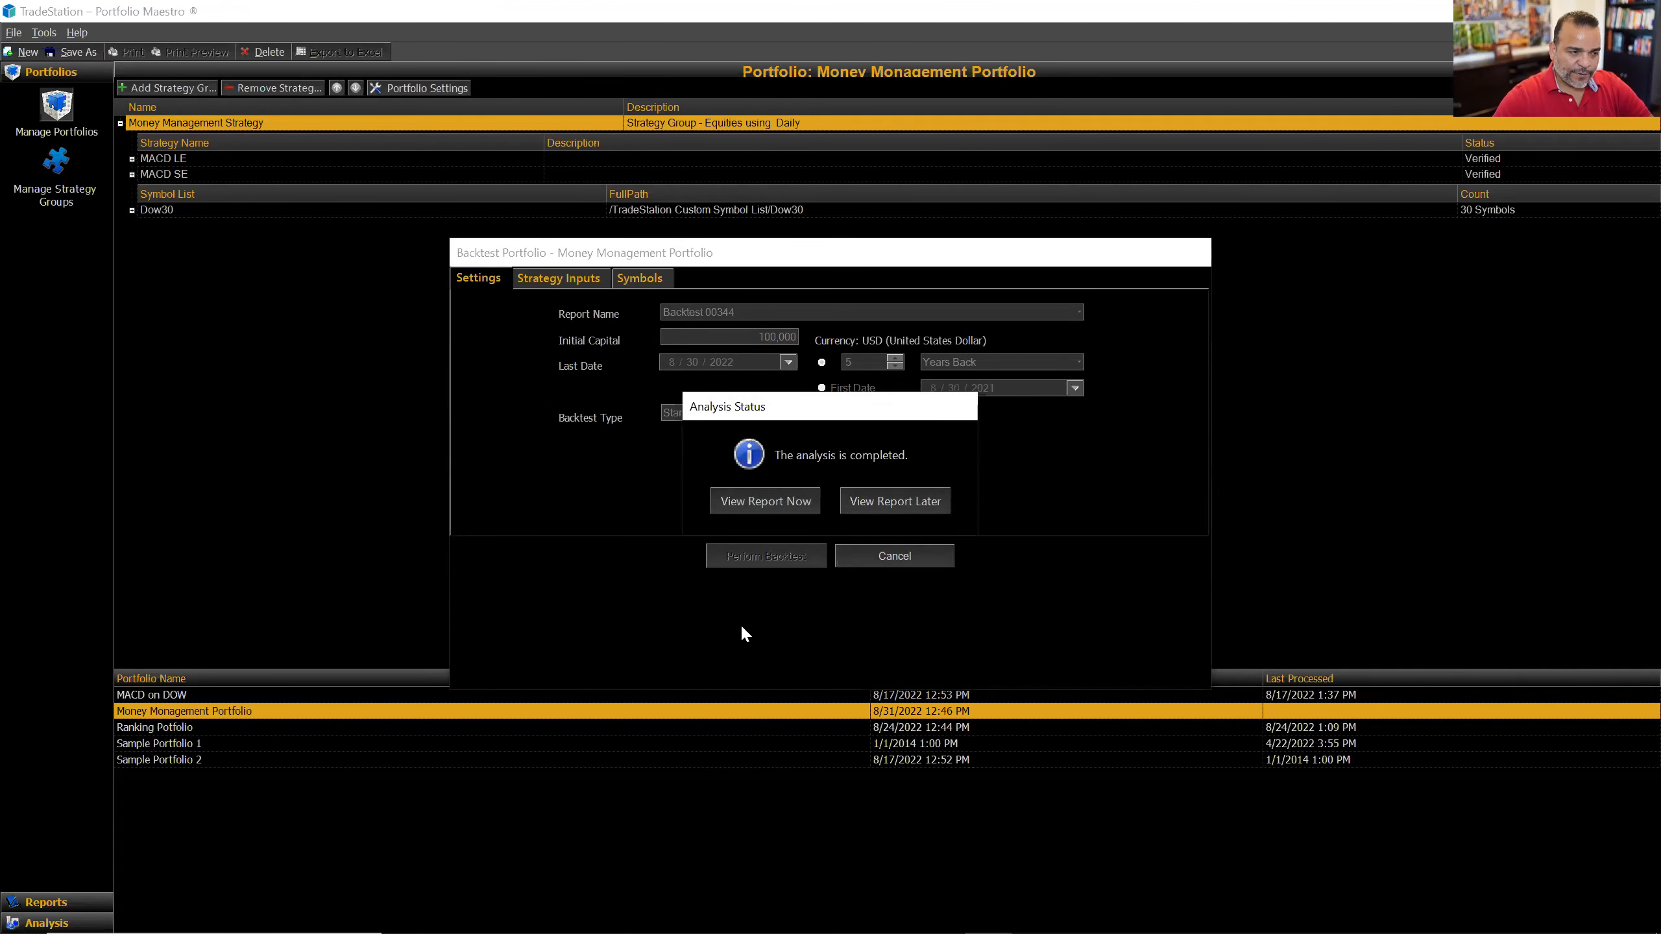
pyautogui.click(784, 501)
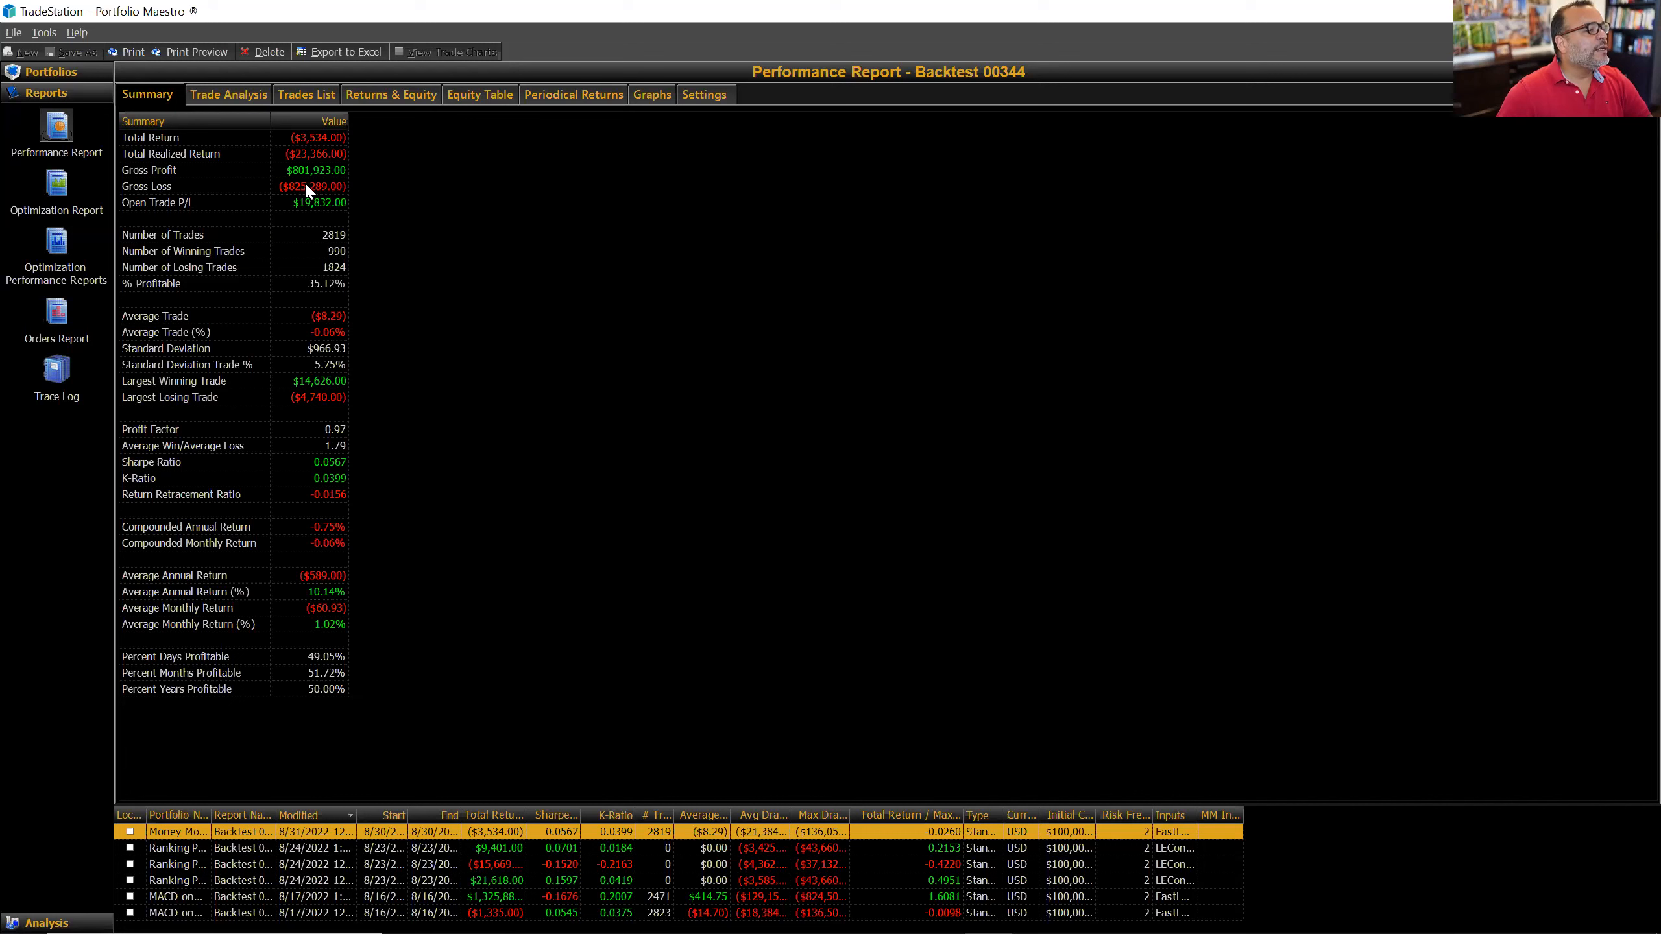
# Step: Review the Backtest 00344 Summary figures, including the Open Trade P/L row
pyautogui.moveTo(315, 174)
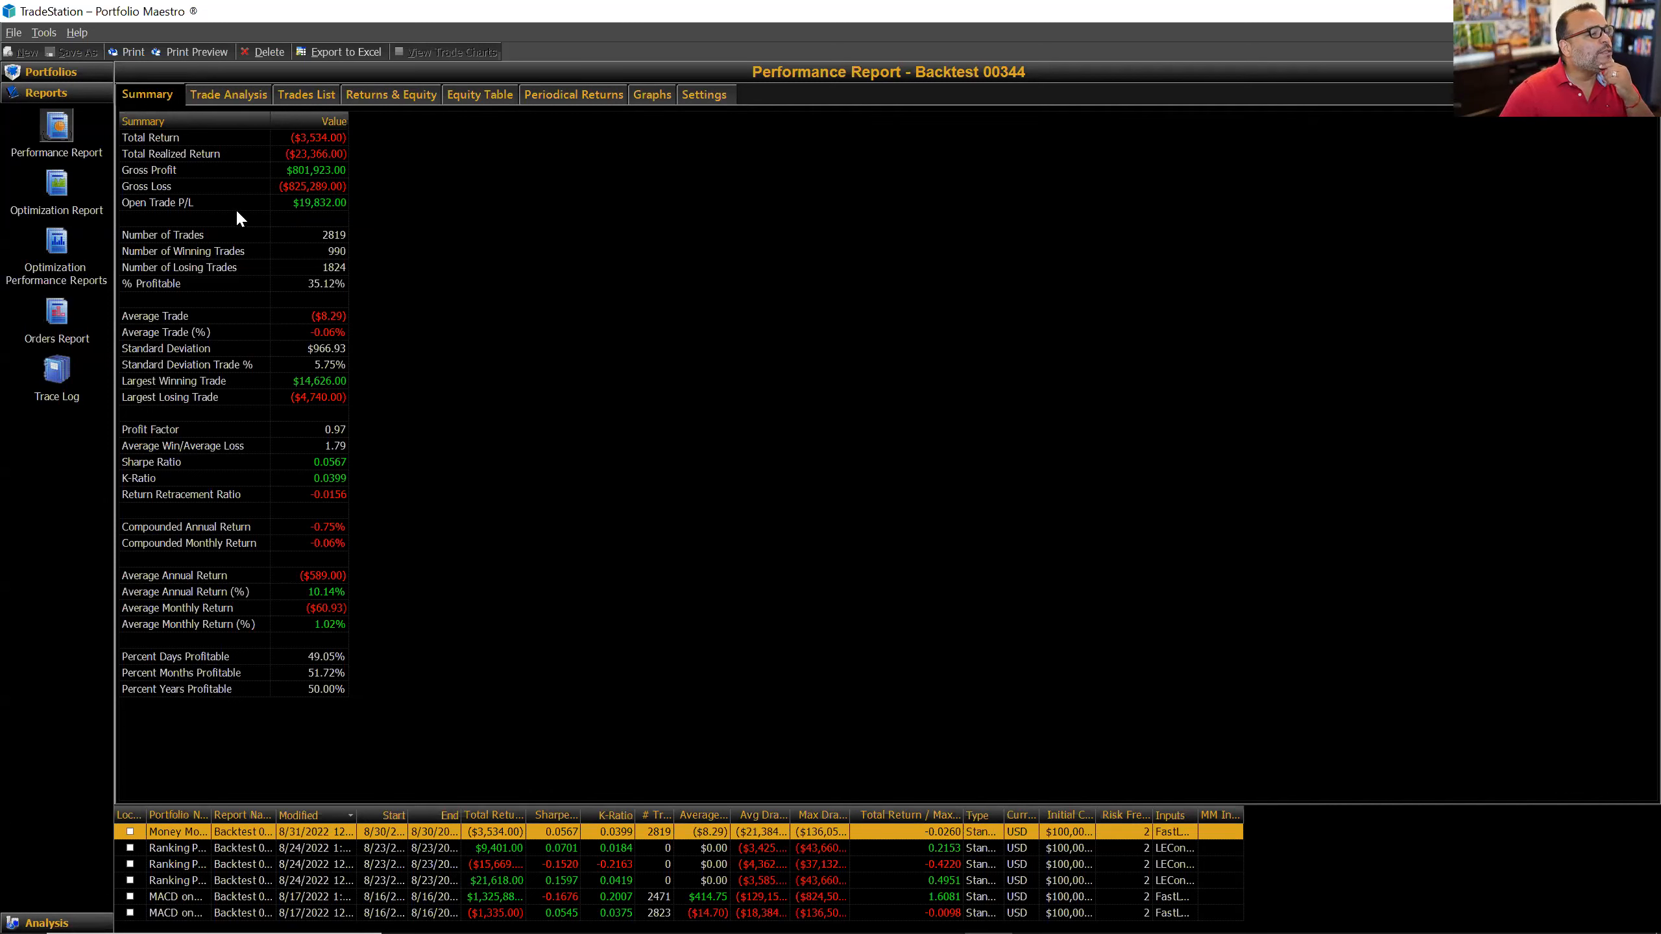
pyautogui.click(322, 203)
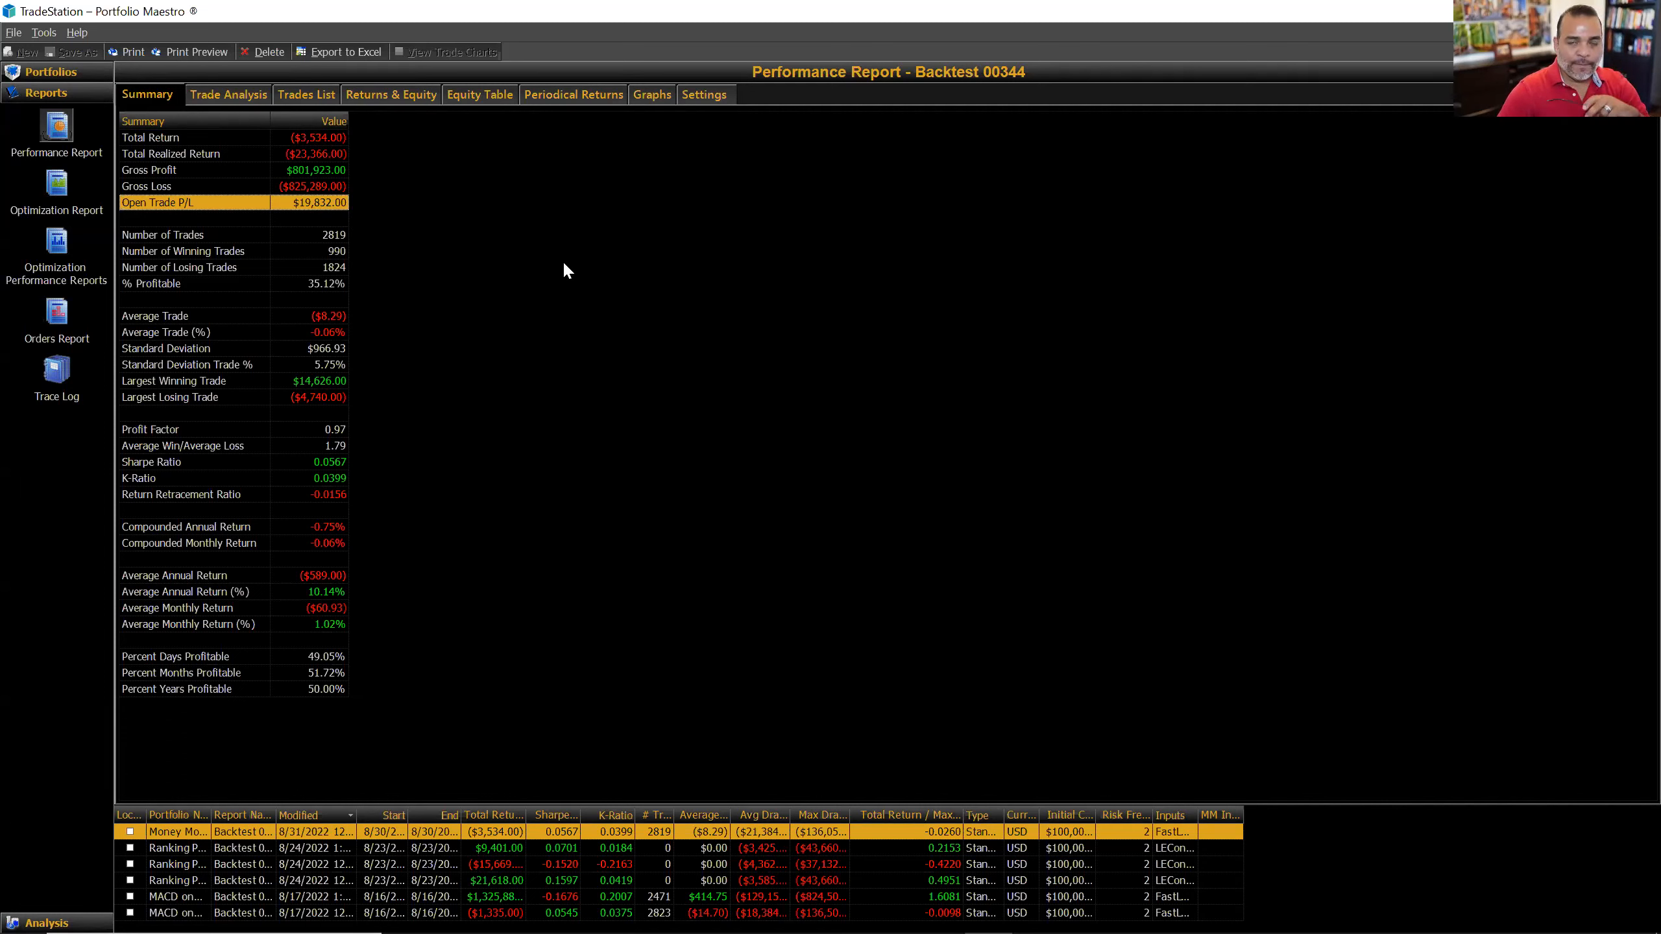
pyautogui.click(314, 217)
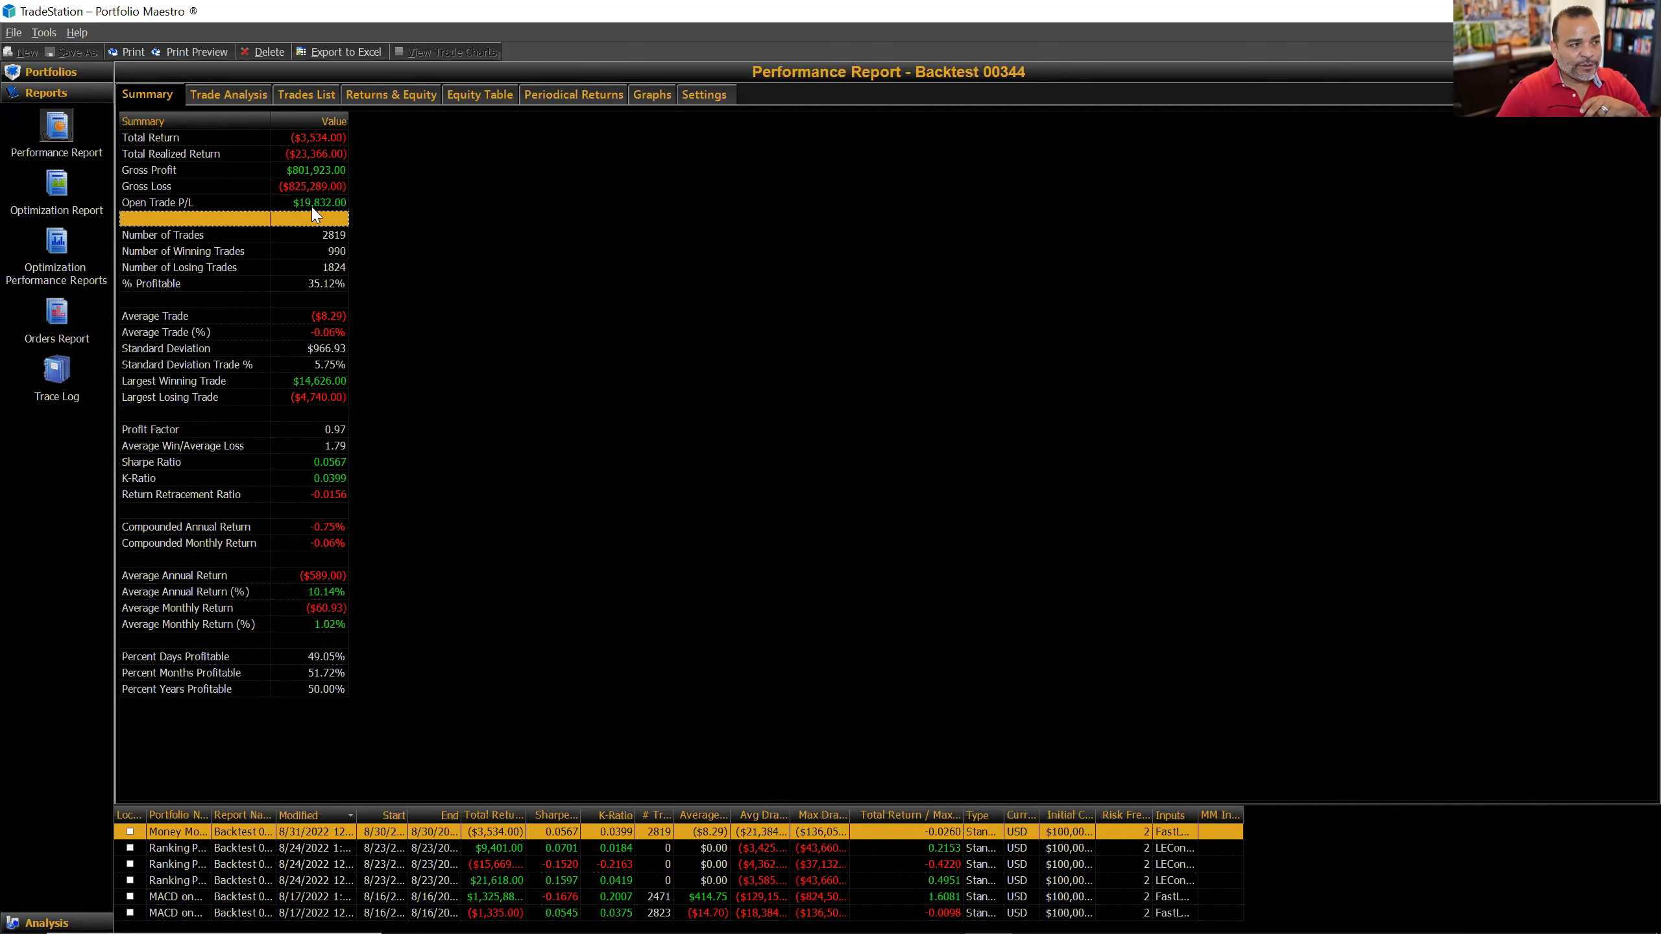
pyautogui.moveTo(315, 209)
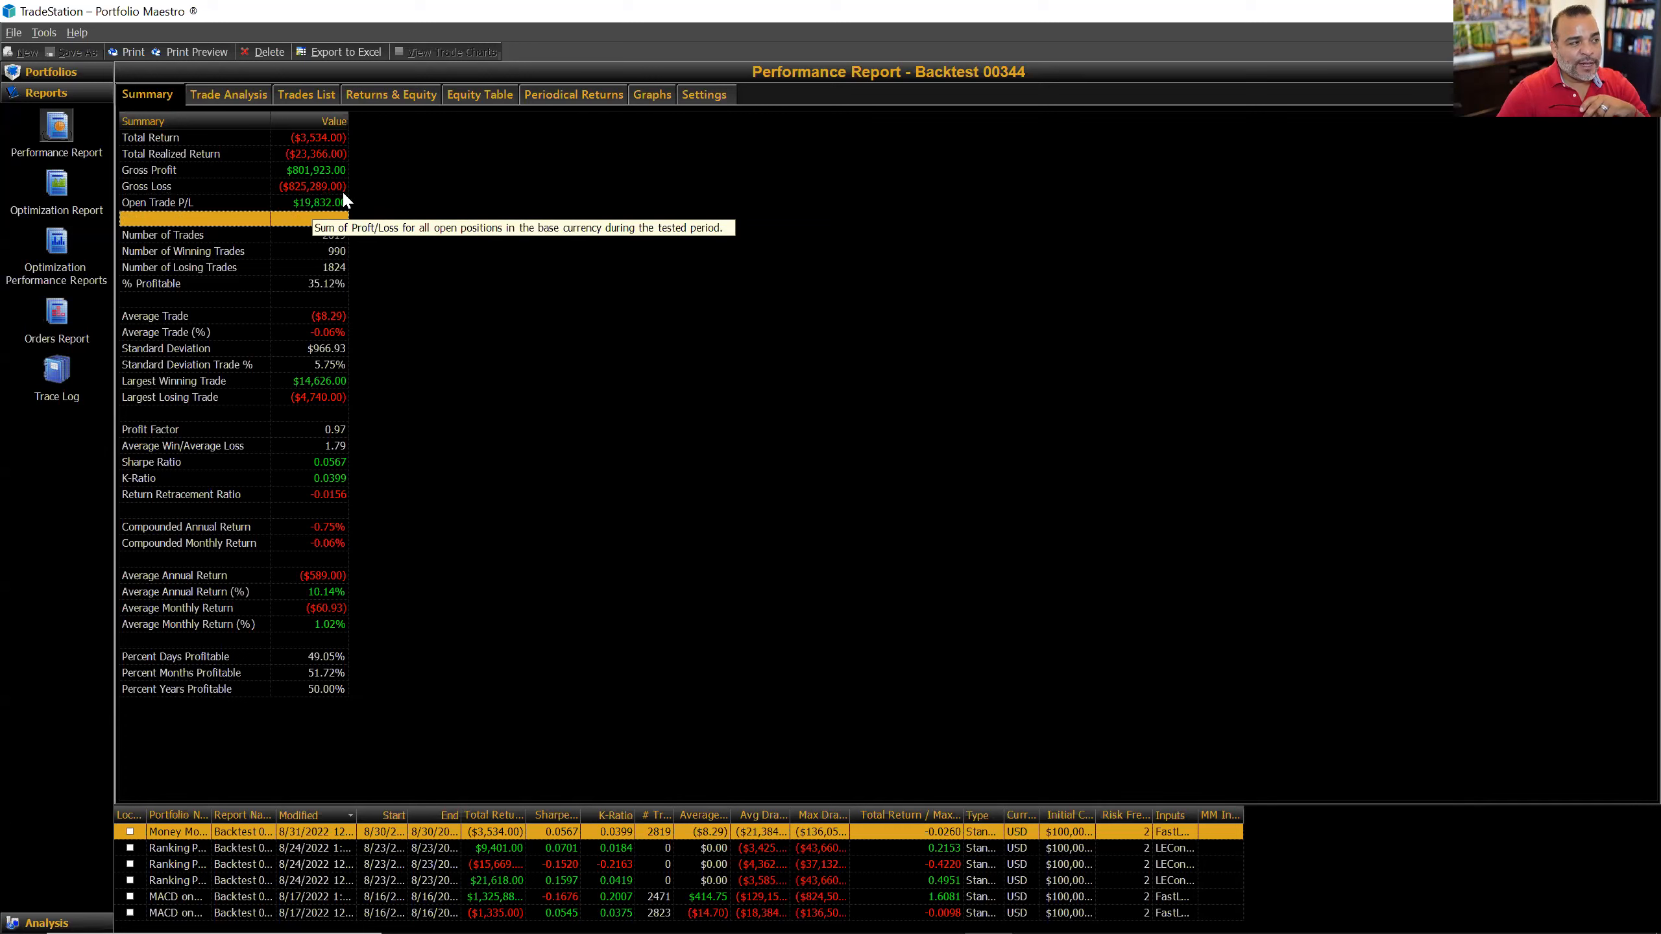
pyautogui.moveTo(307, 140)
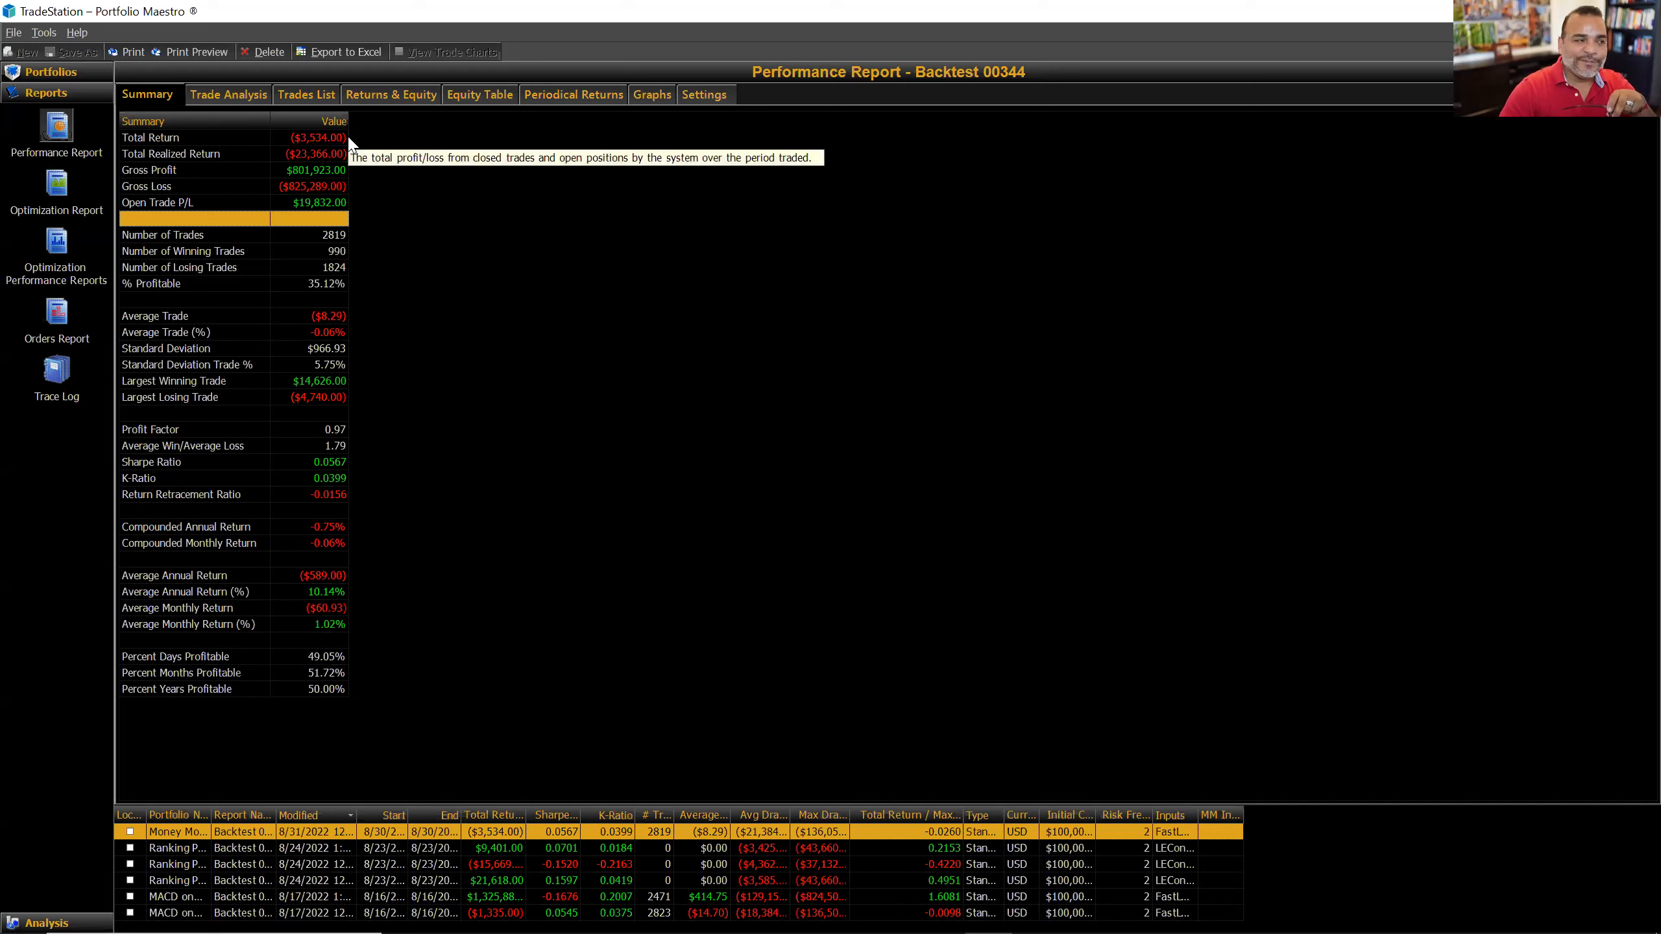
pyautogui.click(203, 203)
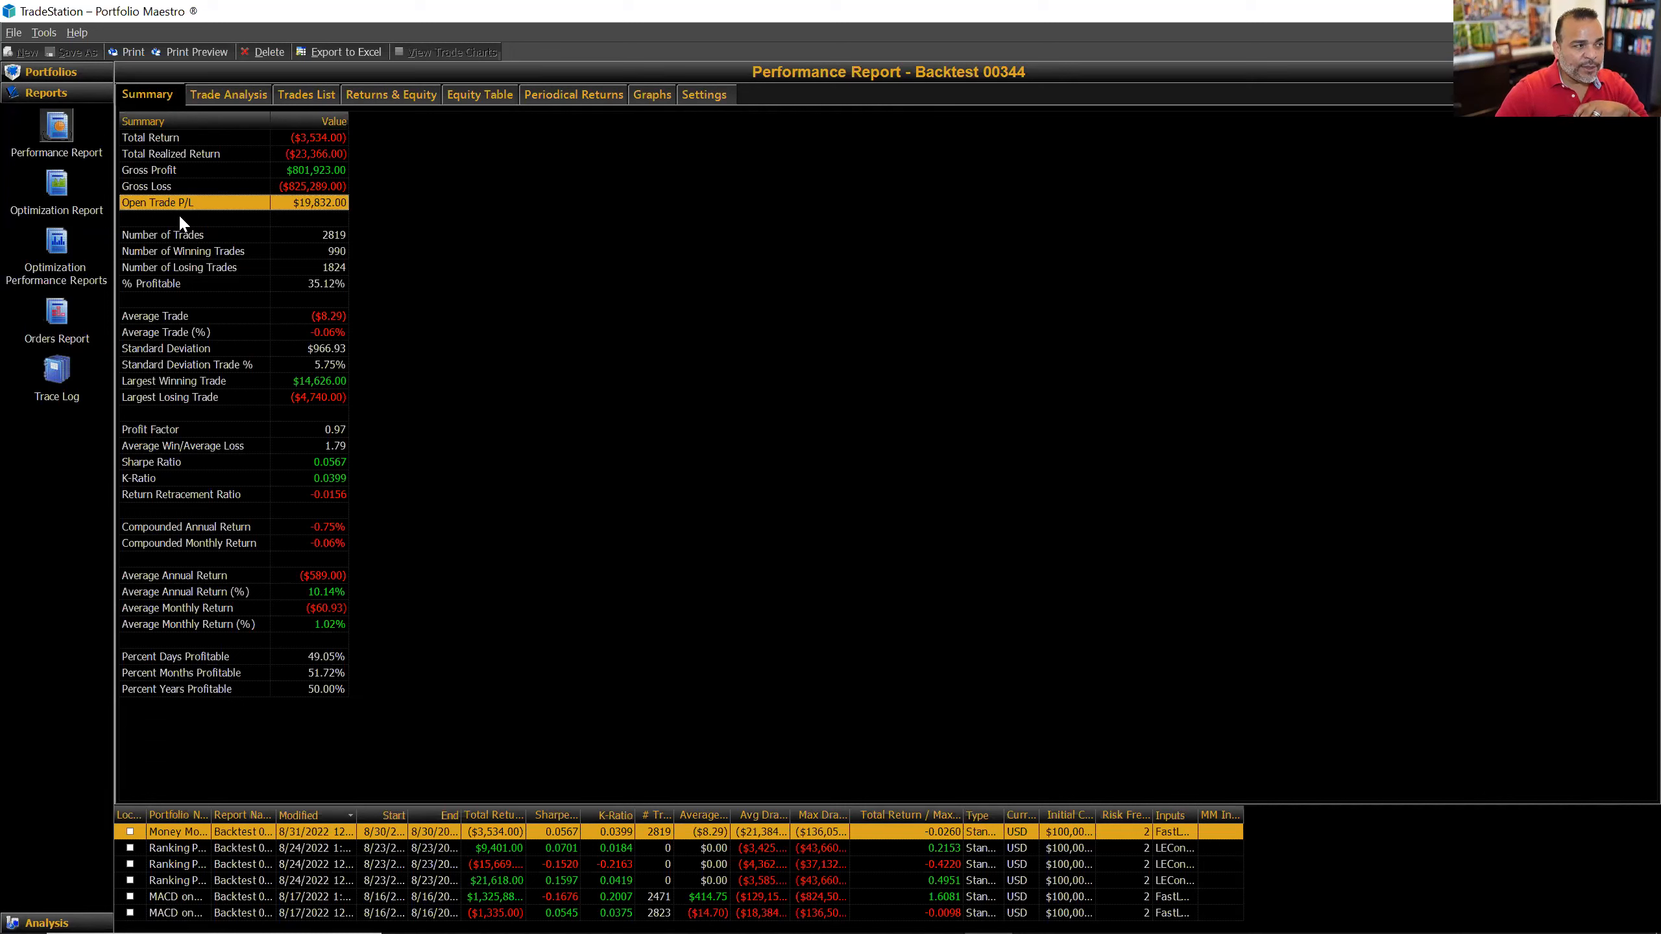
# Step: Show the Trade Analysis breakdown and bring up the View/Hide Report Symbols dialog
pyautogui.moveTo(174, 208)
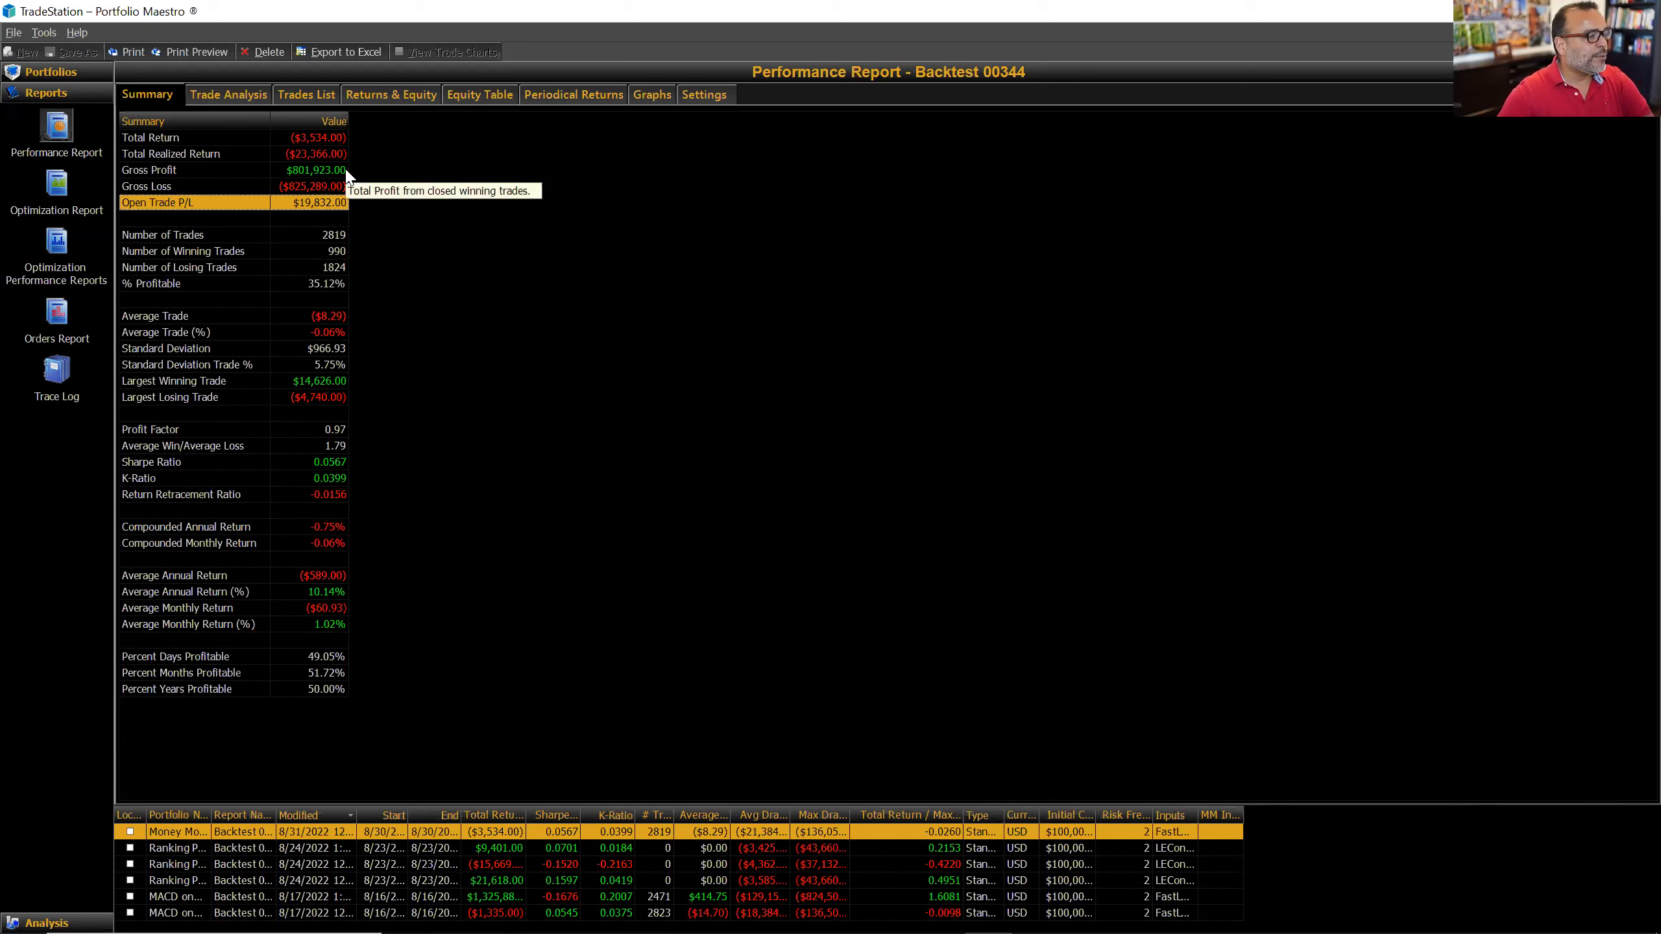
pyautogui.click(247, 91)
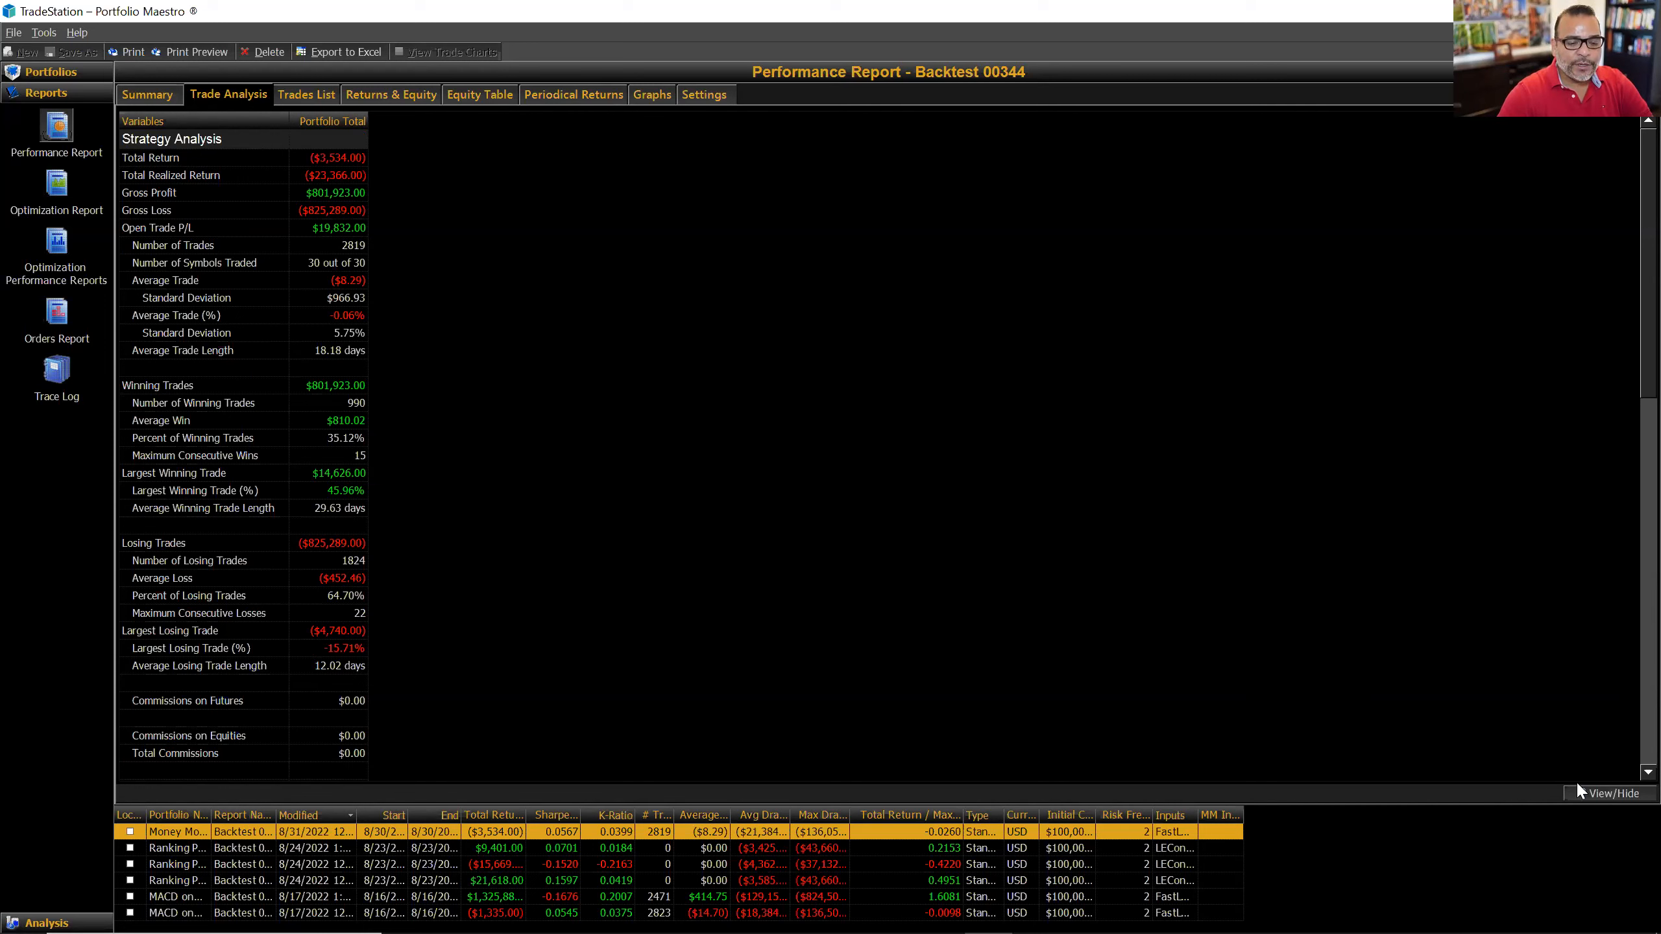
pyautogui.click(1620, 793)
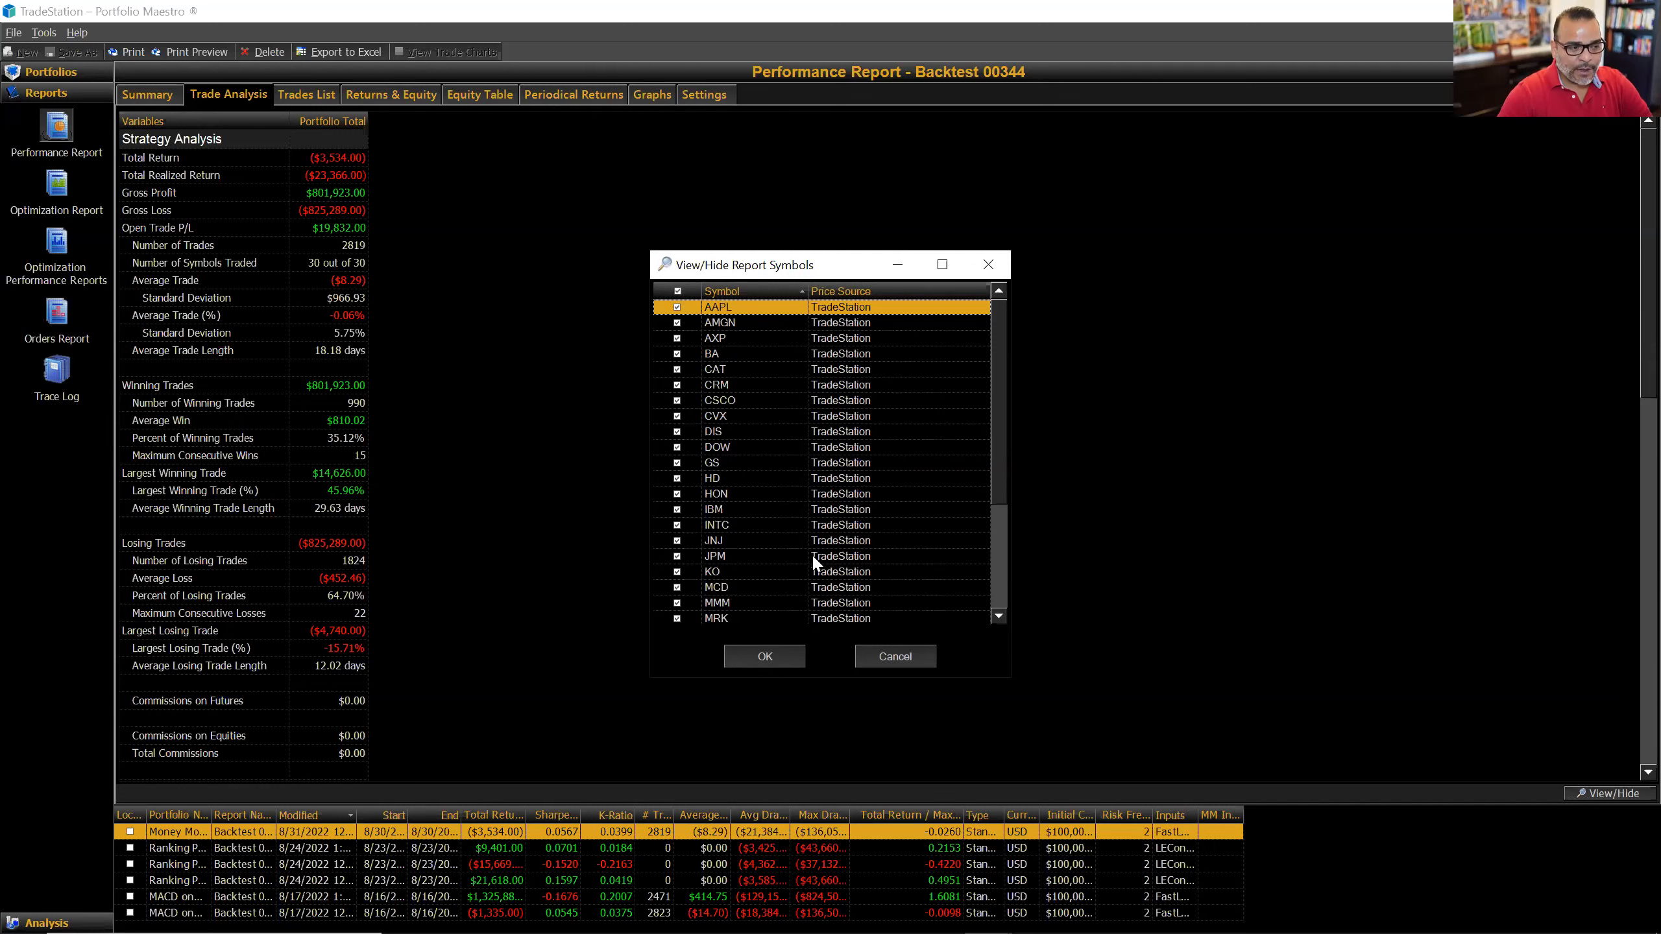
# Step: Show every Dow30 symbol as its own column and widen the AXP and MSFT columns
pyautogui.click(764, 656)
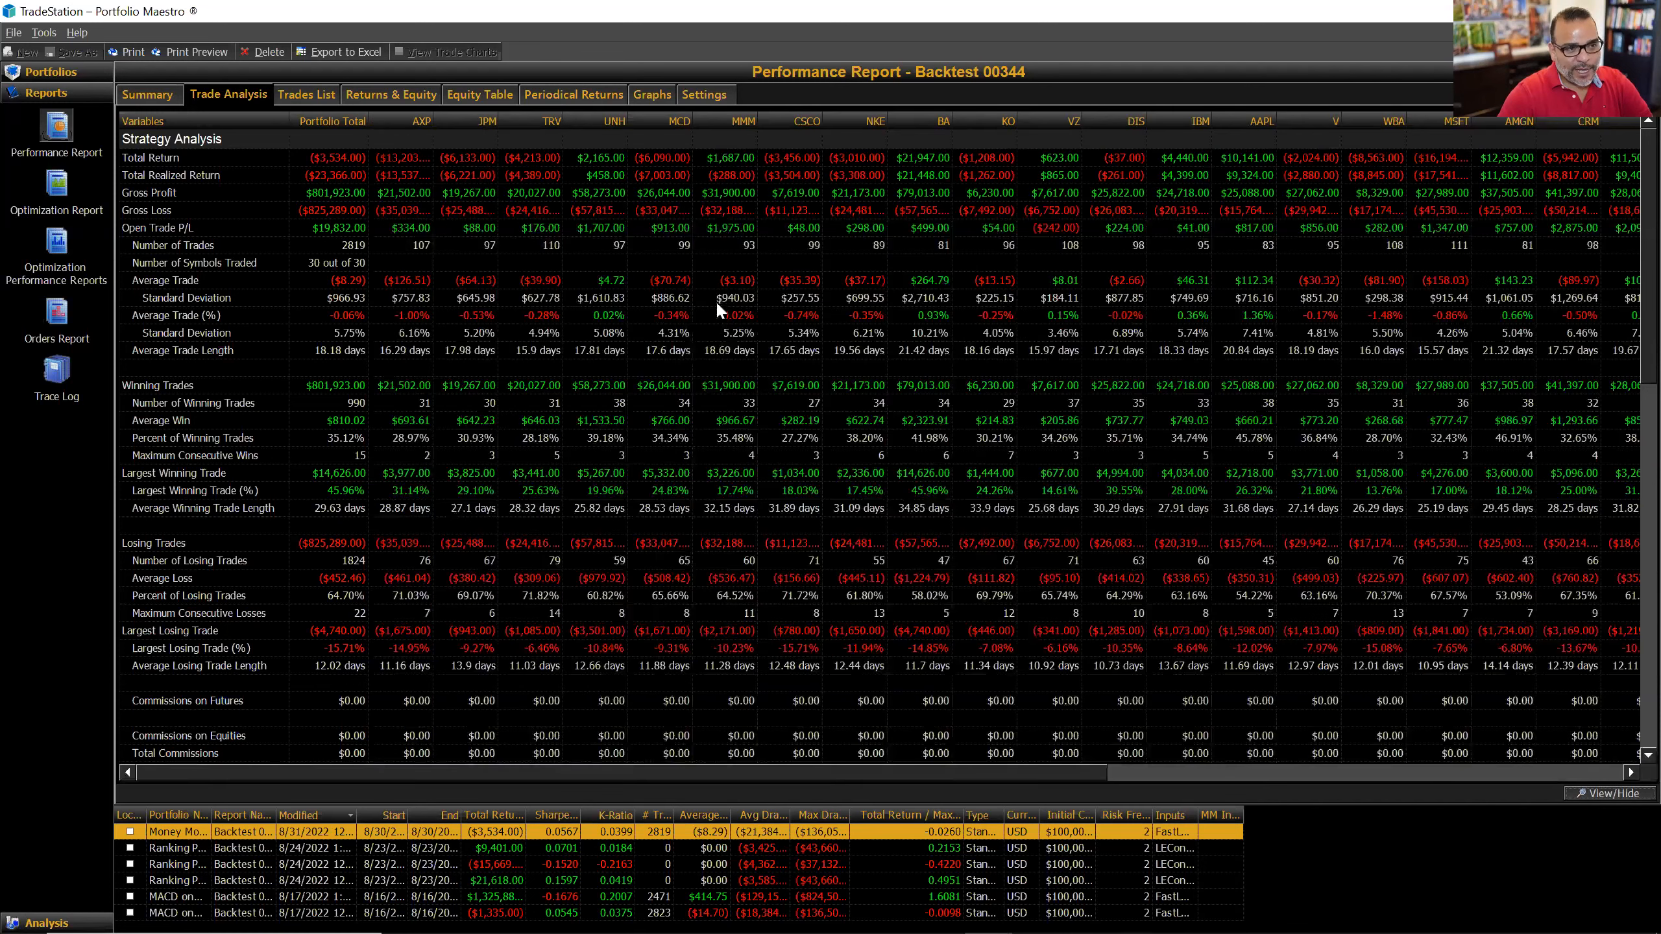
pyautogui.moveTo(1443, 312)
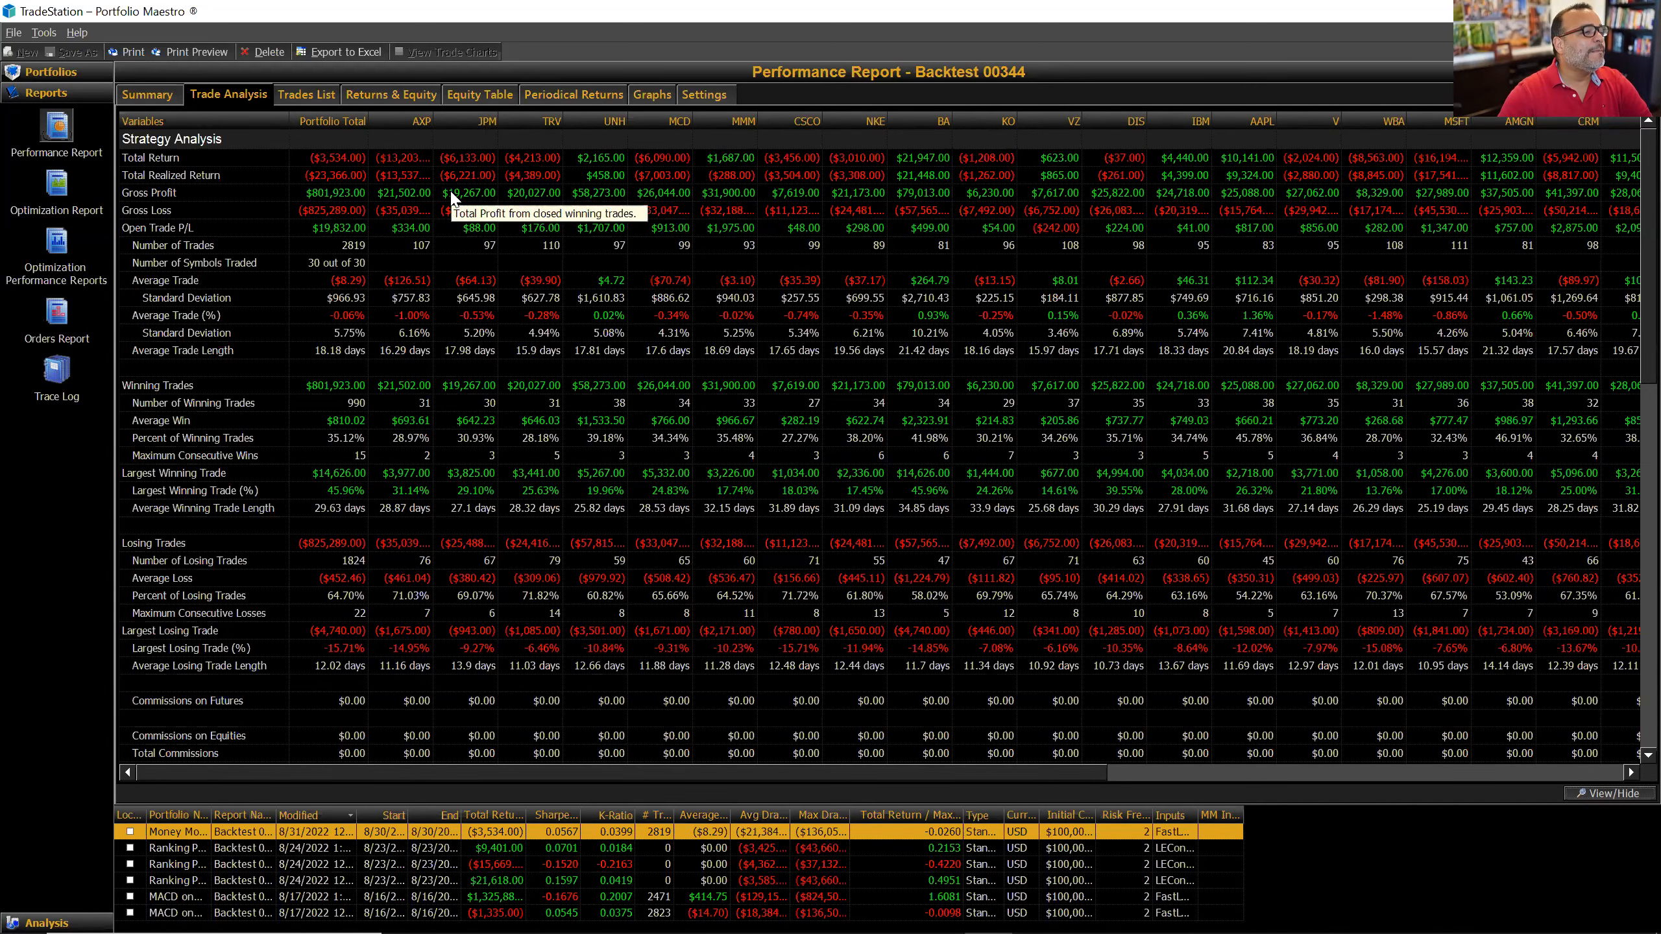
pyautogui.moveTo(432, 120); pyautogui.dragTo(458, 121)
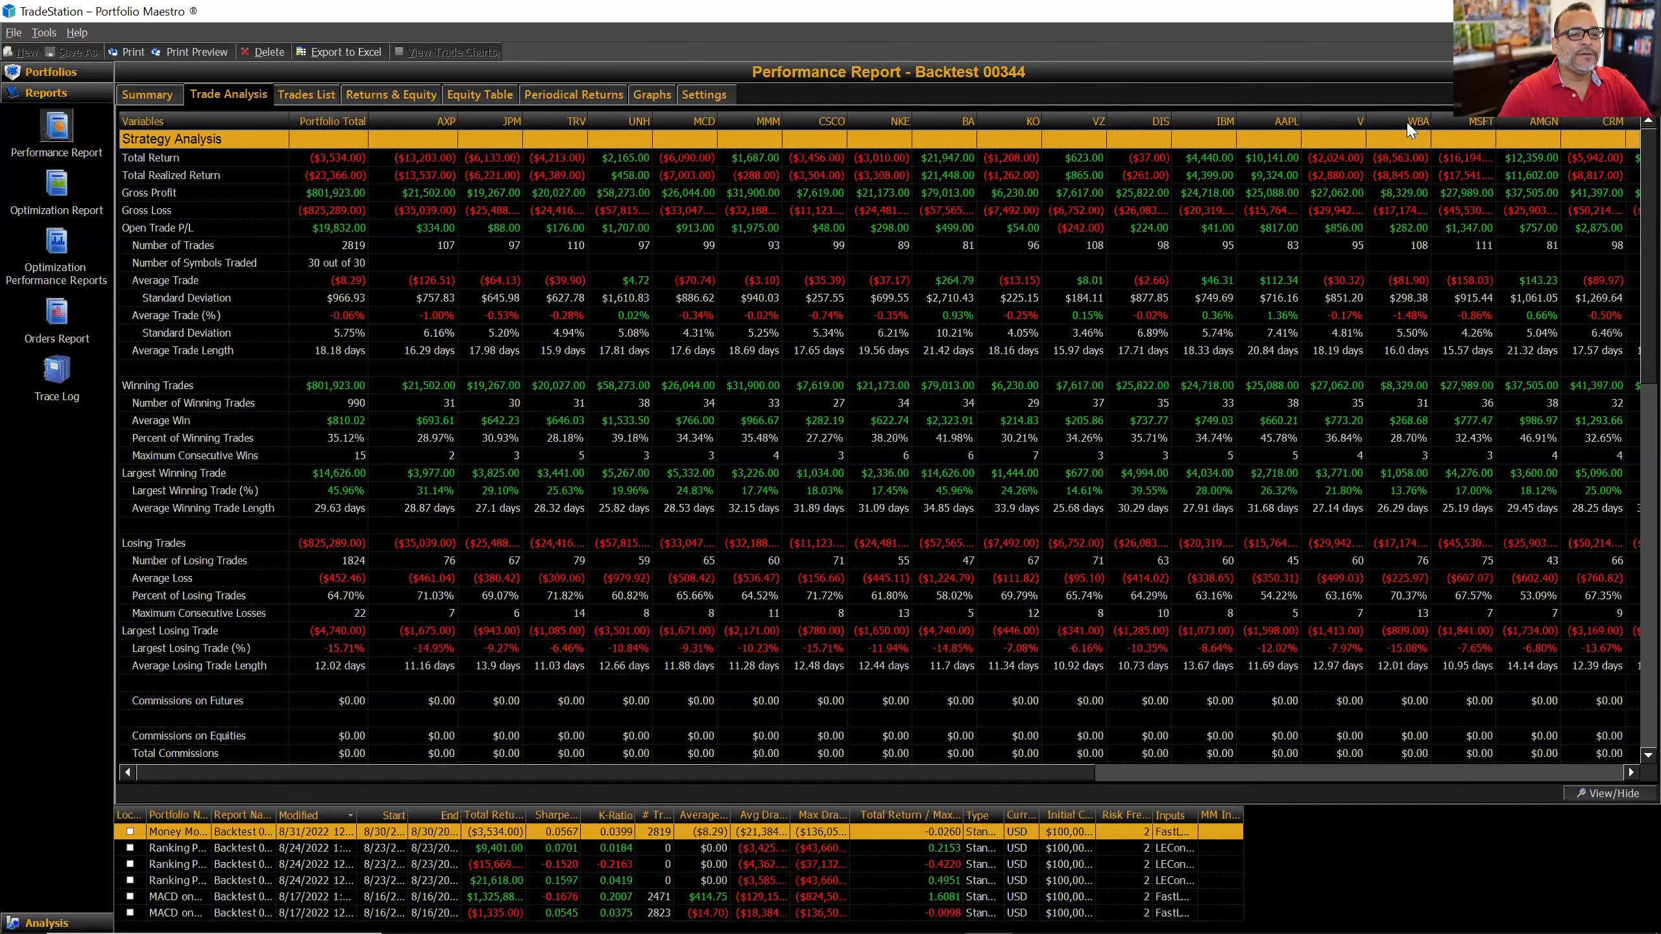
pyautogui.moveTo(1056, 773); pyautogui.dragTo(1528, 782)
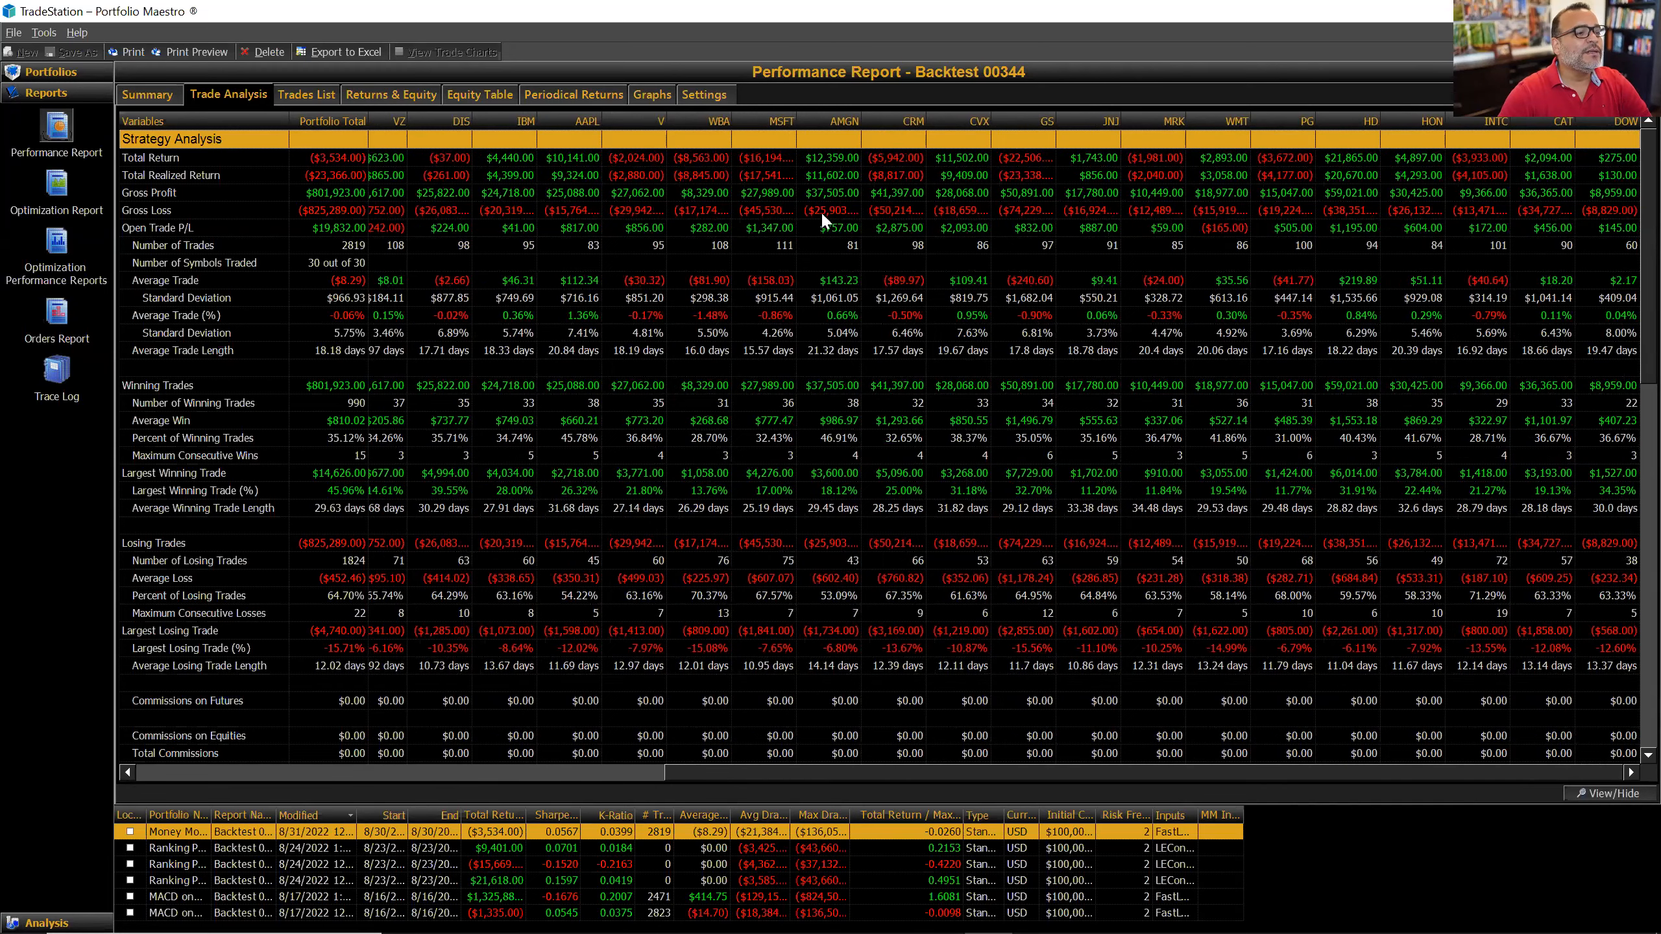
pyautogui.moveTo(796, 122); pyautogui.dragTo(821, 121)
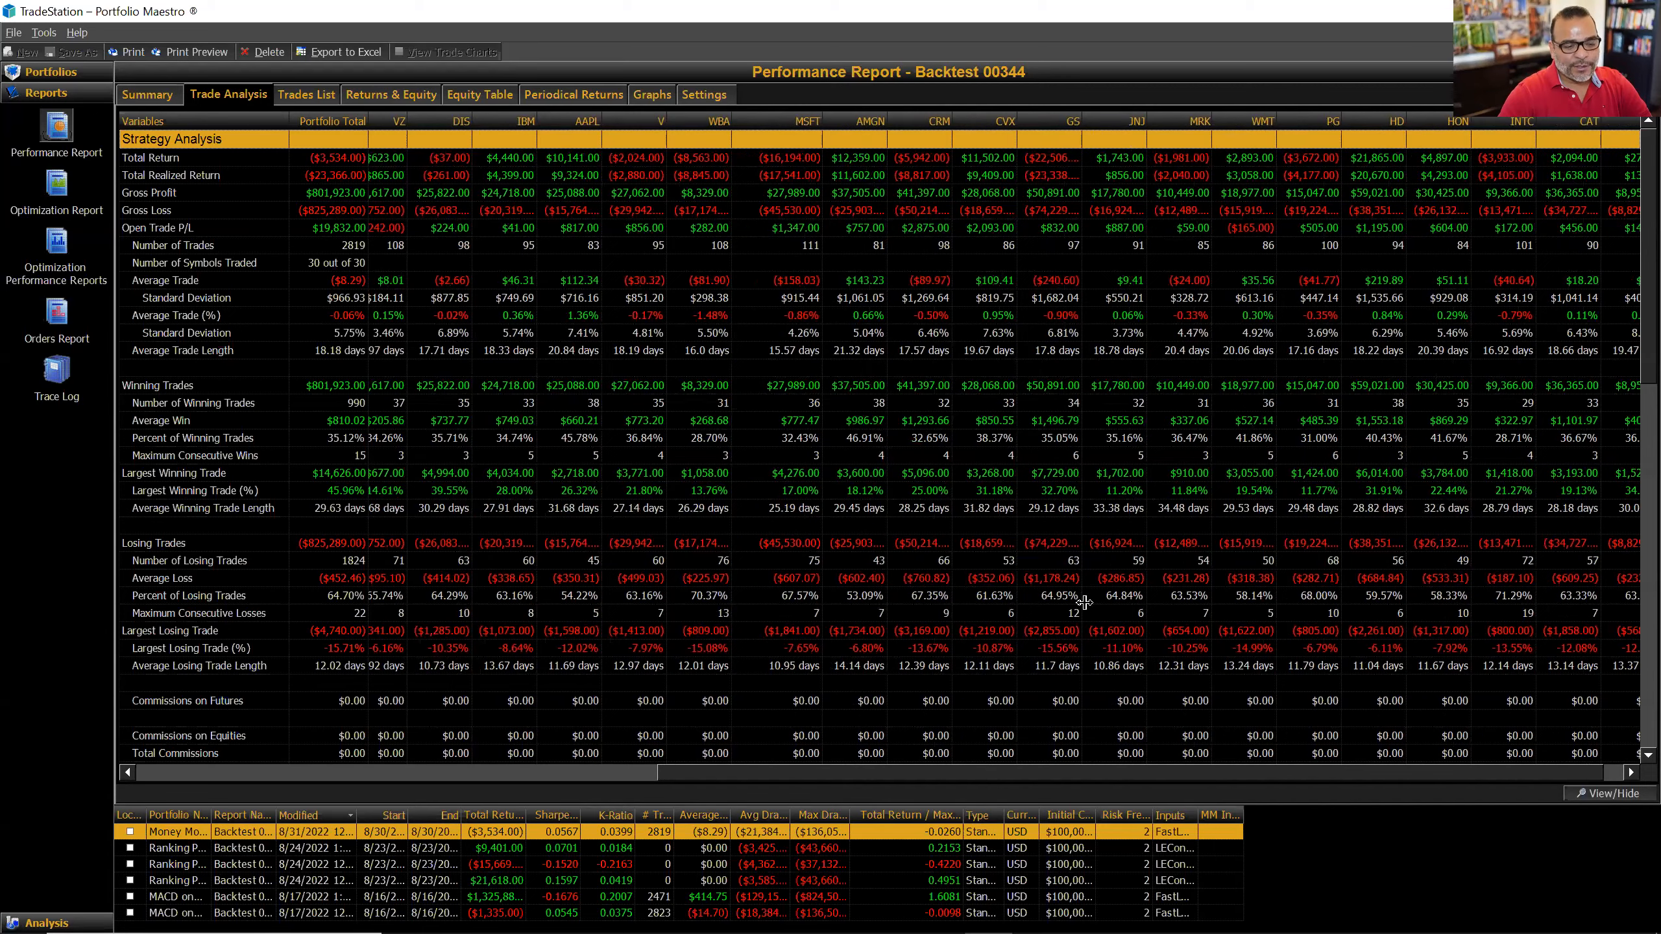
pyautogui.moveTo(739, 774); pyautogui.dragTo(256, 773)
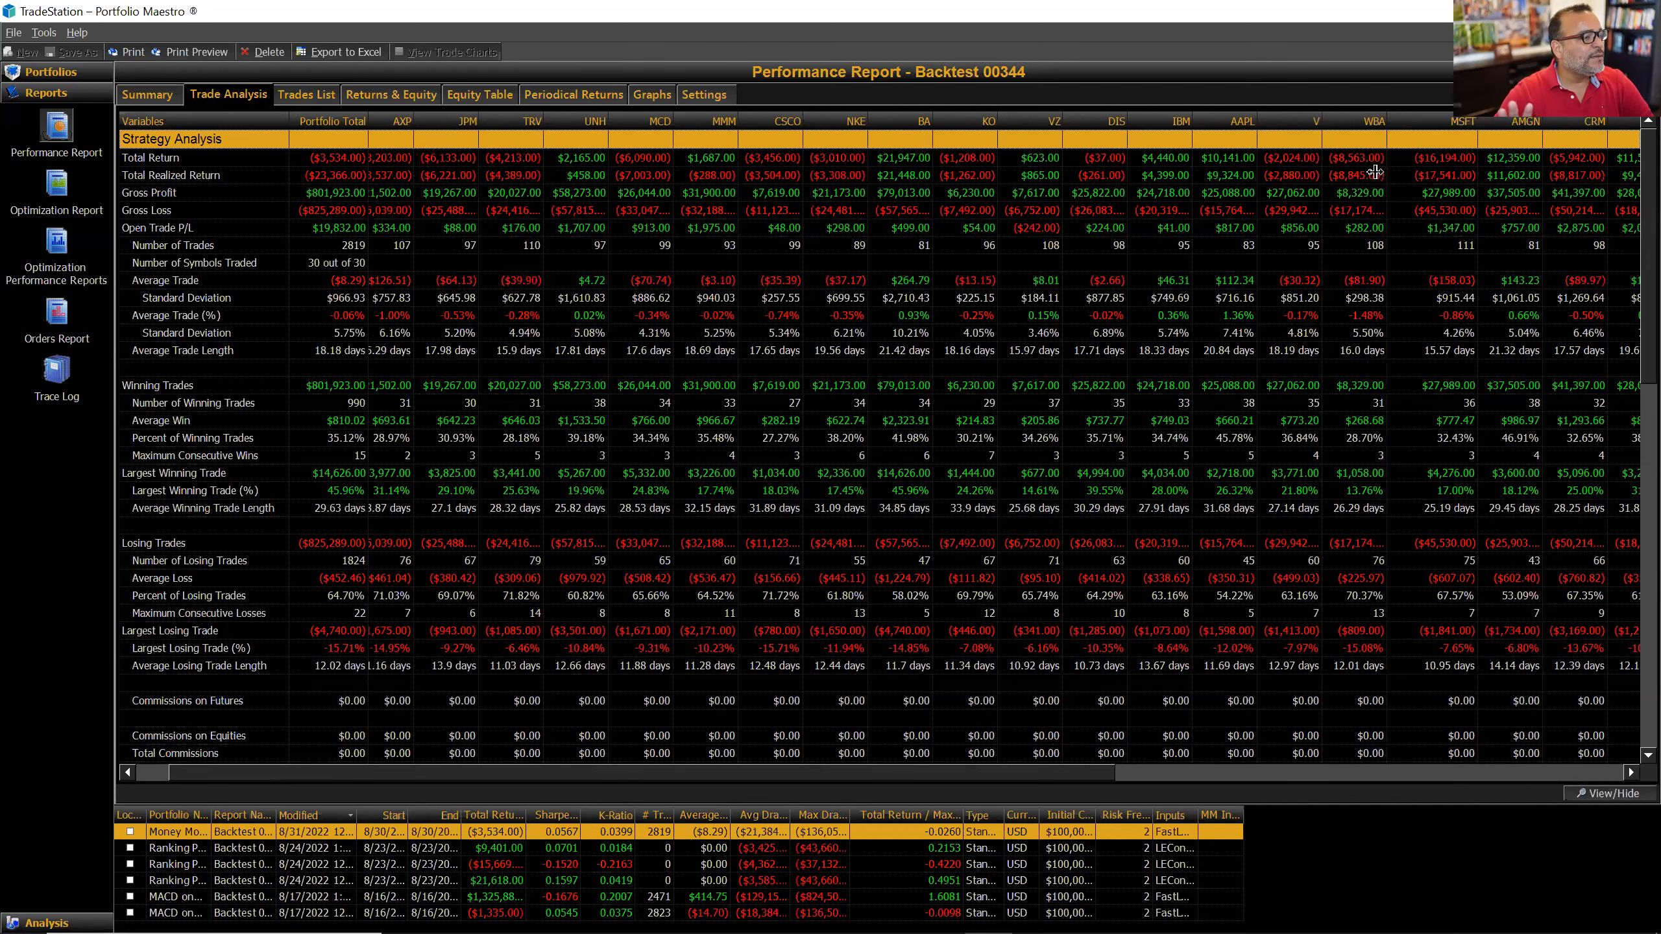
pyautogui.click(305, 95)
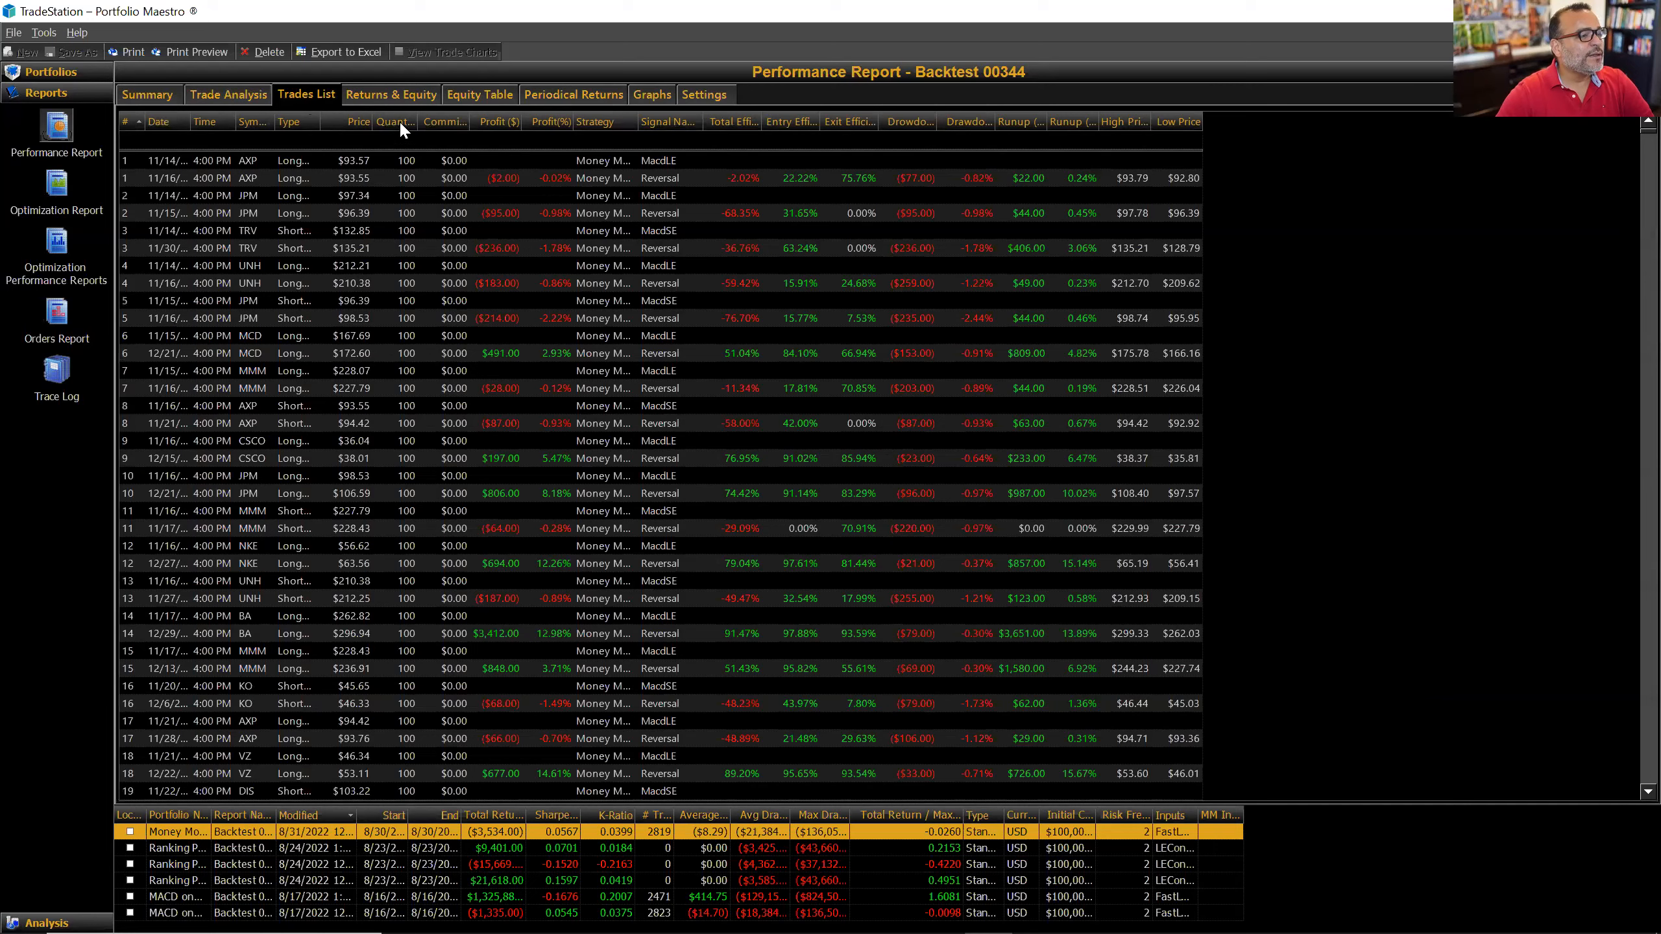
# Step: Sort the Trades List by Quantity, widen that column, and scroll through the trades
pyautogui.click(400, 120)
pyautogui.doubleClick(416, 118)
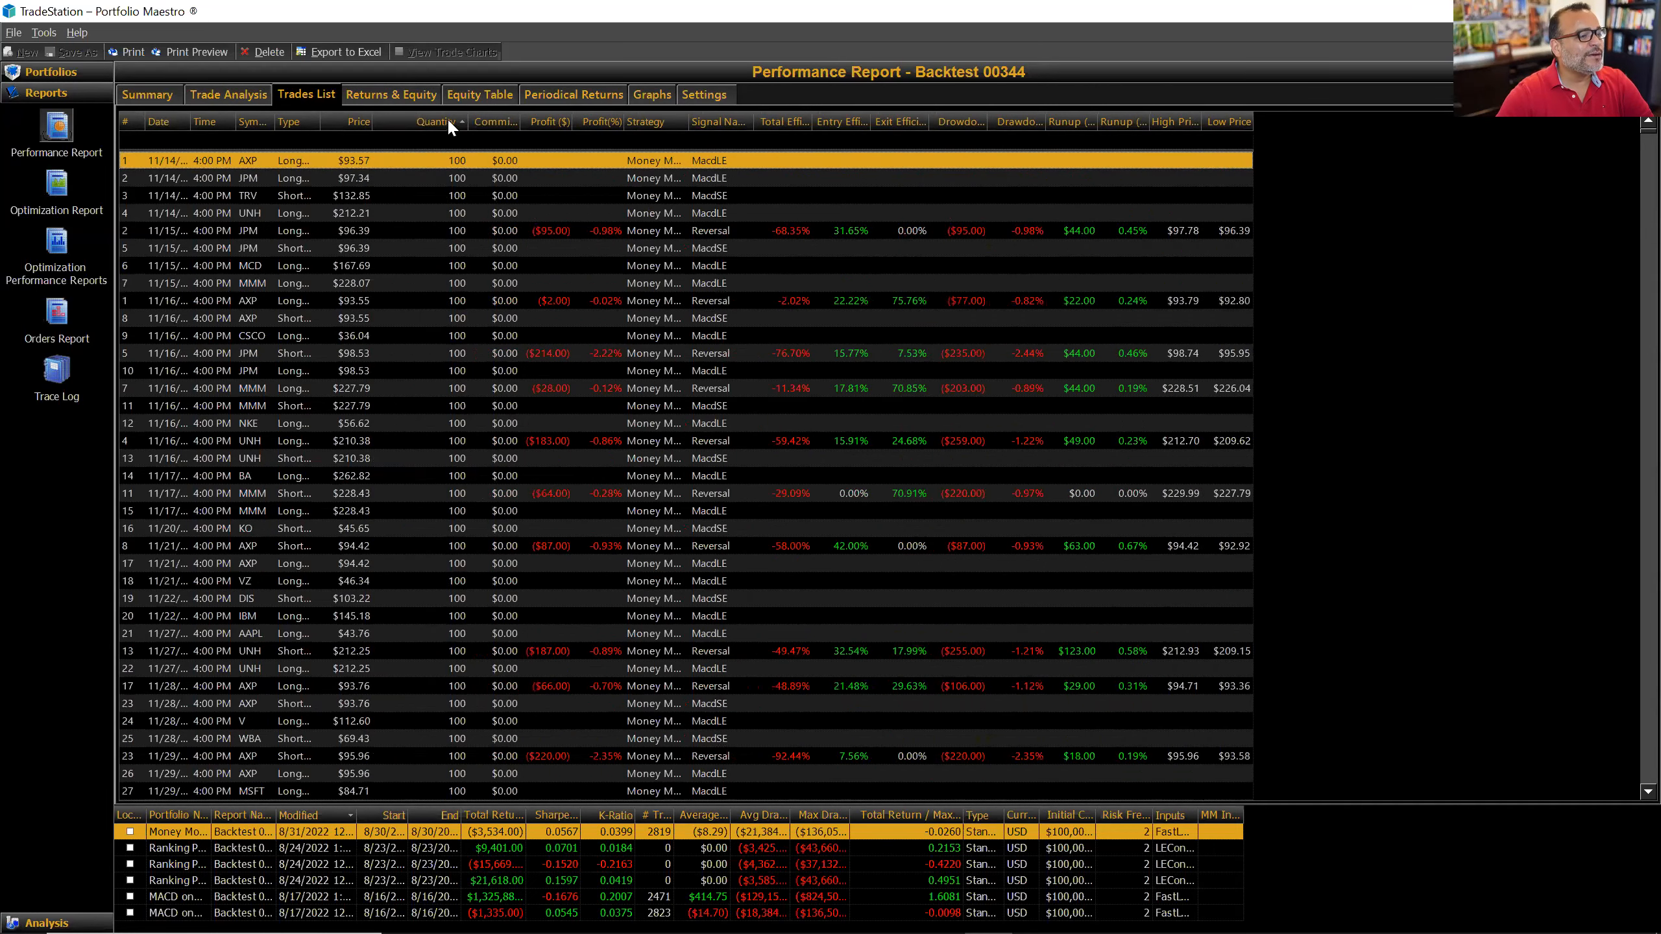
pyautogui.scroll(-9, 462, 416)
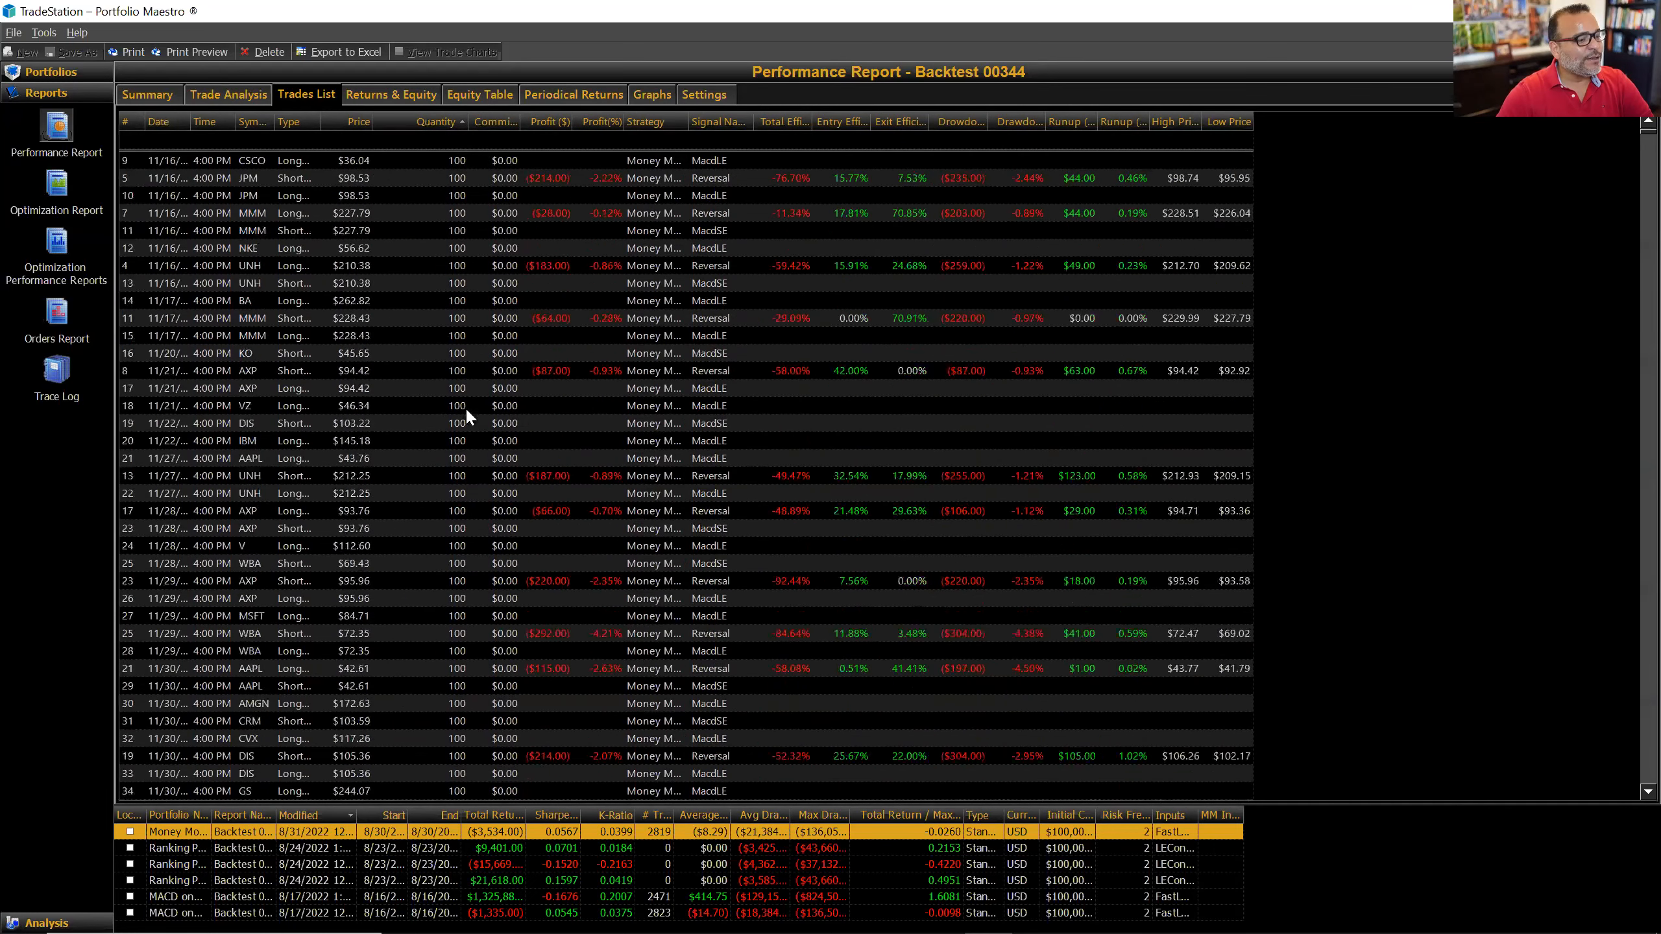
pyautogui.scroll(-9, 462, 451)
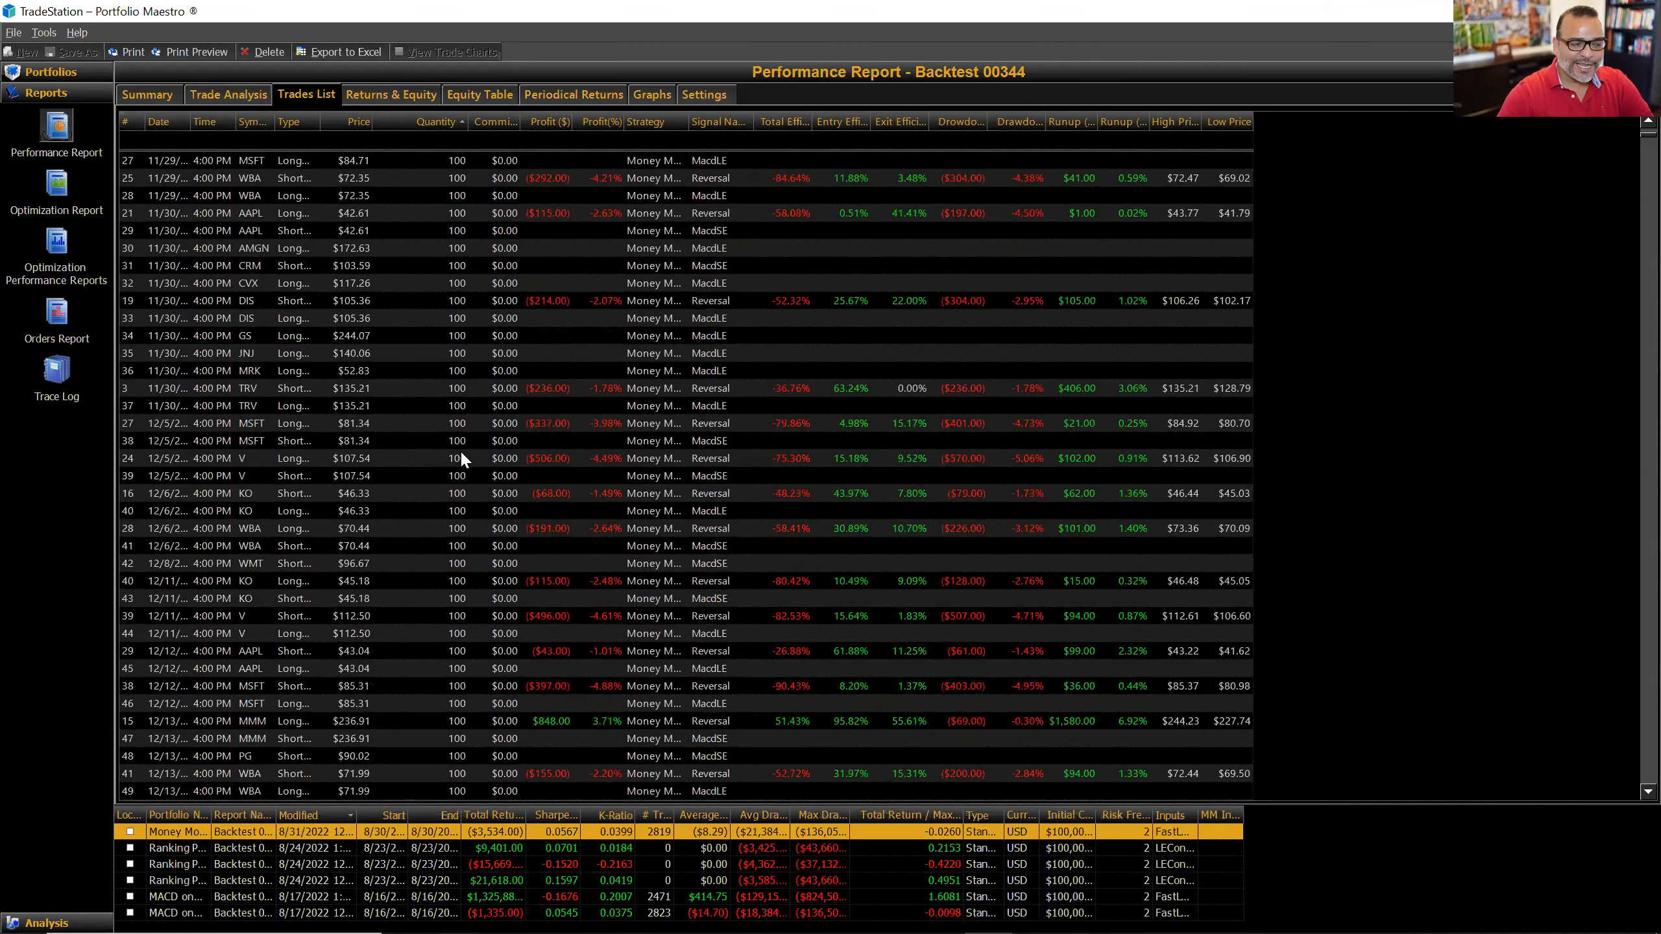
pyautogui.scroll(-9, 462, 450)
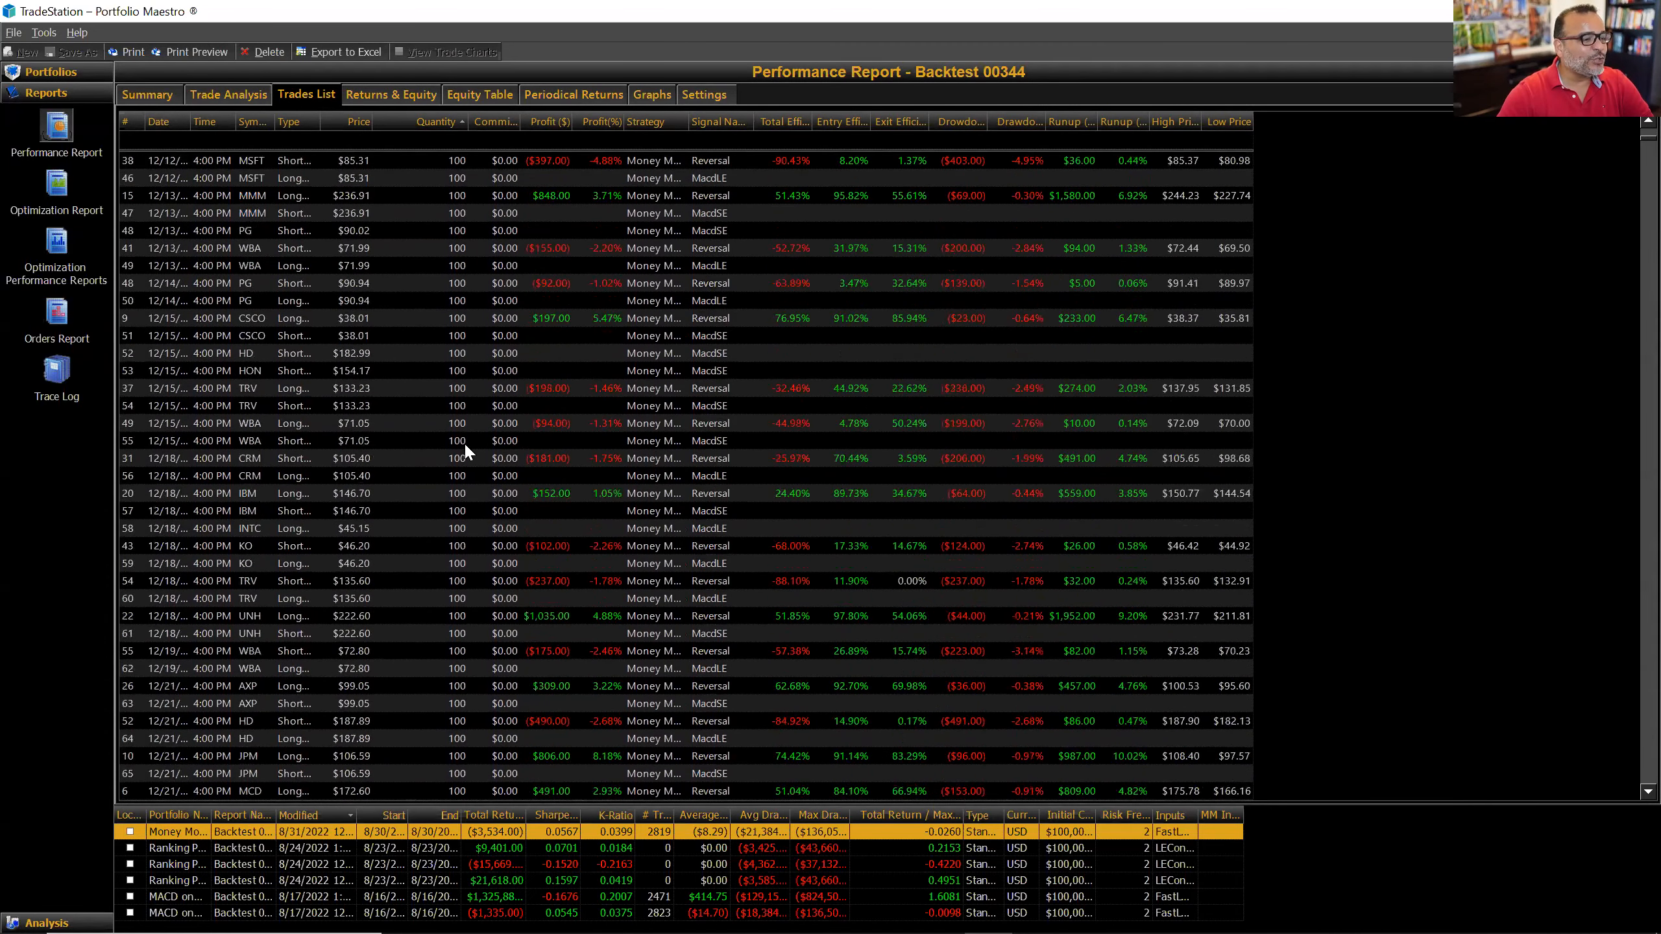
pyautogui.scroll(-3, 459, 442)
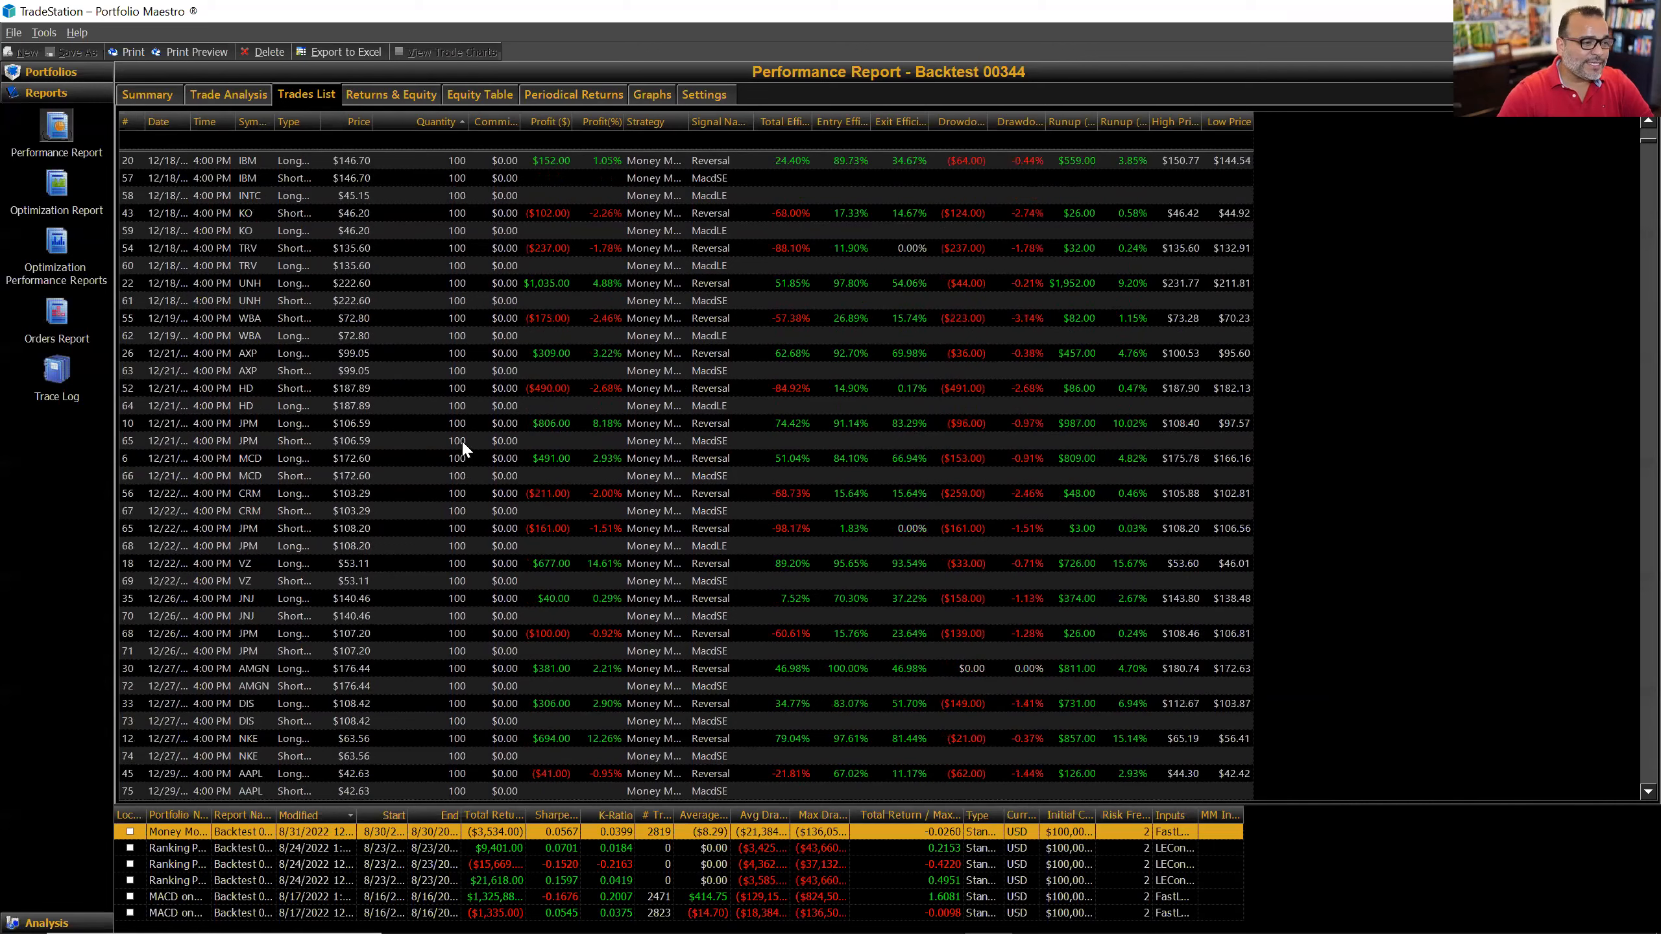
pyautogui.click(244, 101)
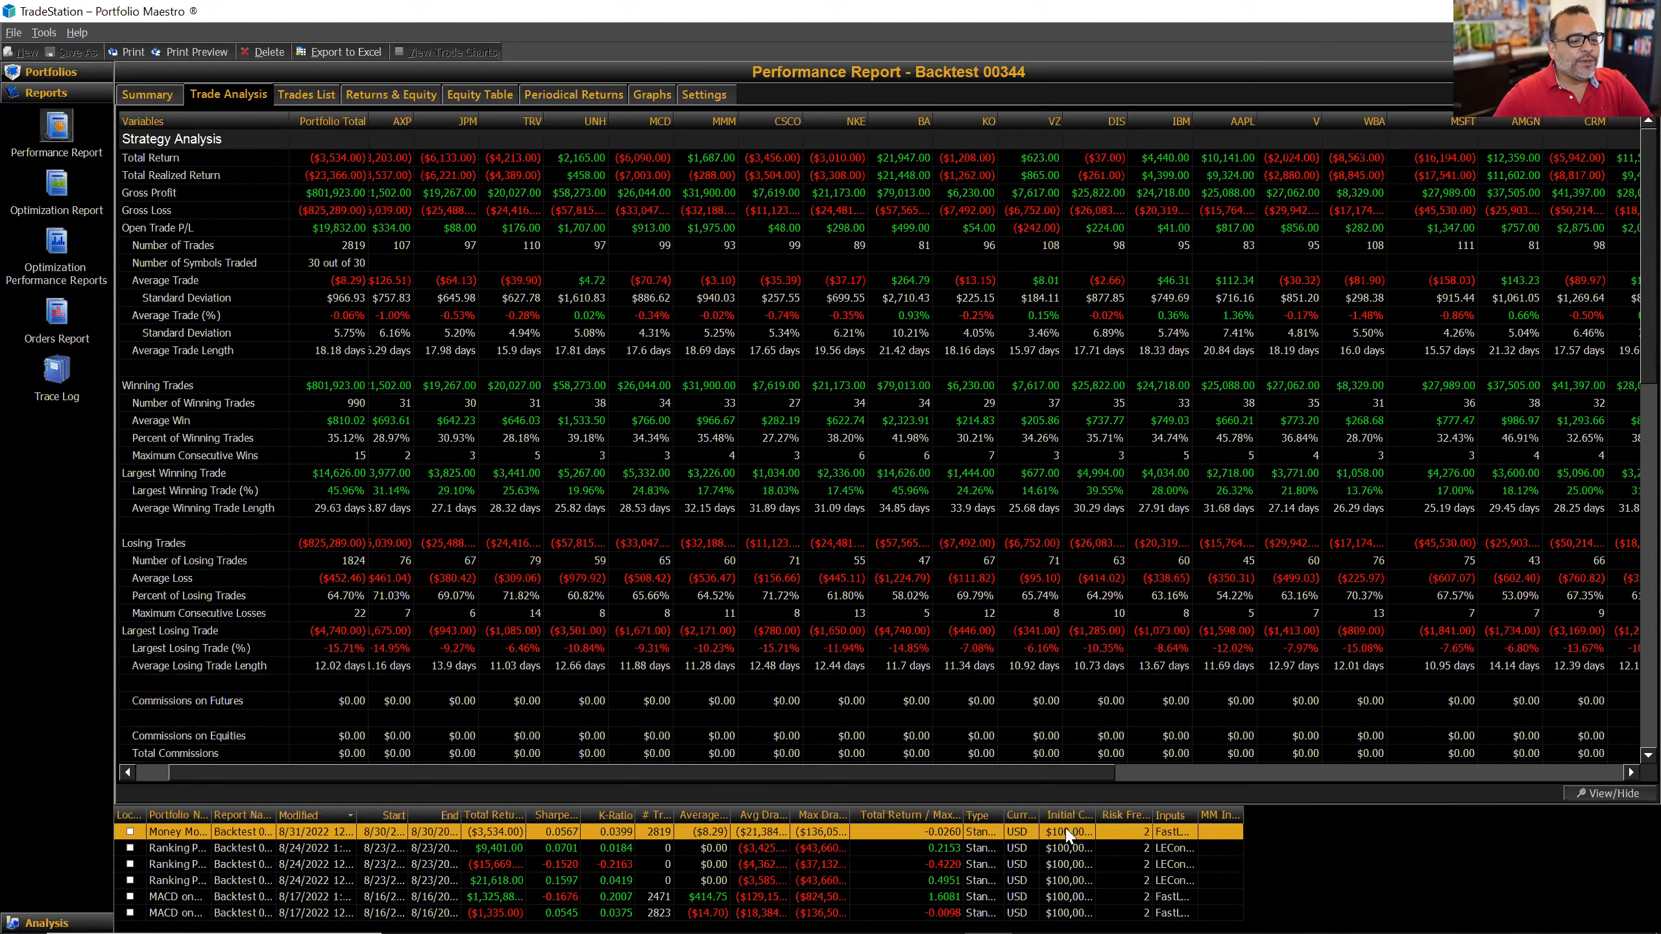
# Step: Scroll the Trade Analysis table across all symbols and back, then return to Portfolios
pyautogui.moveTo(1087, 774); pyautogui.dragTo(1608, 802)
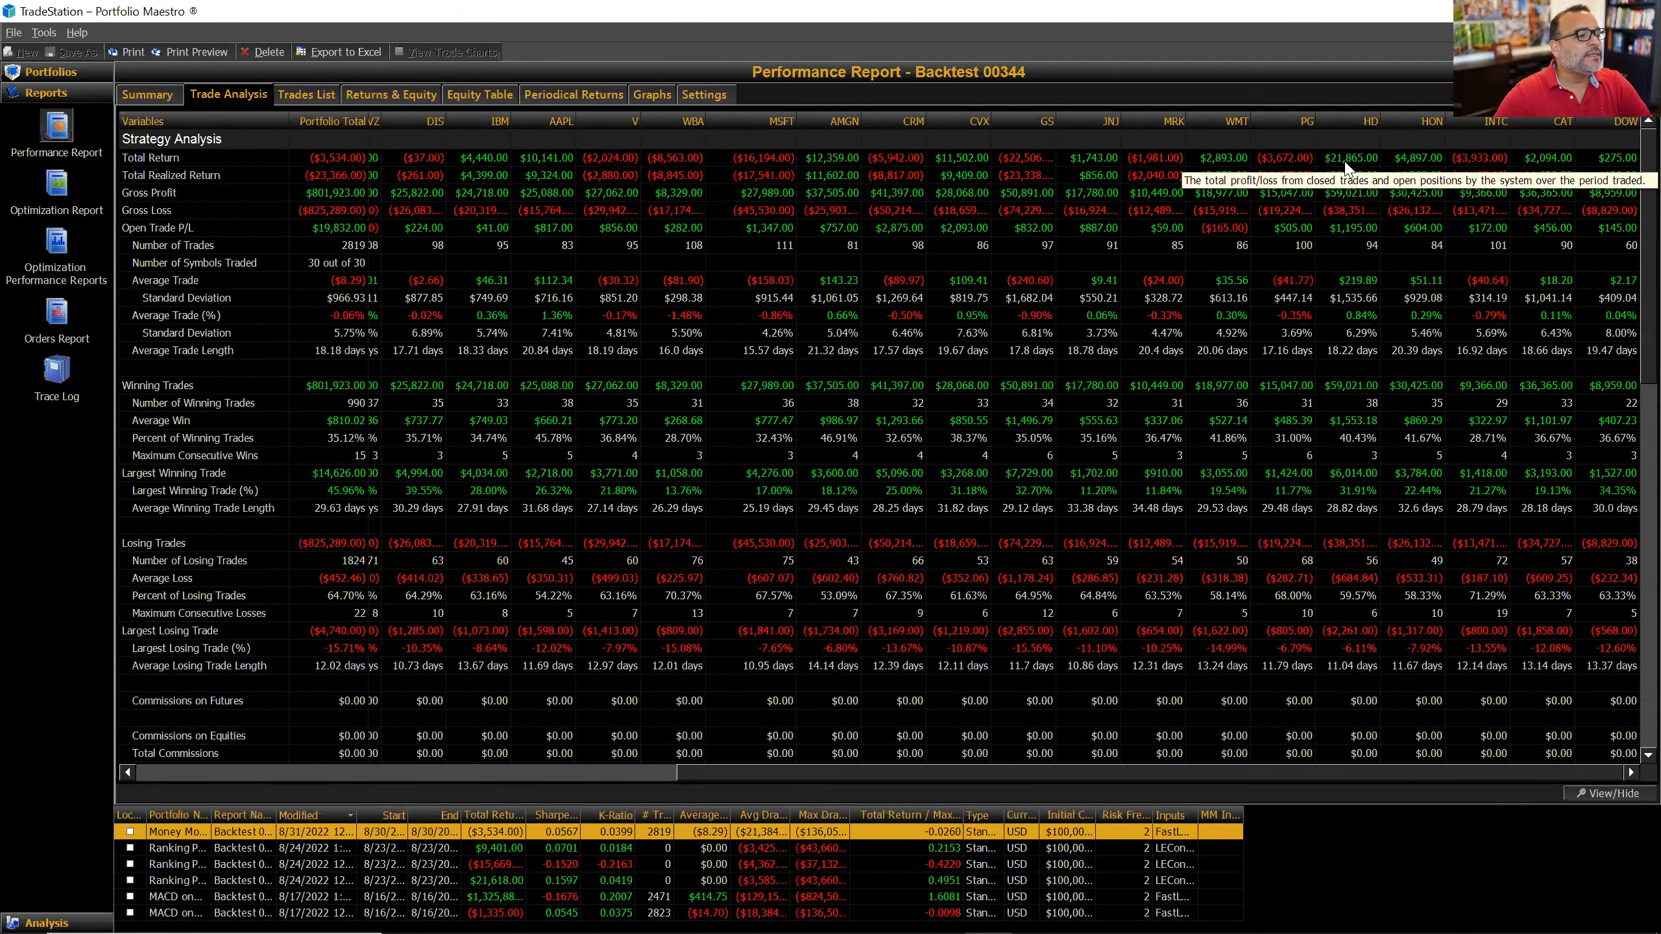
pyautogui.moveTo(1426, 768); pyautogui.dragTo(936, 772)
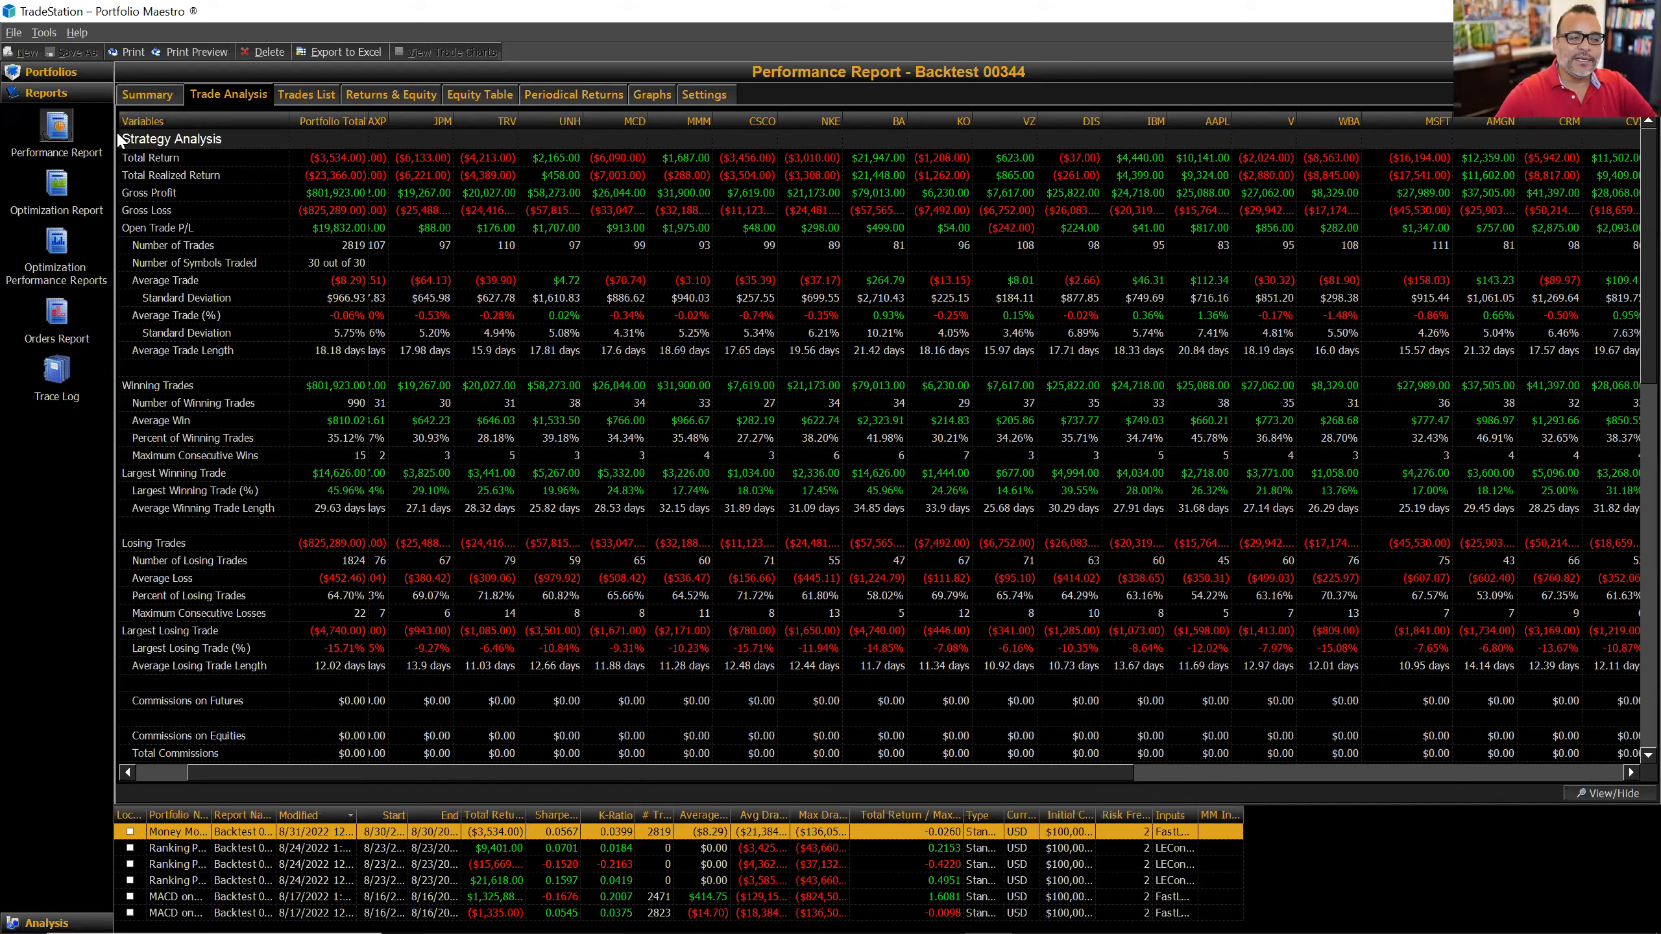
pyautogui.click(52, 77)
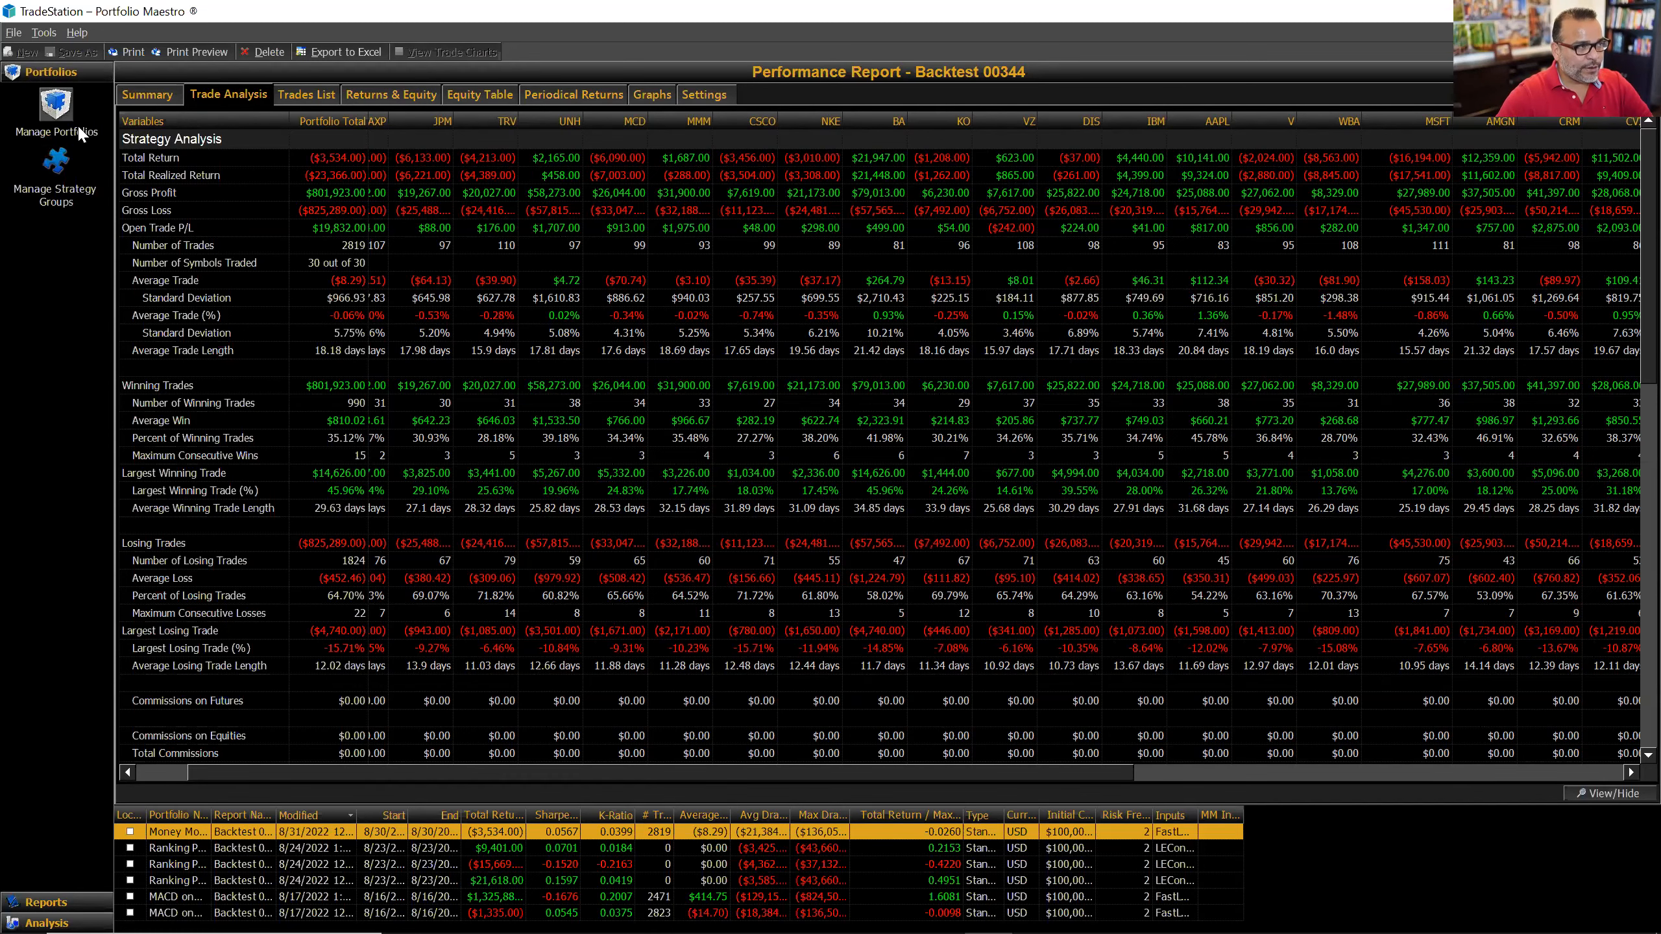
# Step: Look through the portfolio's General, Constraints and Portfolio Stops settings, then cancel without changes
pyautogui.click(57, 107)
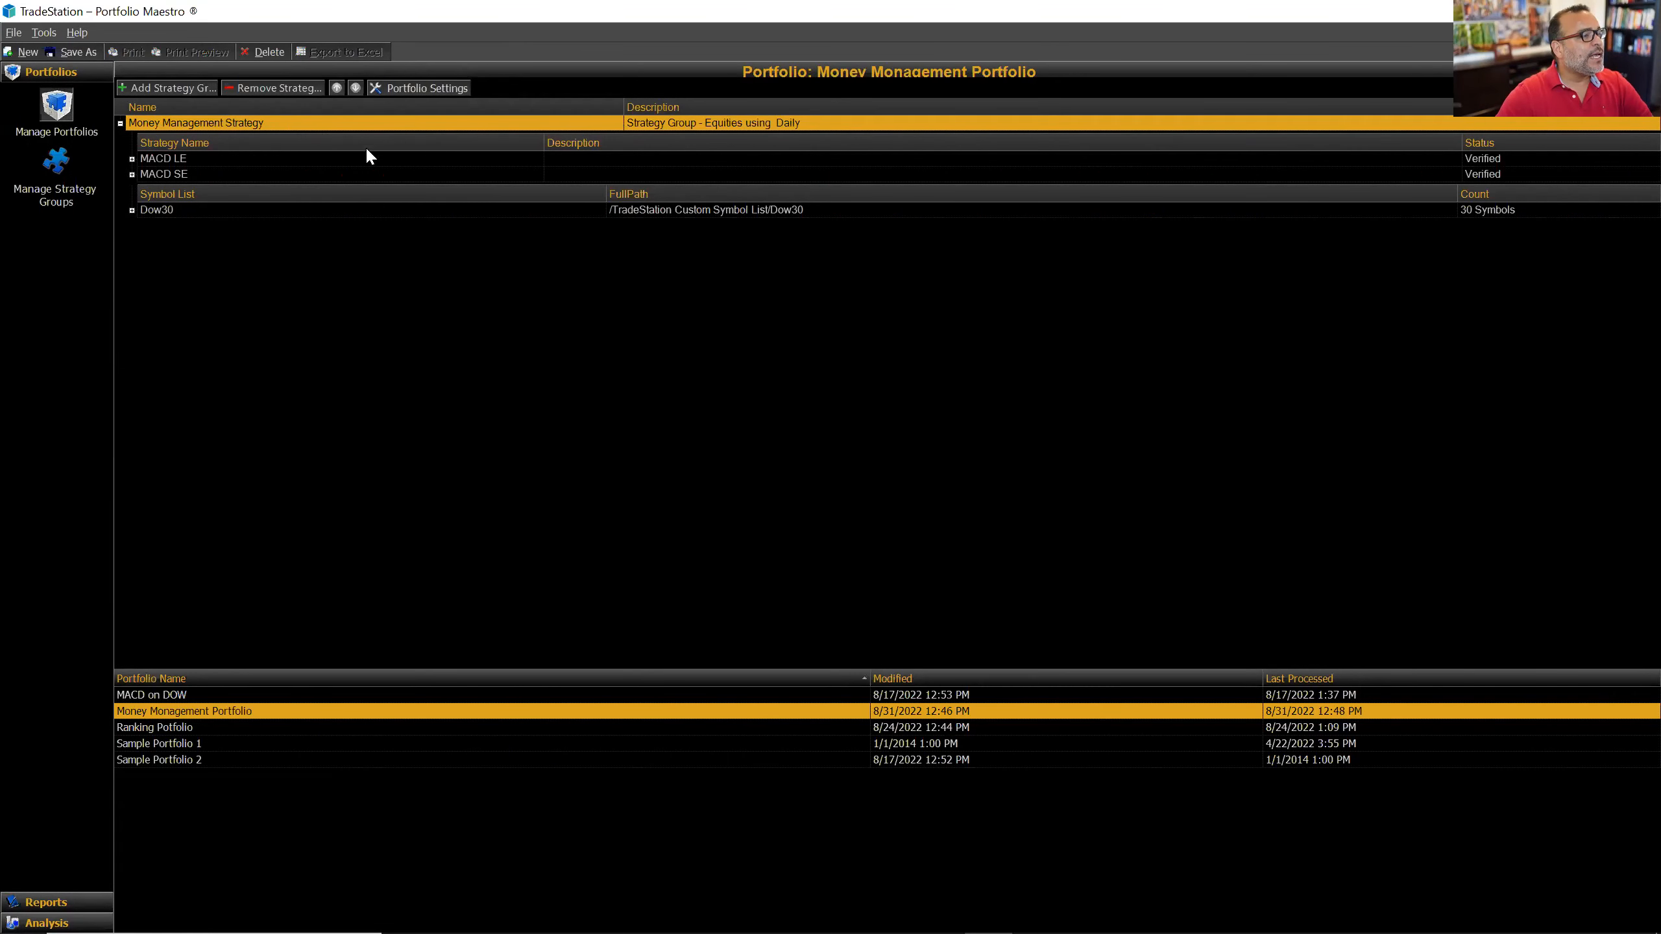
pyautogui.click(447, 97)
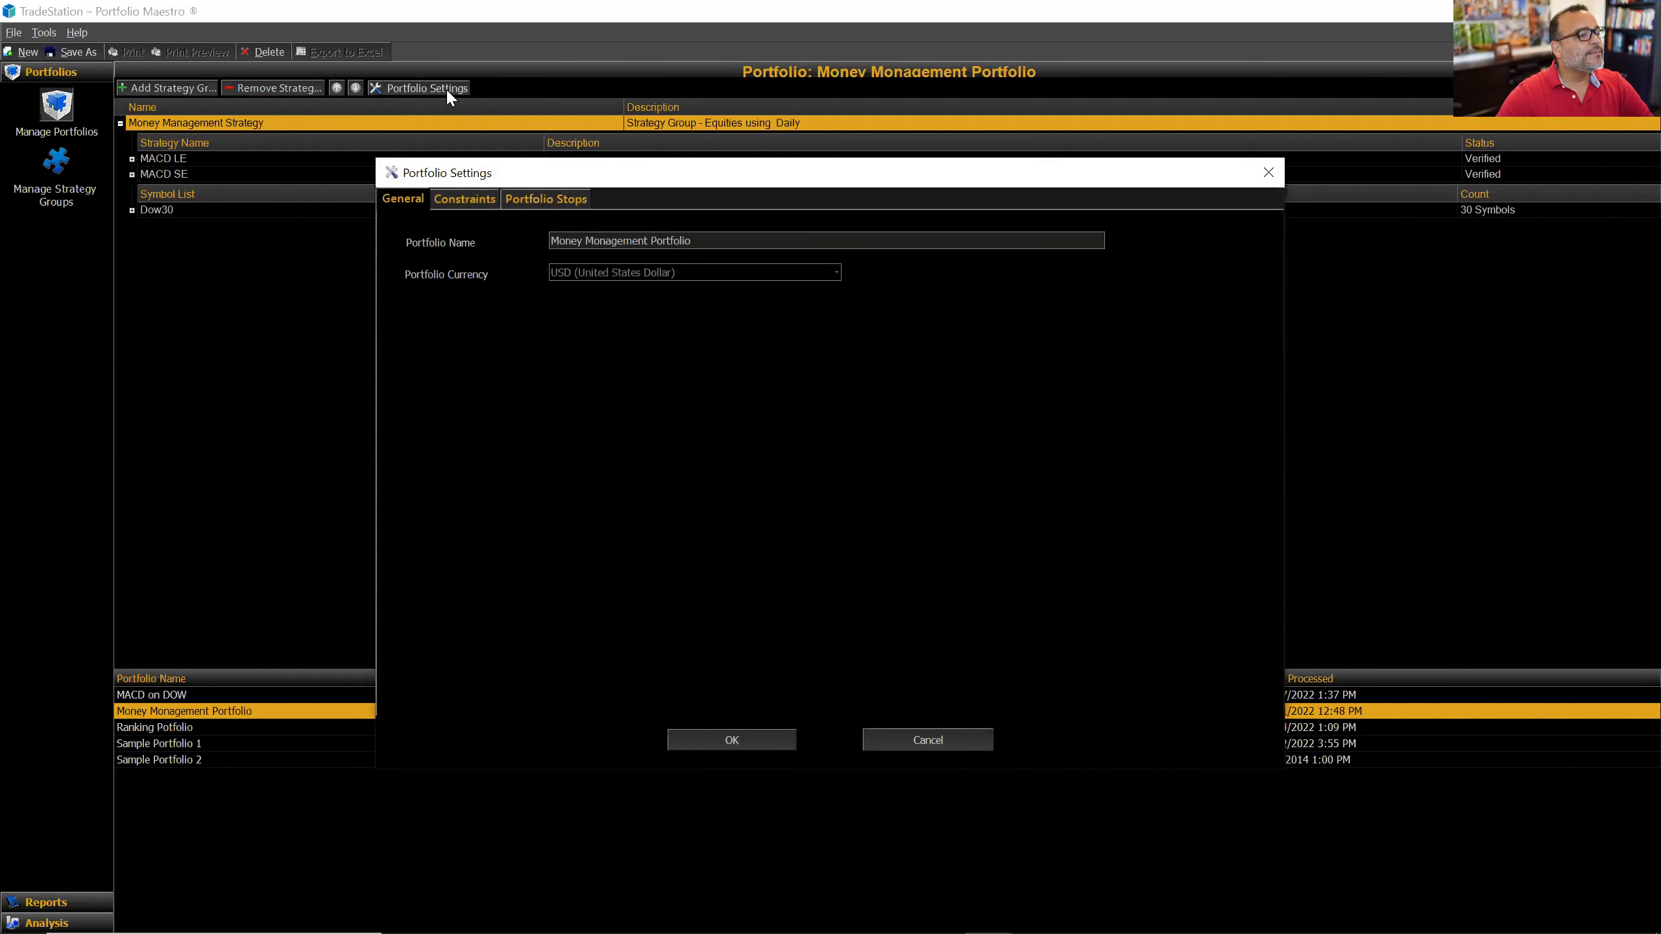
pyautogui.click(465, 199)
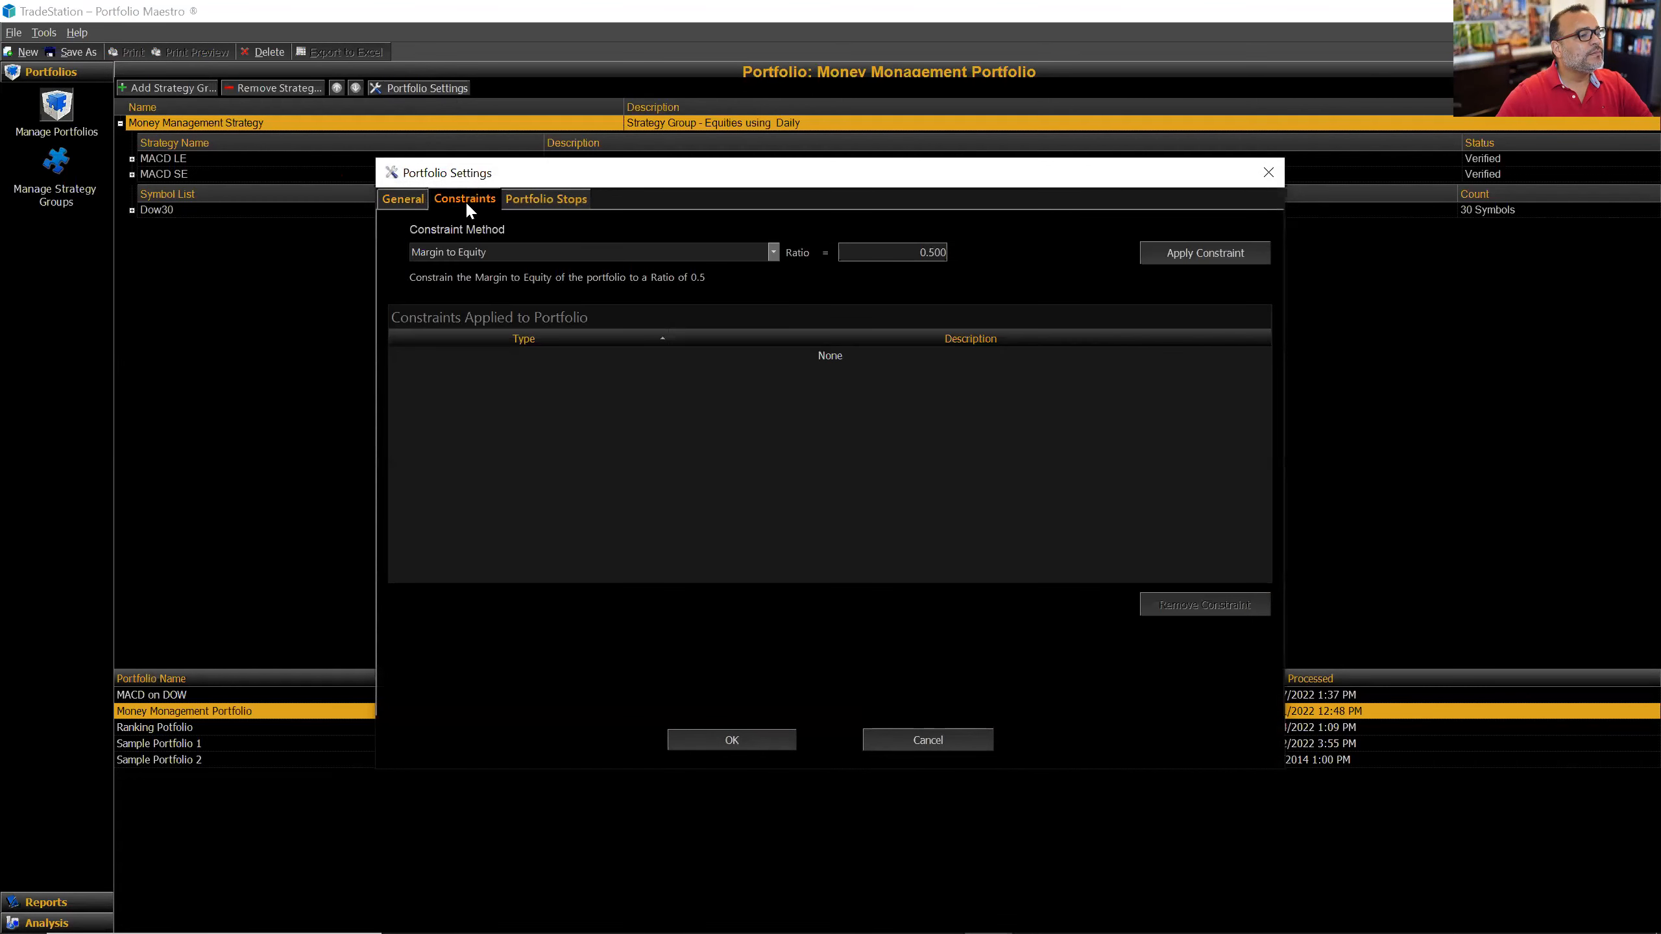
pyautogui.click(530, 199)
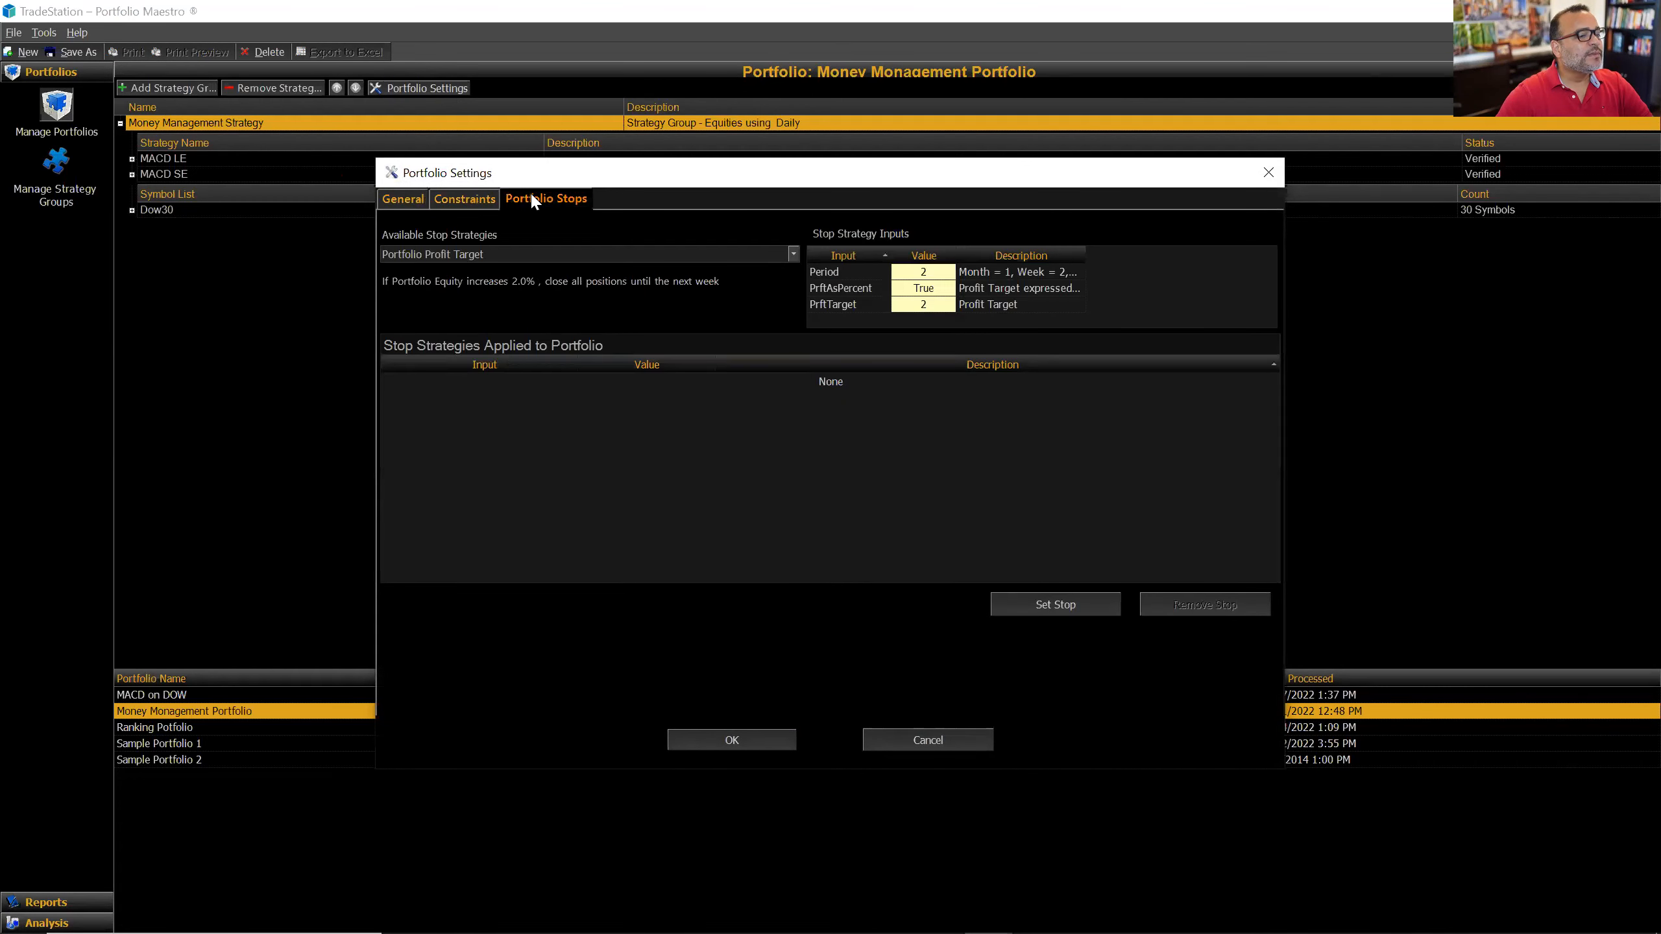
pyautogui.click(455, 201)
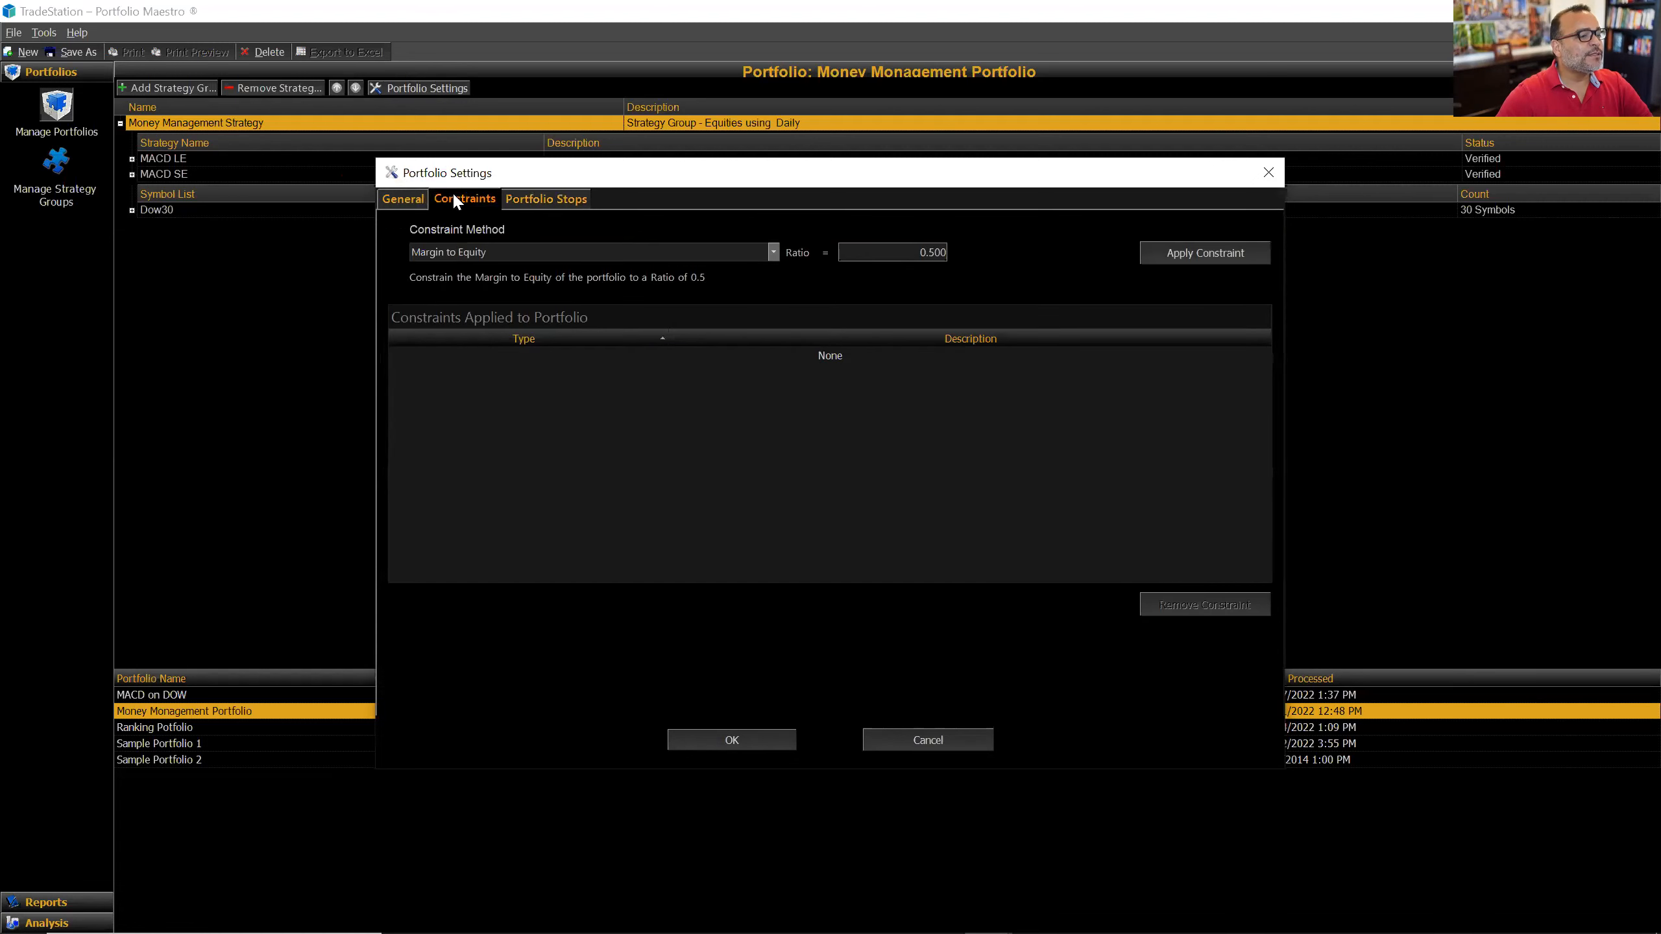
pyautogui.click(408, 204)
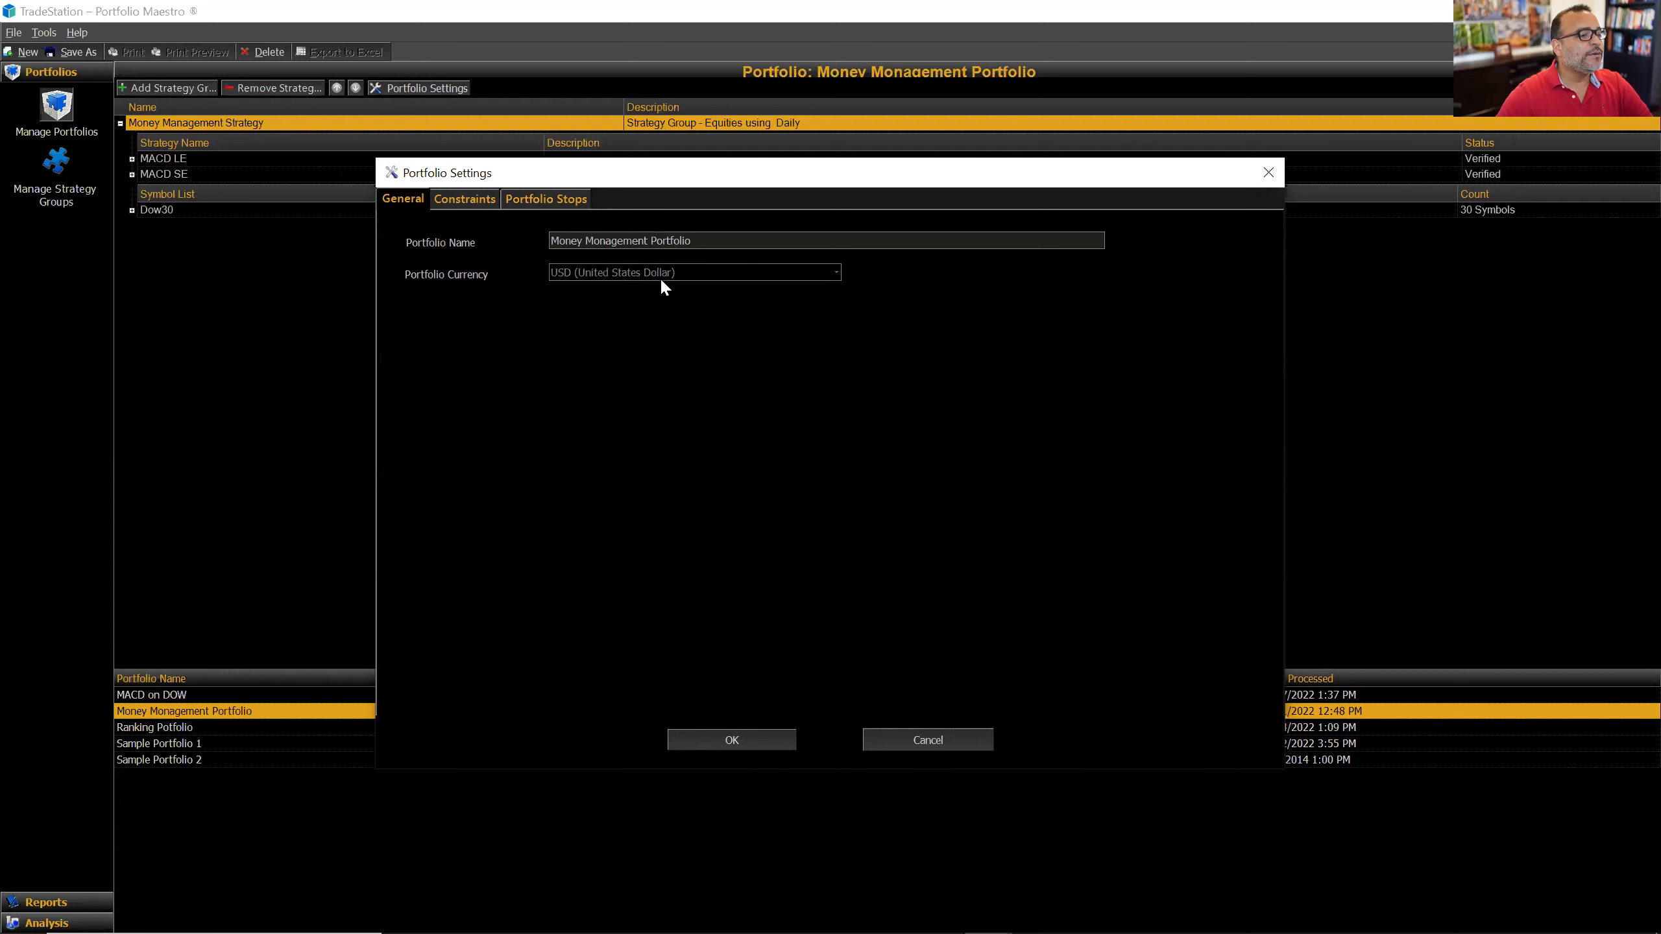
pyautogui.click(914, 740)
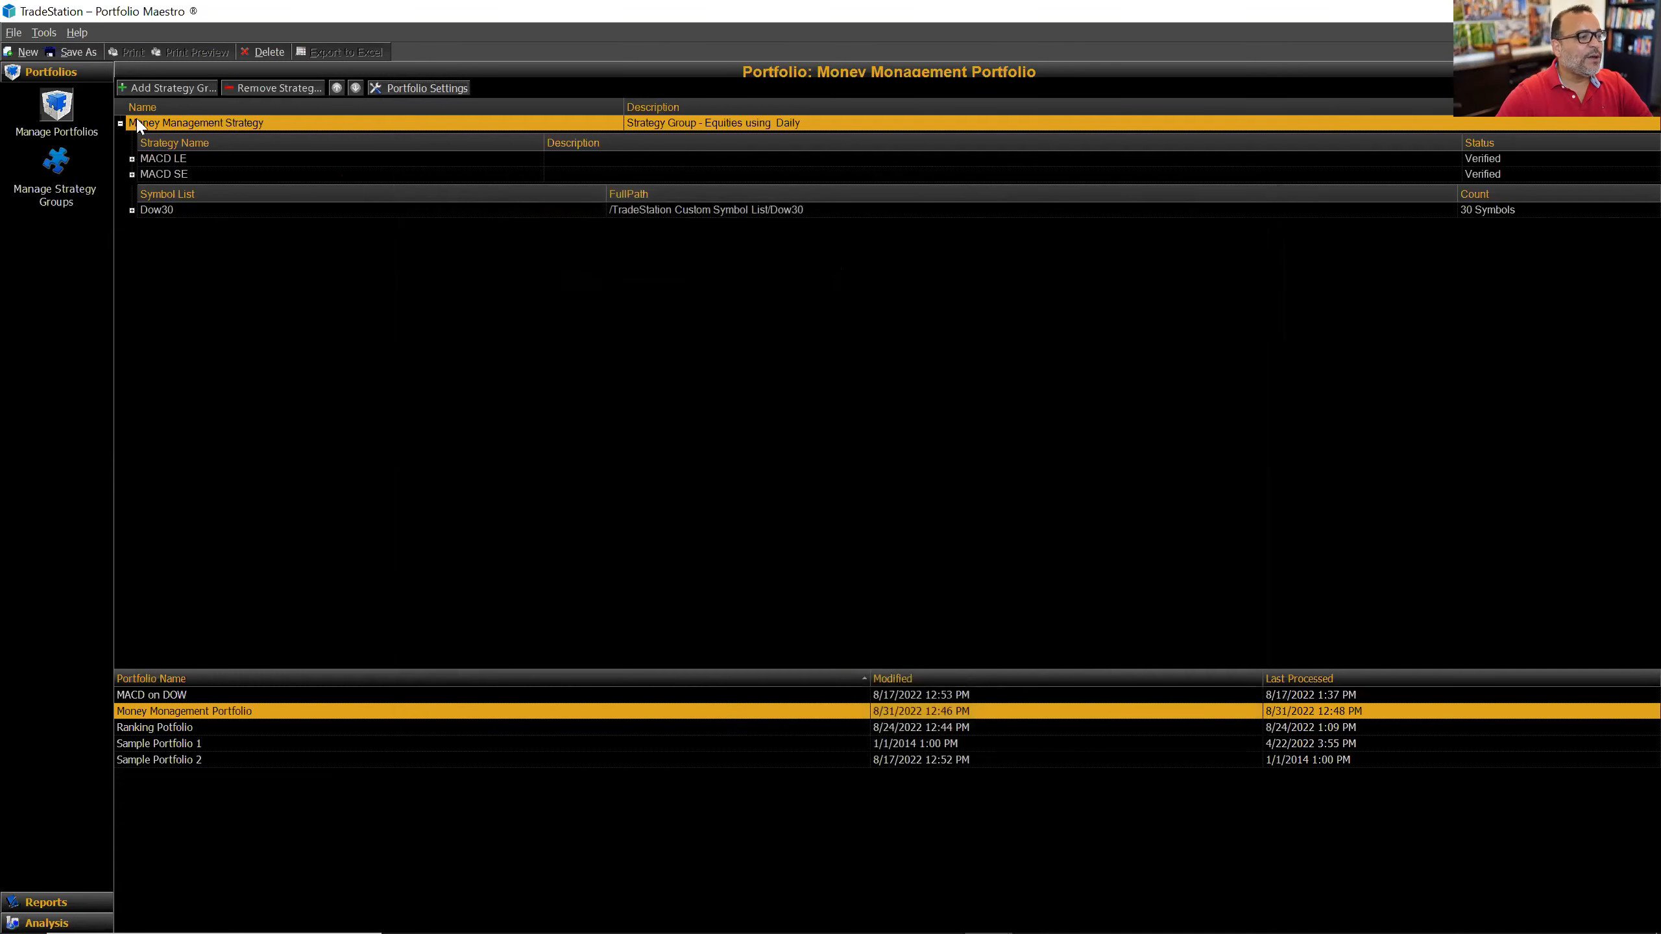
# Step: View the Money Management Strategy group's MACD LE, MACD SE and Dow30 list, then return to the portfolio page
pyautogui.click(55, 167)
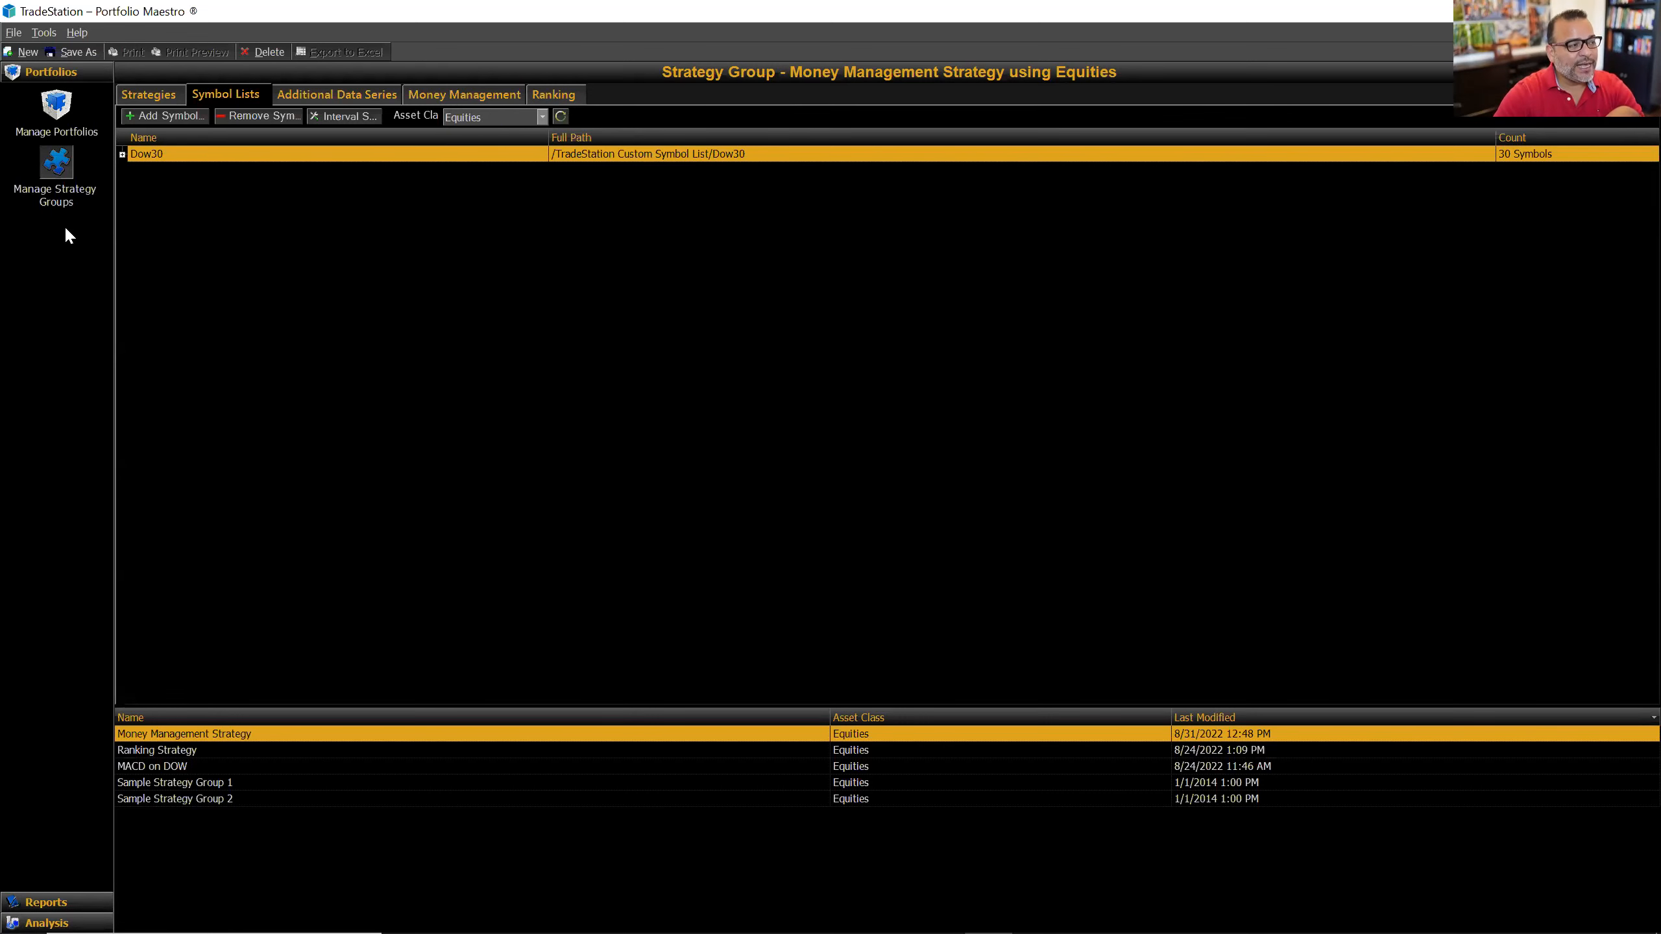
pyautogui.click(65, 116)
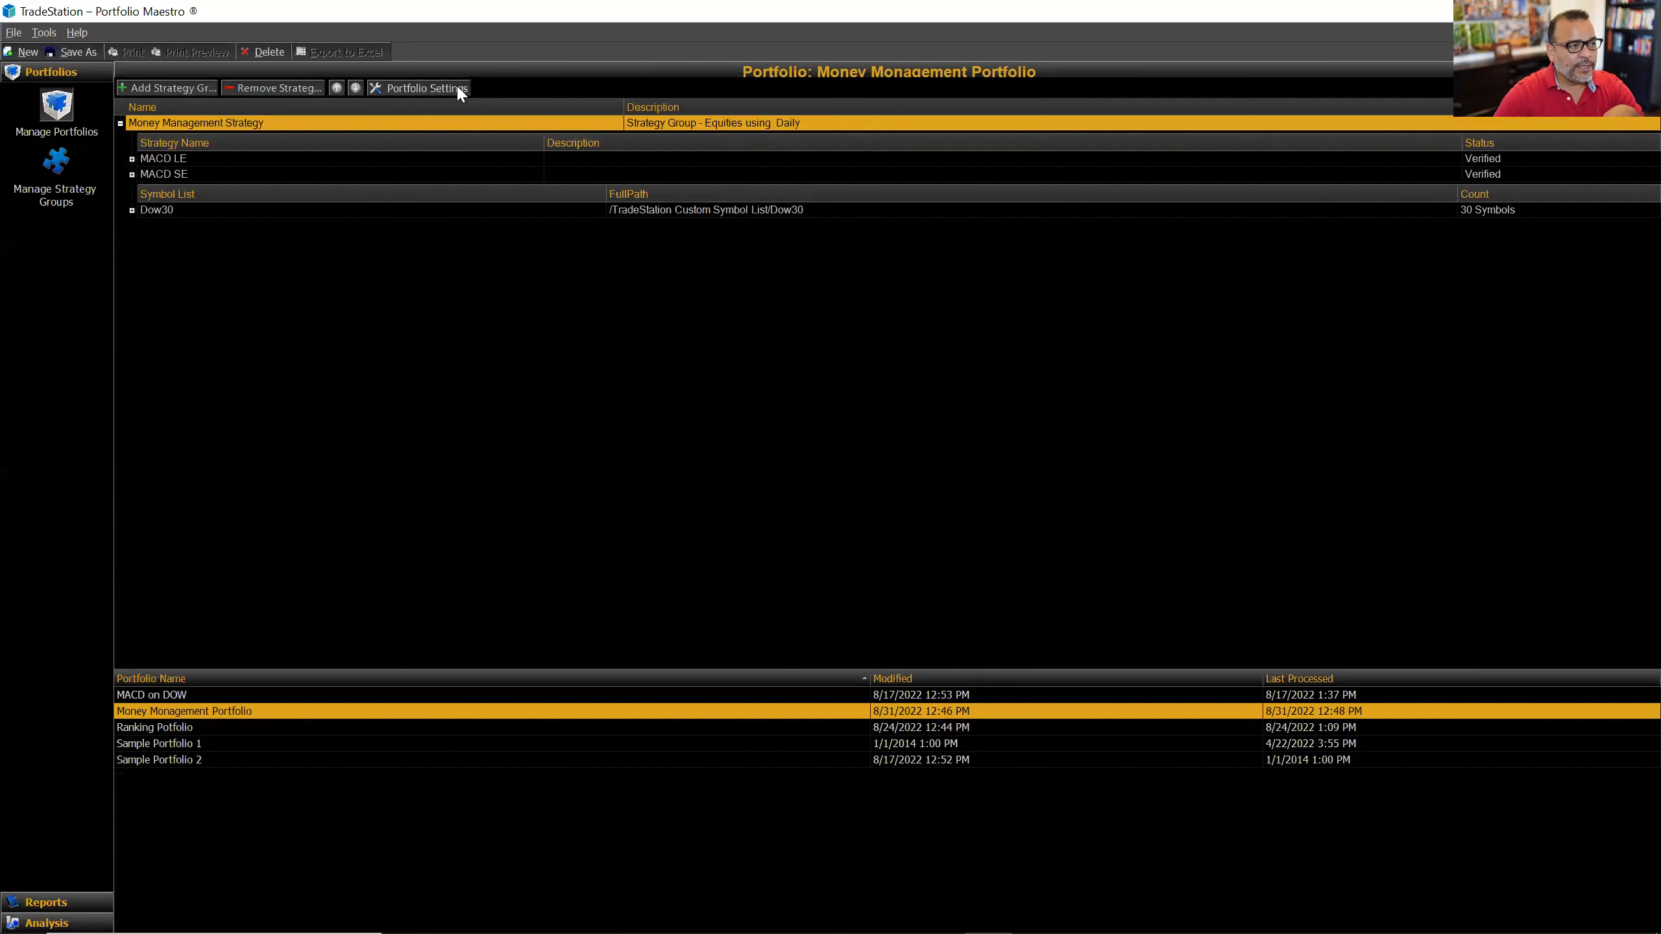
# Step: Confirm the group's money management method is still None, then reopen Backtest 00344's performance report
pyautogui.click(460, 92)
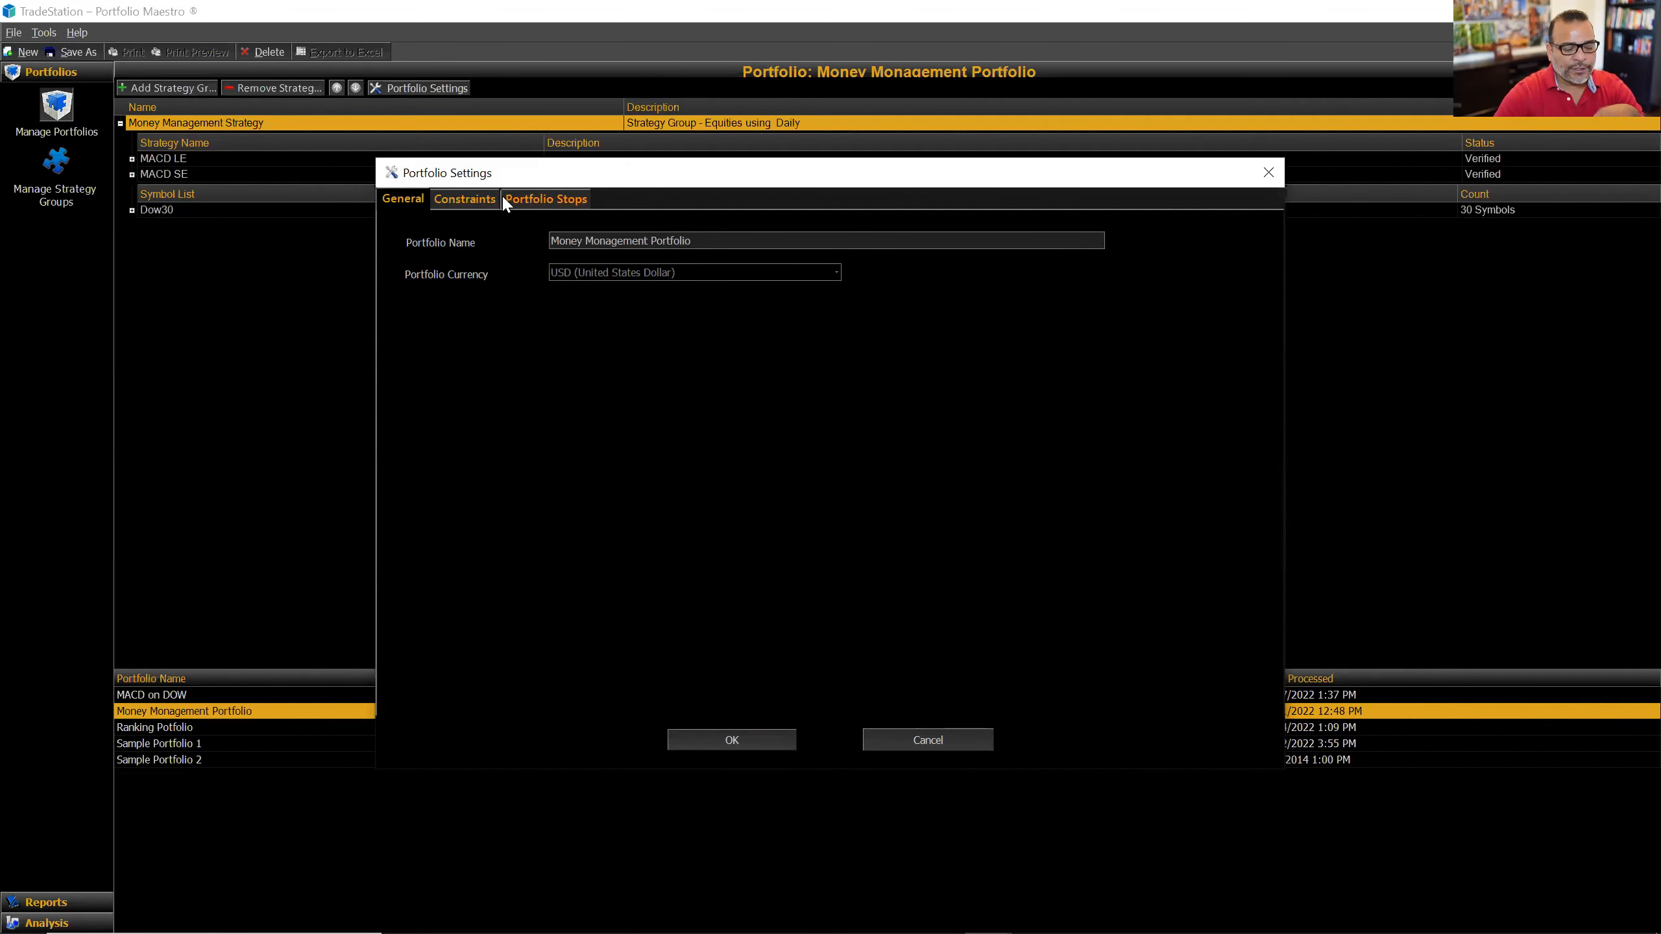
pyautogui.click(1268, 172)
pyautogui.click(52, 161)
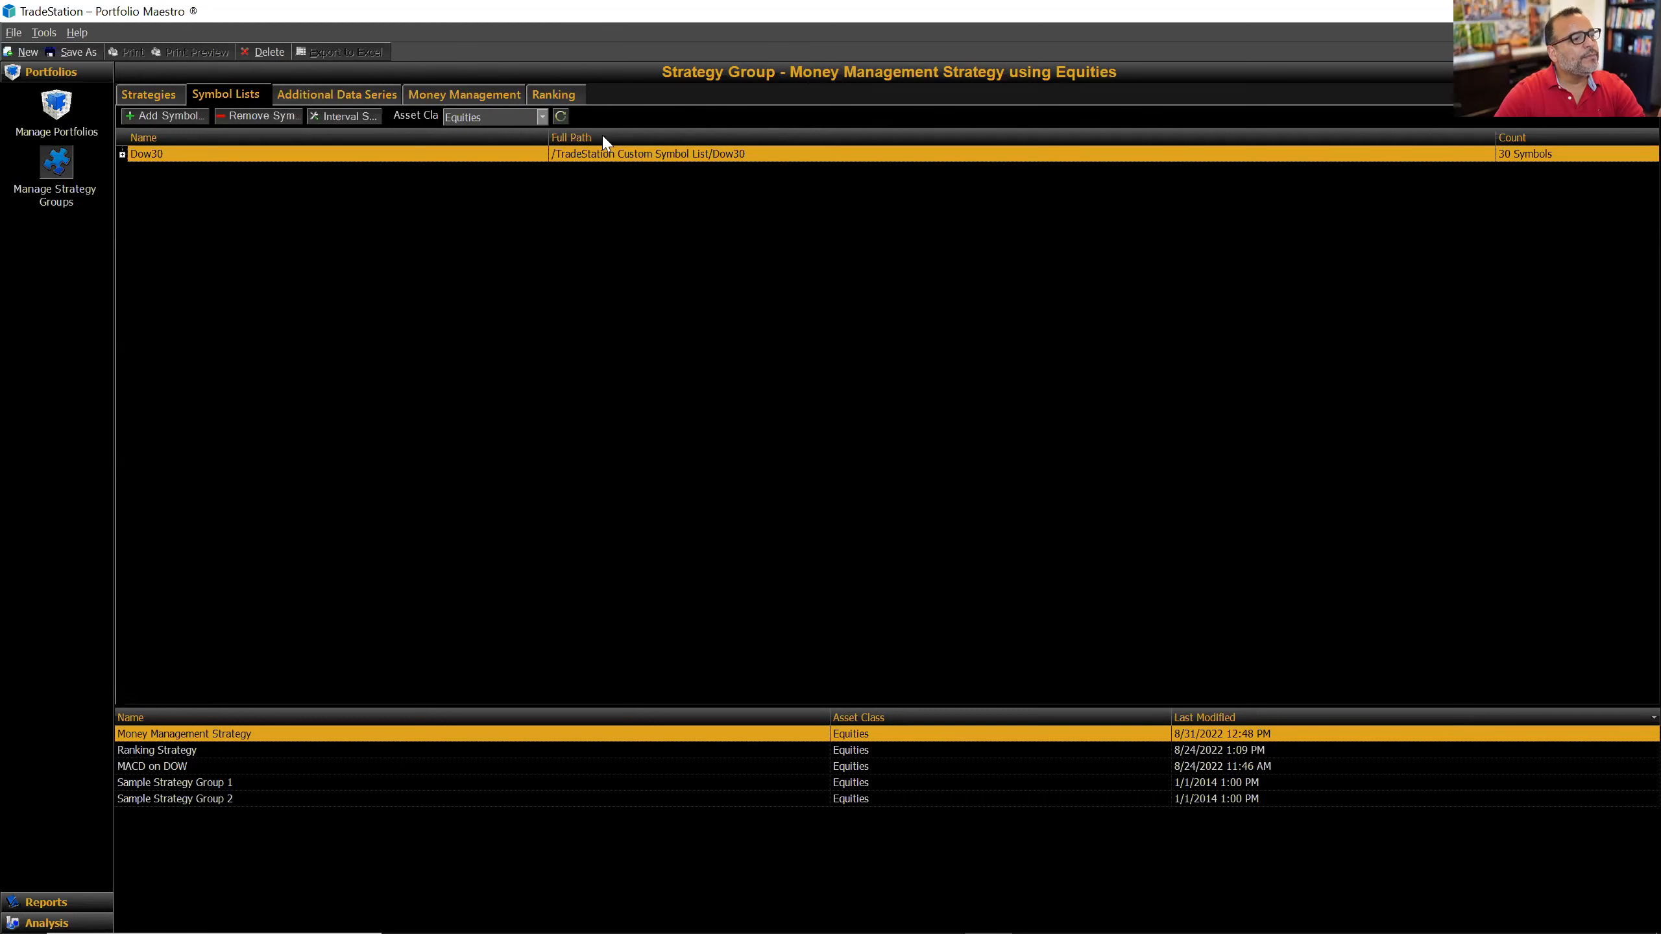
pyautogui.click(460, 92)
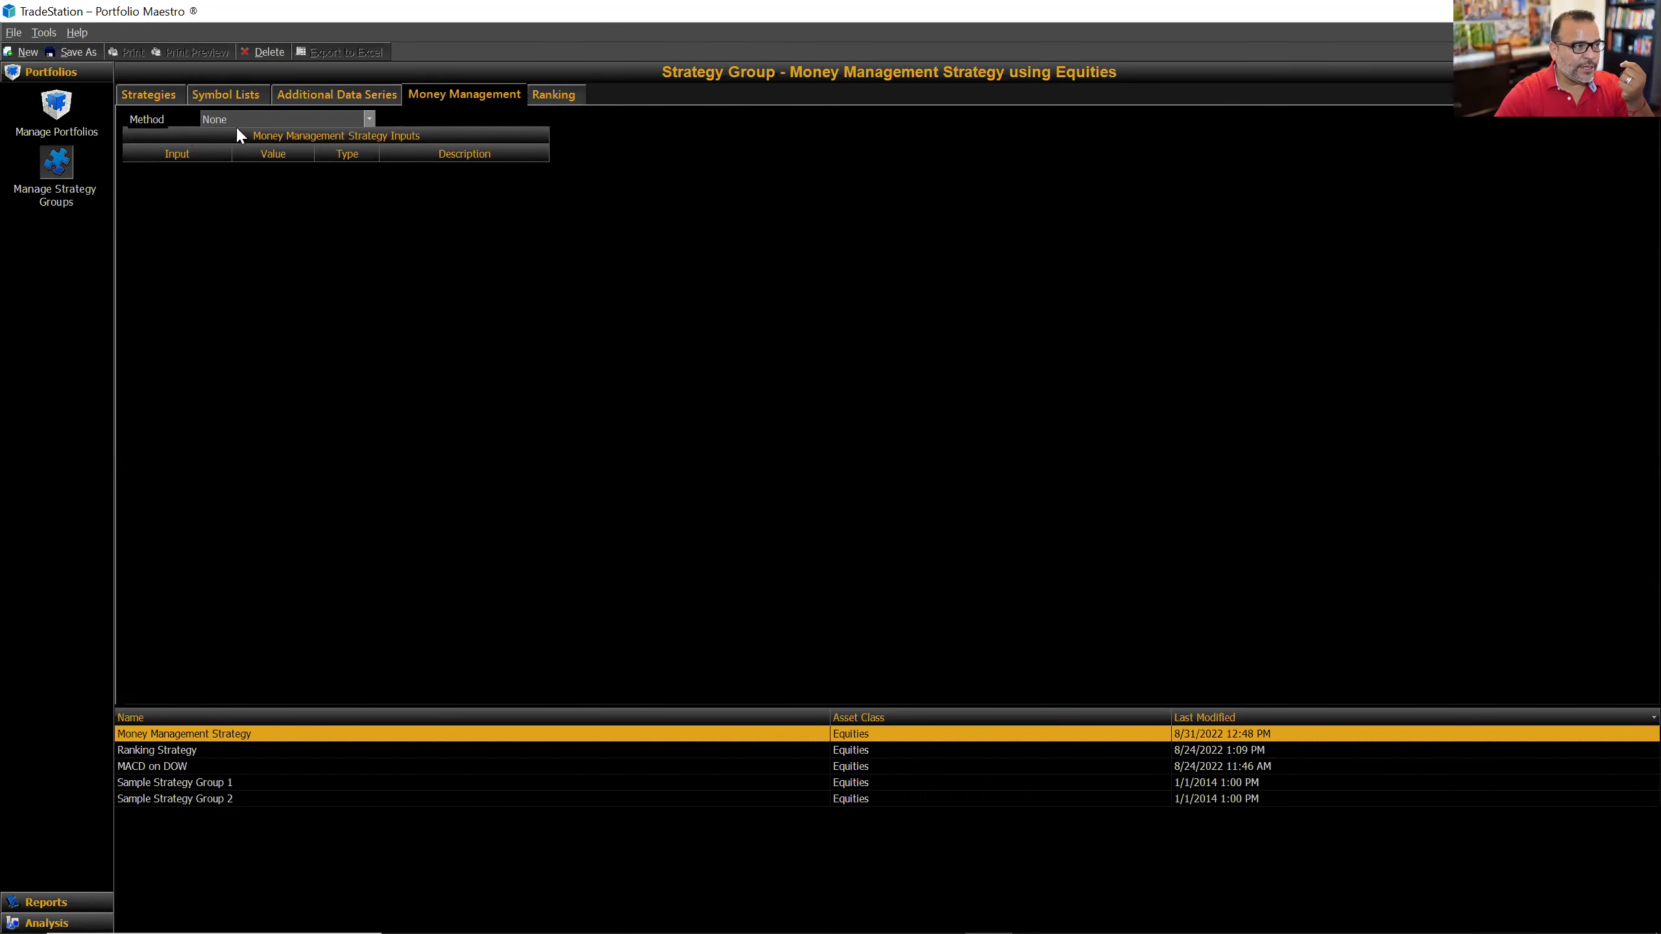
pyautogui.click(370, 118)
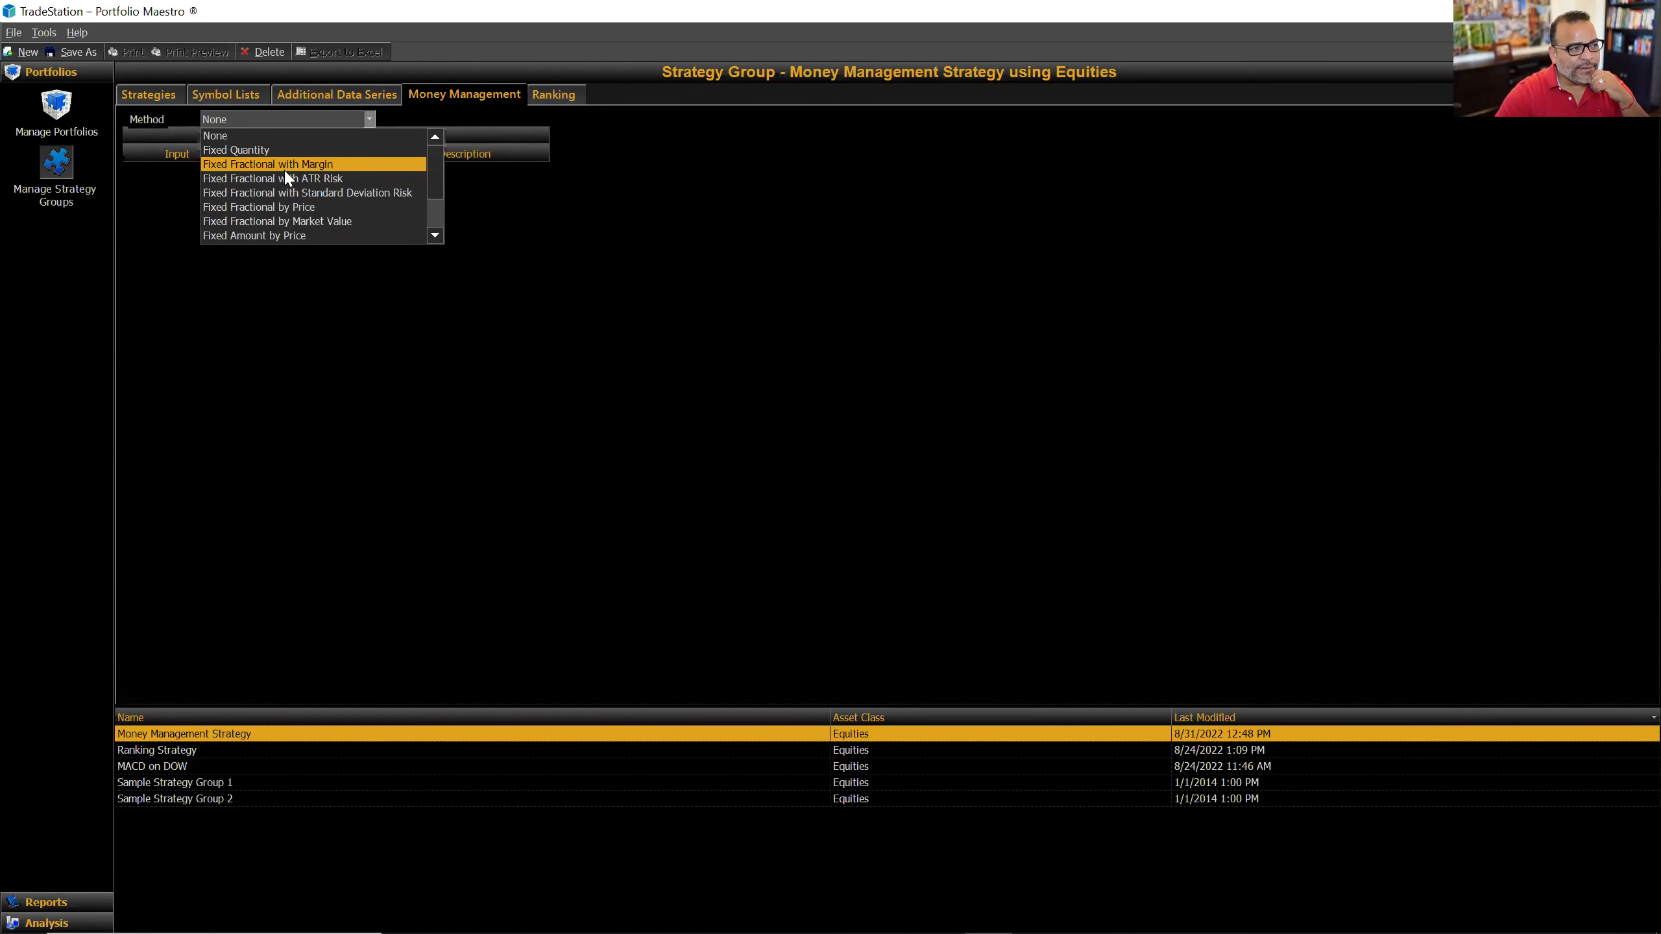
pyautogui.click(666, 303)
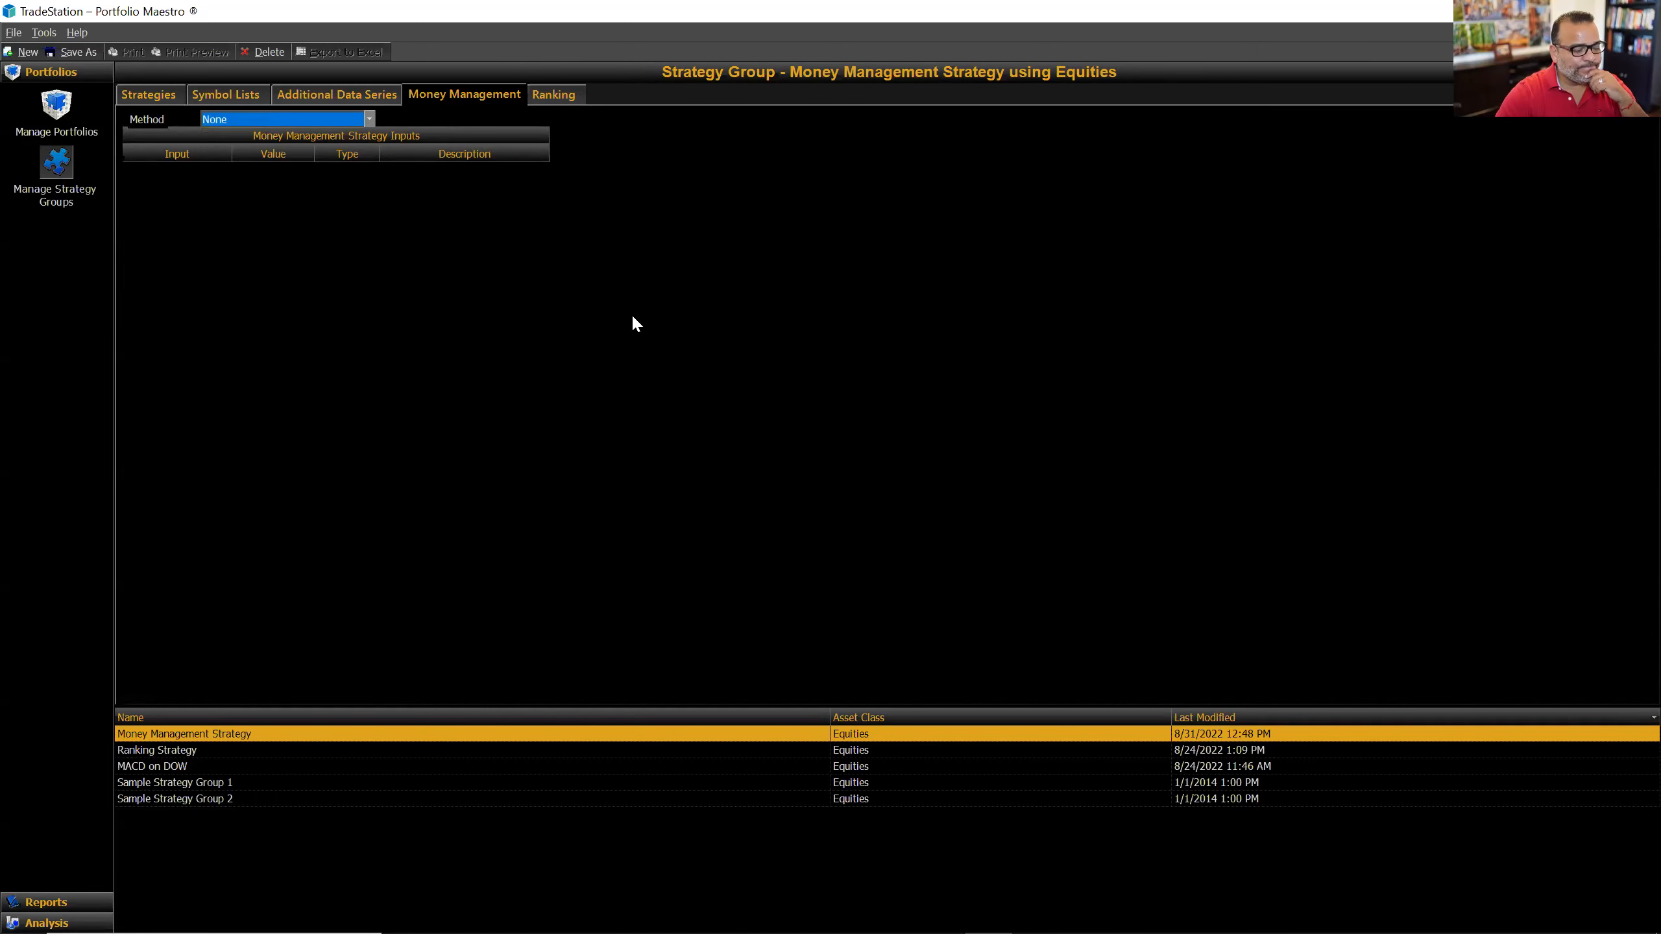
pyautogui.click(53, 907)
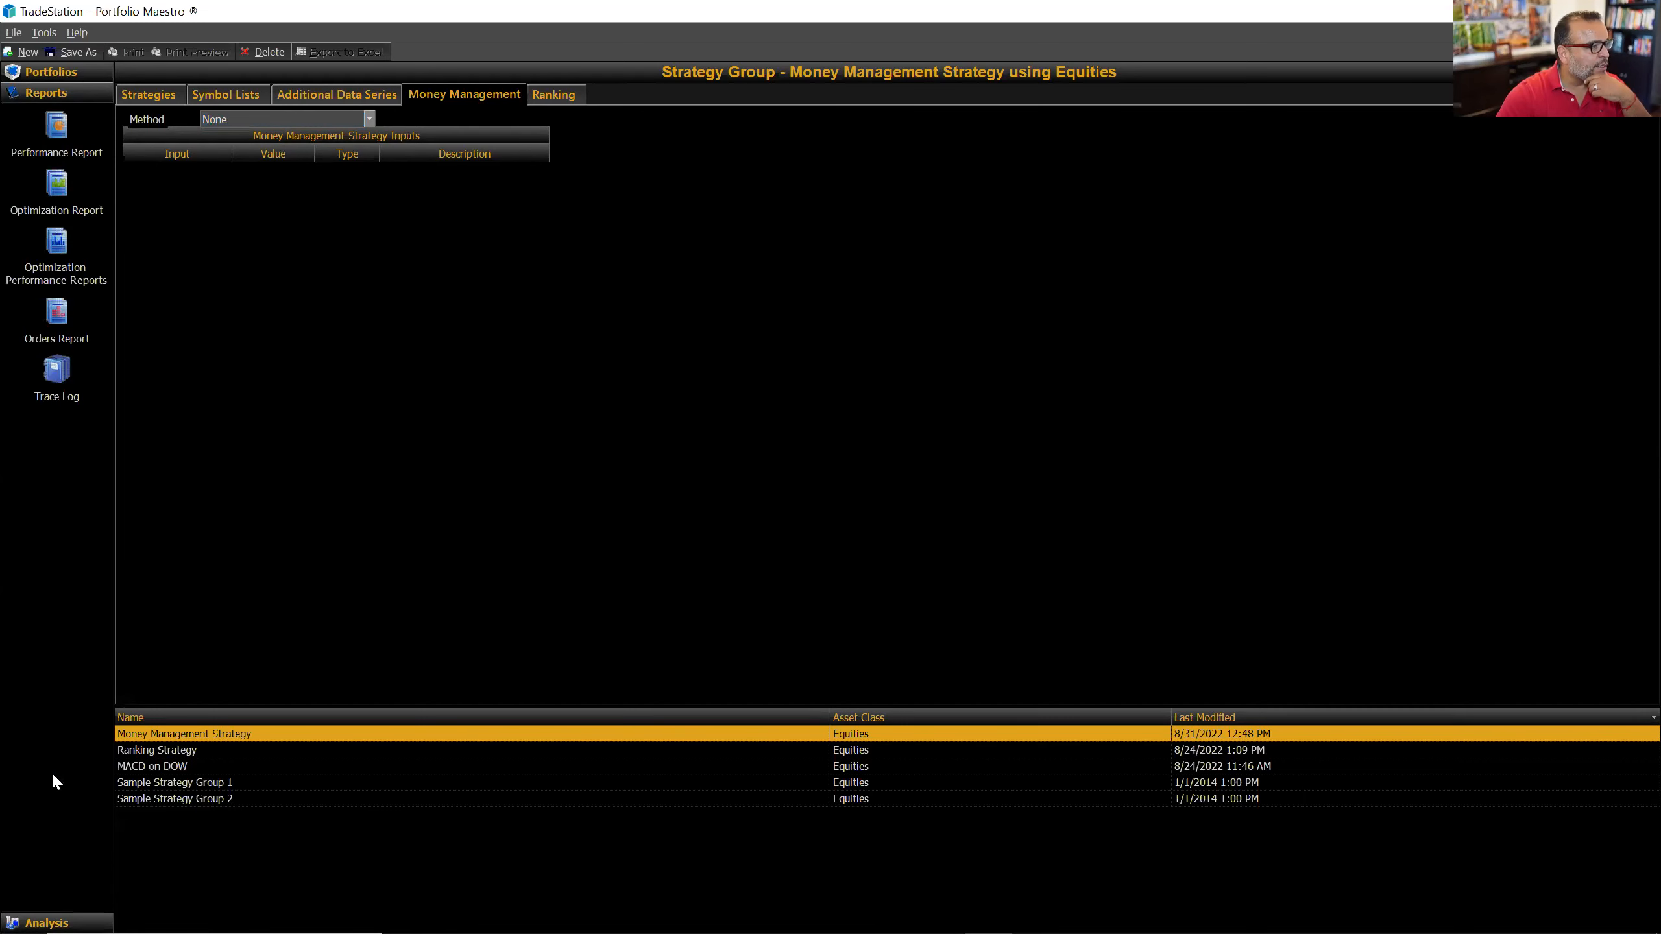
pyautogui.click(57, 128)
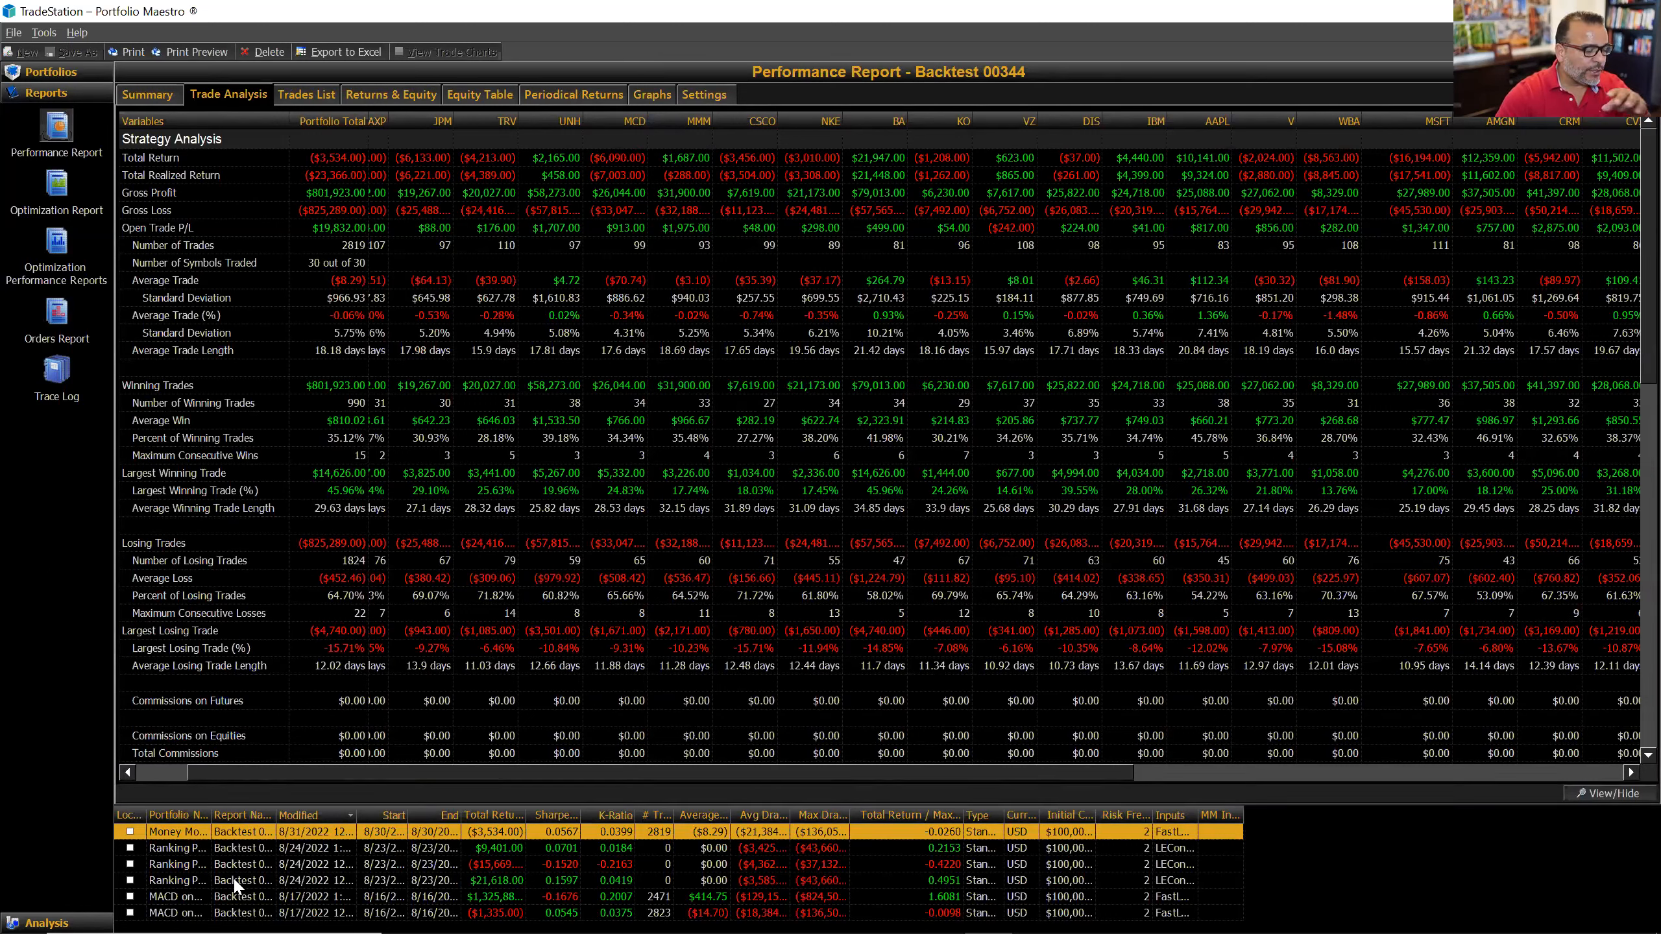
# Step: Widen the Portfolio Name and Report Name columns of the backtest list to show full names
pyautogui.moveTo(211, 816); pyautogui.dragTo(268, 815)
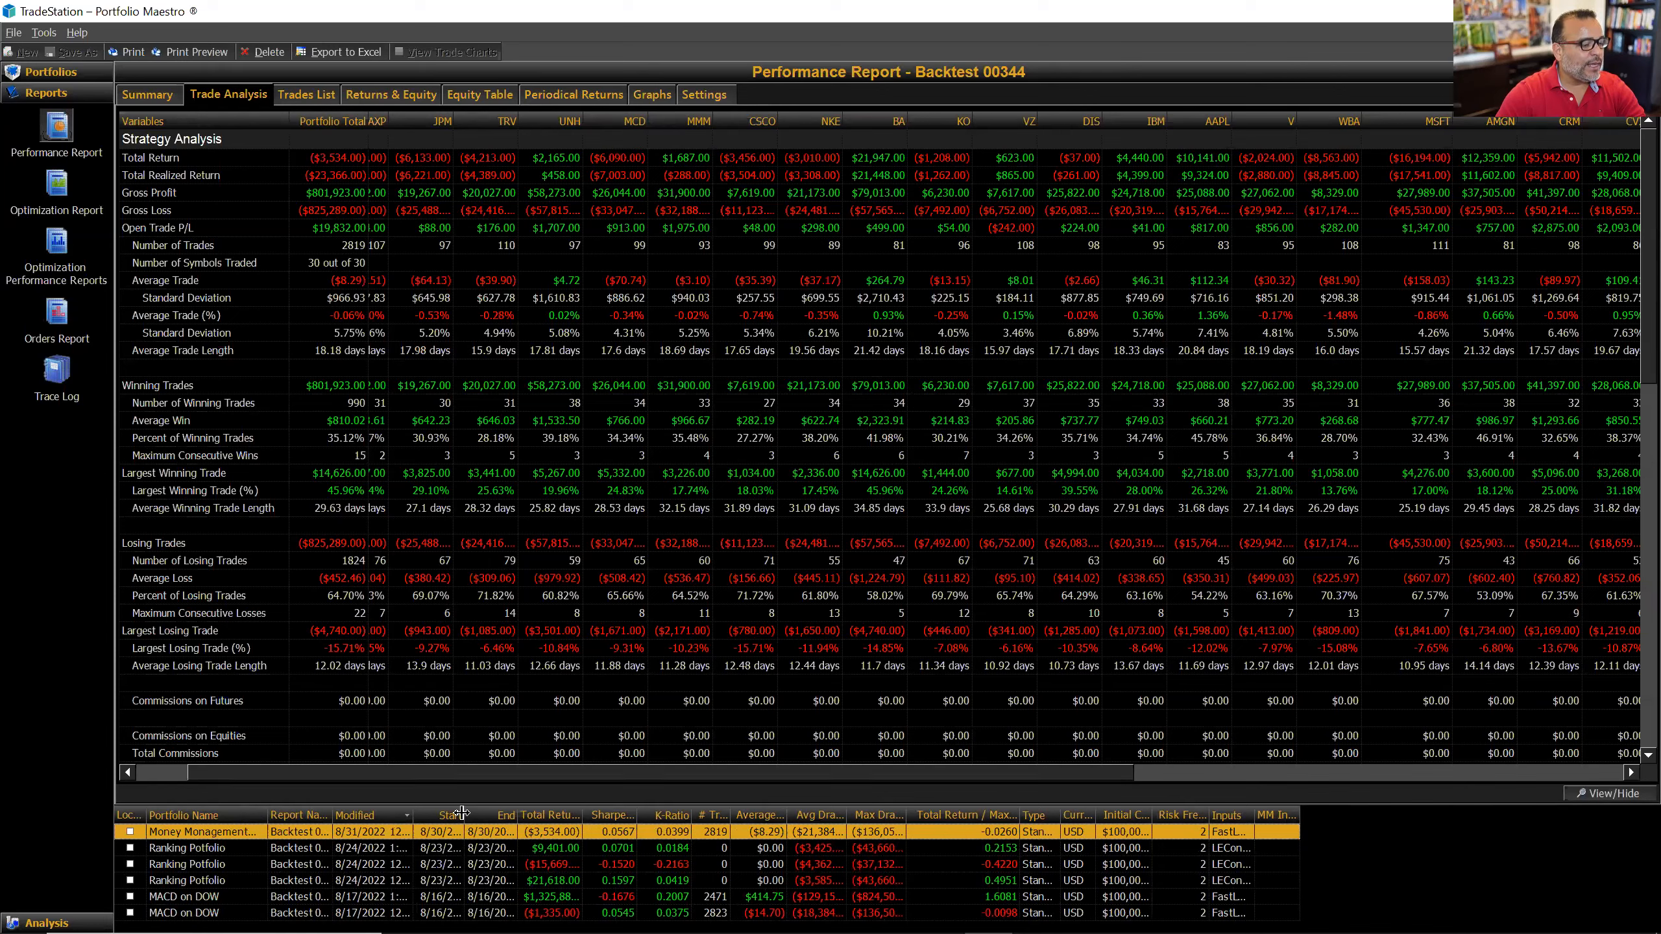
pyautogui.moveTo(331, 813); pyautogui.dragTo(462, 816)
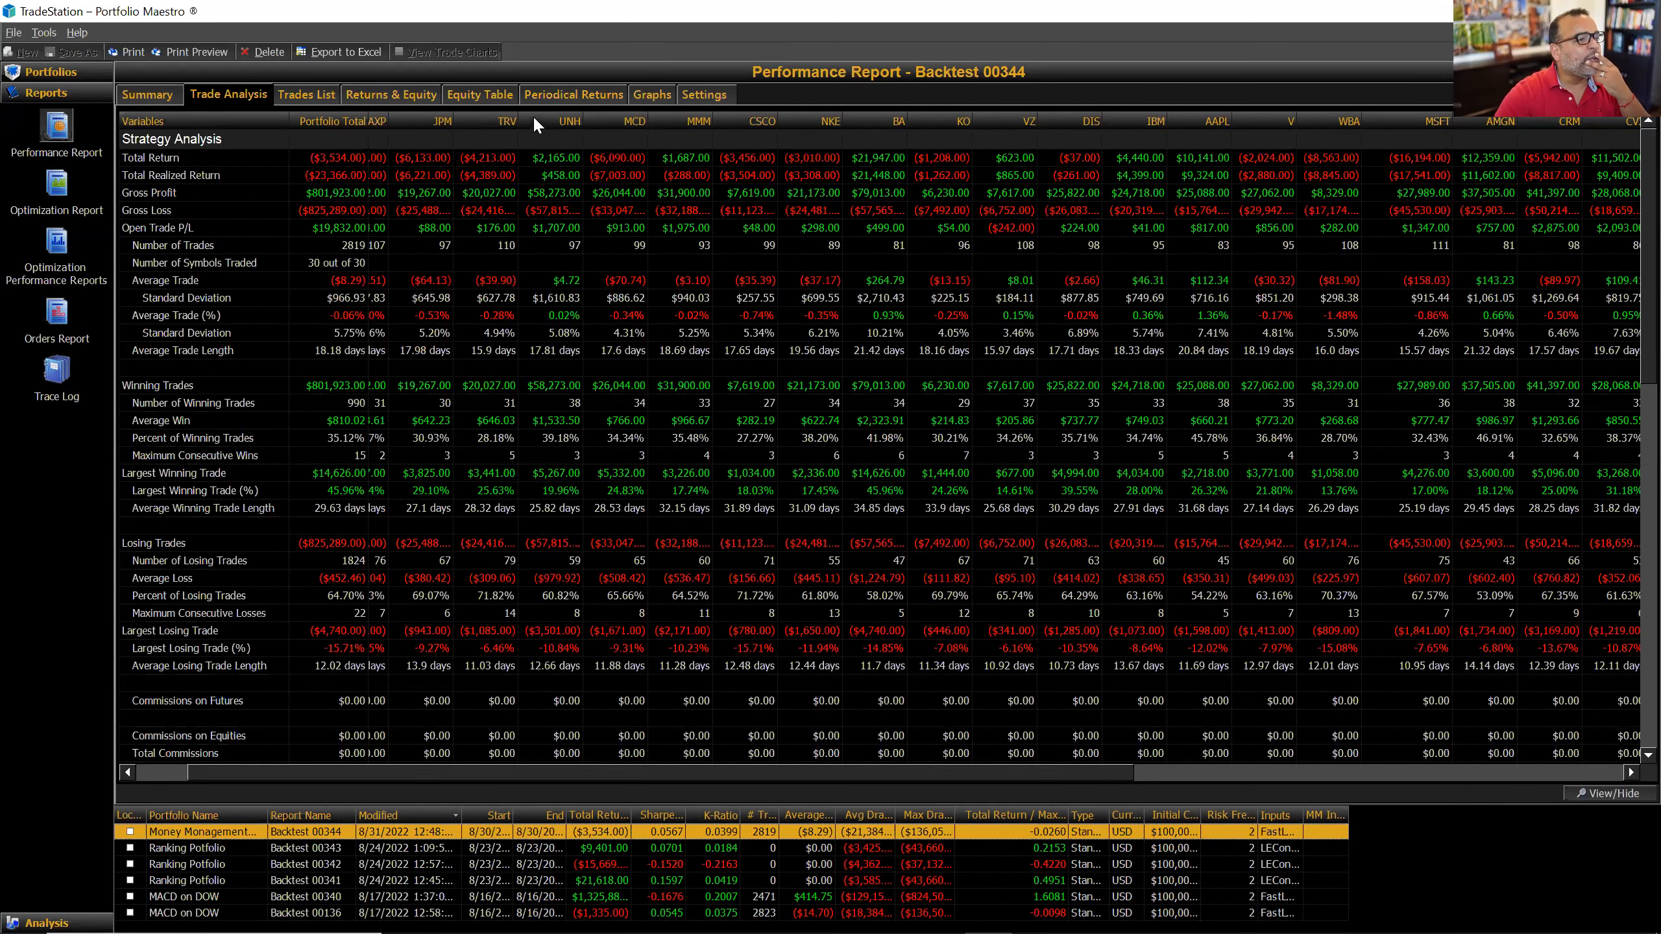
# Step: Show Backtest 00344's equity curve and mark the $94,000 level to read equity values
pyautogui.click(644, 96)
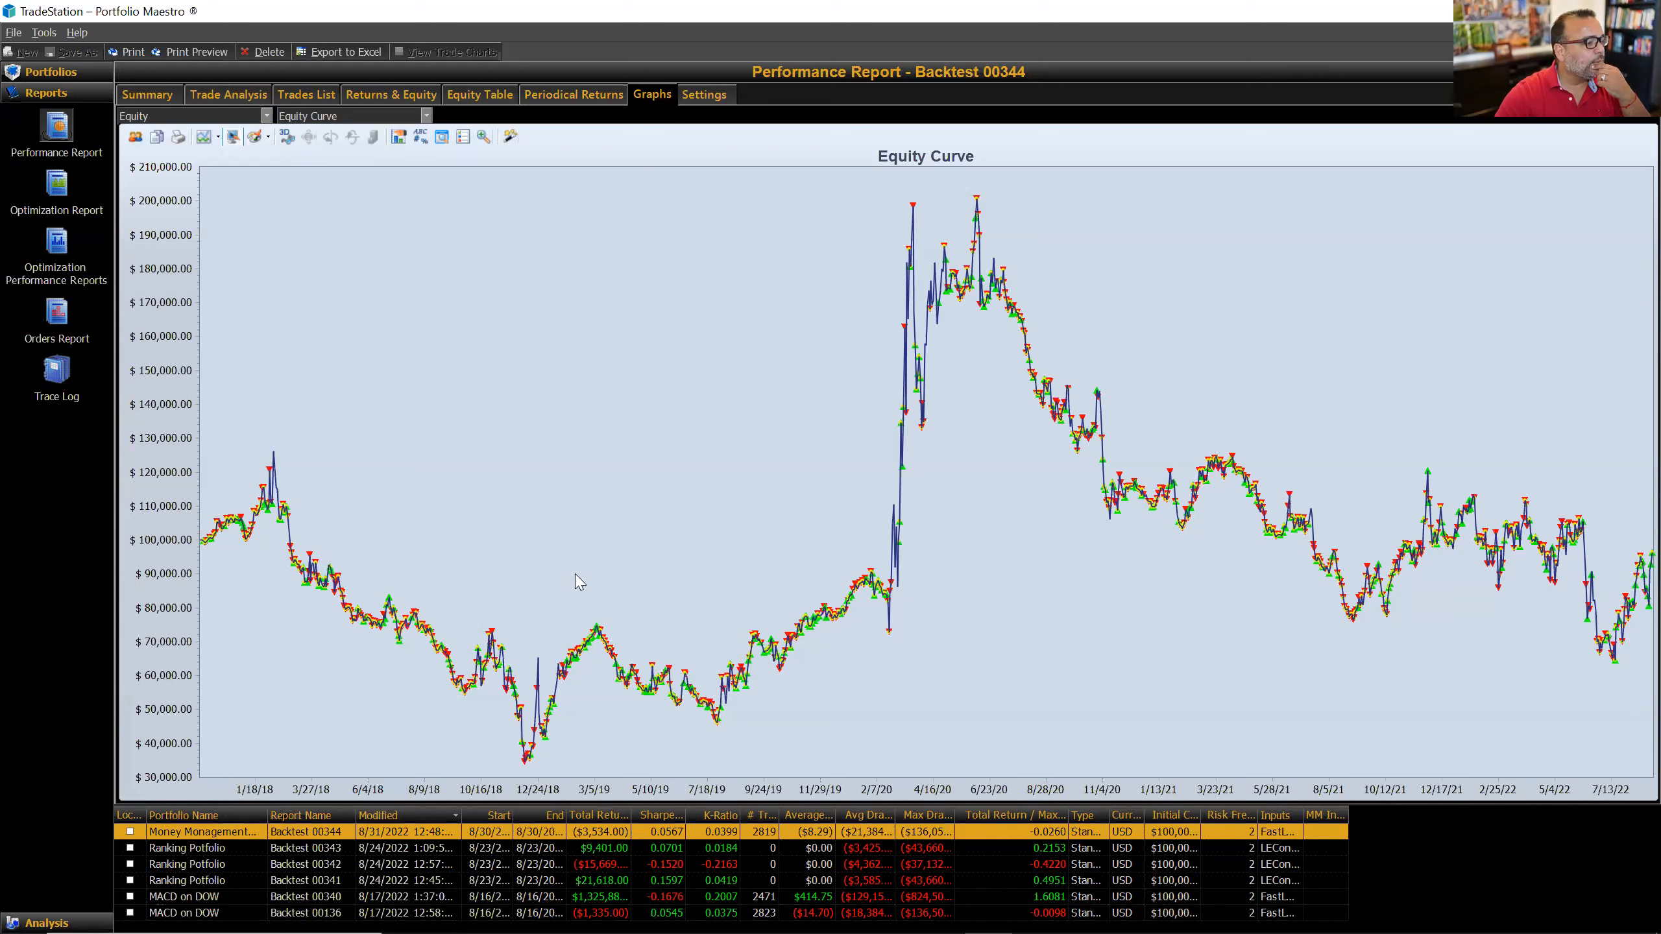
pyautogui.click(155, 560)
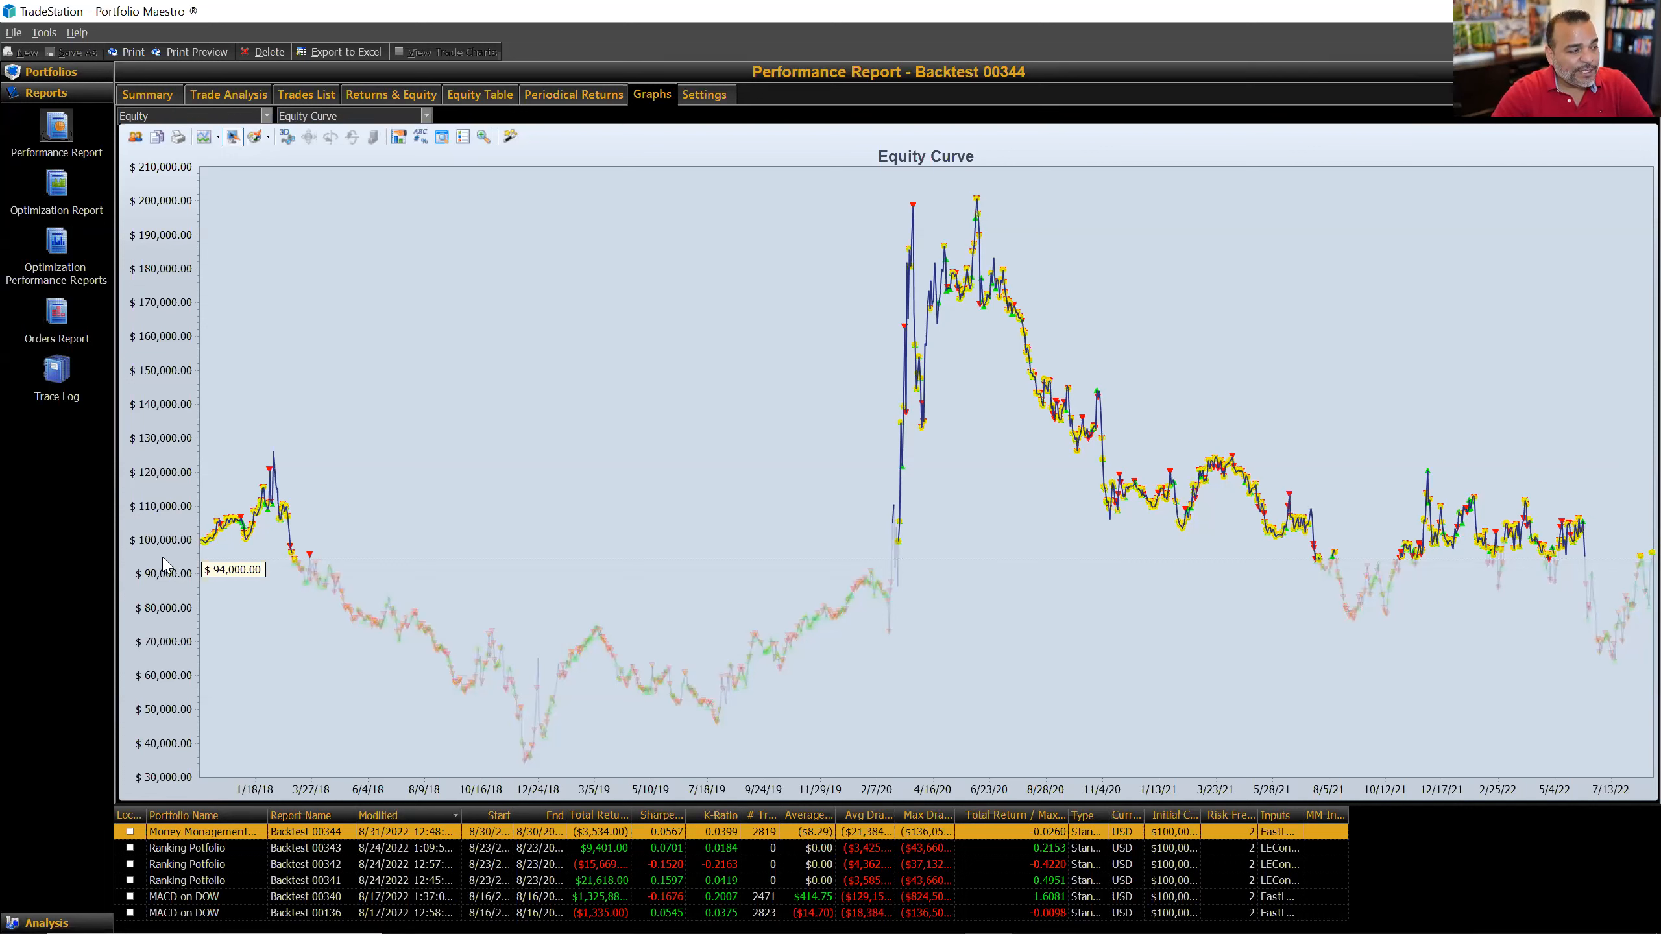
pyautogui.moveTo(201, 541)
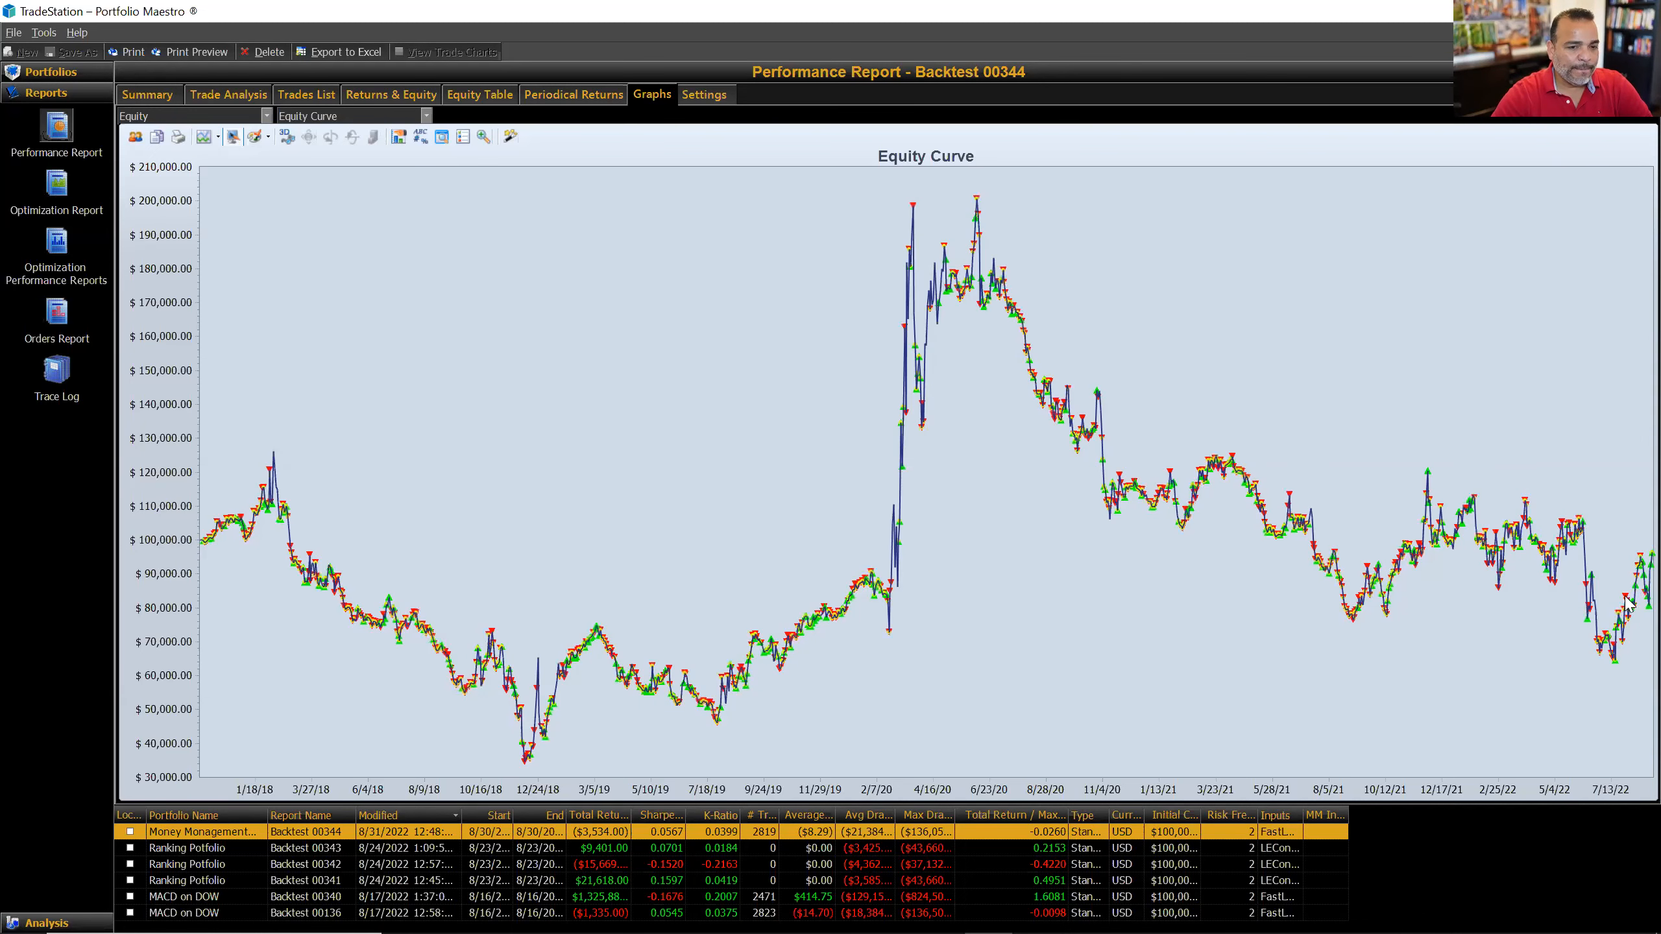
pyautogui.moveTo(1632, 559)
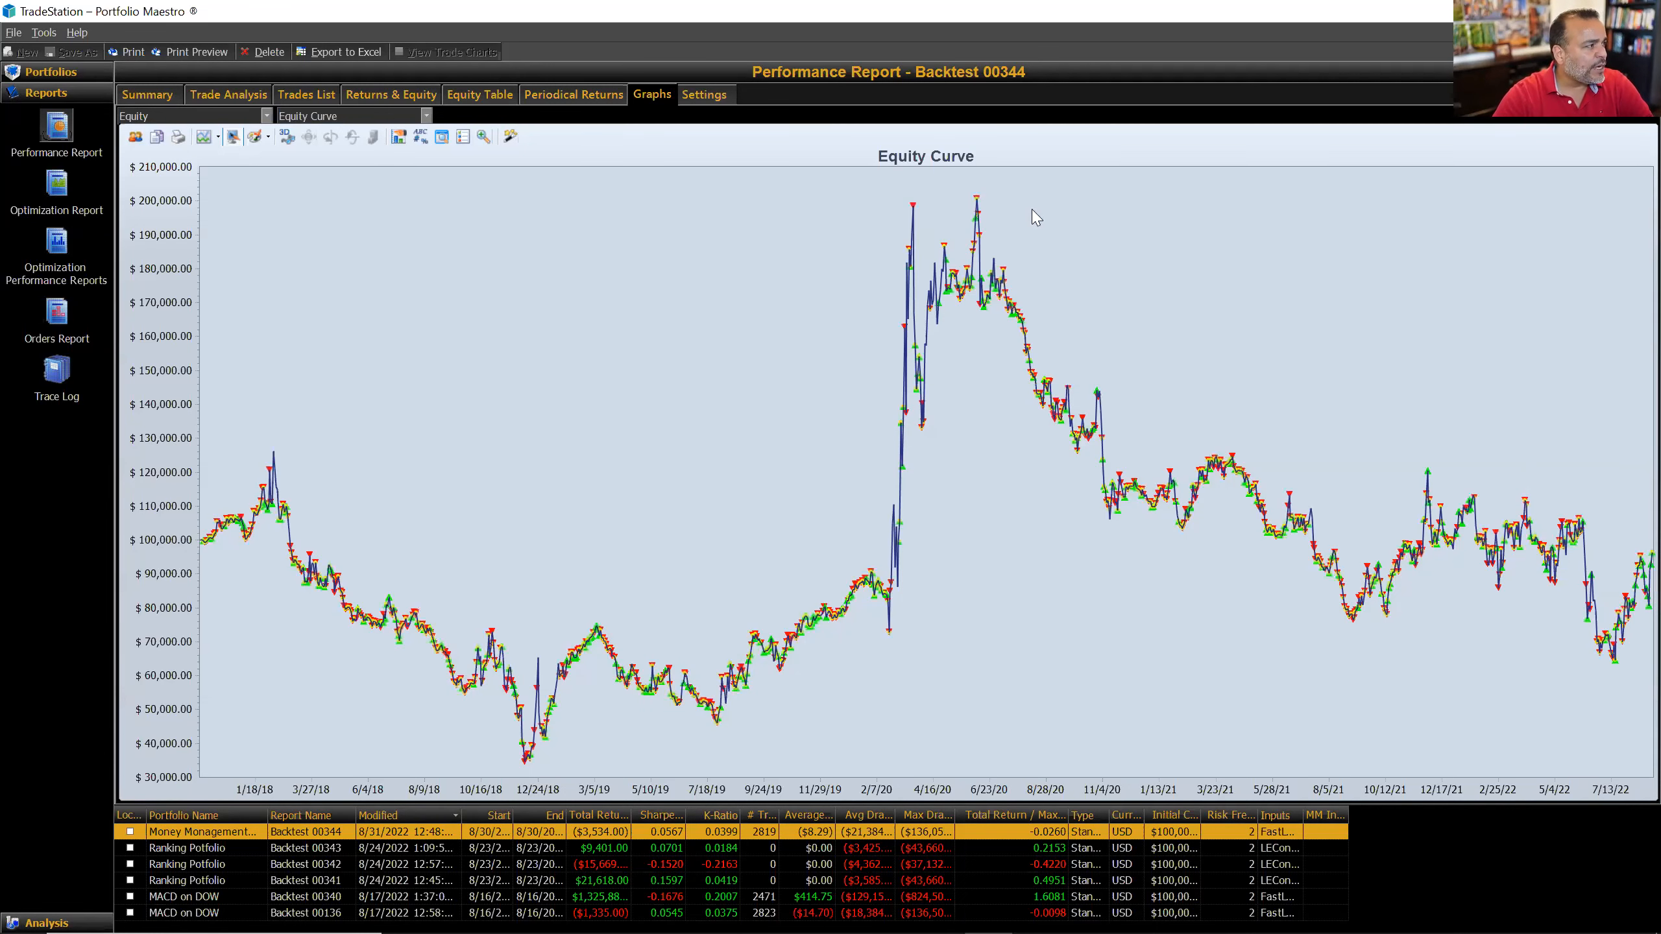
pyautogui.click(426, 116)
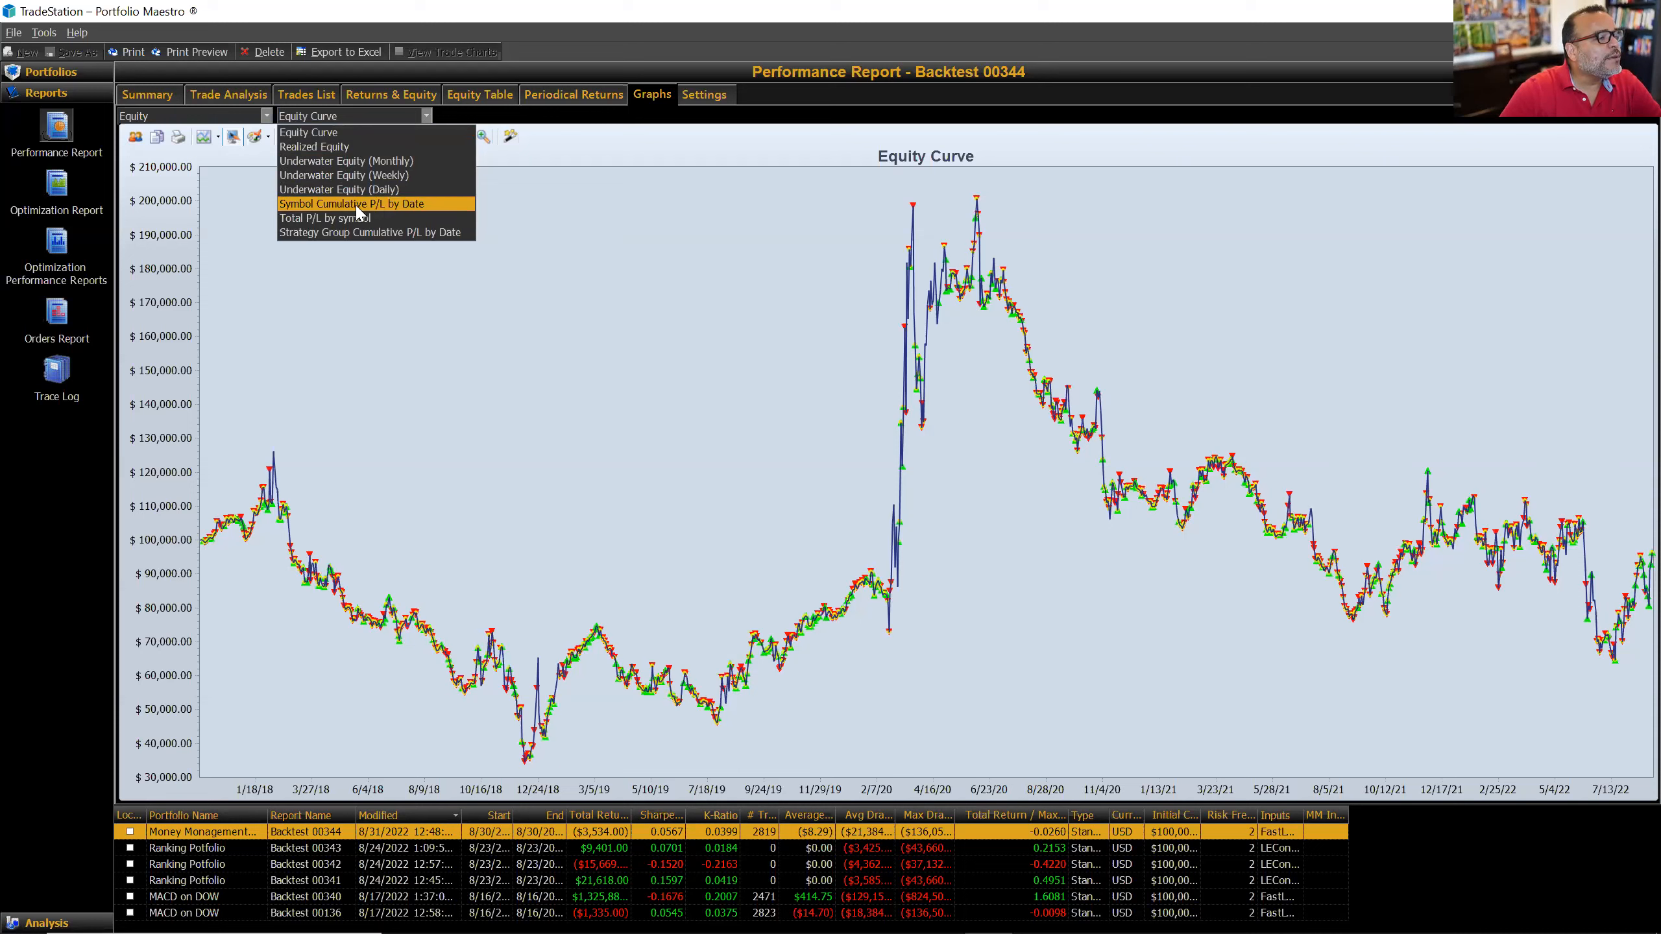
# Step: Compare Total P/L by symbol bars against Symbol Cumulative P/L by Date, ending on the cumulative view
pyautogui.click(391, 204)
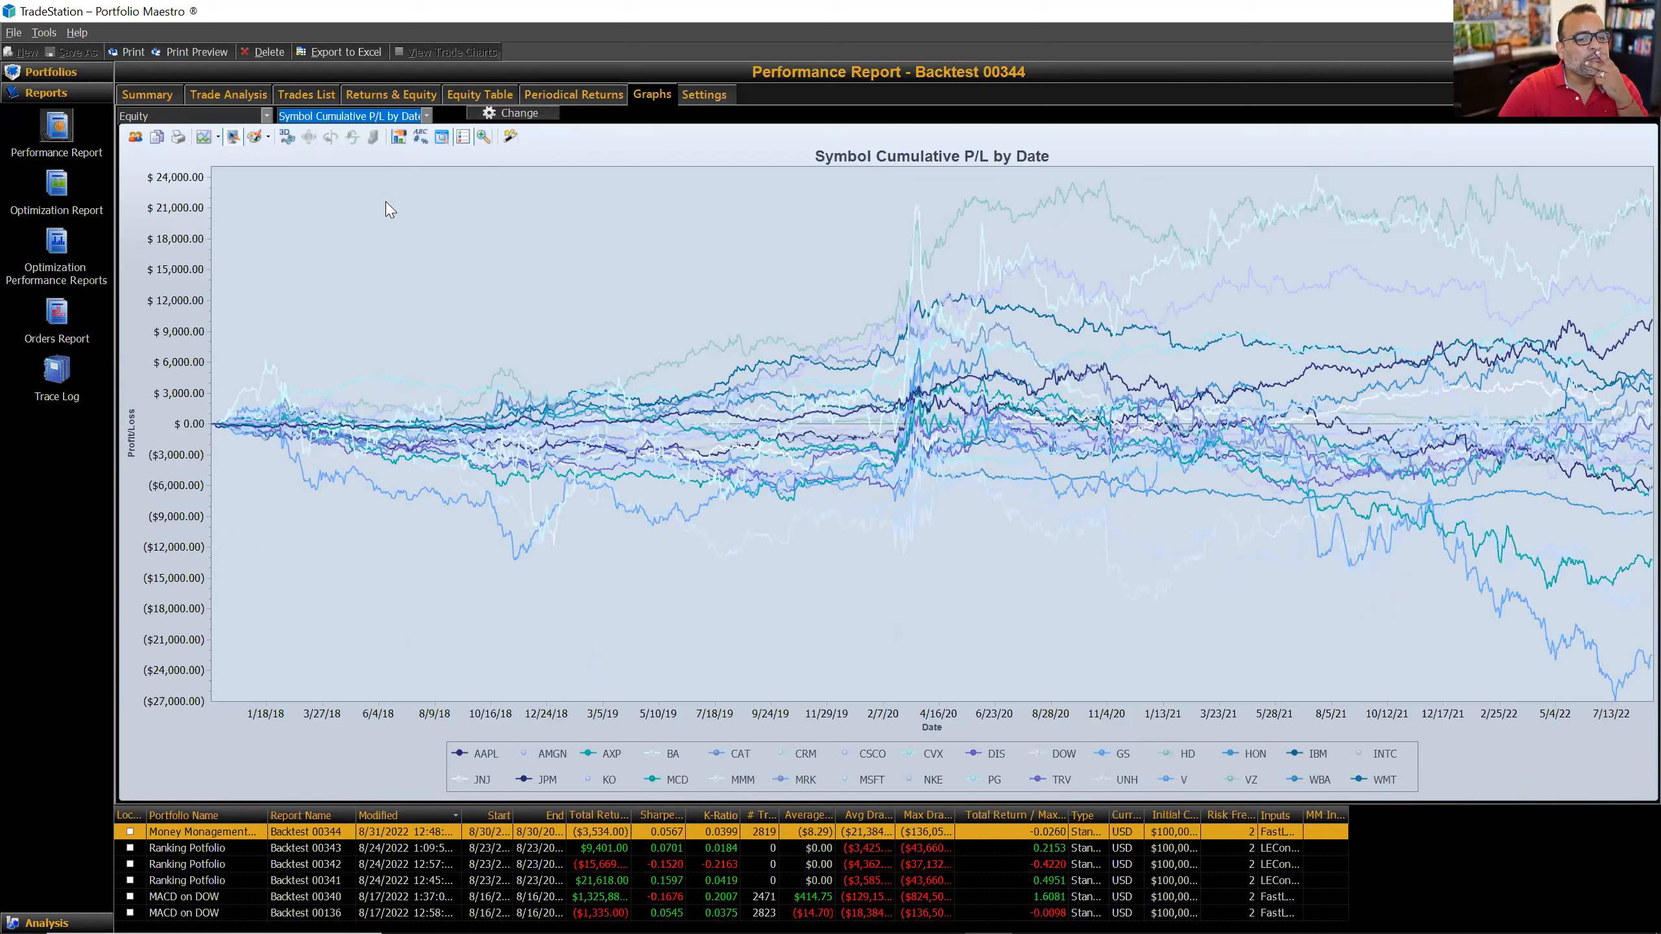
pyautogui.click(426, 116)
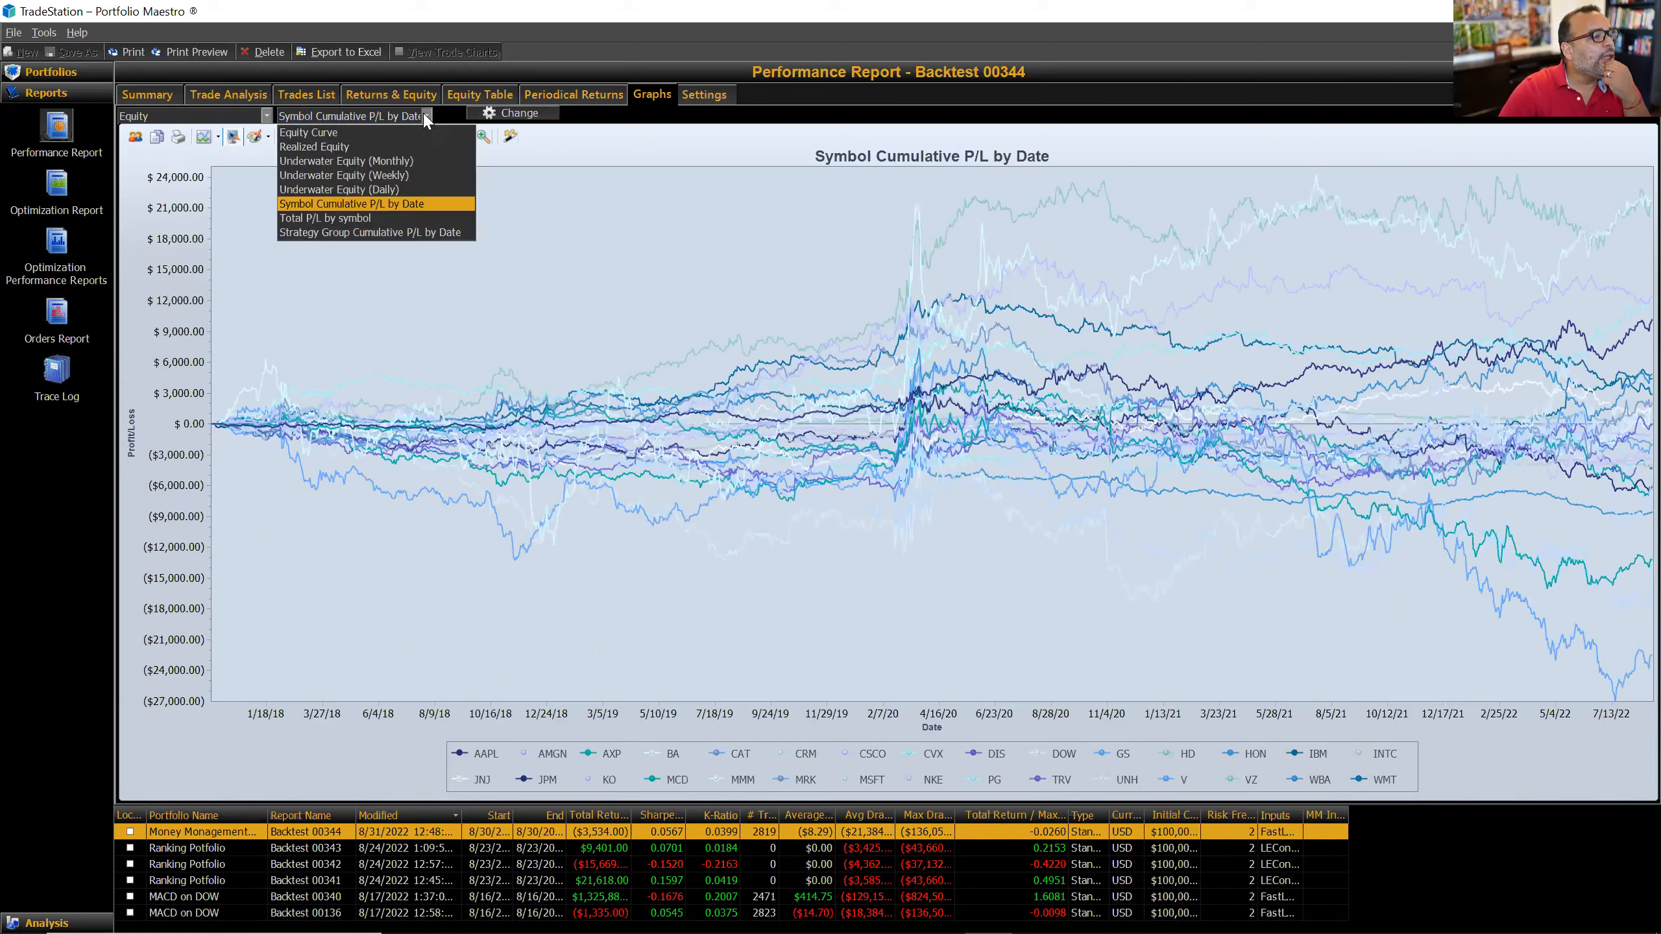
pyautogui.click(379, 218)
pyautogui.moveTo(378, 215)
pyautogui.click(426, 116)
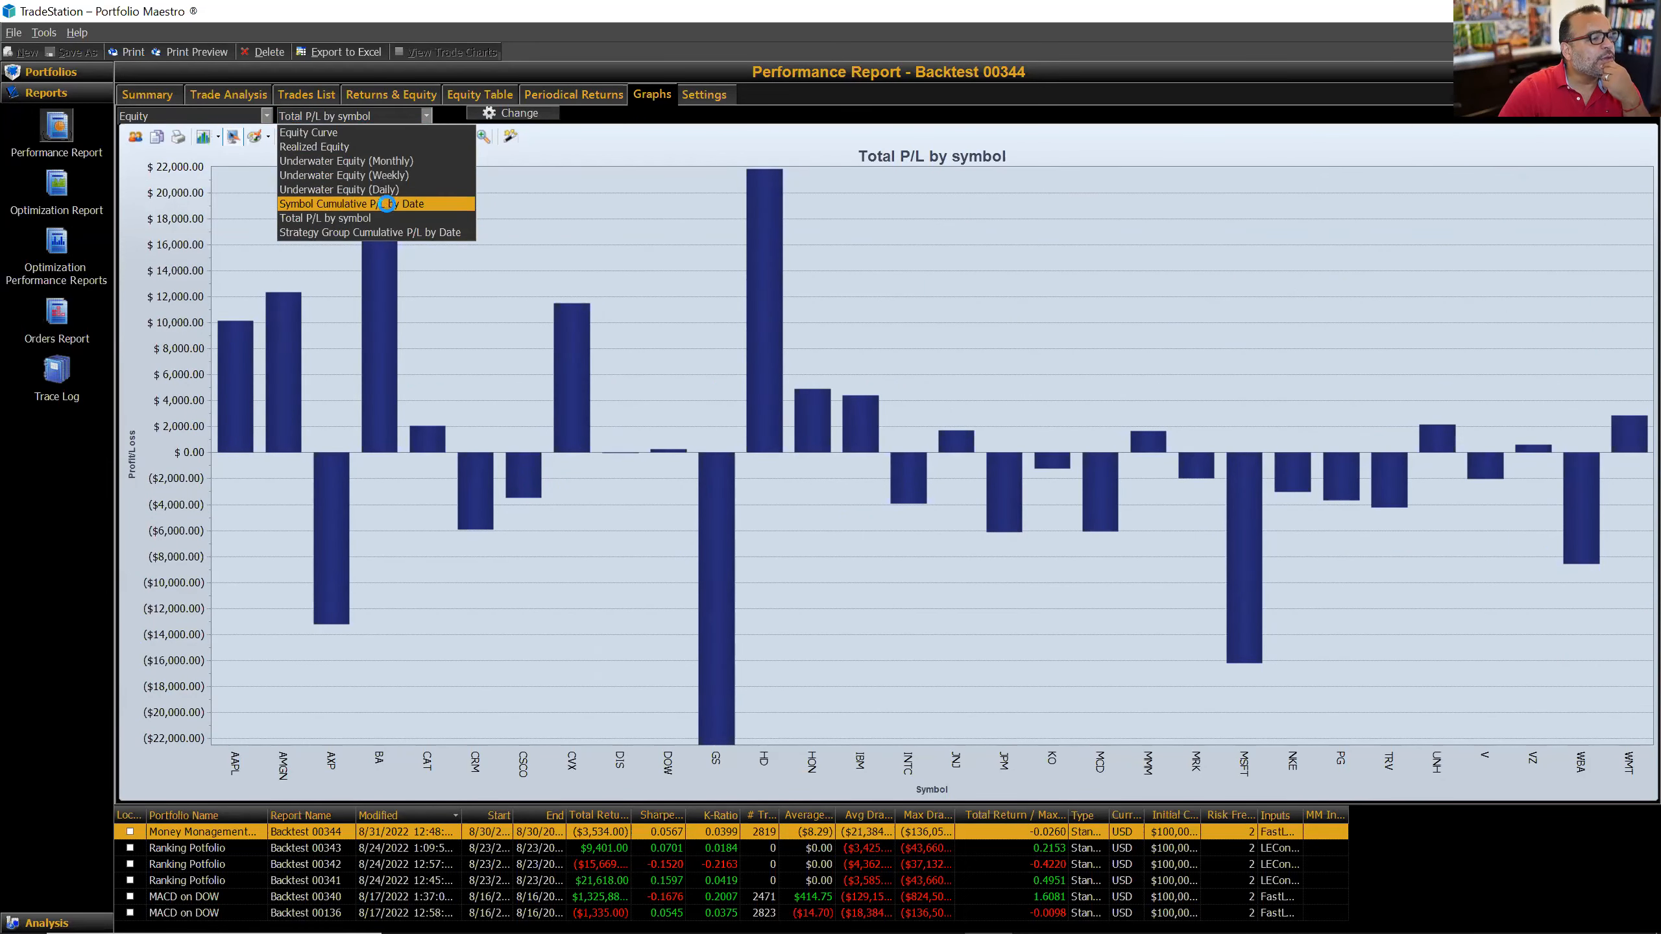
pyautogui.click(388, 205)
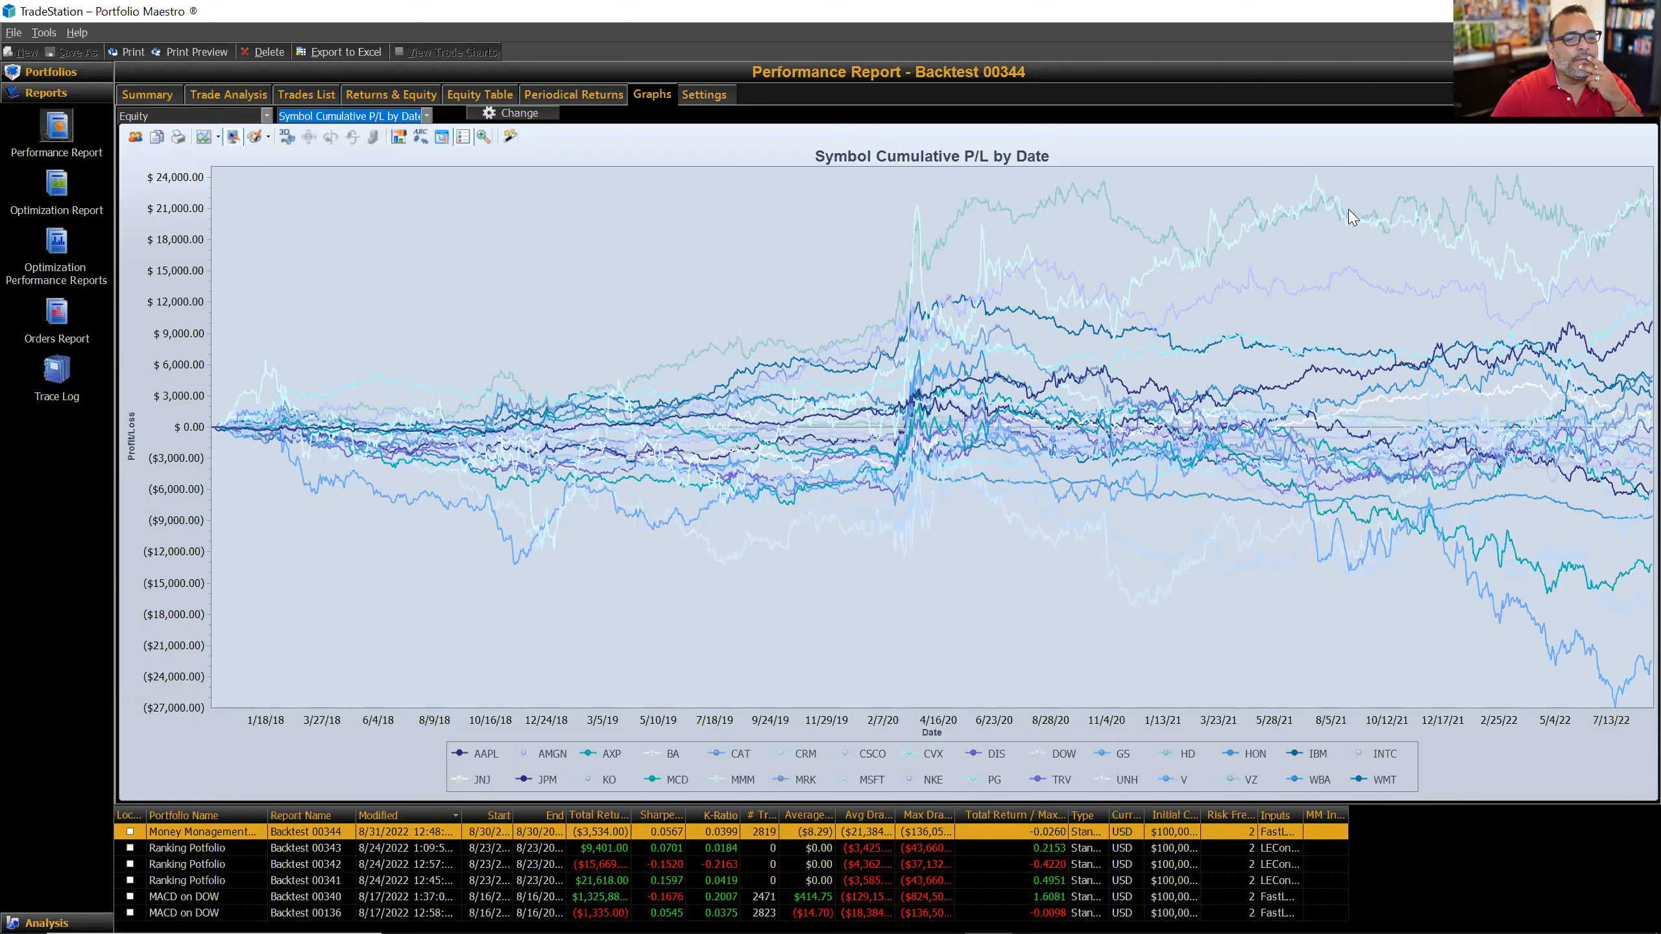
pyautogui.click(1631, 690)
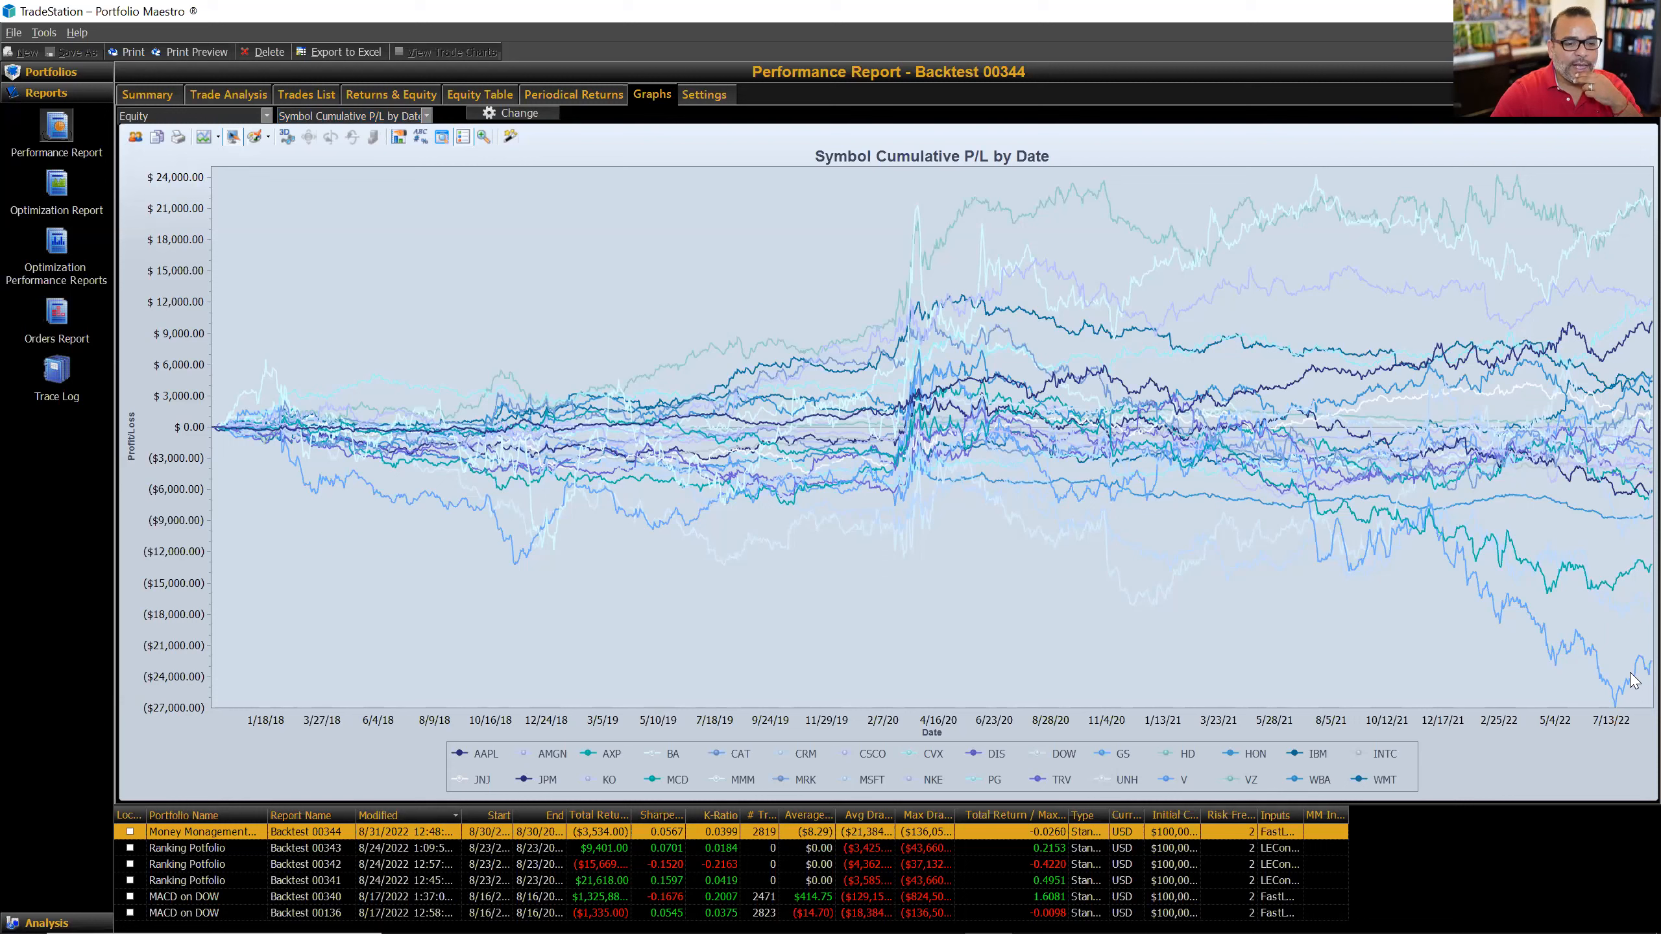
pyautogui.moveTo(1633, 677)
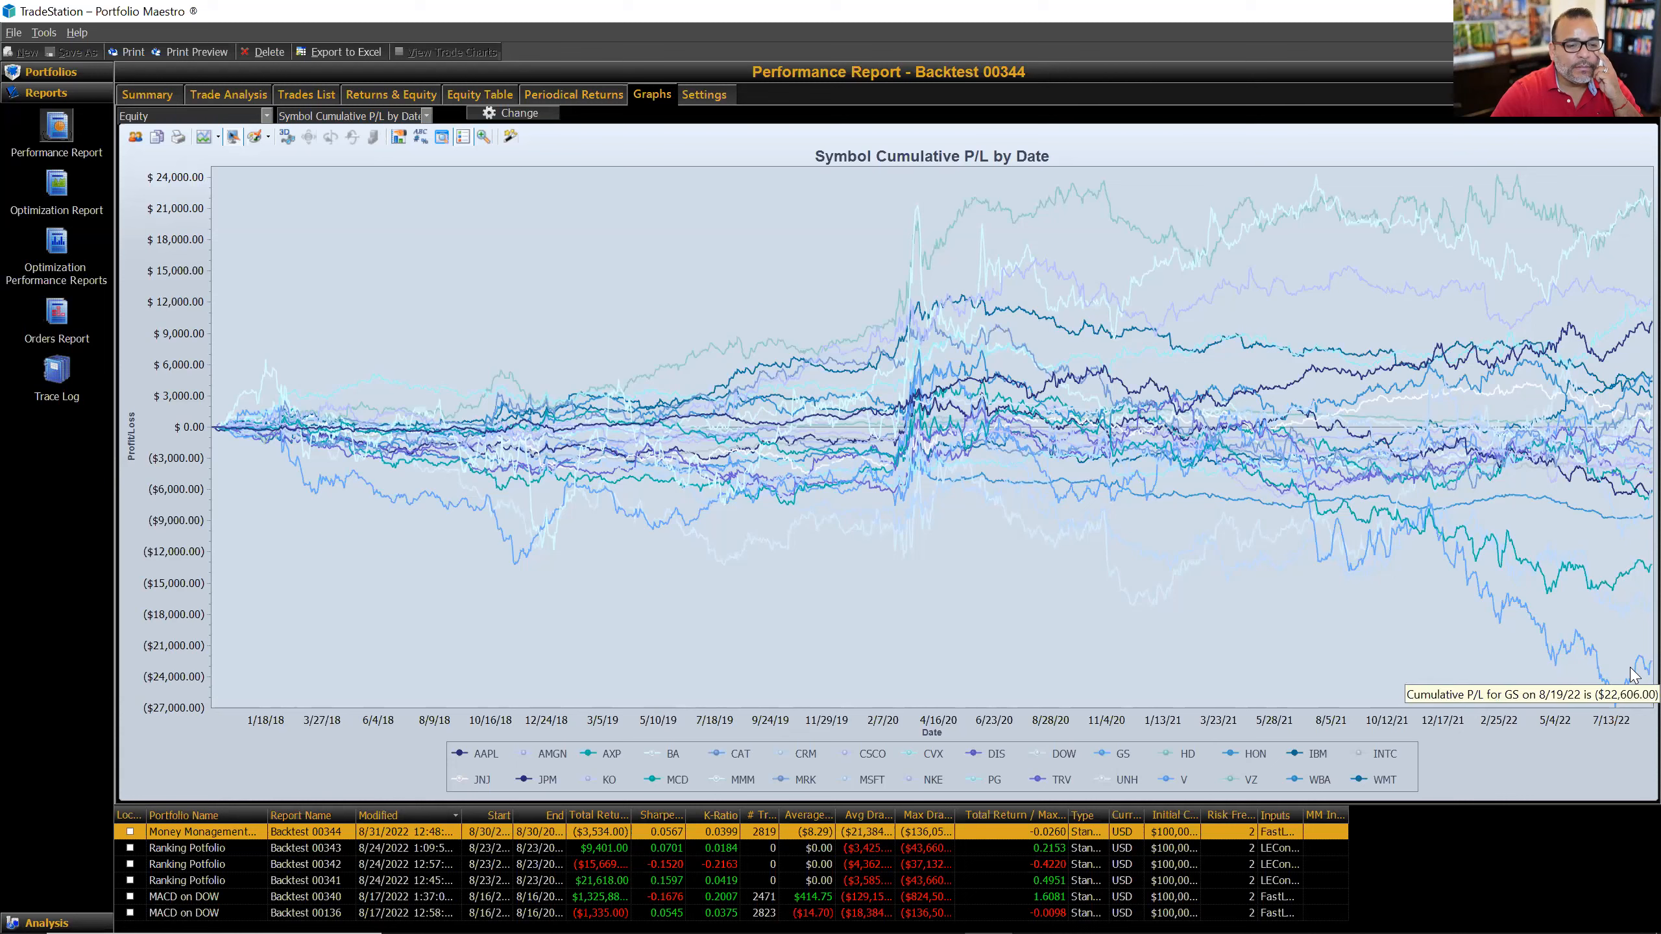
pyautogui.click(1633, 676)
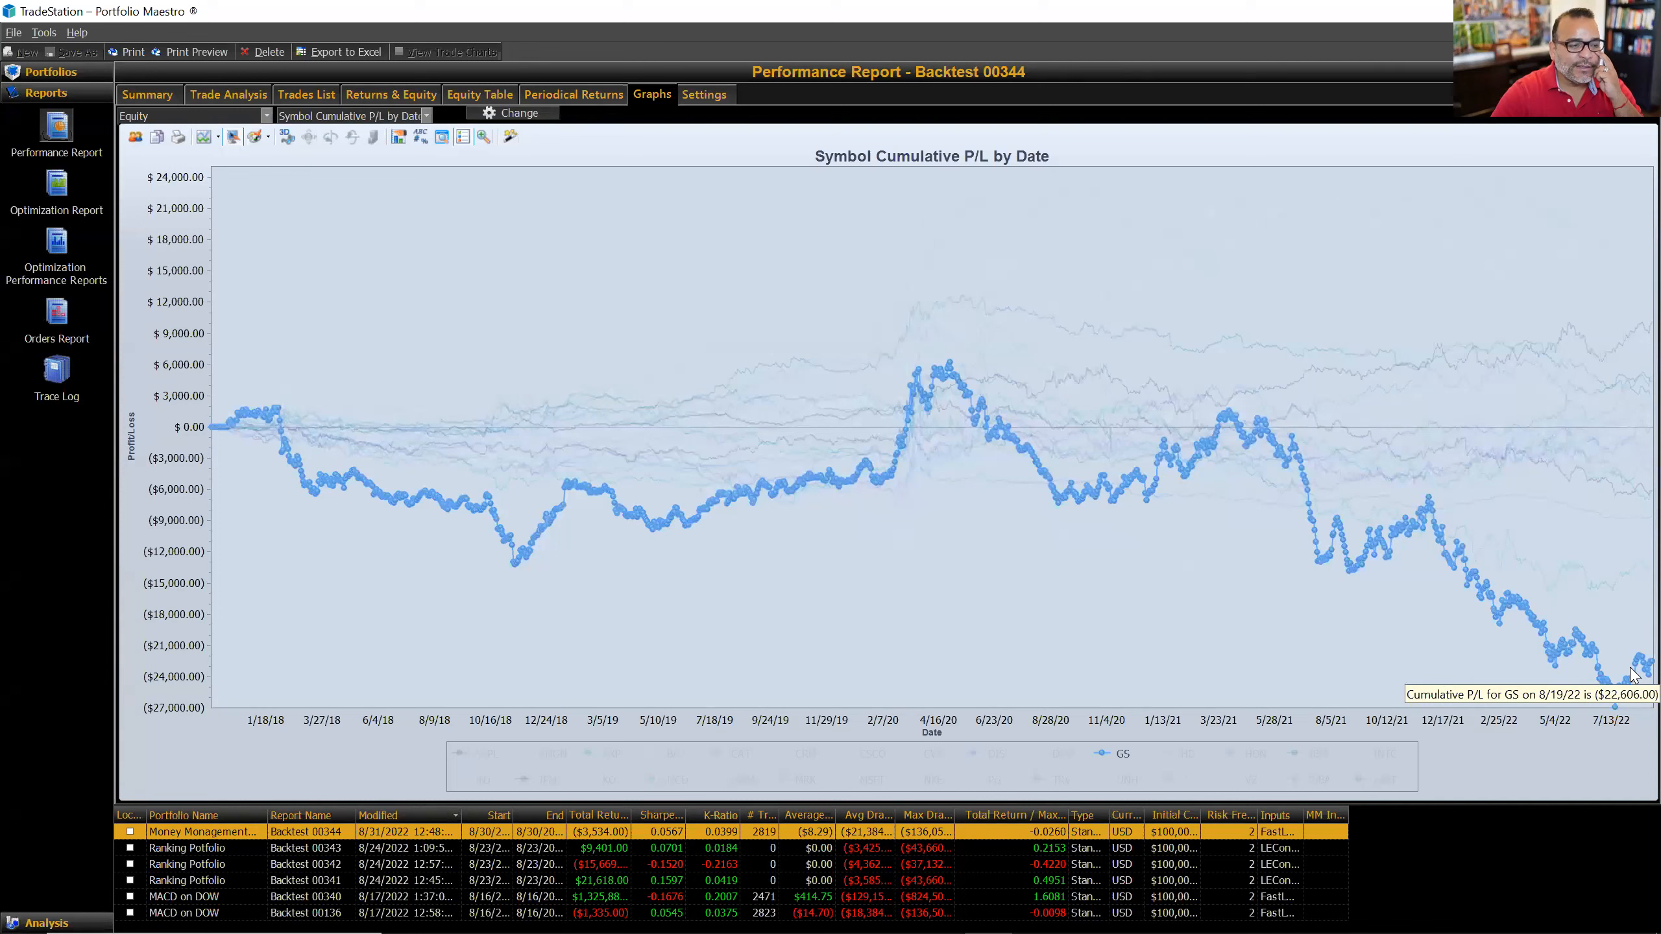
pyautogui.click(1633, 576)
pyautogui.click(1633, 576)
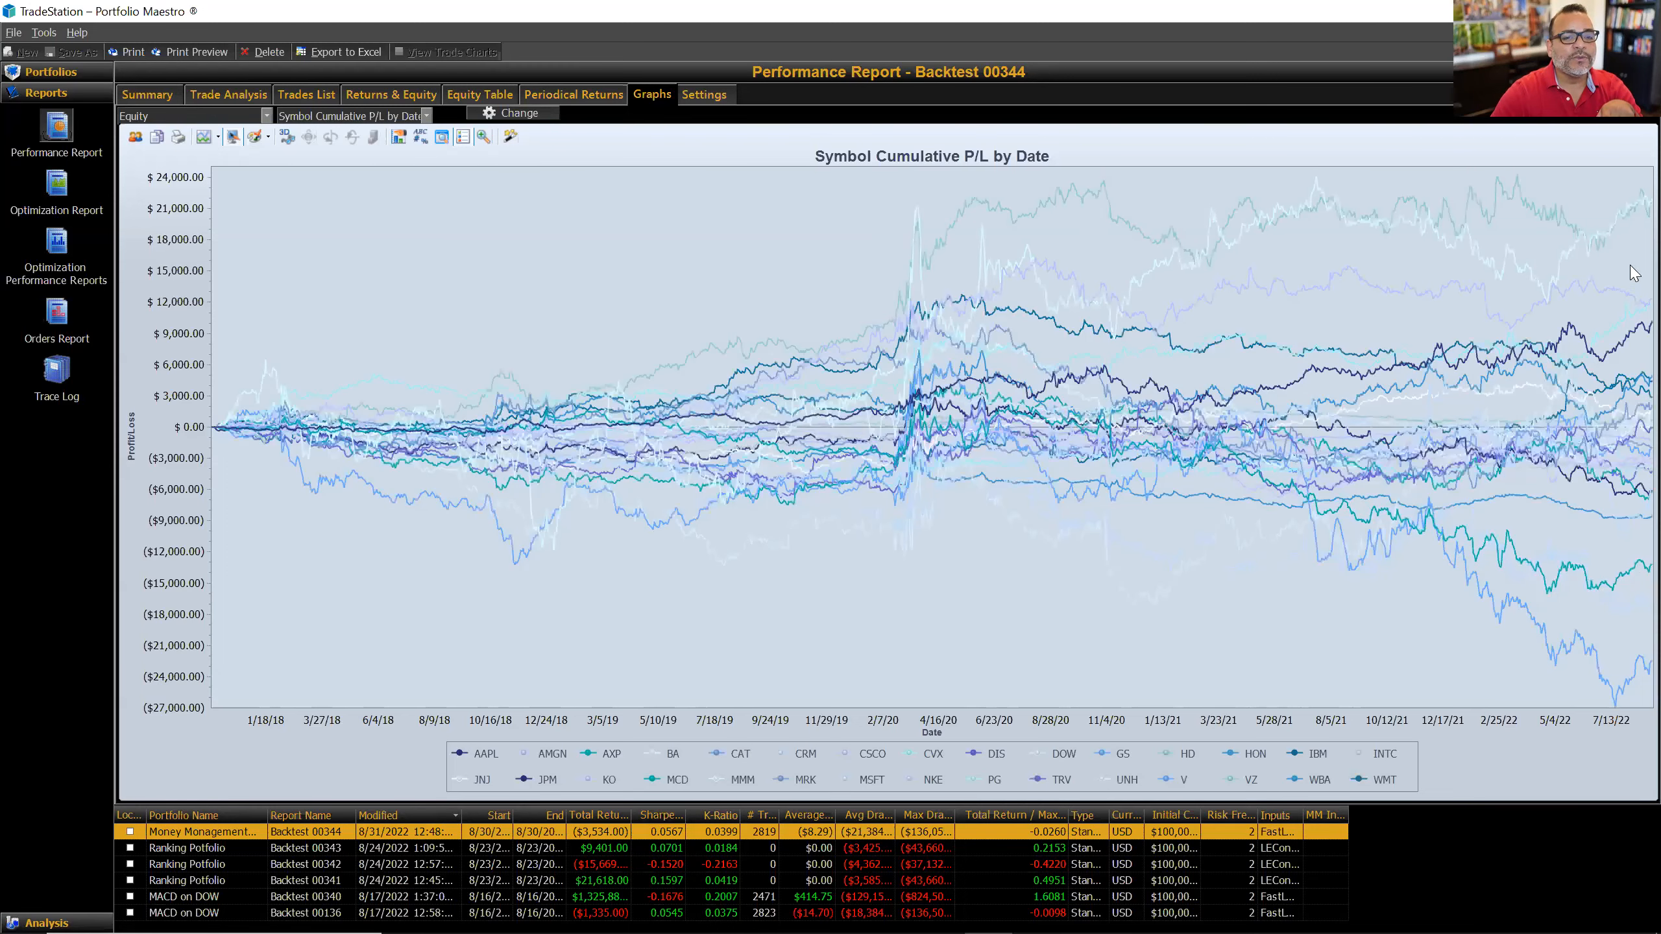
pyautogui.moveTo(1632, 215)
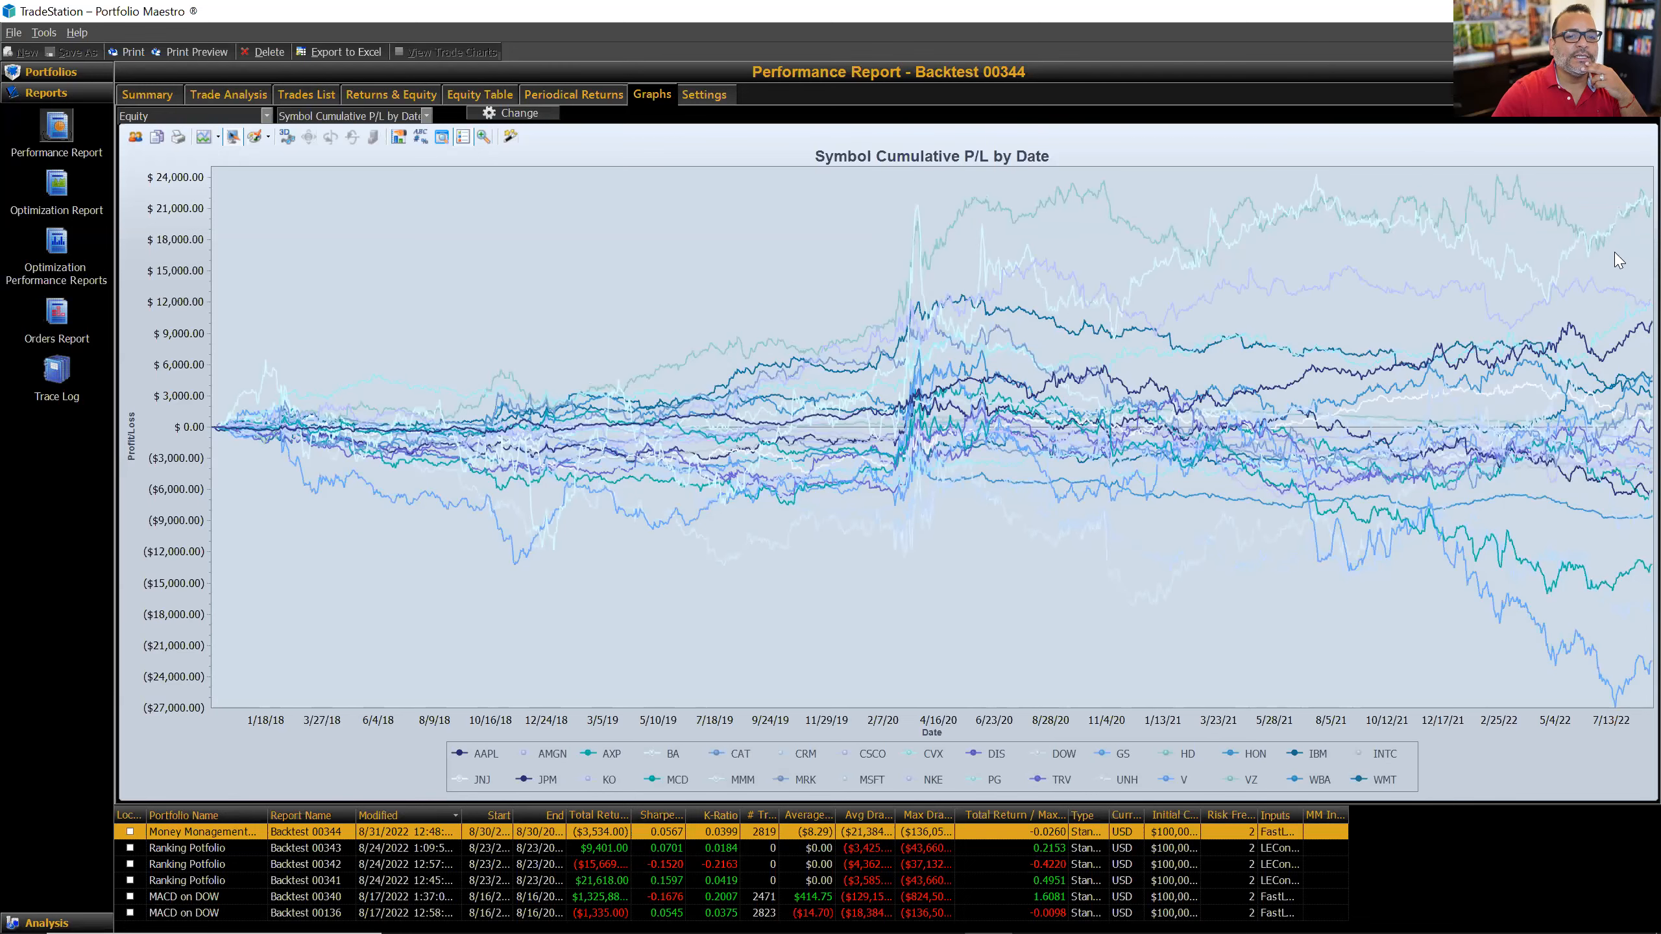
pyautogui.moveTo(1575, 256)
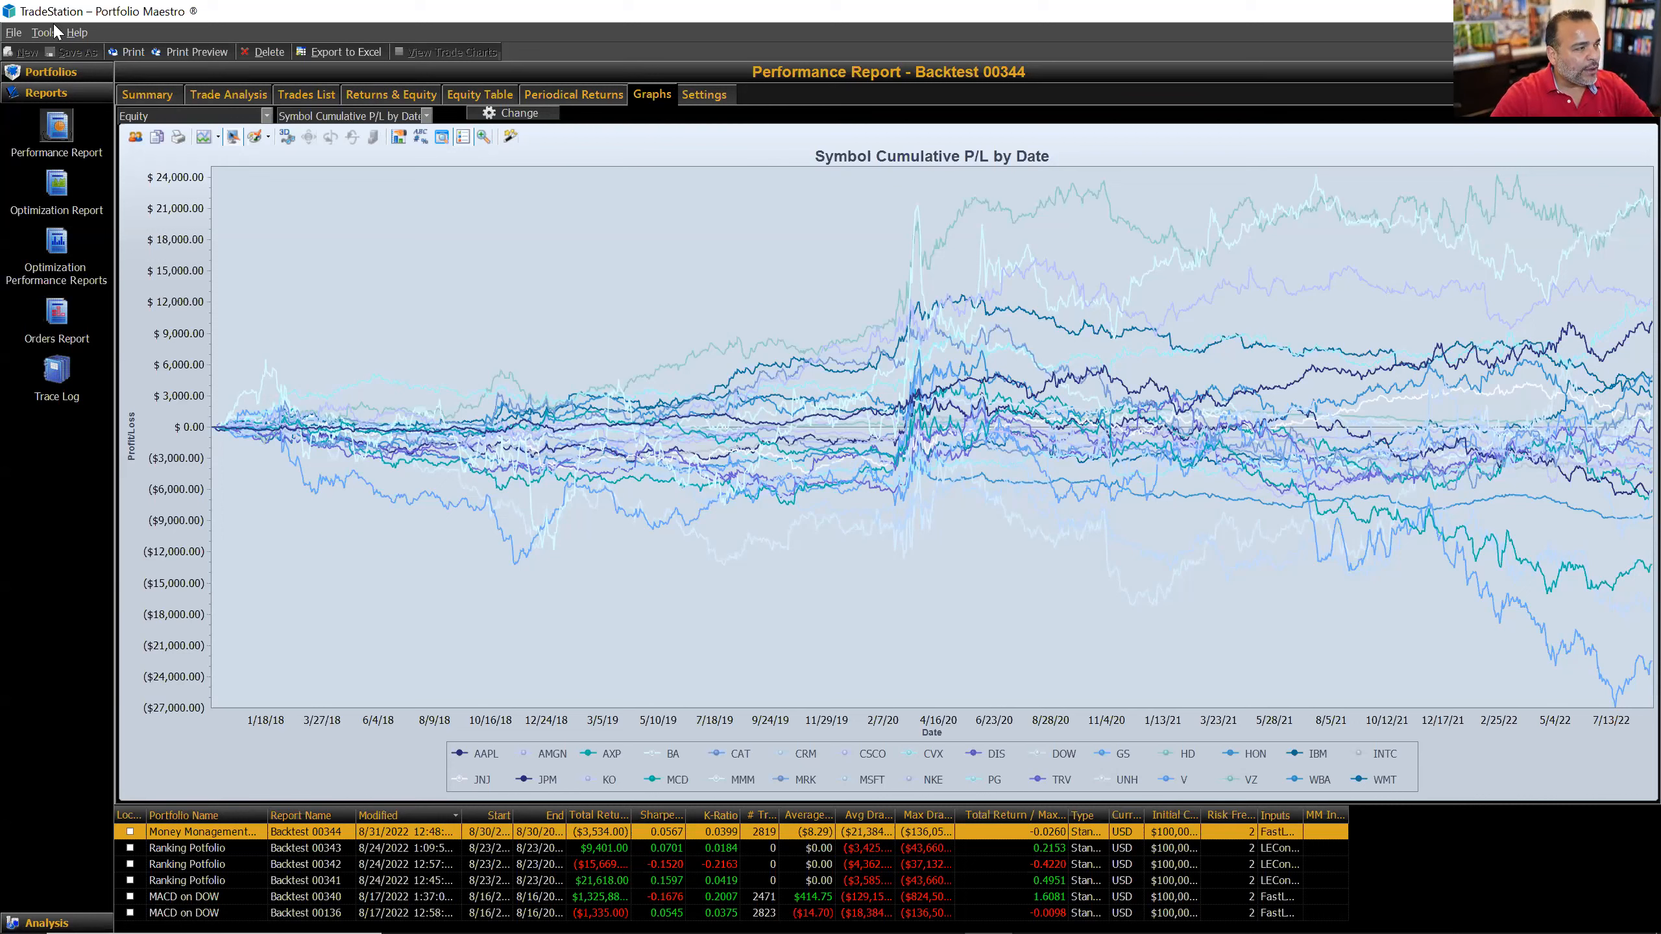
# Step: Switch the Money Management Strategy group's sizing method to Fixed Amount by Price
pyautogui.click(66, 72)
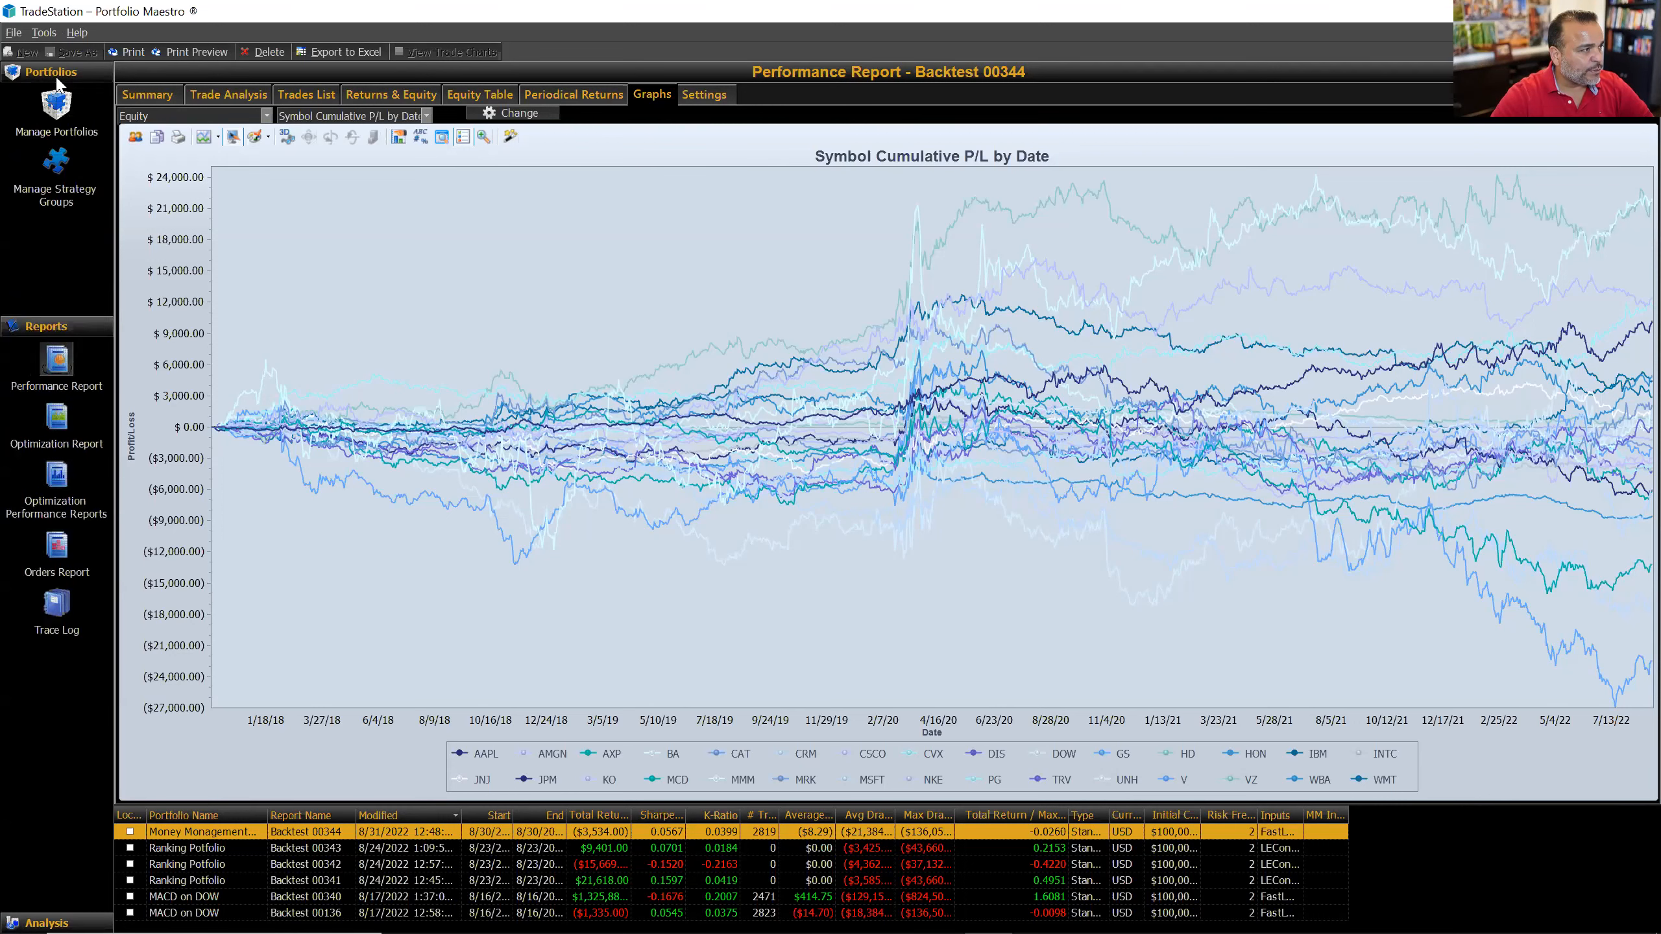
pyautogui.click(55, 163)
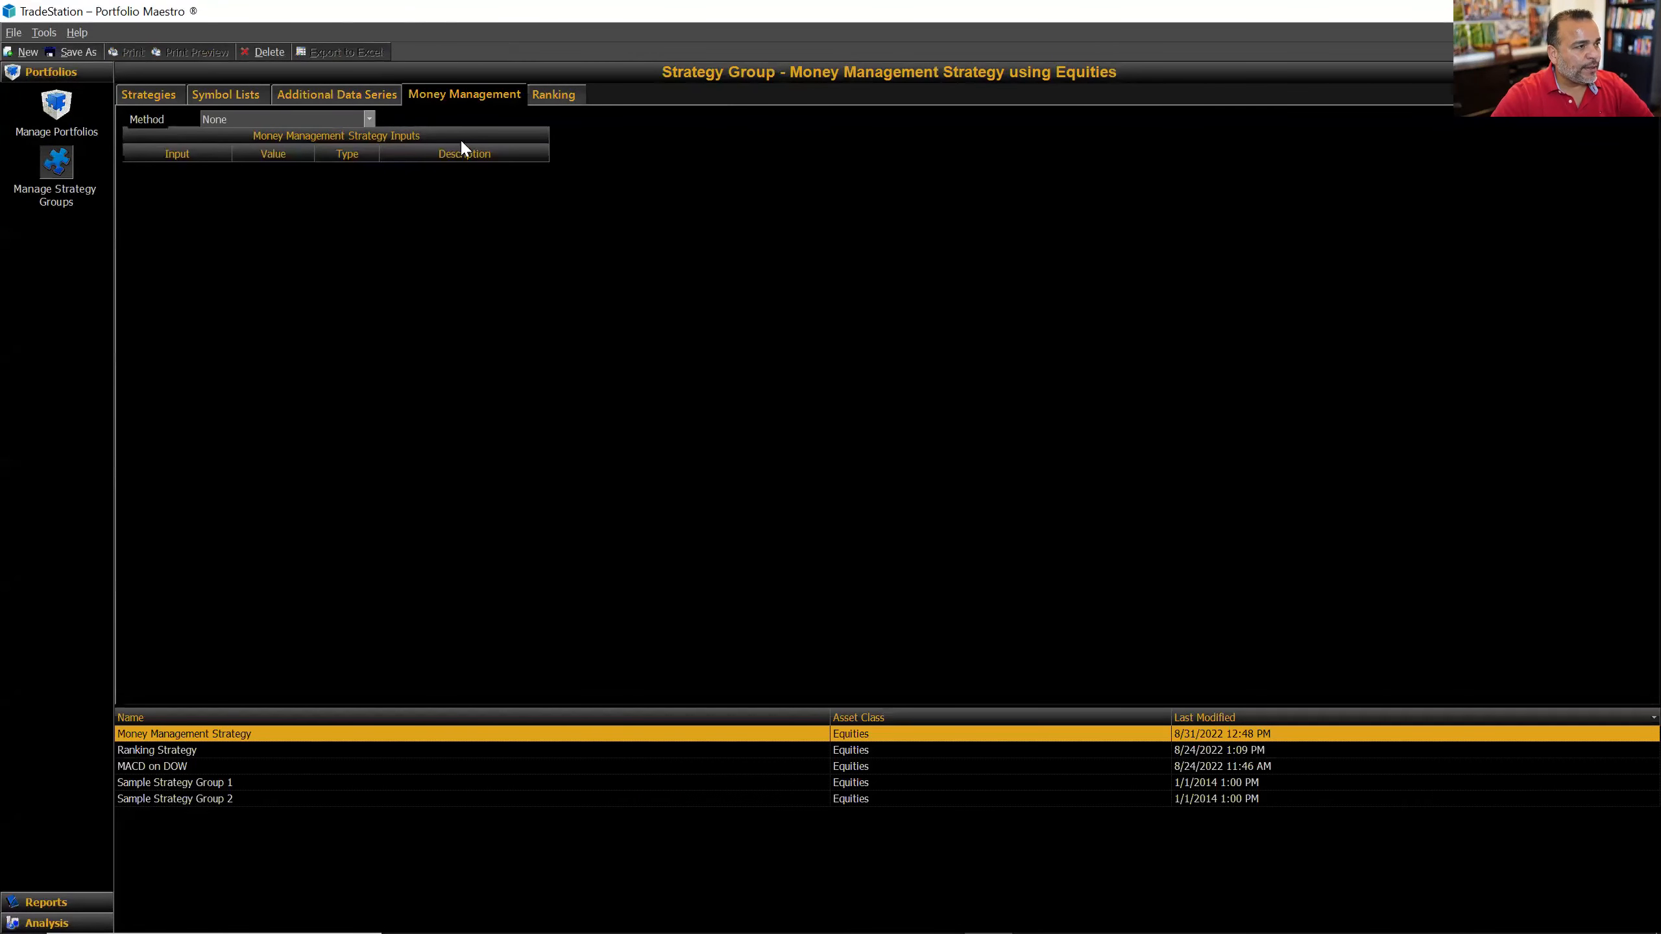
pyautogui.click(369, 120)
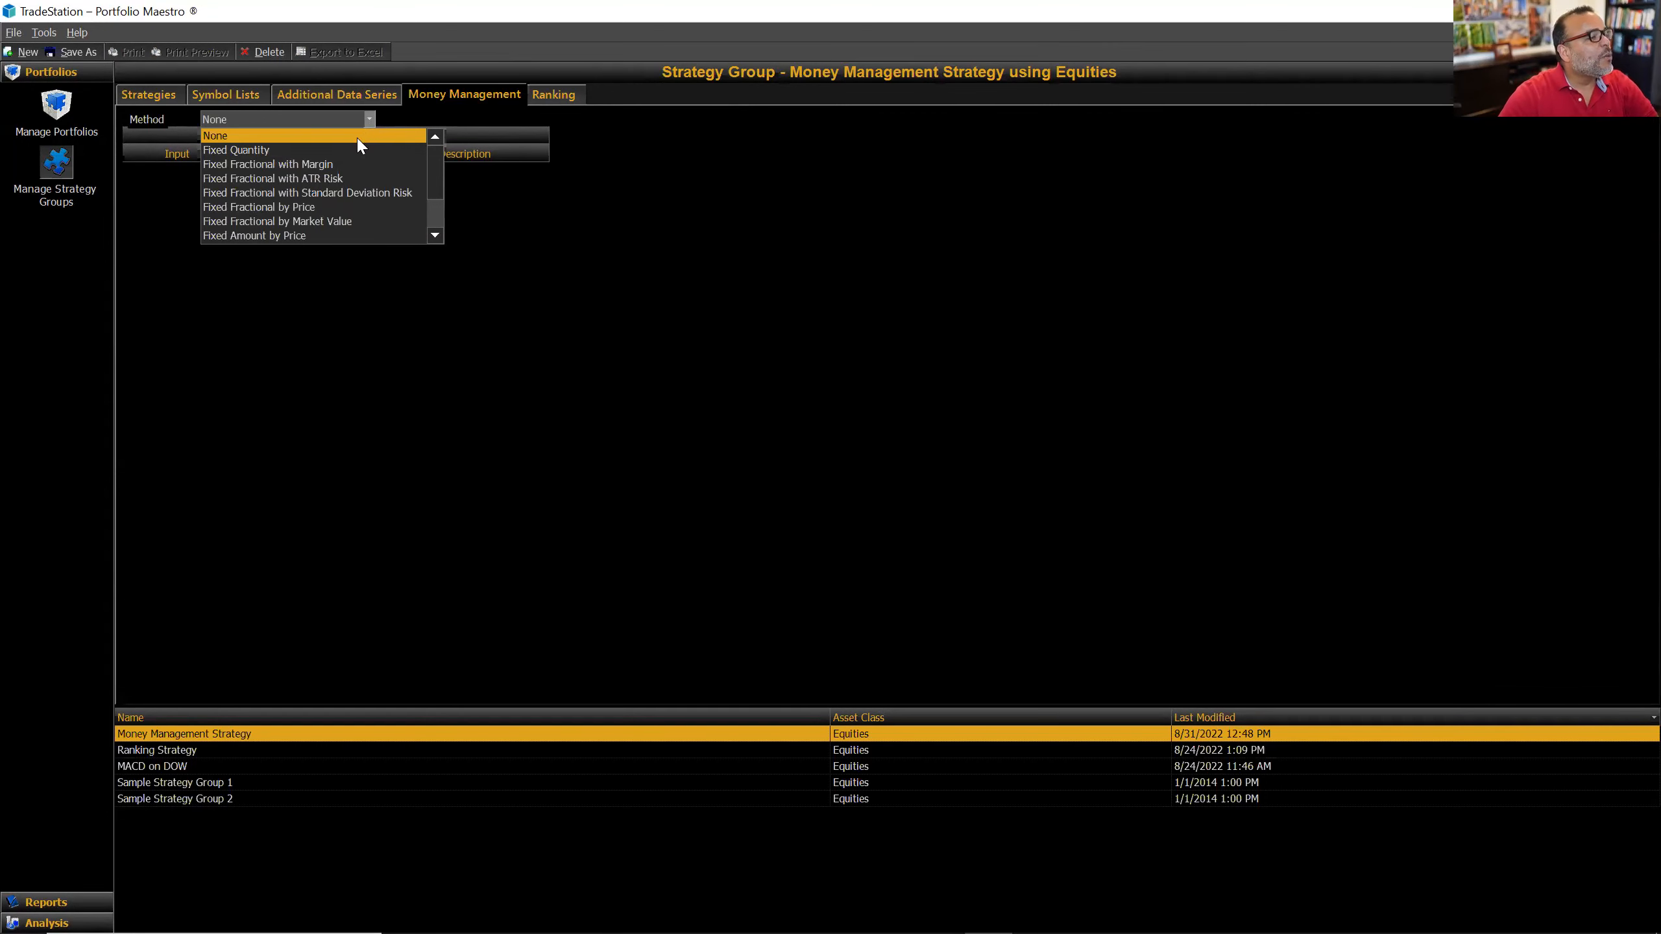
pyautogui.click(324, 150)
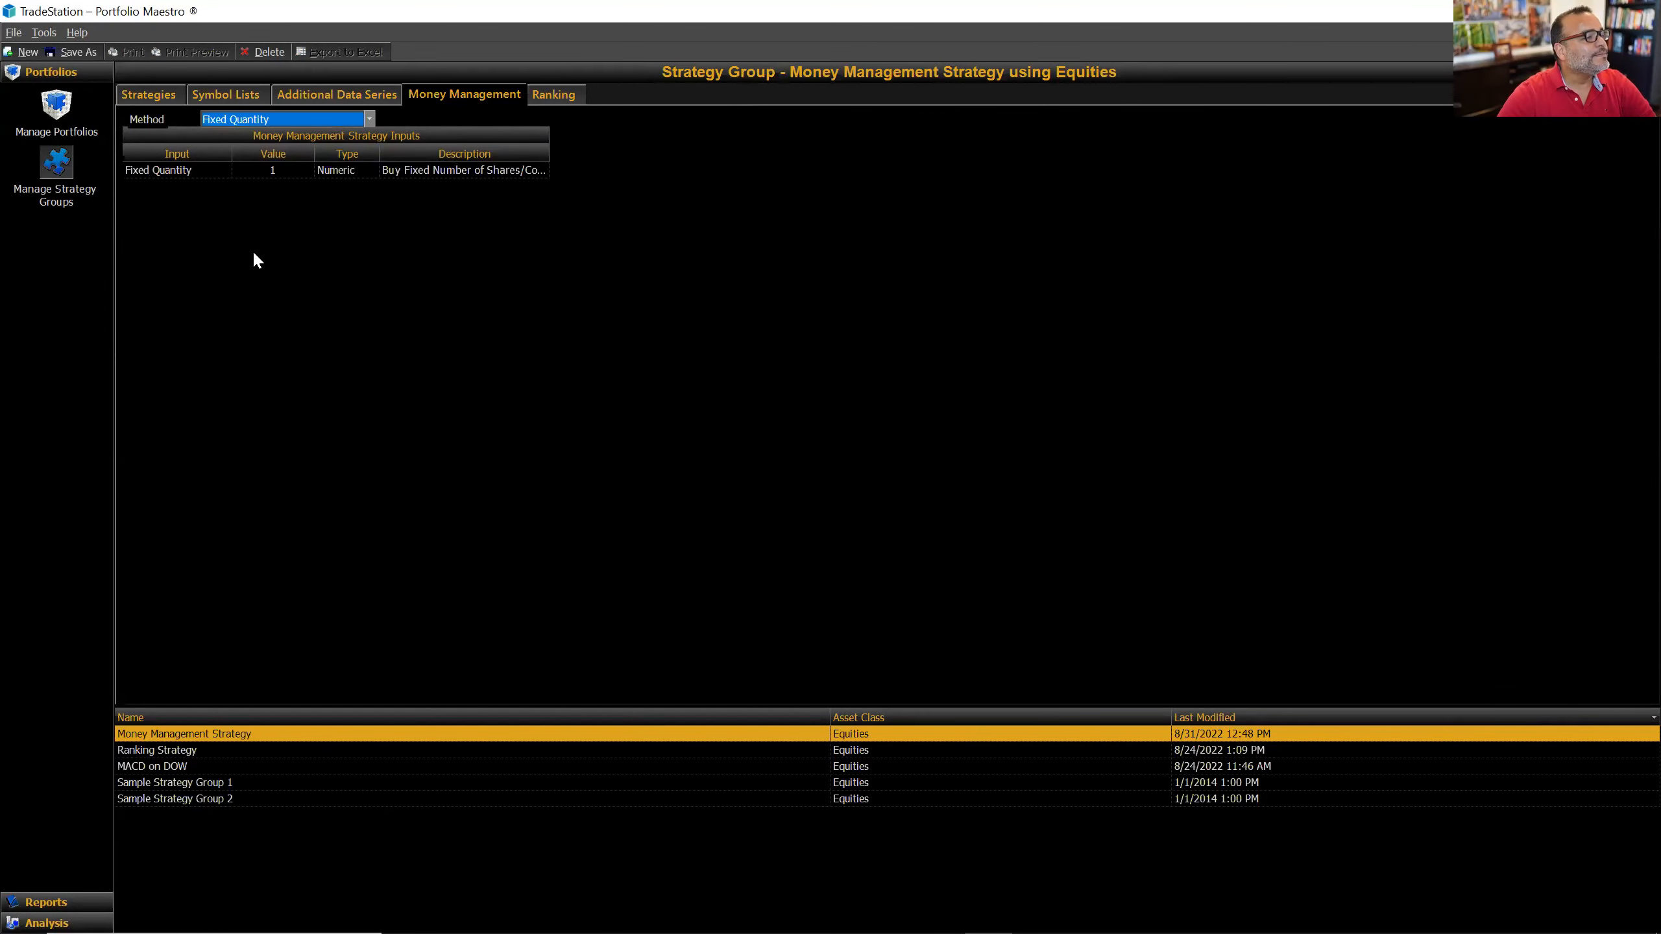
pyautogui.click(370, 119)
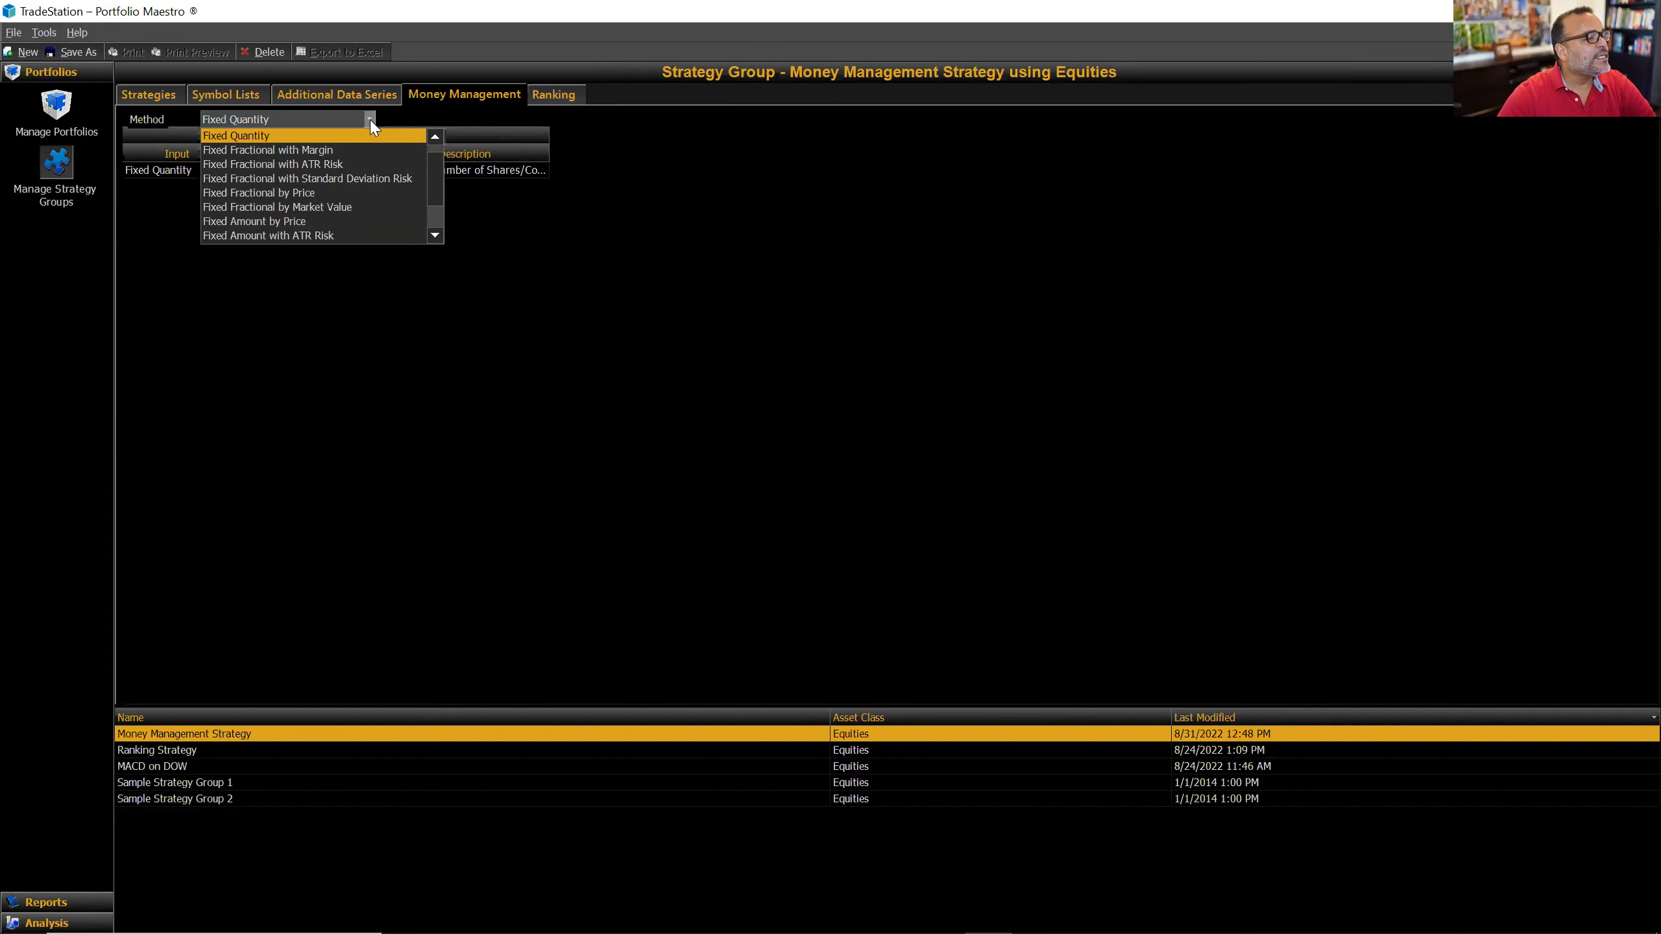
pyautogui.click(299, 223)
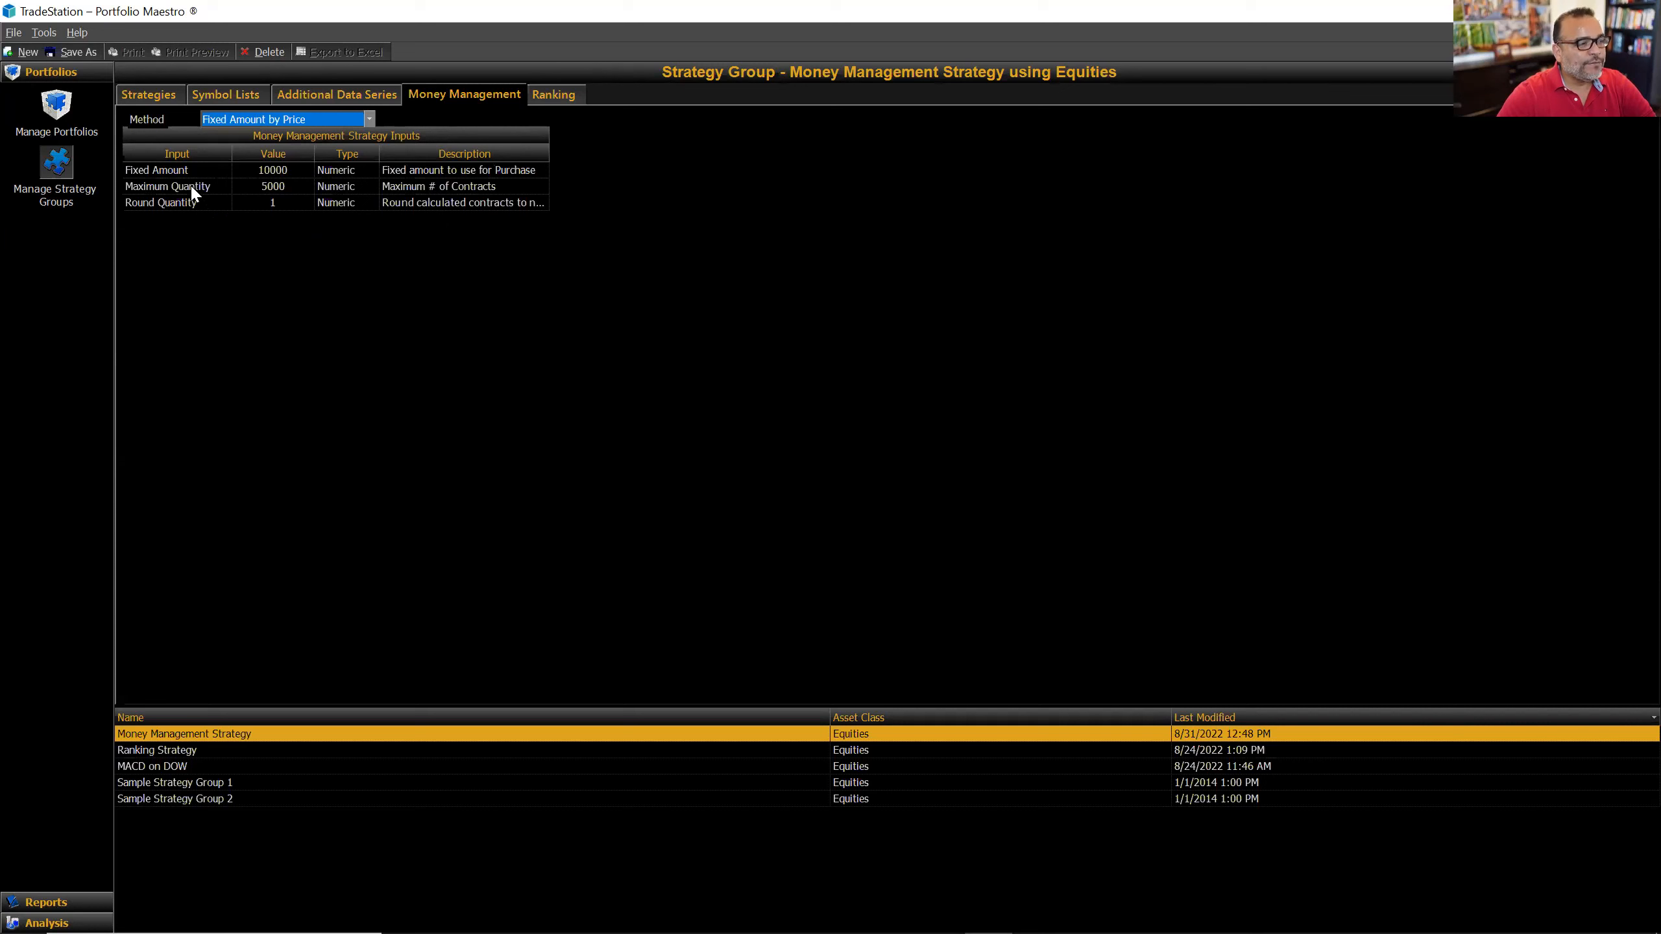
# Step: Review the inputs: Fixed Amount 10000, Maximum Quantity 5000 and Round Quantity 1
pyautogui.click(288, 170)
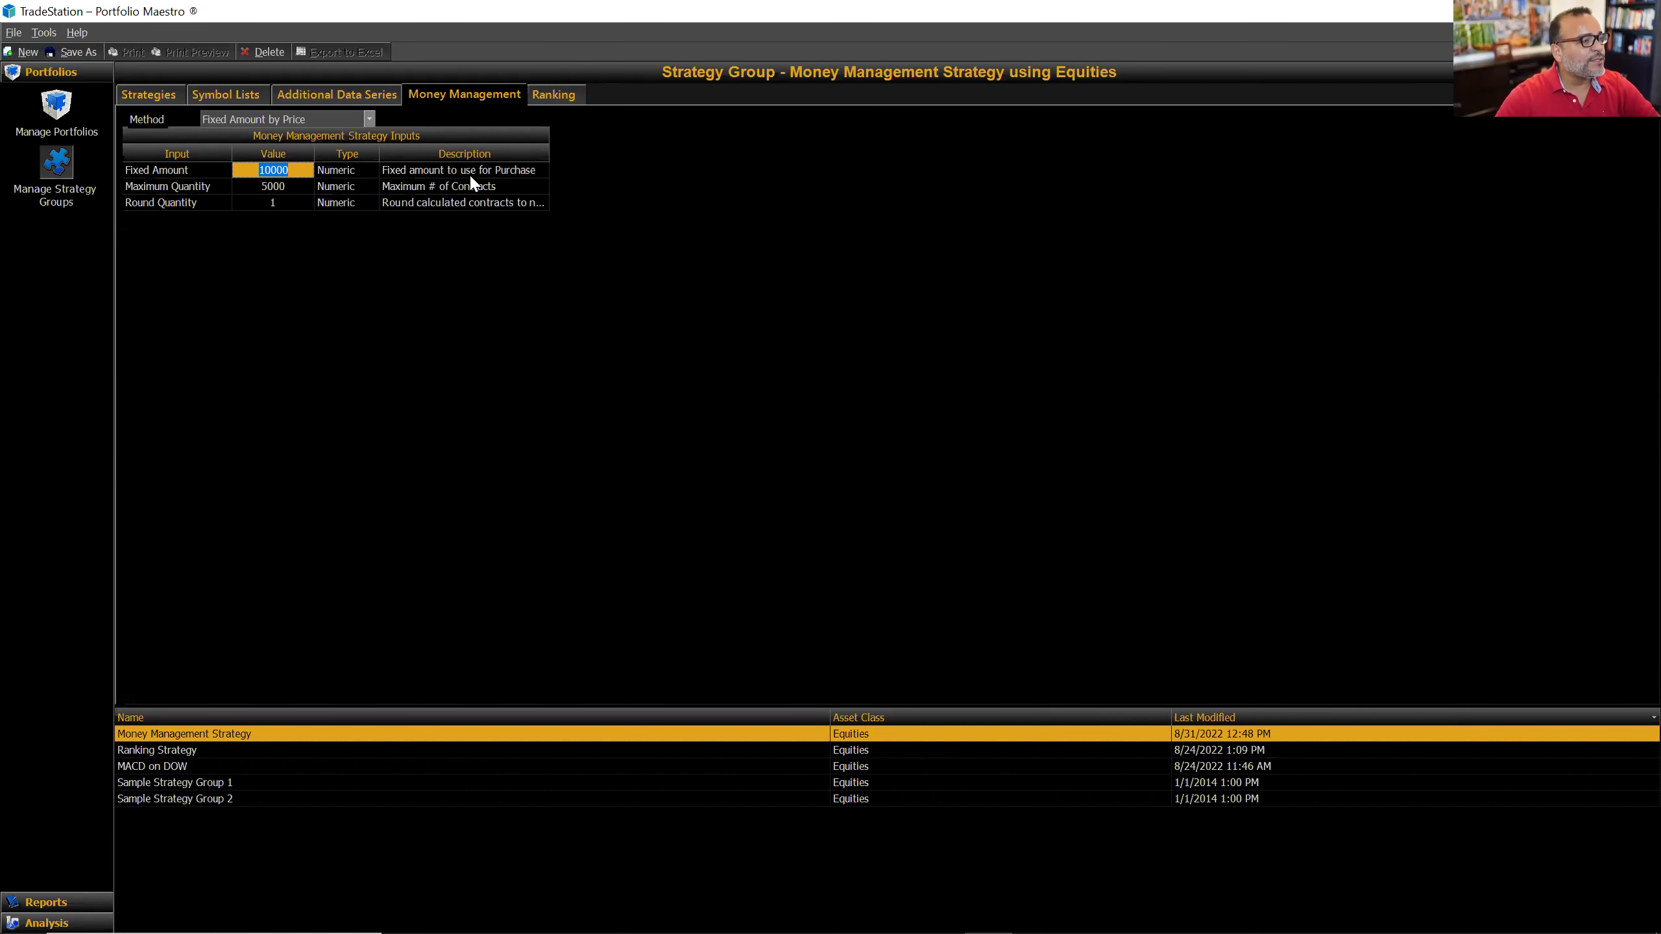
pyautogui.click(301, 186)
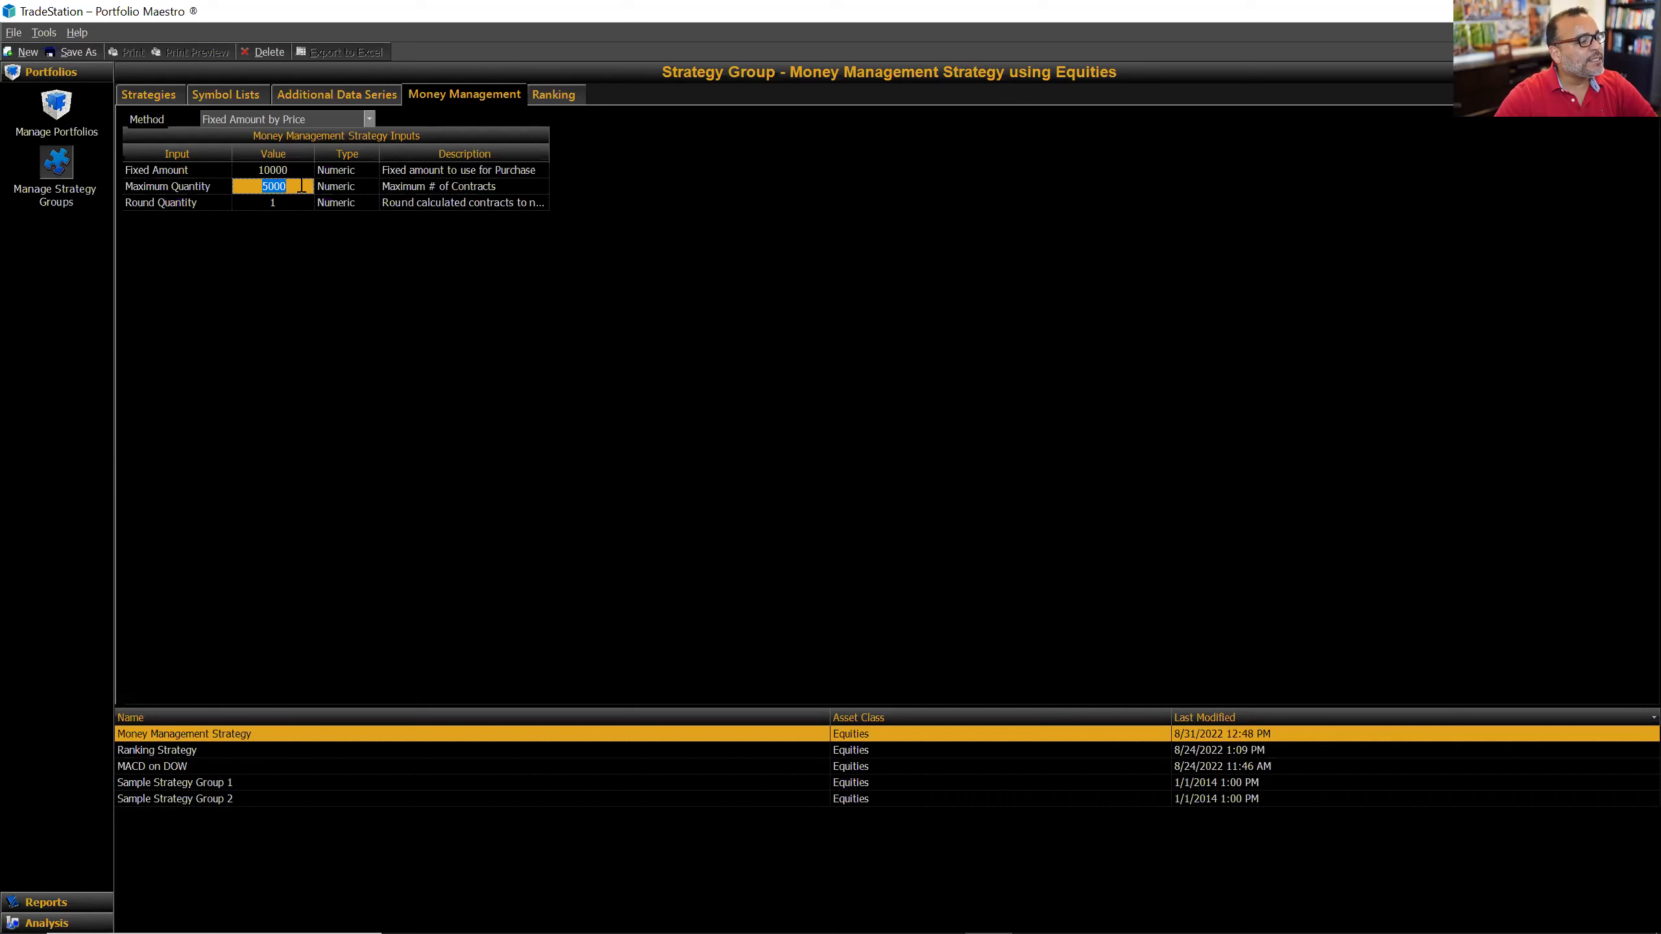
pyautogui.click(292, 204)
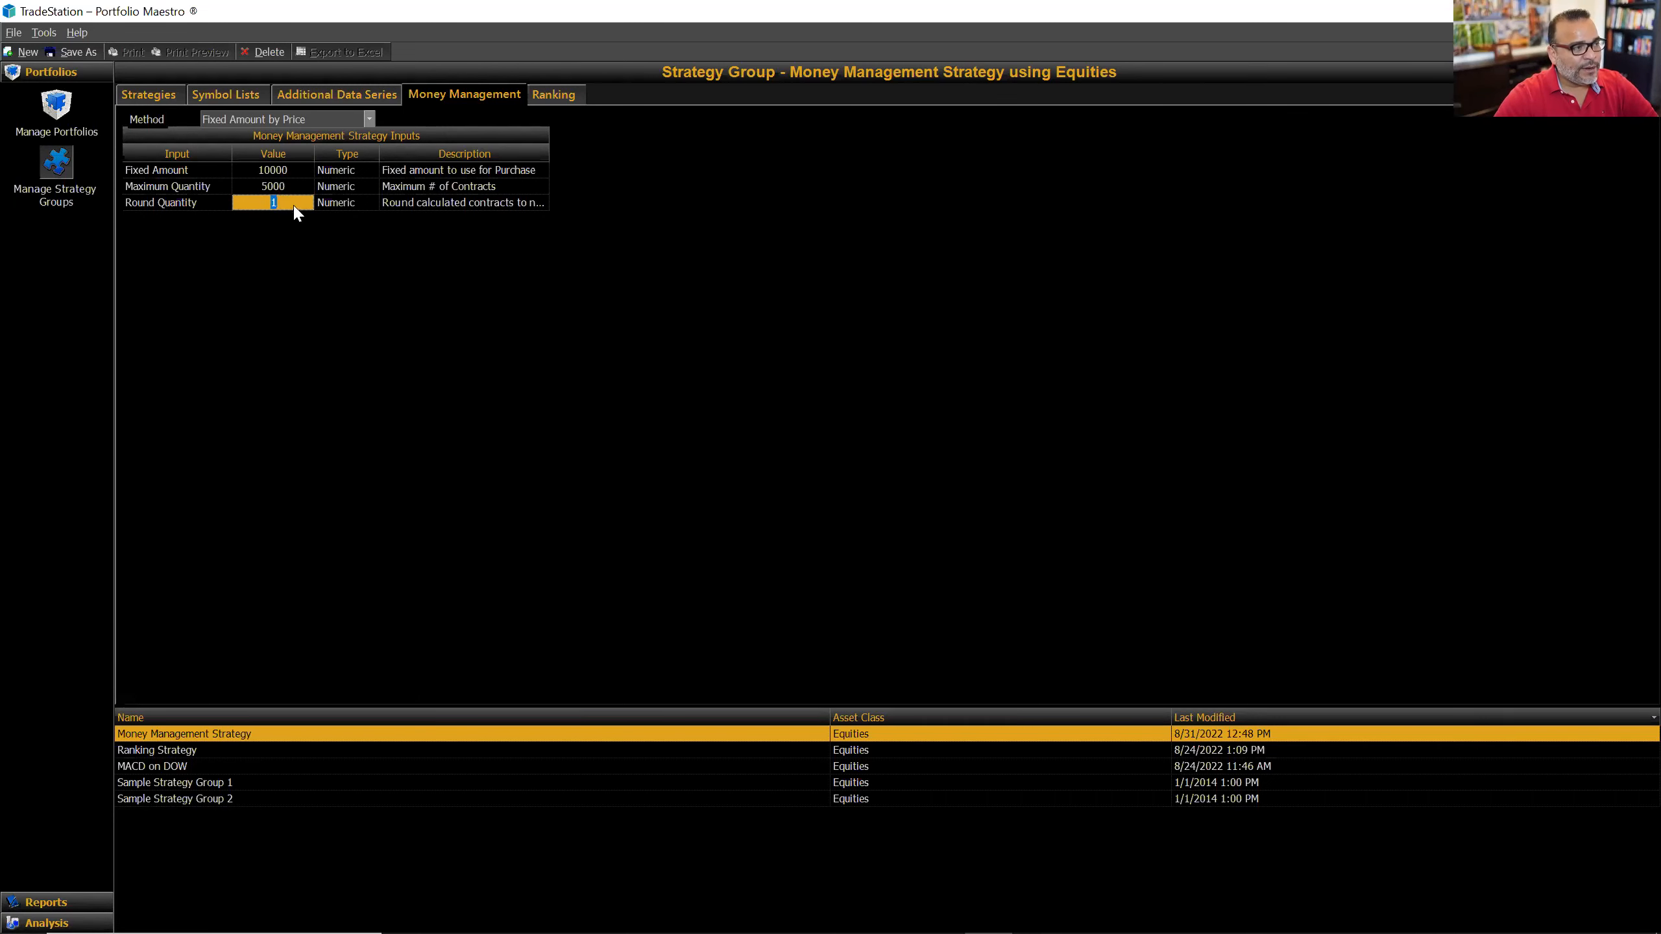
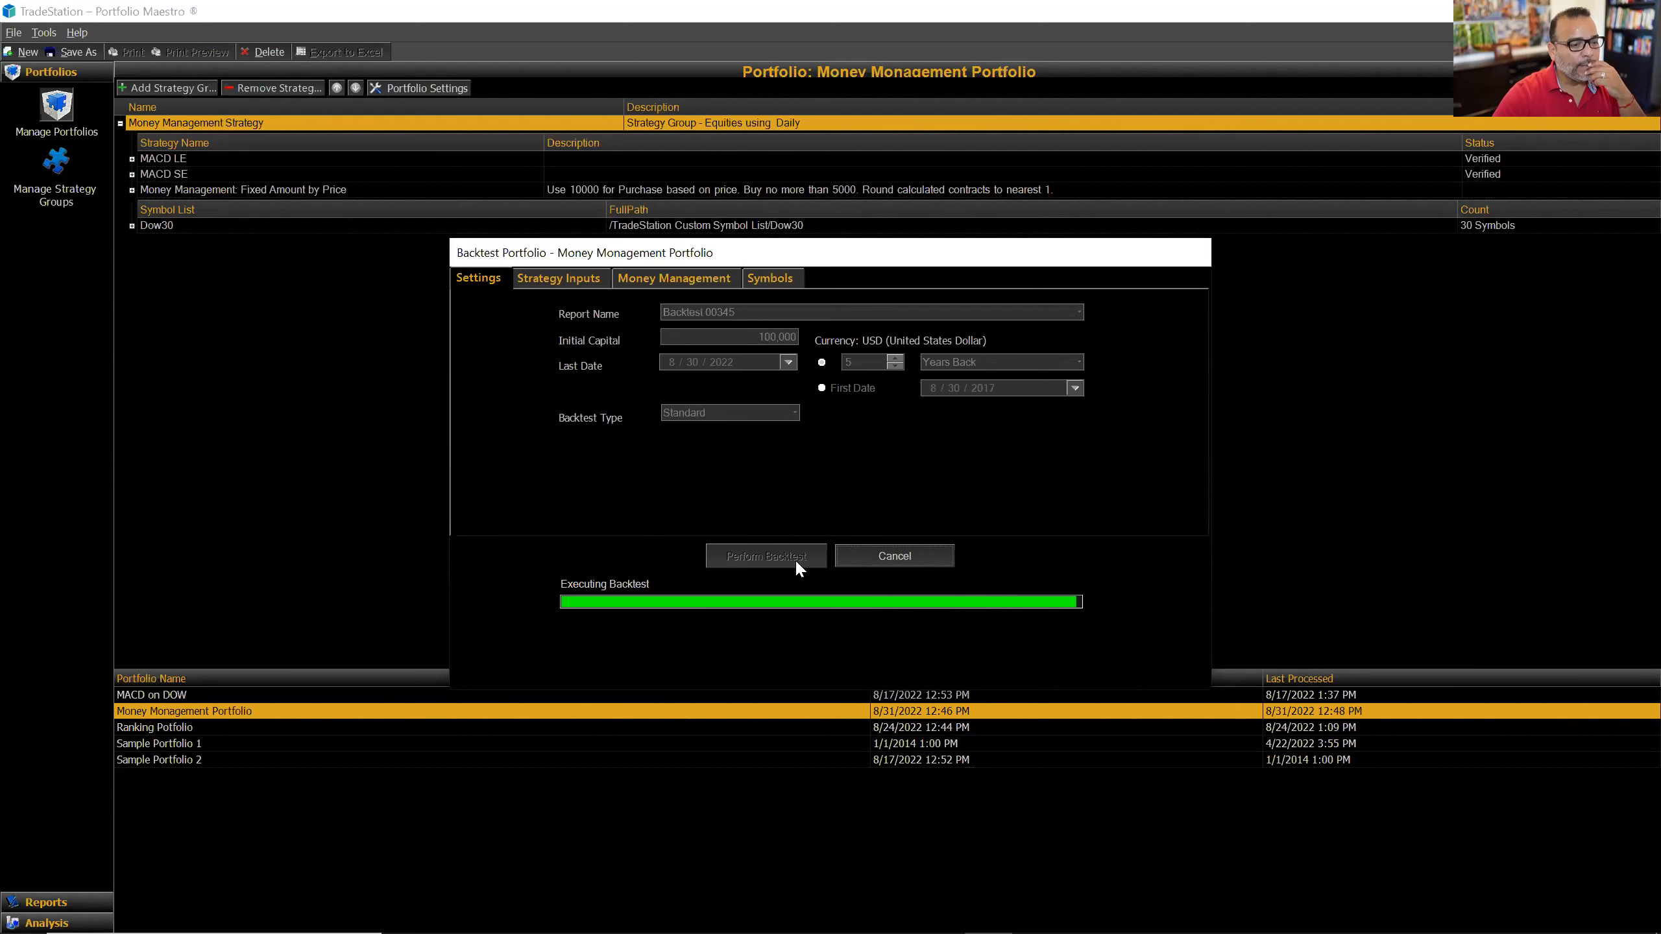
# Step: Open the performance report for the finished Backtest 00345
pyautogui.click(772, 509)
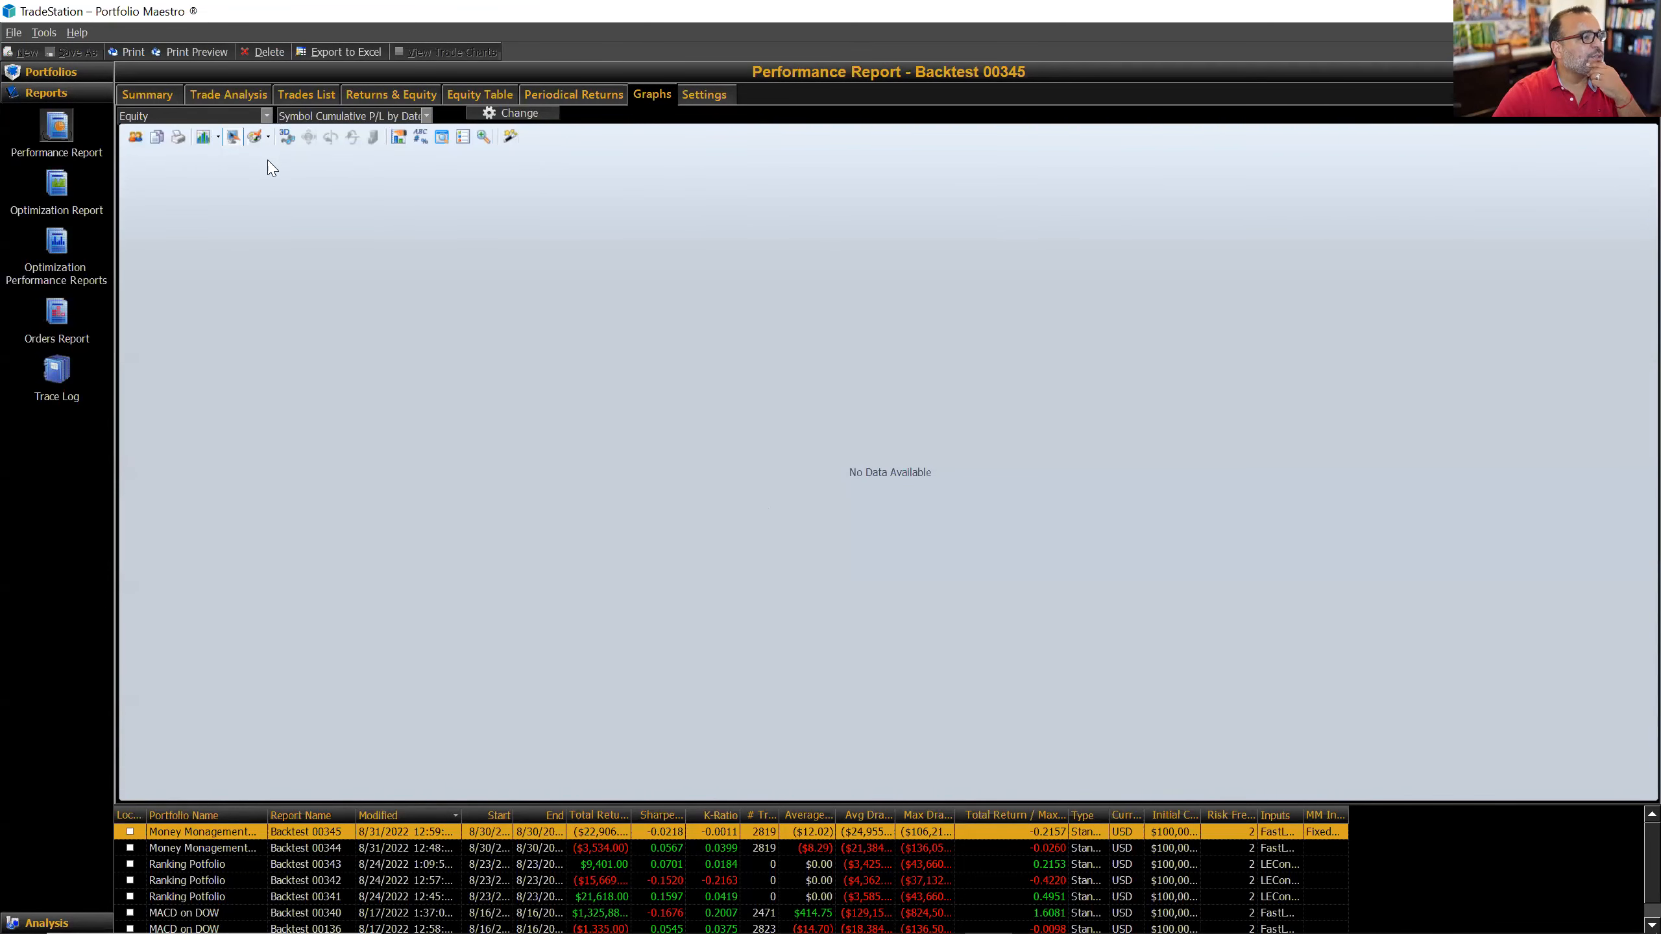
# Step: Review Backtest 00345's Summary statistics, highlighting the Total Return row
pyautogui.click(148, 95)
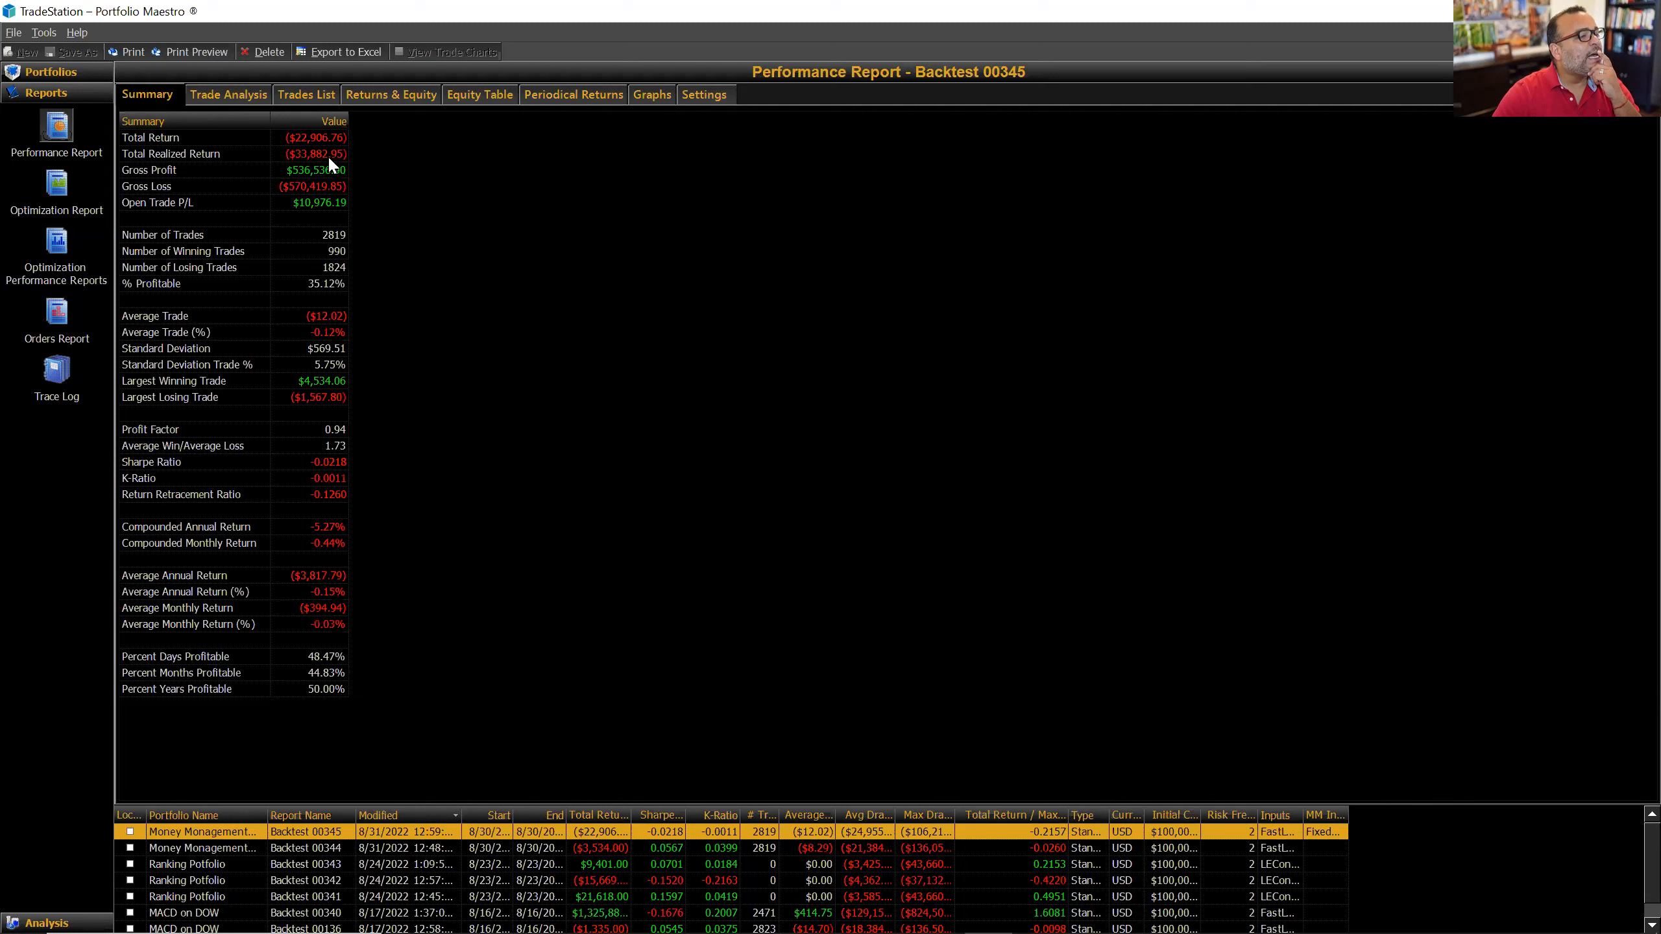
pyautogui.moveTo(329, 158)
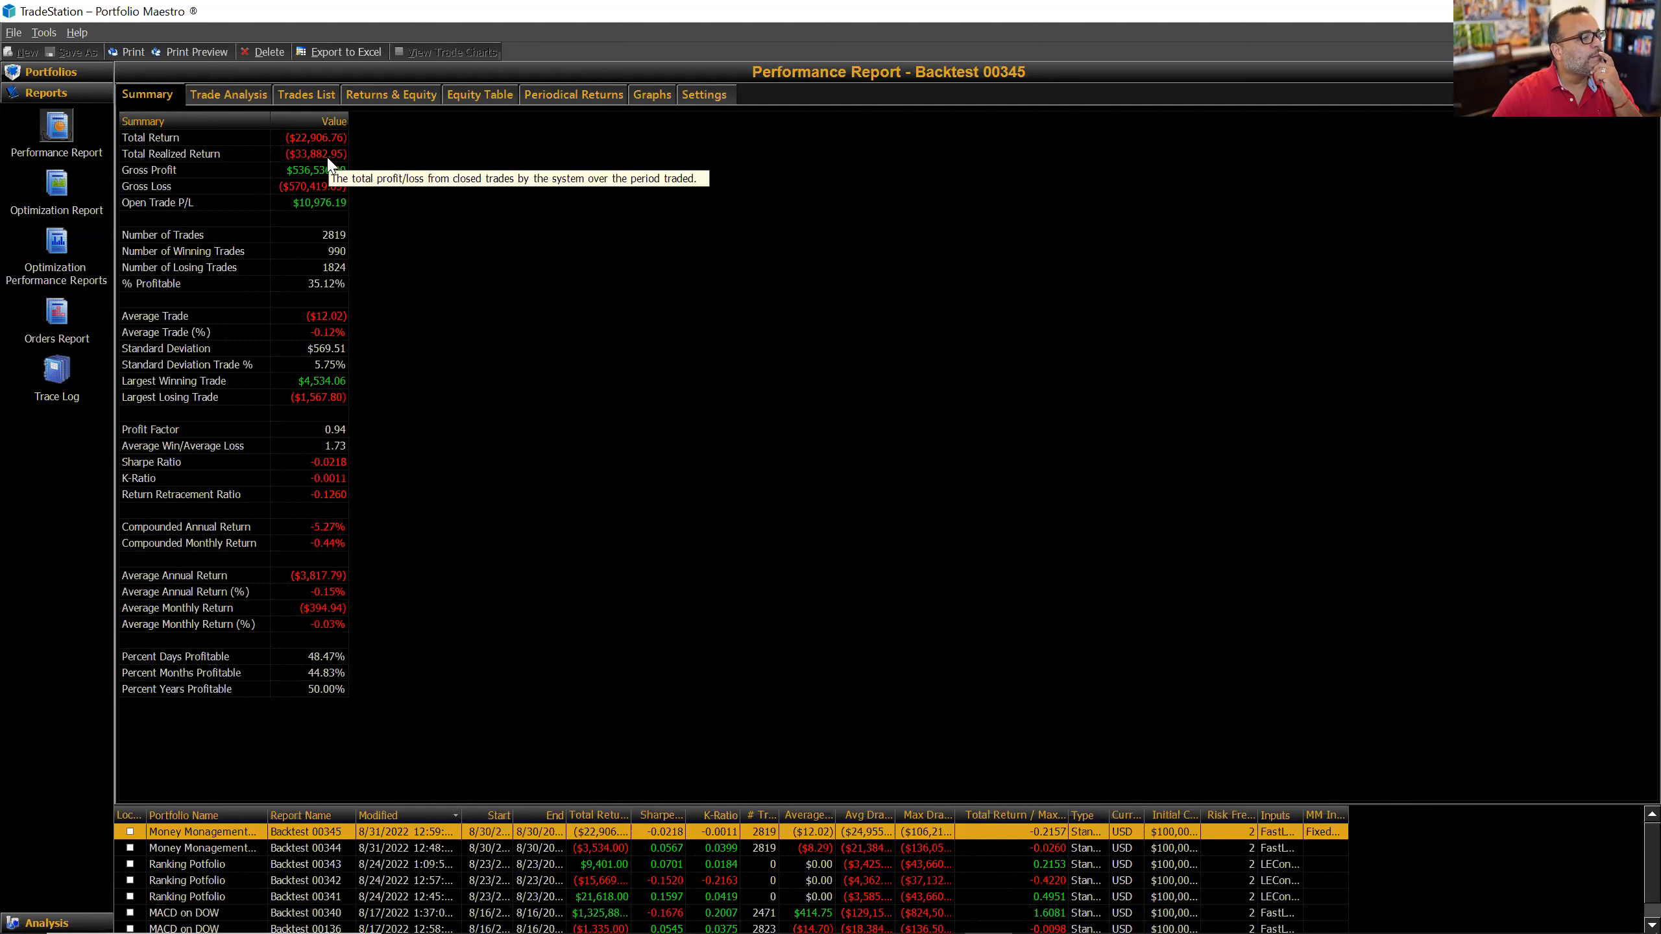
pyautogui.click(331, 138)
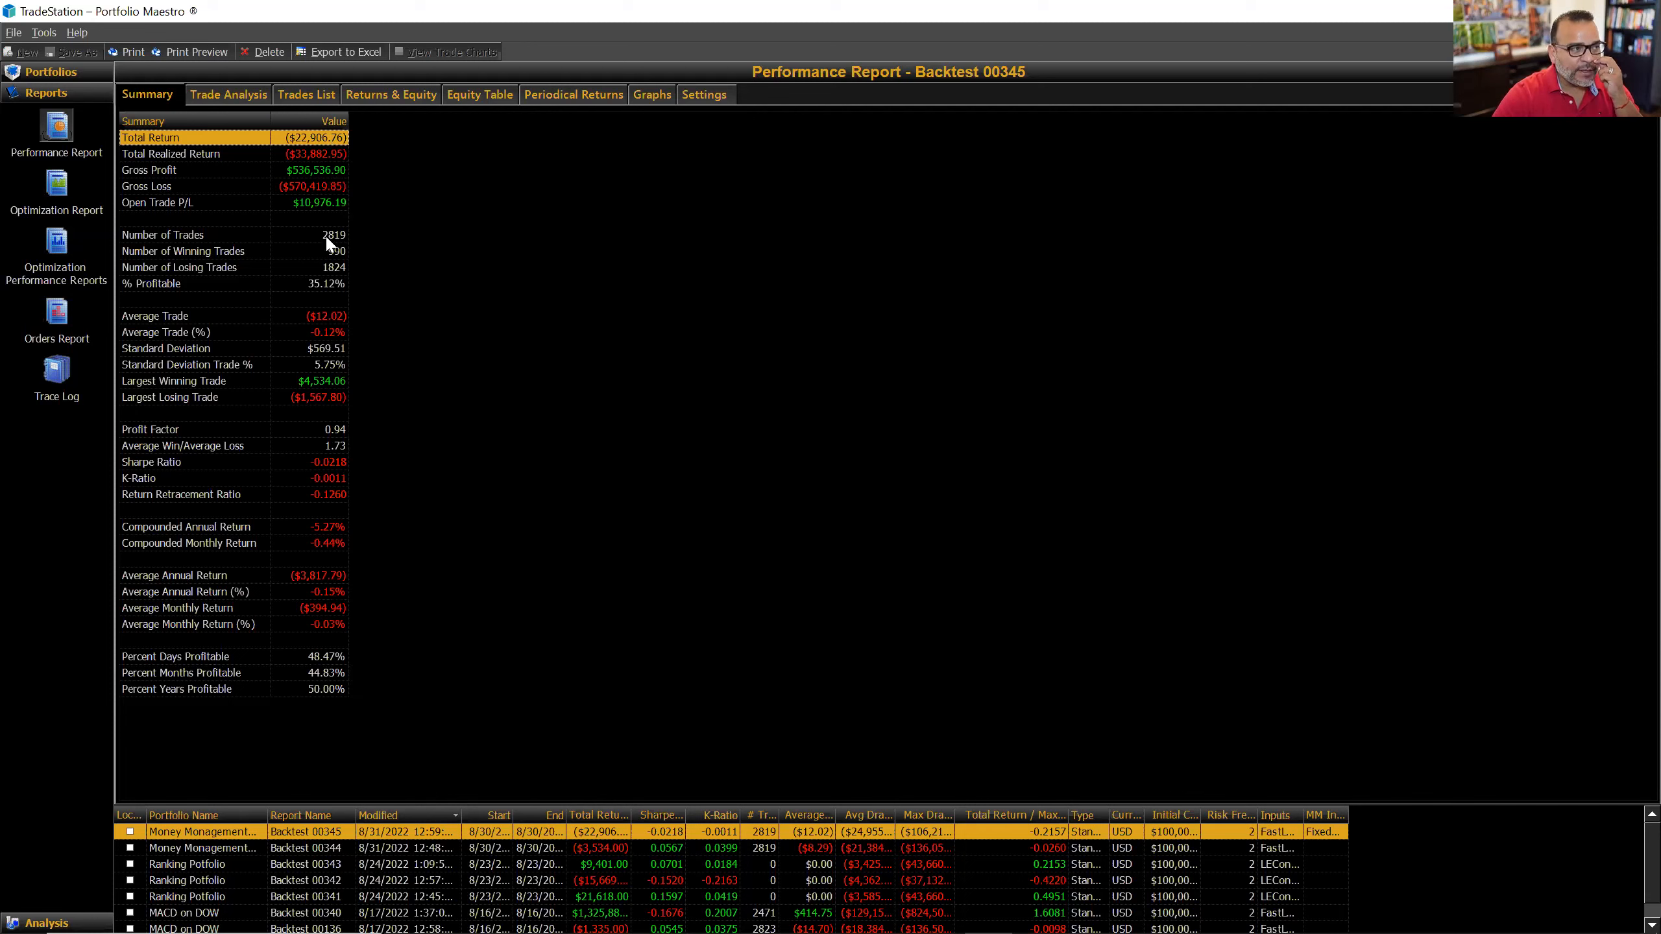
# Step: Bring up the View/Hide Report Symbols list on the Trade Analysis page
pyautogui.moveTo(315, 286)
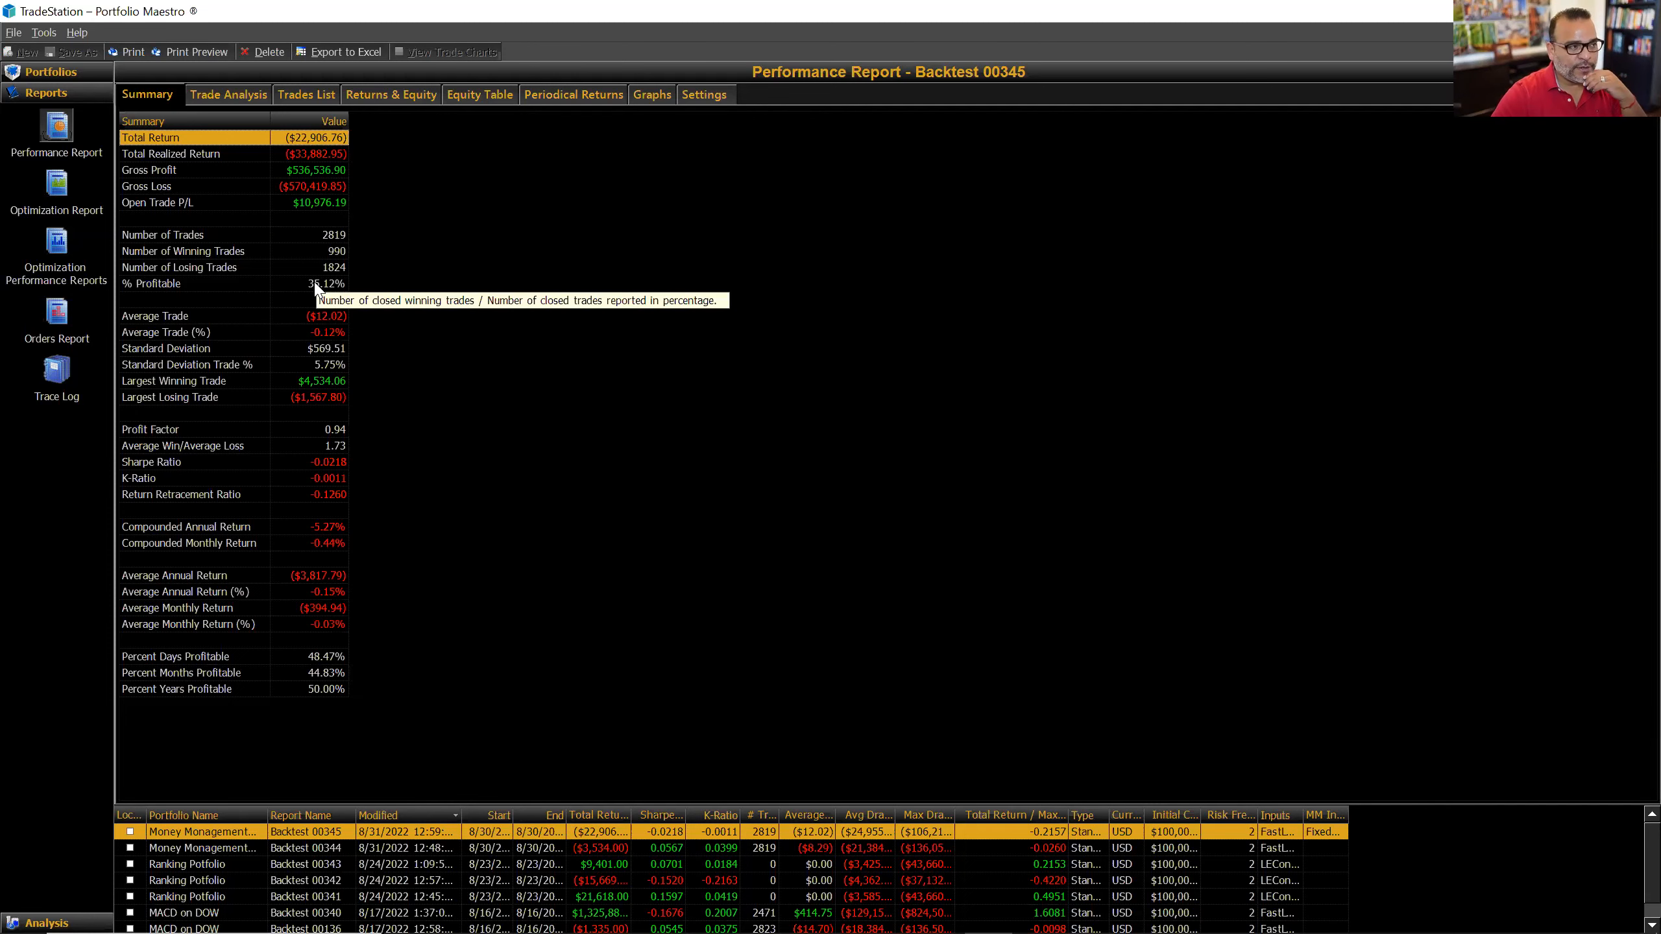
pyautogui.click(255, 99)
pyautogui.click(1600, 795)
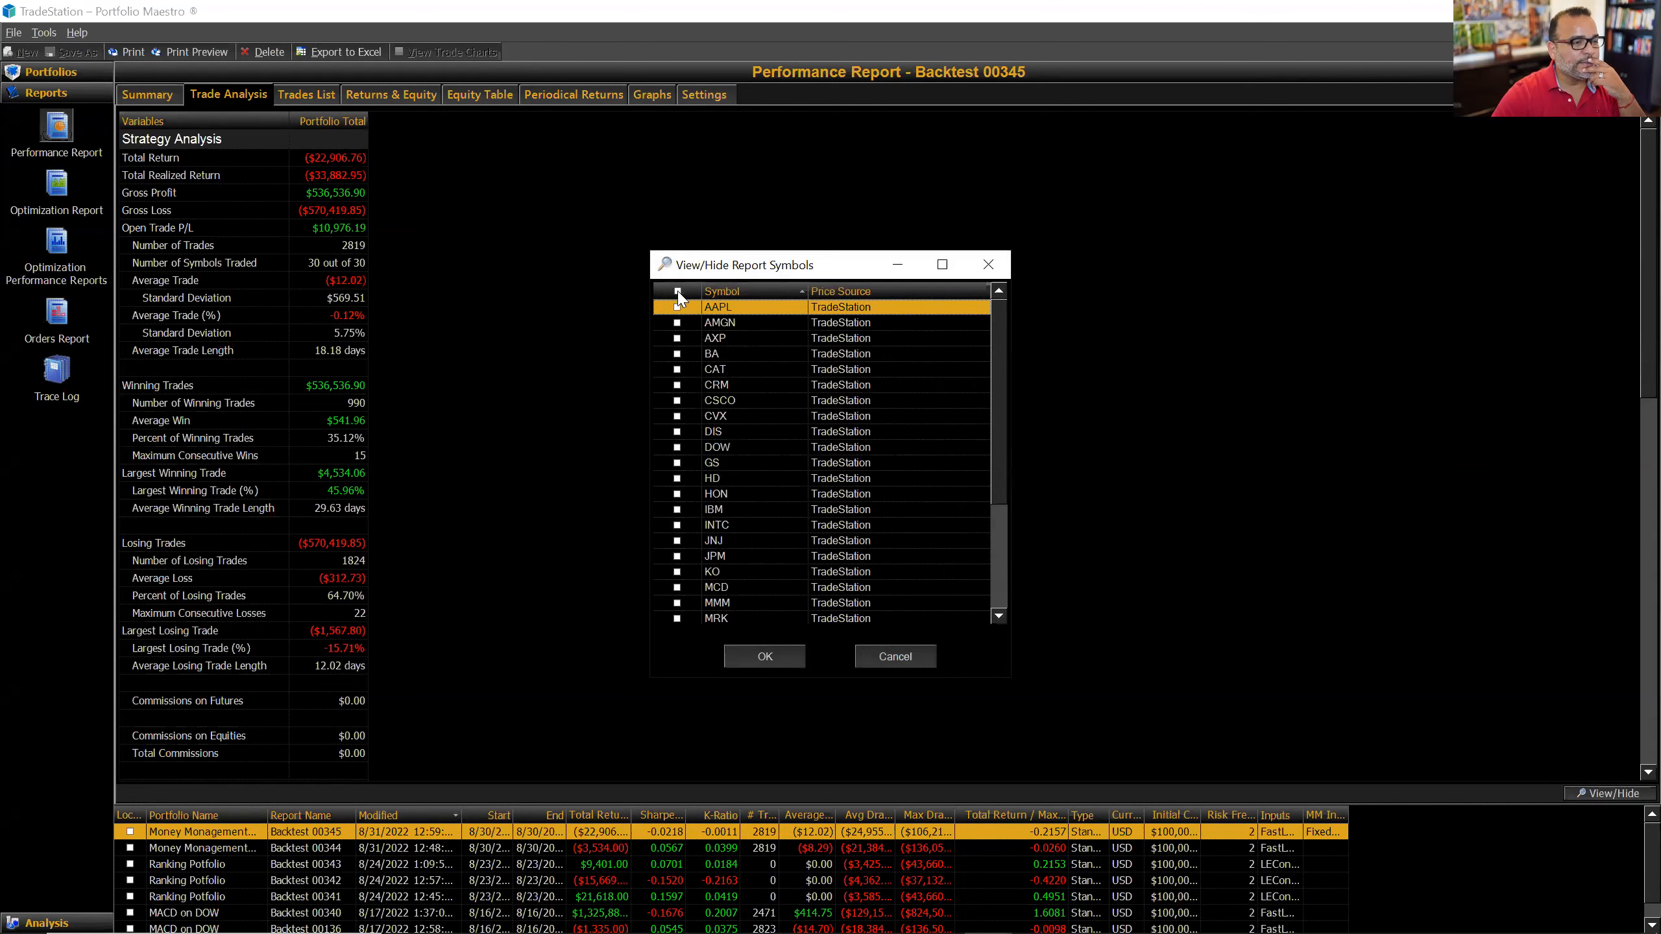
# Step: Keep all symbols in the trade analysis, scan their columns, then chart Symbol Cumulative P/L by Date
pyautogui.click(765, 656)
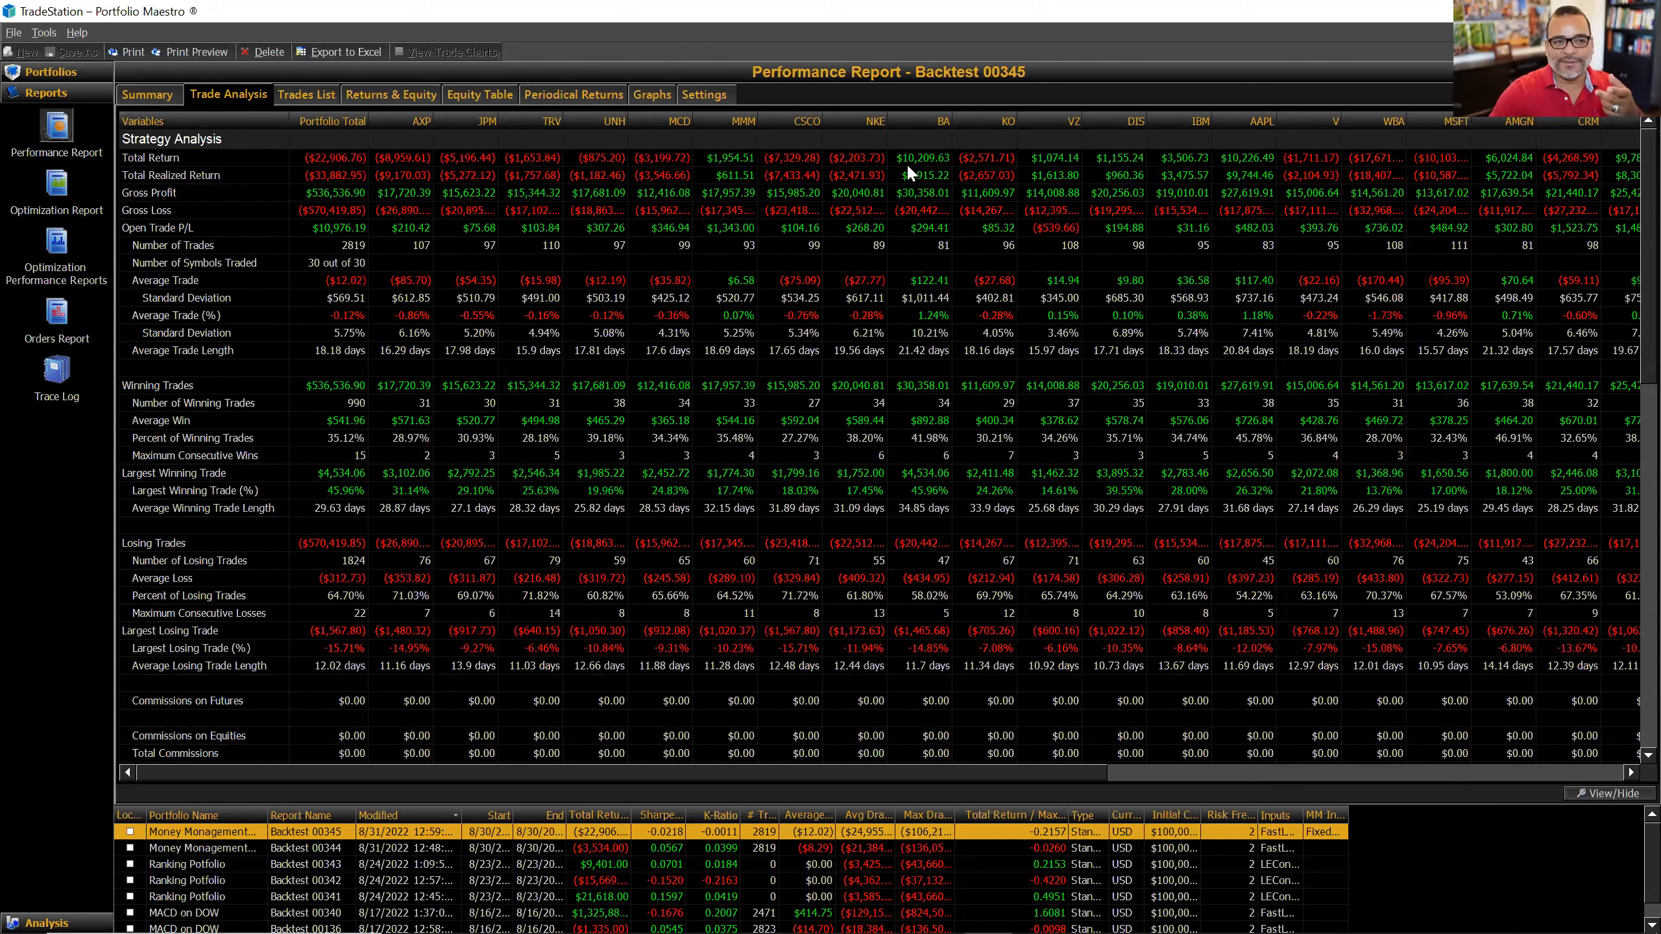
pyautogui.click(1144, 774)
pyautogui.moveTo(1609, 812); pyautogui.dragTo(977, 799)
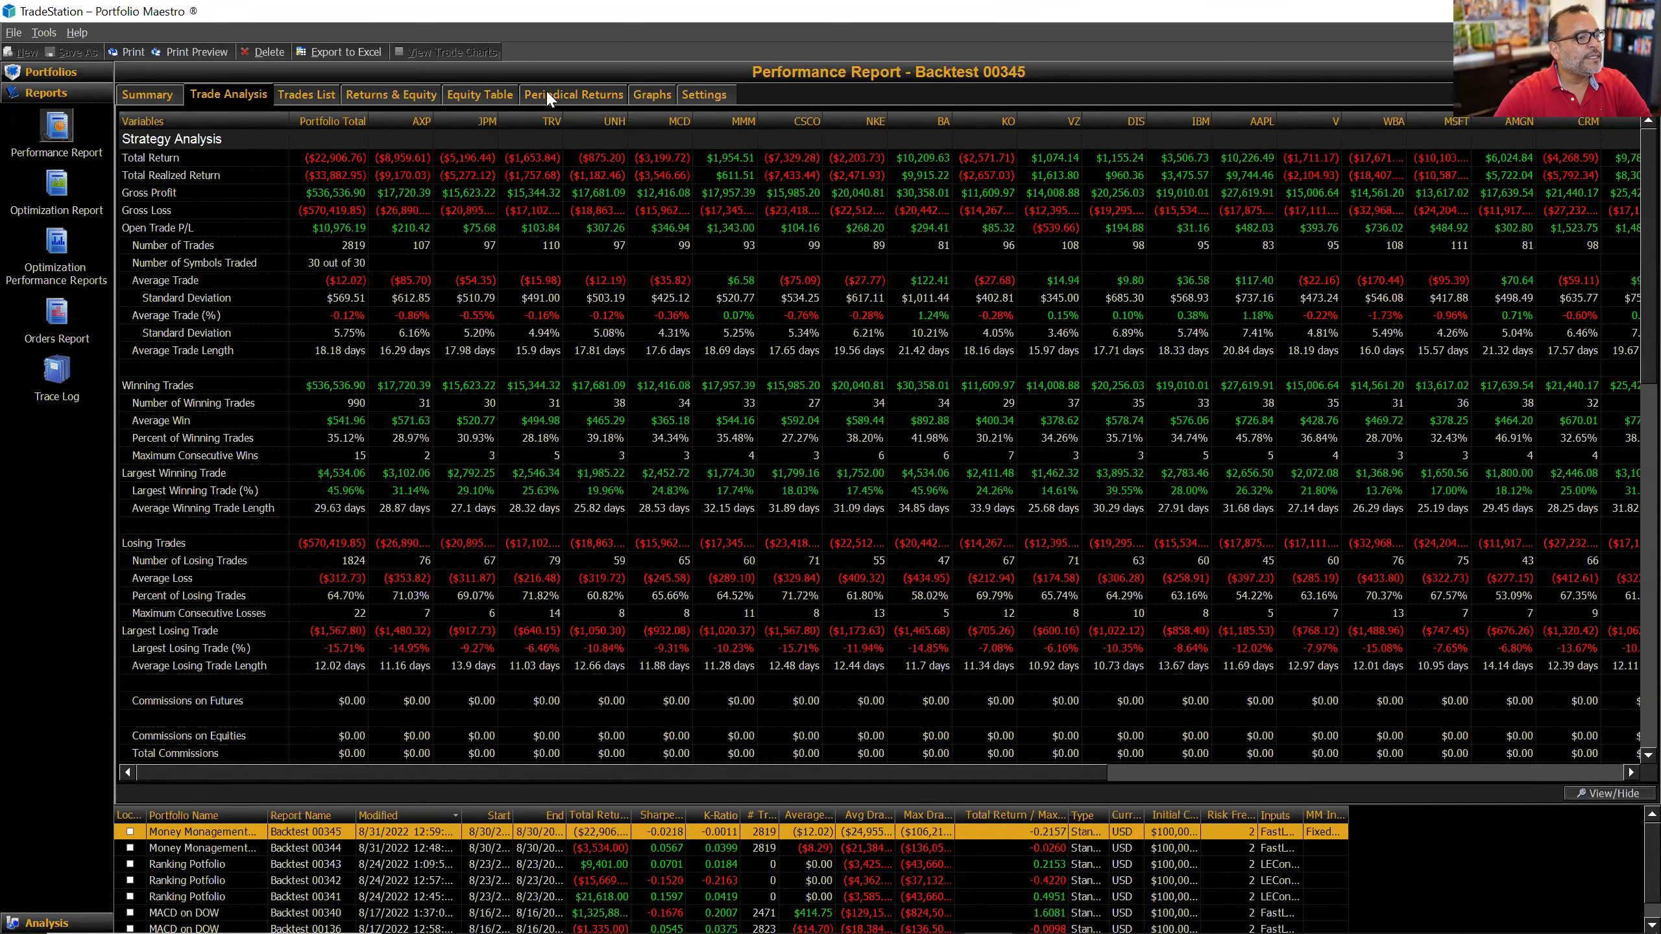
pyautogui.click(657, 95)
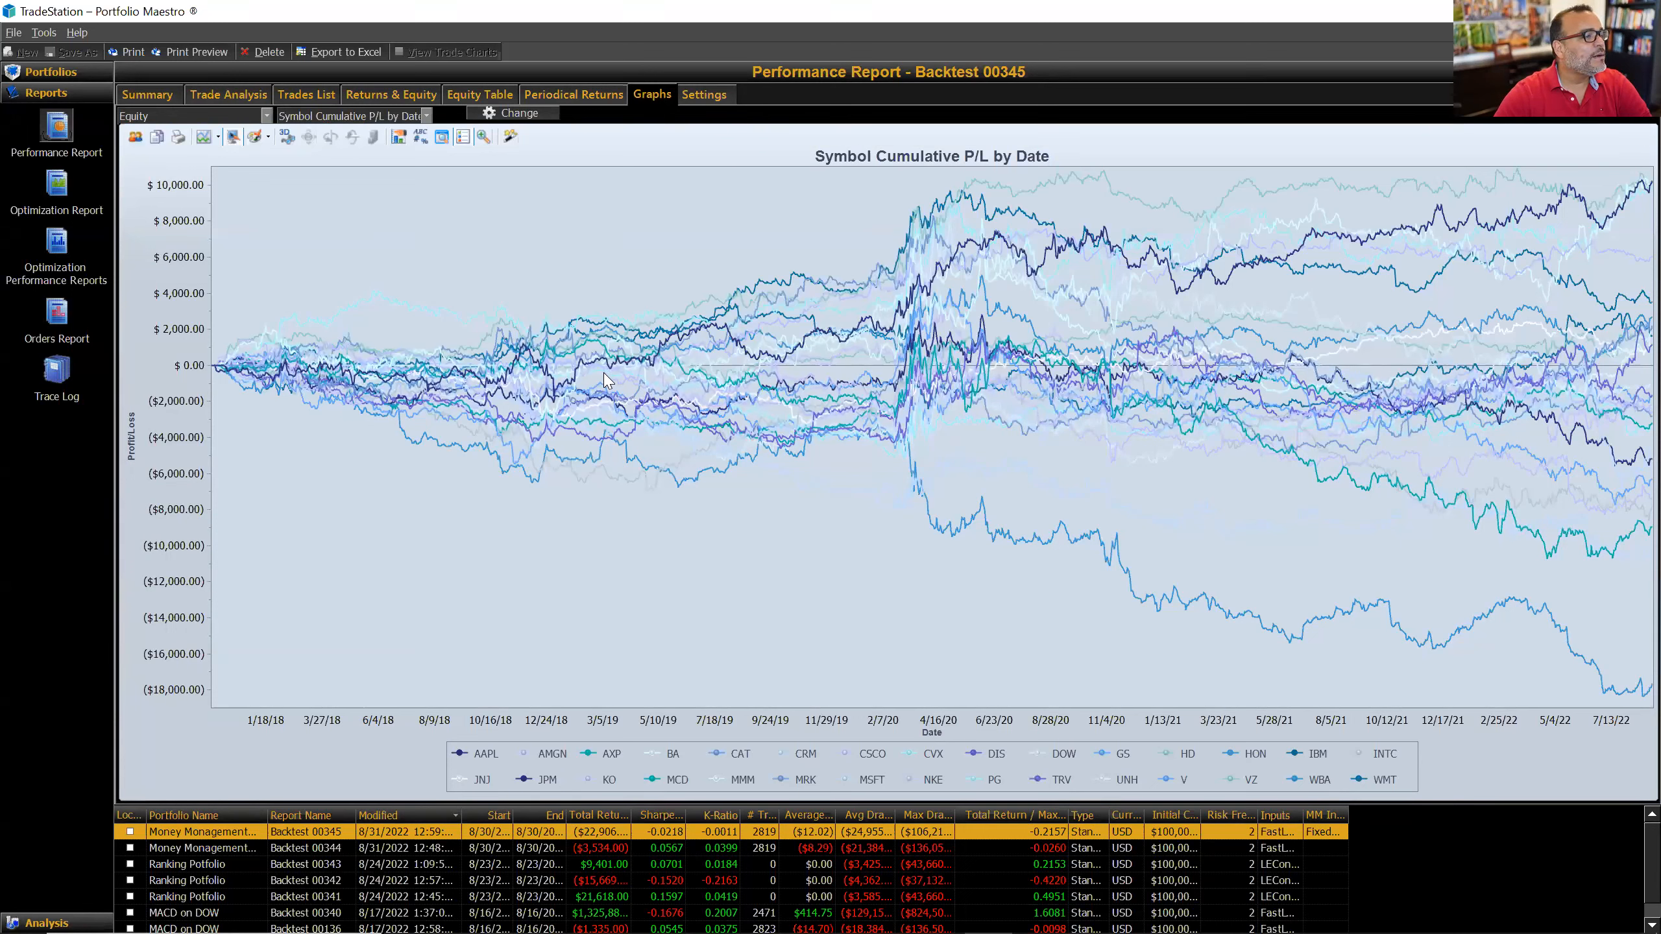
# Step: Isolate WBA's losing line on the cumulative P/L chart, restore all lines, and return to Trade Analysis
pyautogui.moveTo(1633, 694)
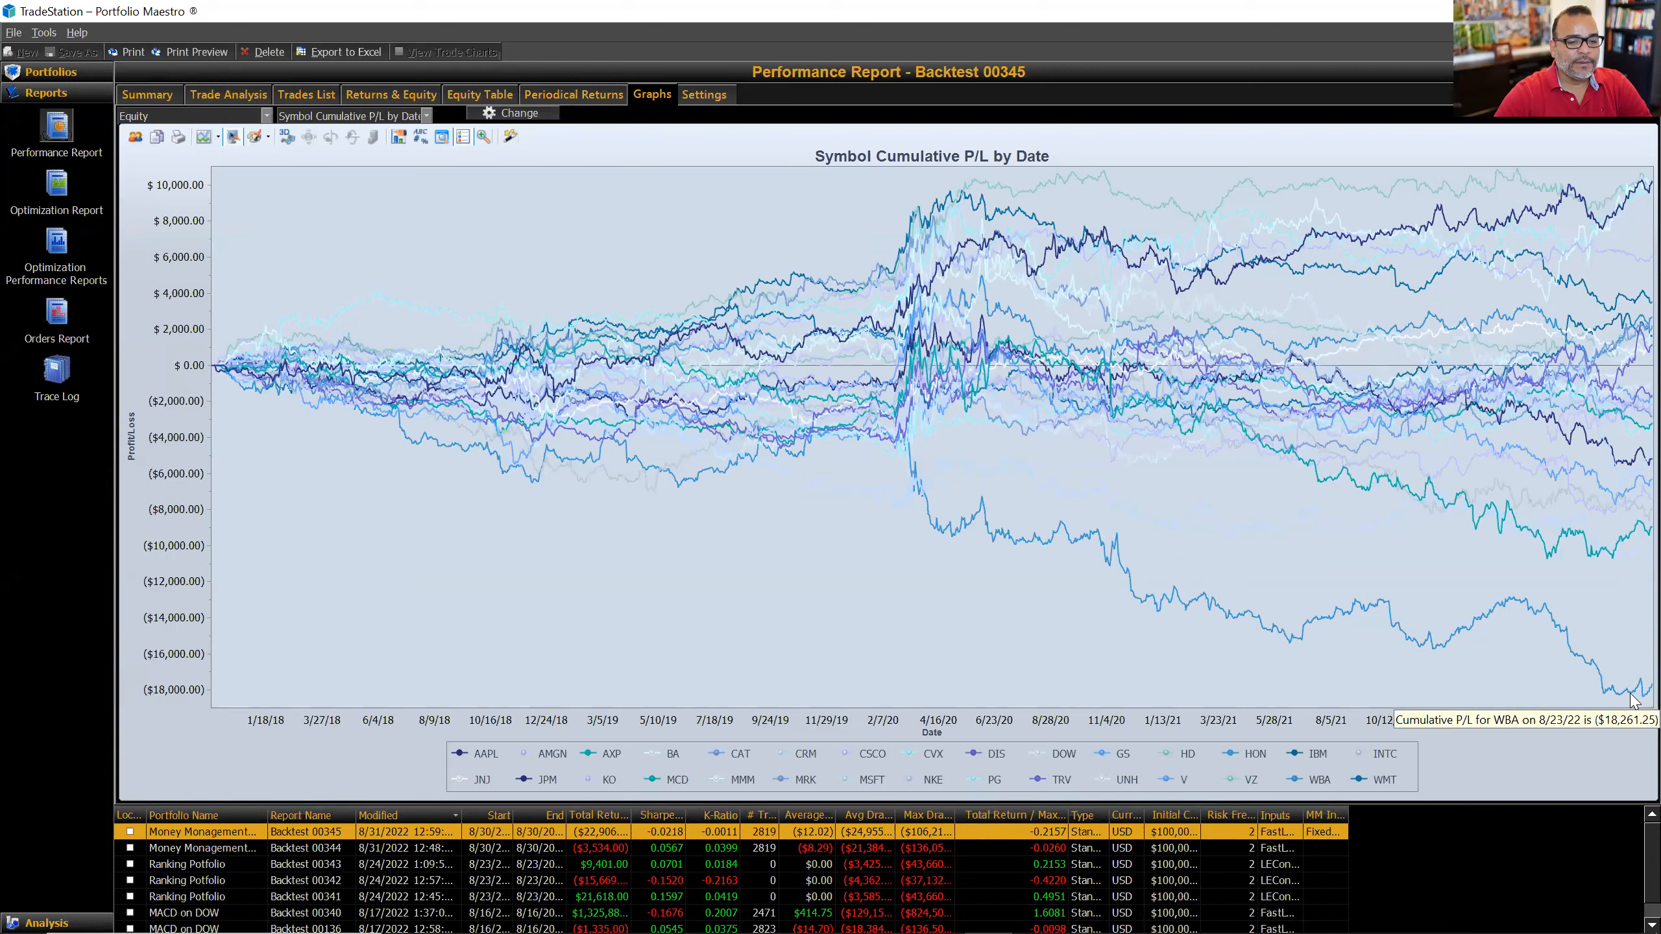
pyautogui.click(1631, 698)
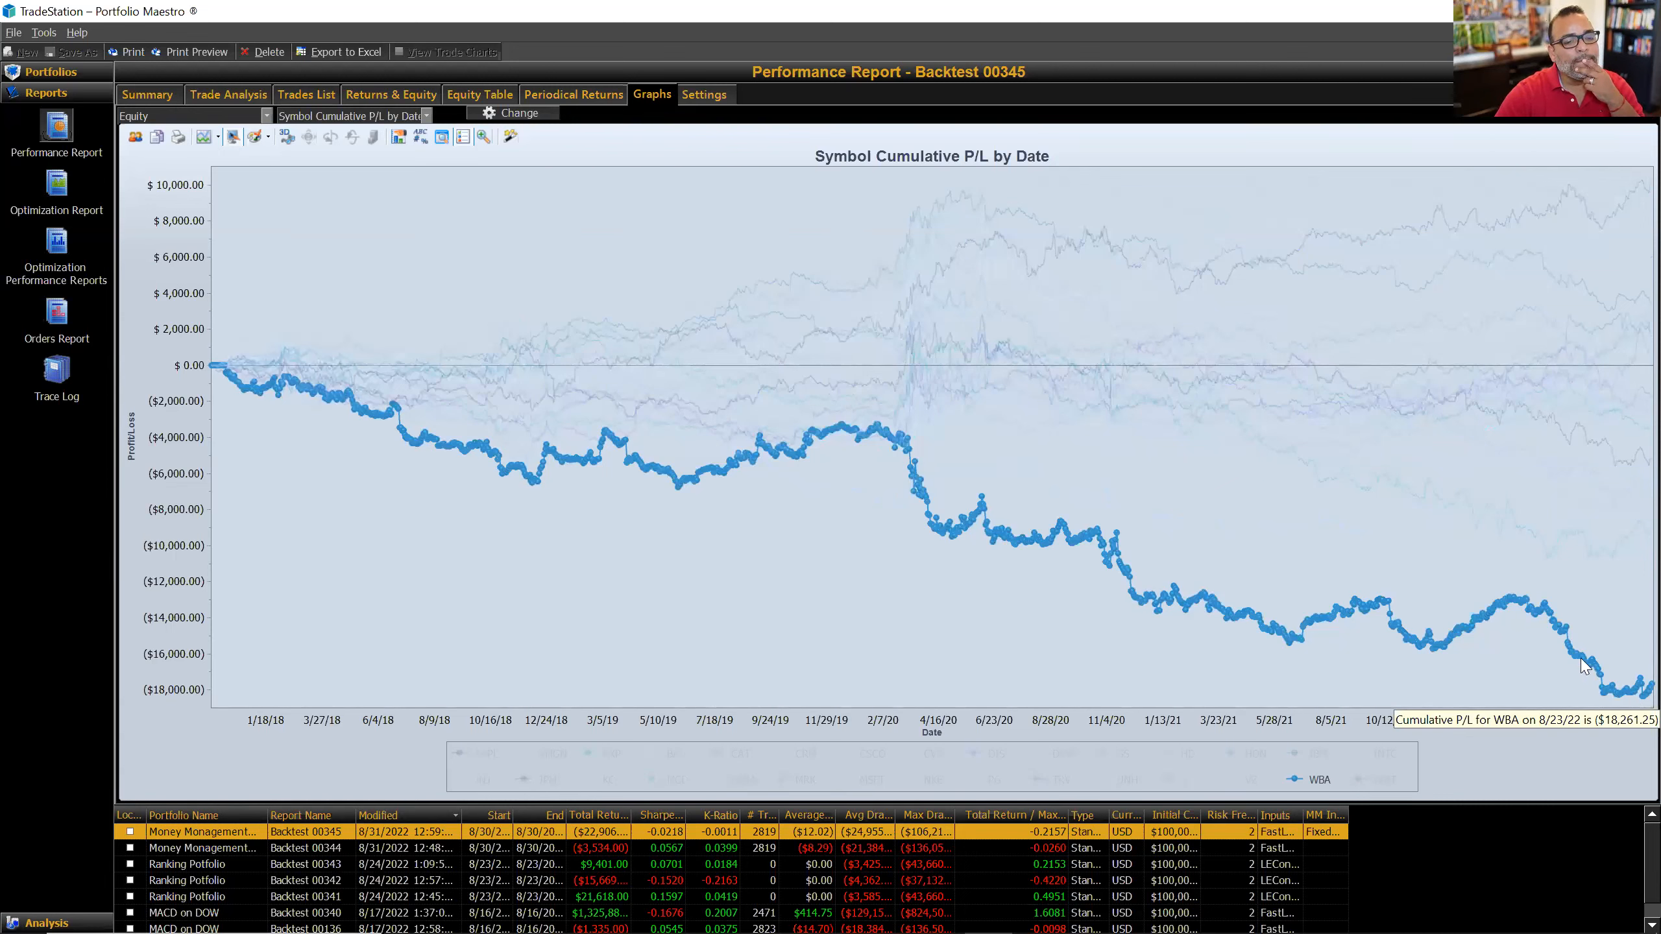
pyautogui.click(1562, 649)
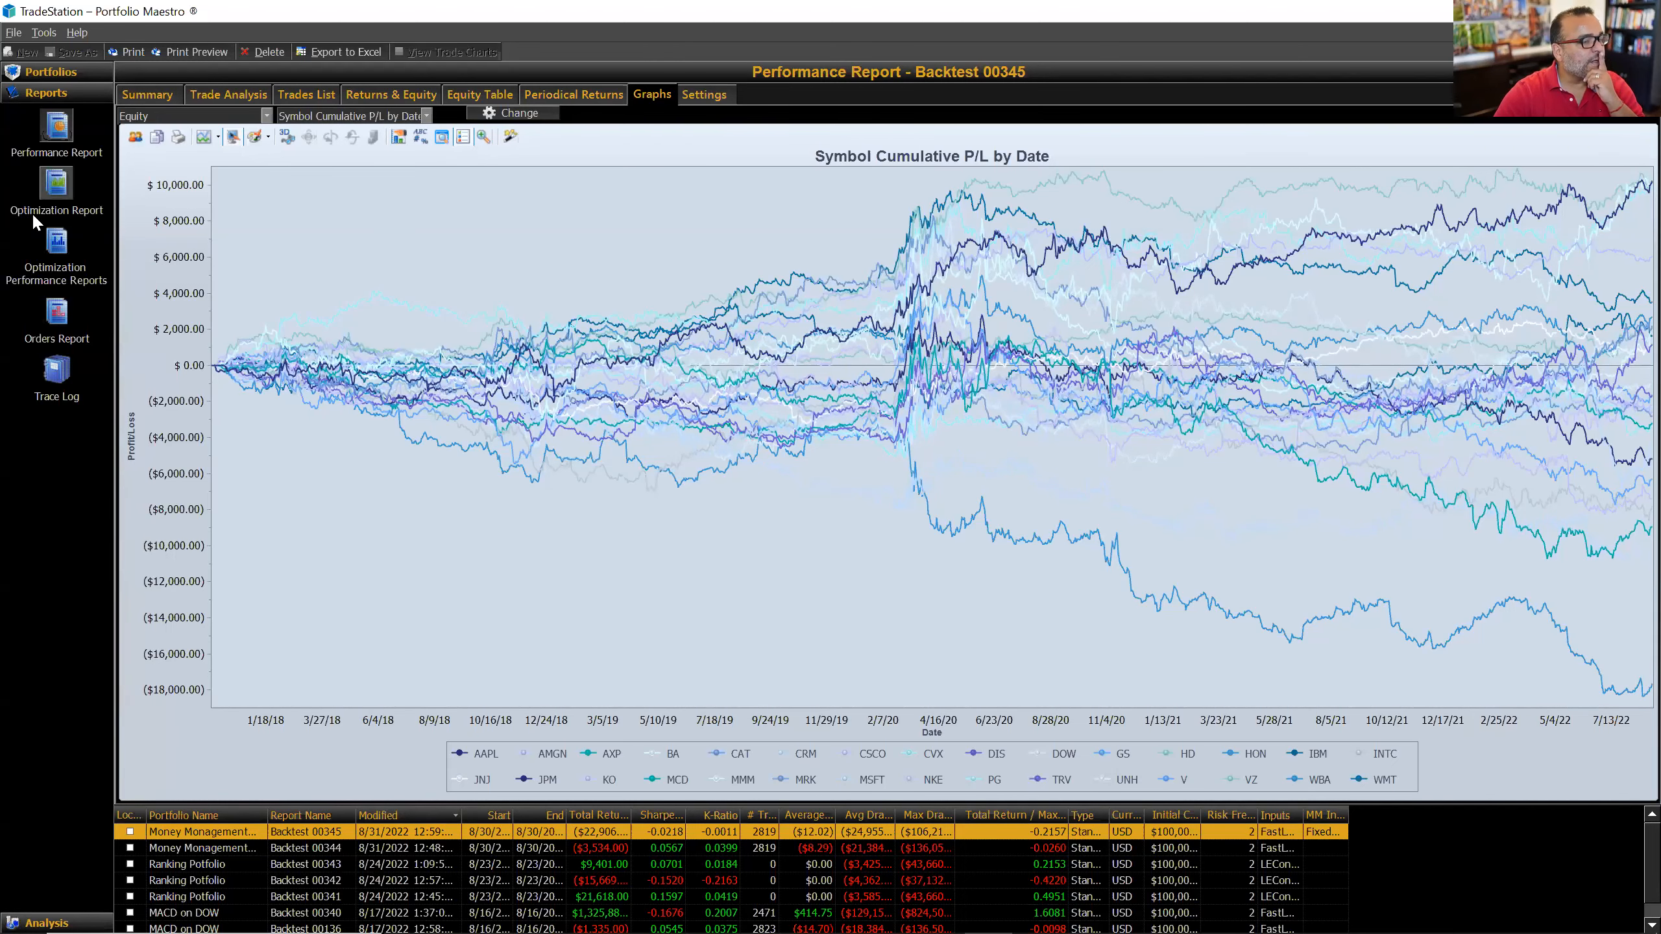
pyautogui.click(228, 91)
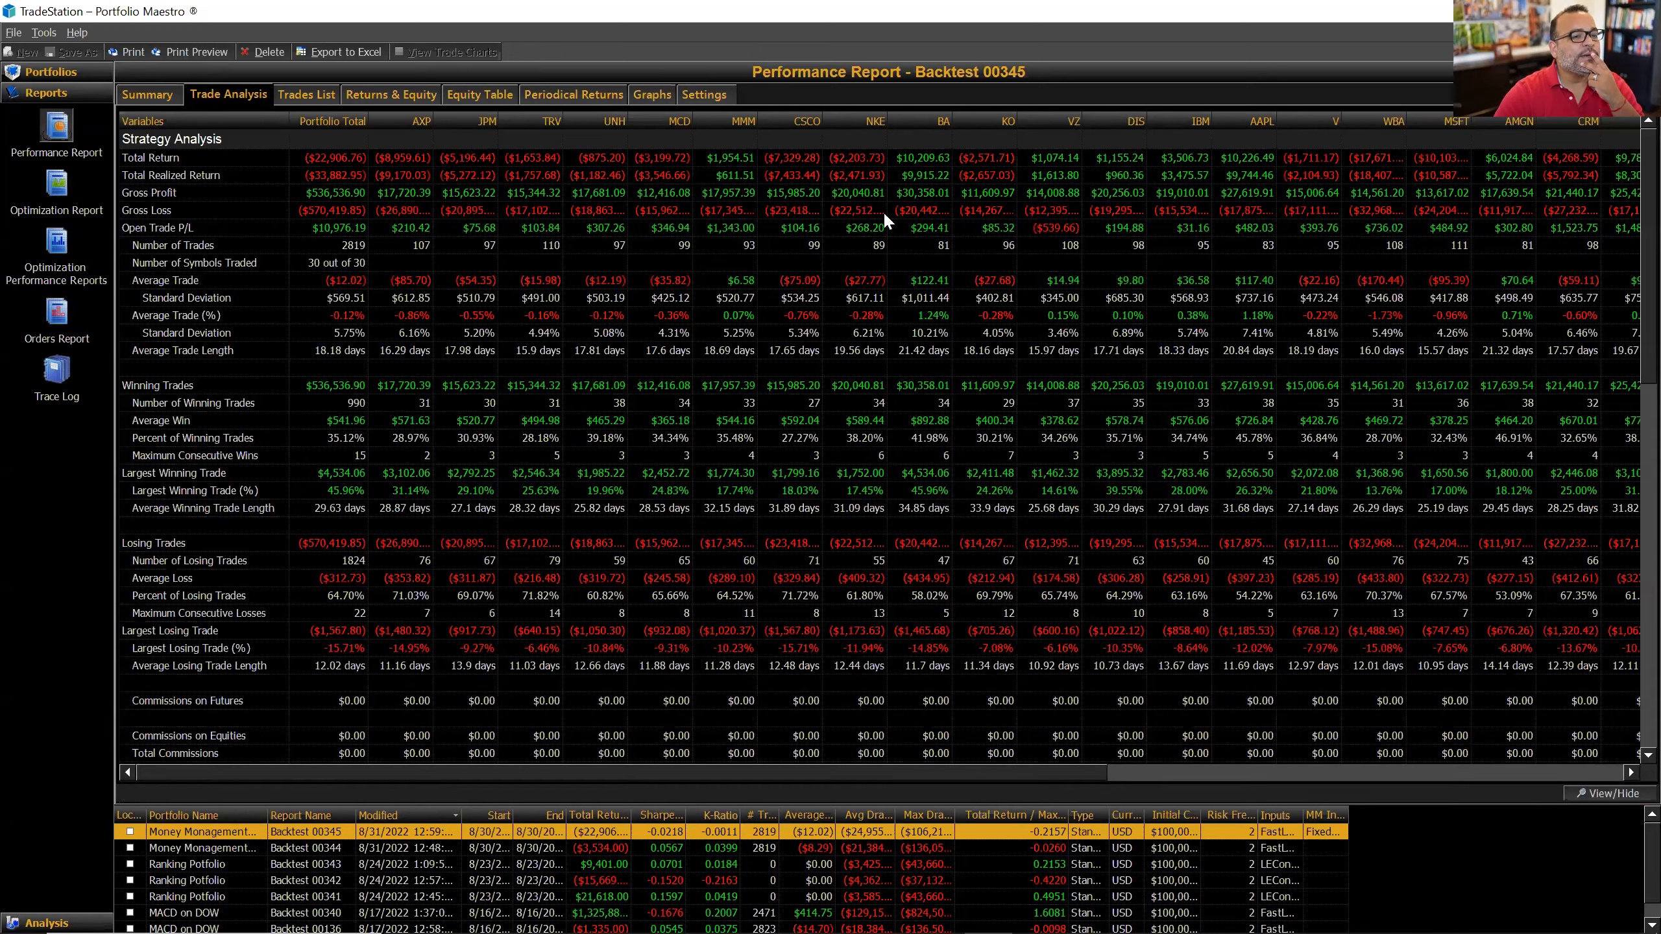
# Step: Mark the Total Return row and glance back at the cumulative P/L chart
pyautogui.click(924, 156)
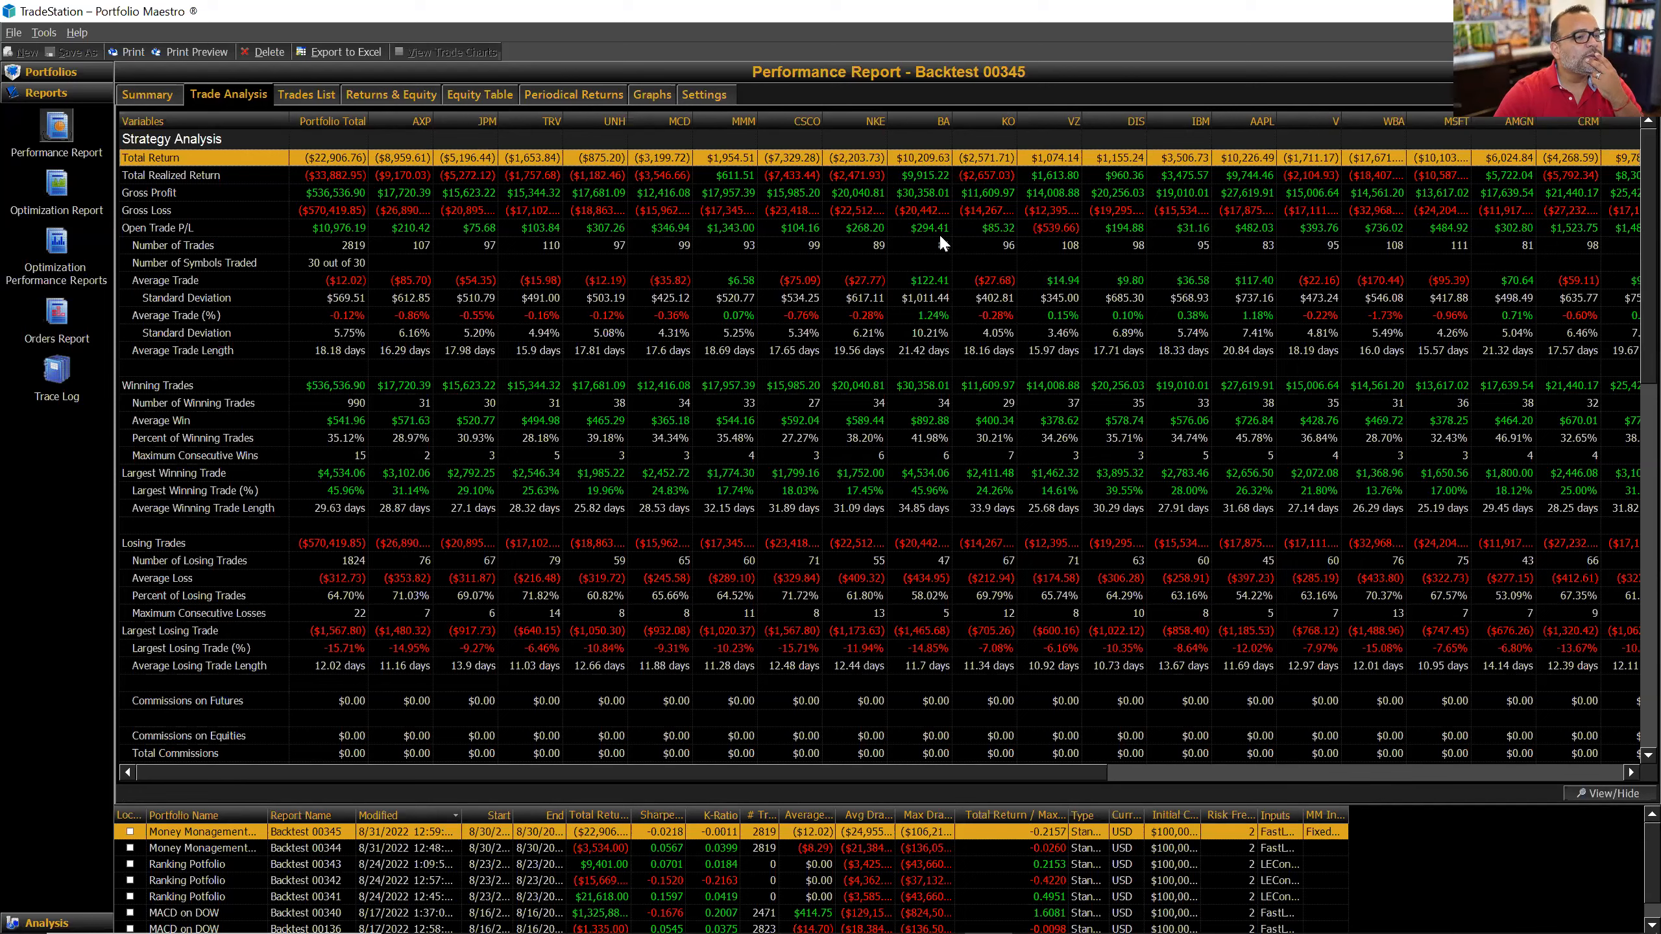
pyautogui.moveTo(941, 242)
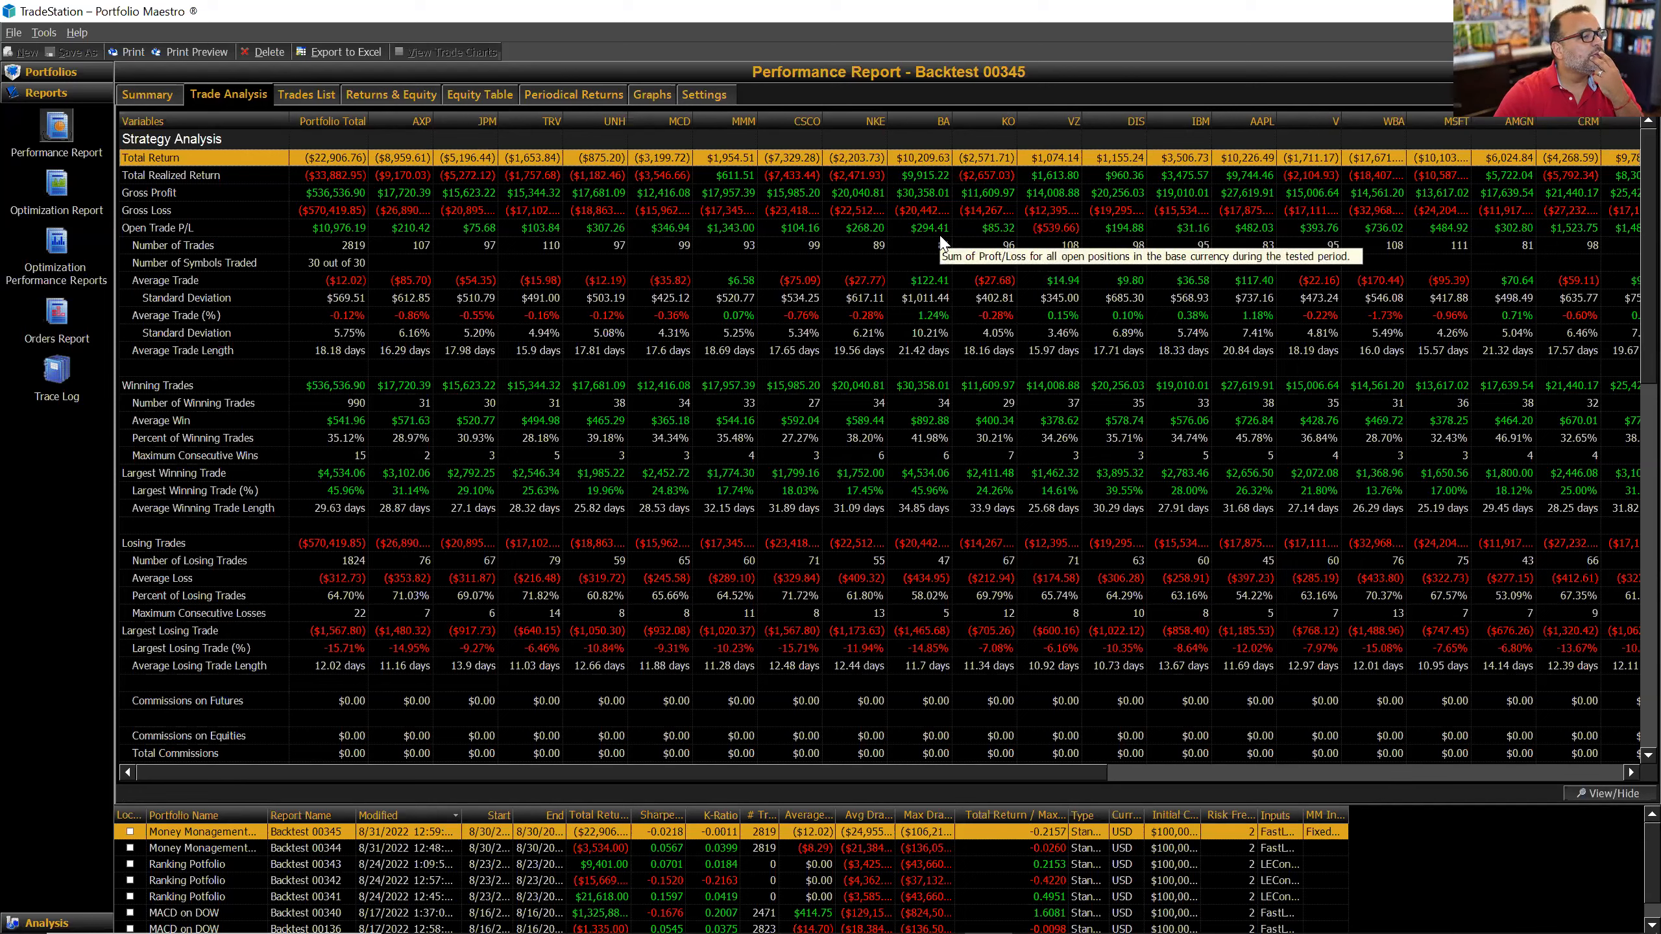
pyautogui.click(664, 93)
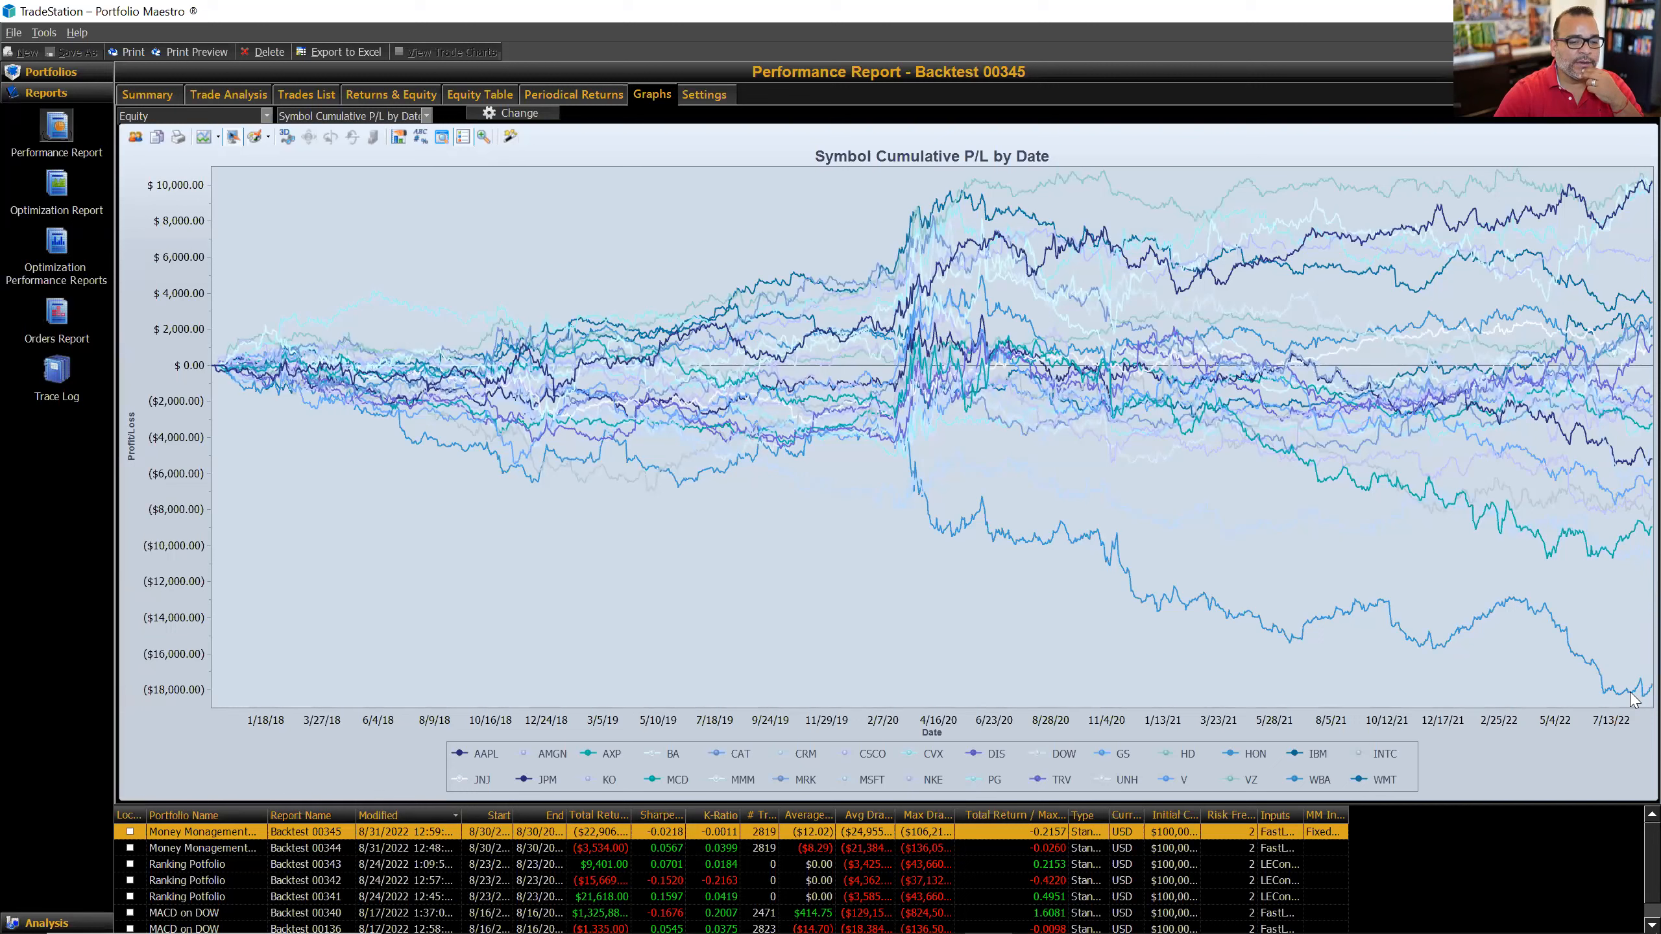
# Step: Widen the WBA column in Trade Analysis to show full values, then show the Trades List
pyautogui.moveTo(1632, 700)
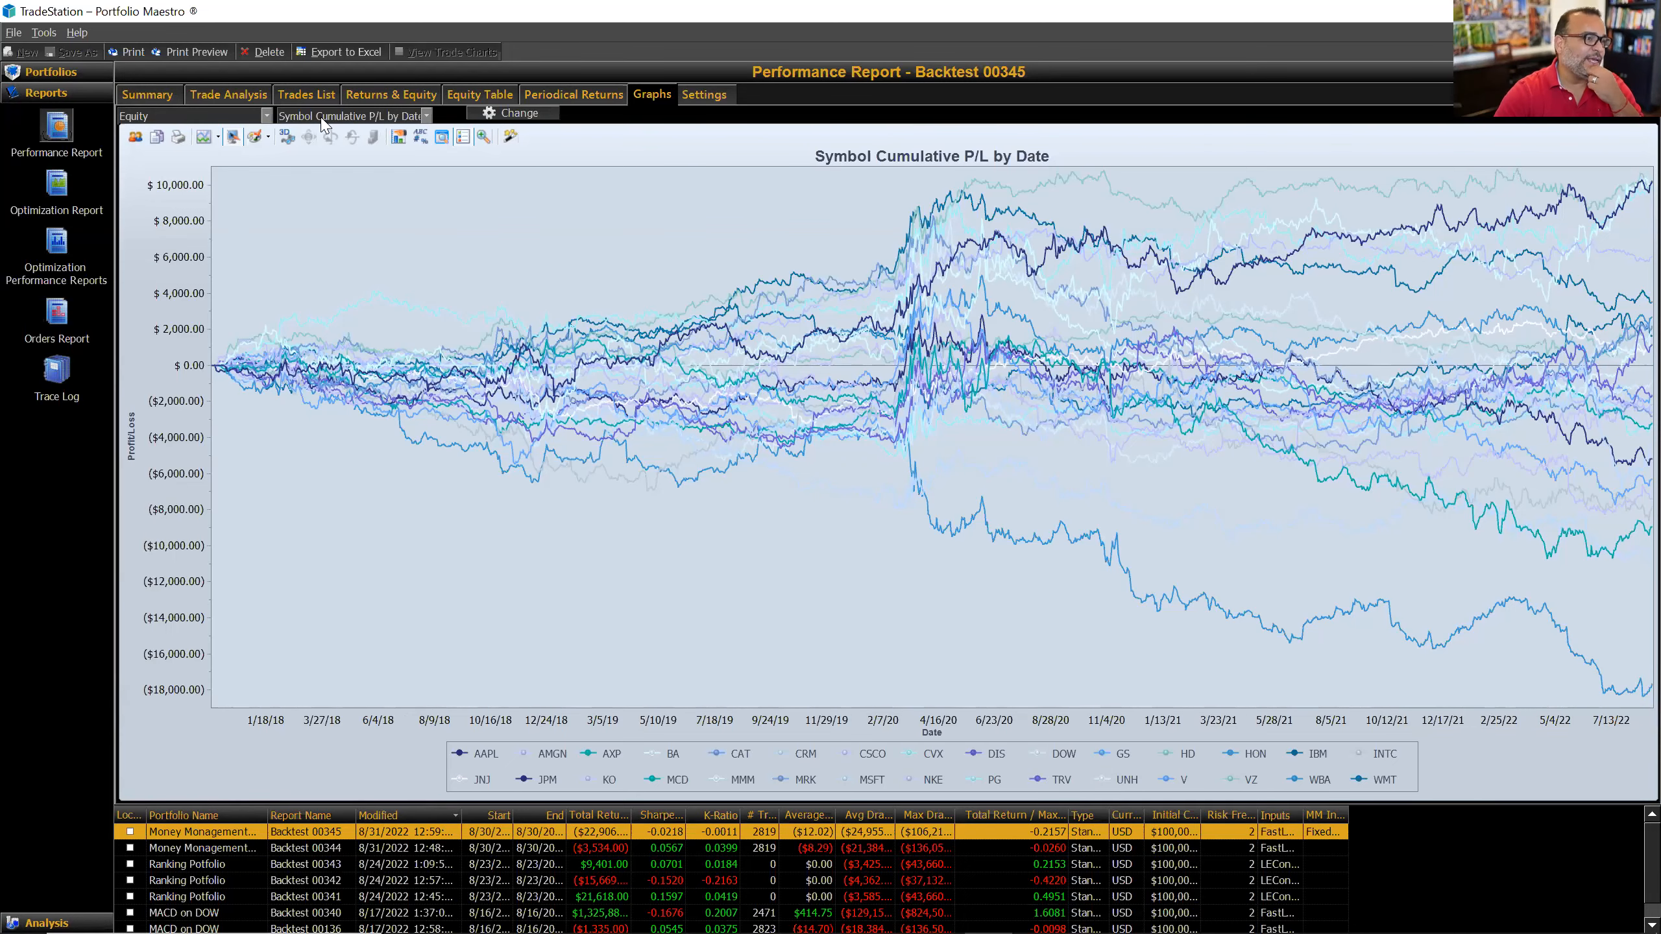
pyautogui.click(252, 93)
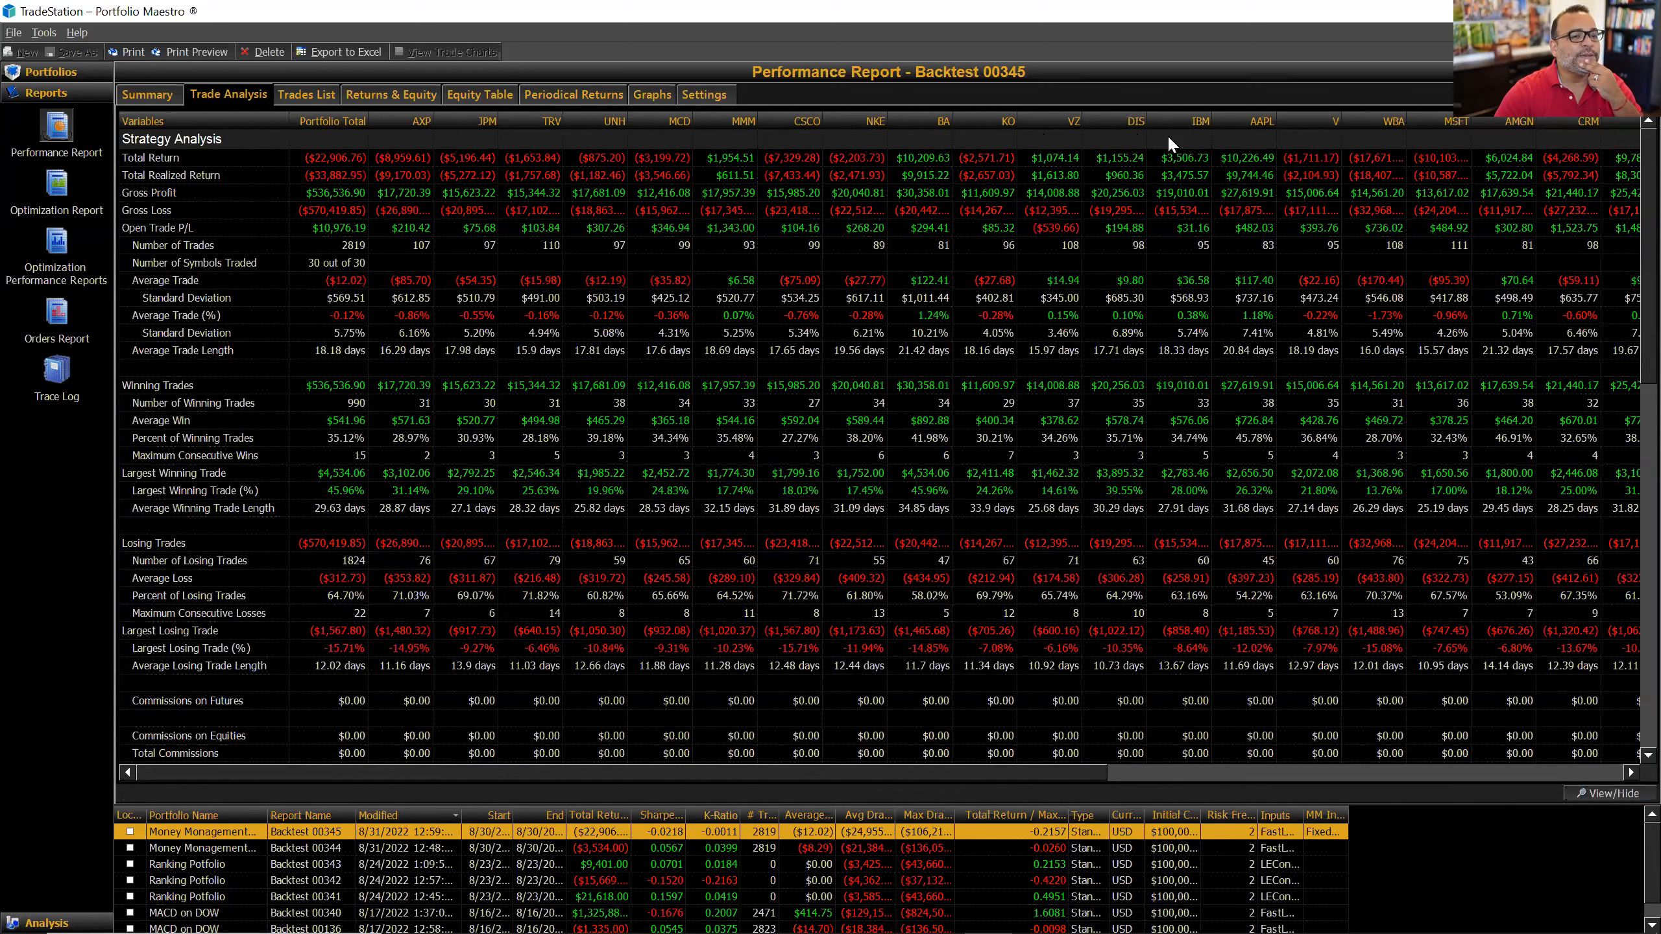
pyautogui.moveTo(1405, 129); pyautogui.dragTo(1438, 126)
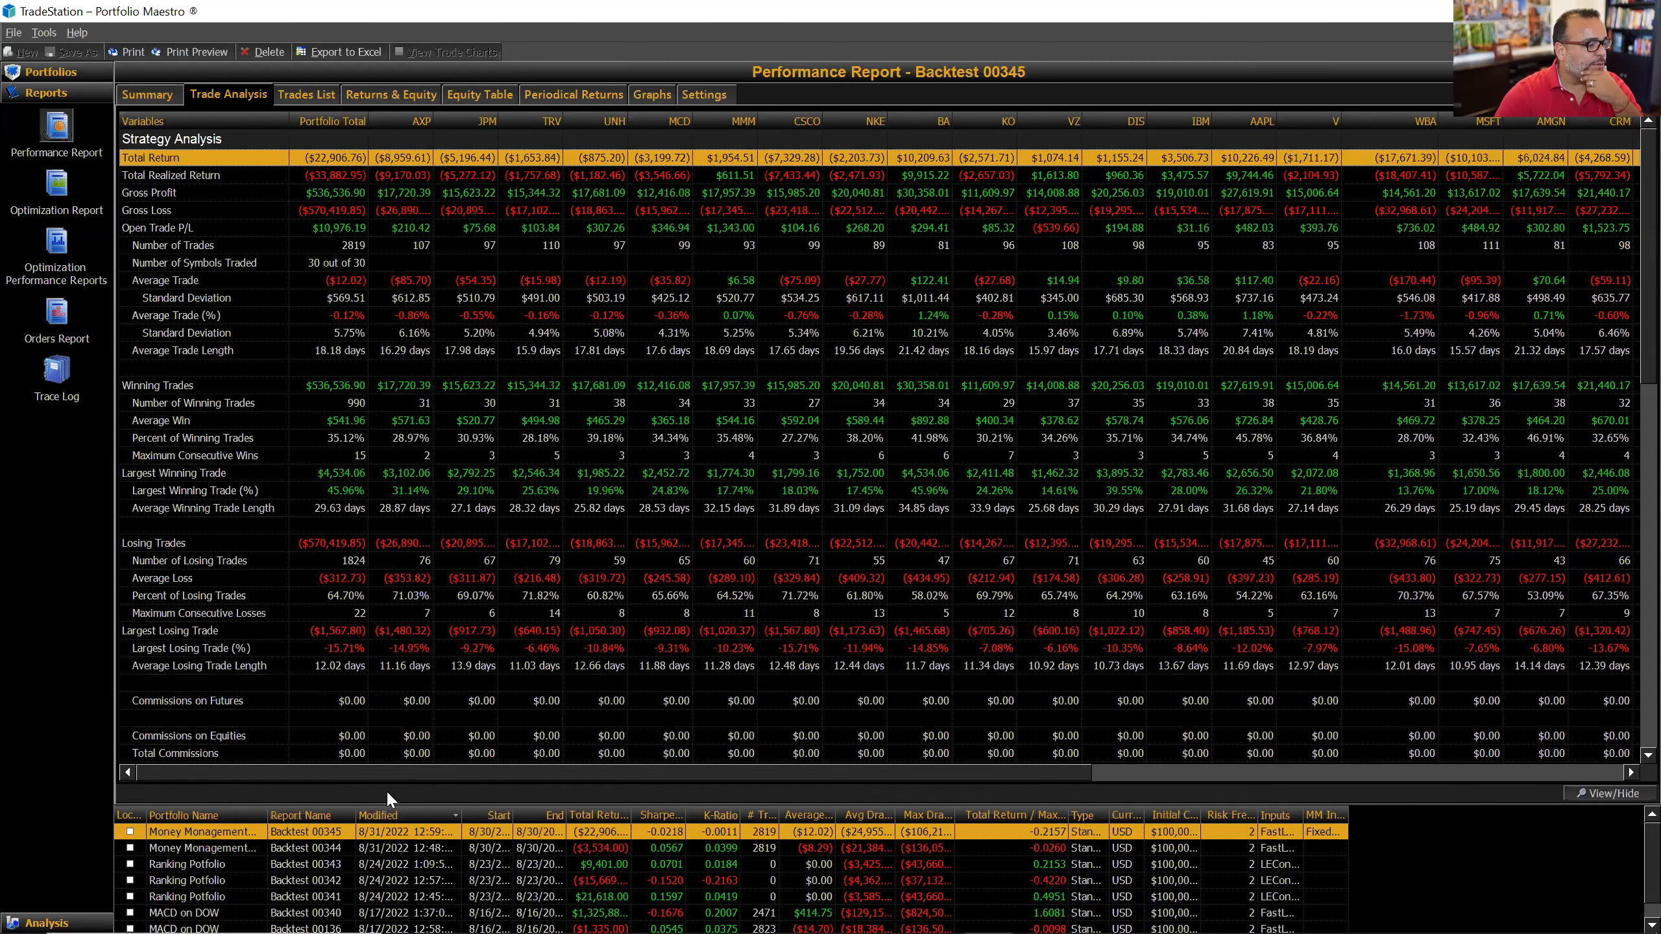
pyautogui.click(314, 93)
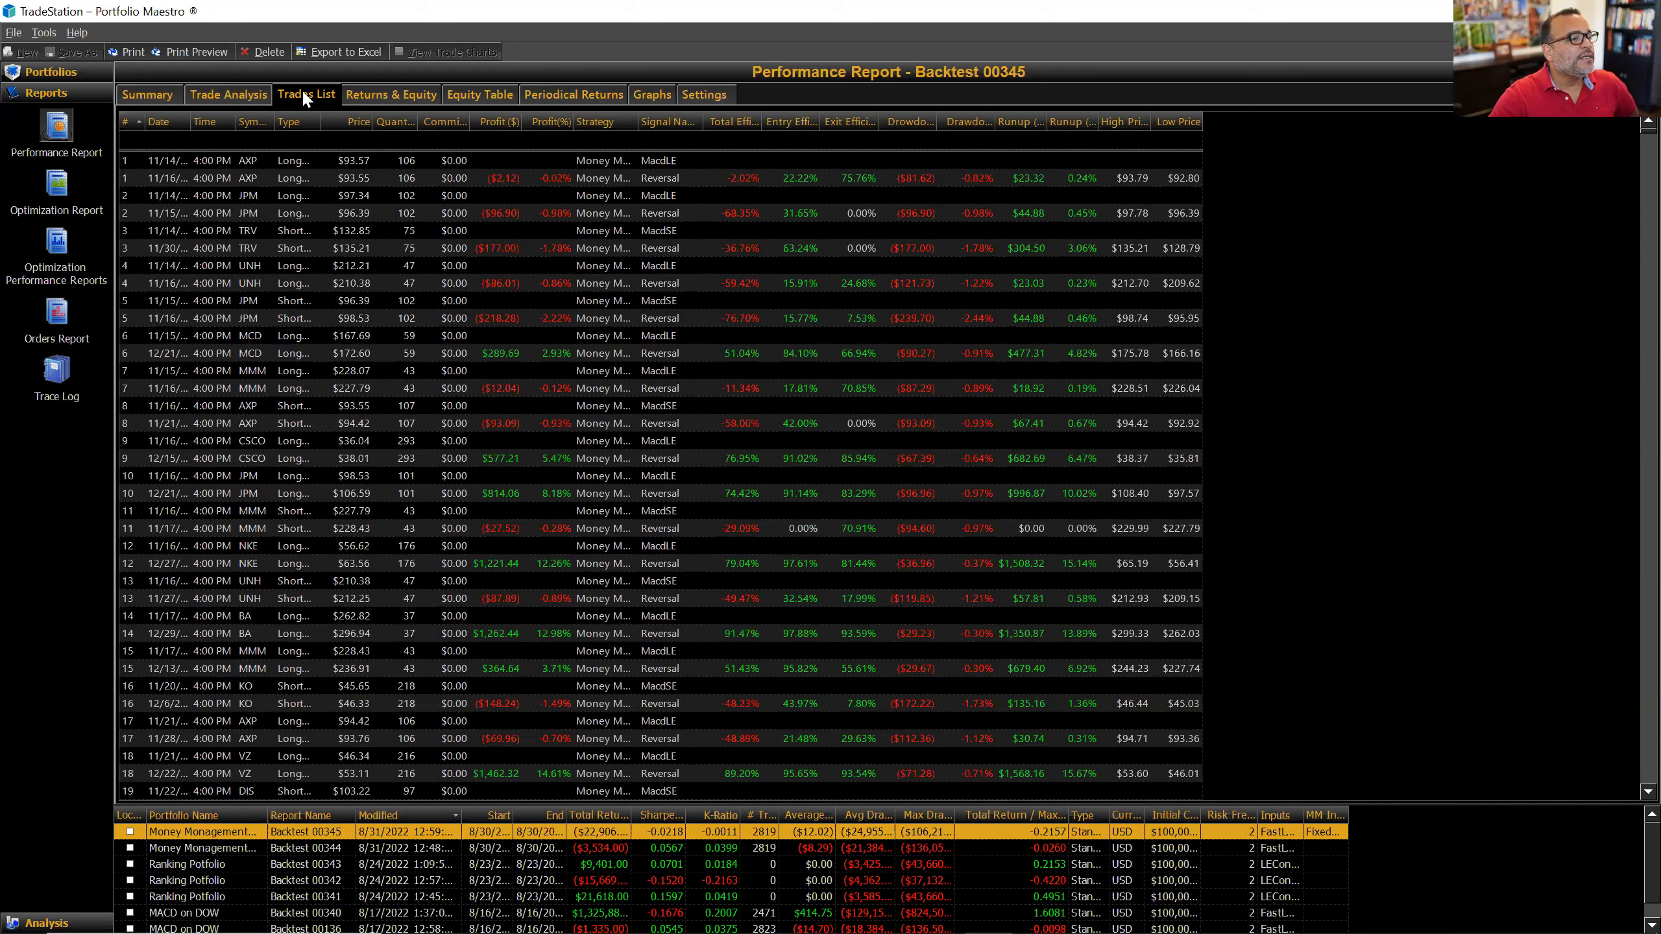
# Step: Sort the trades list by symbol and scroll through the trades
pyautogui.click(249, 122)
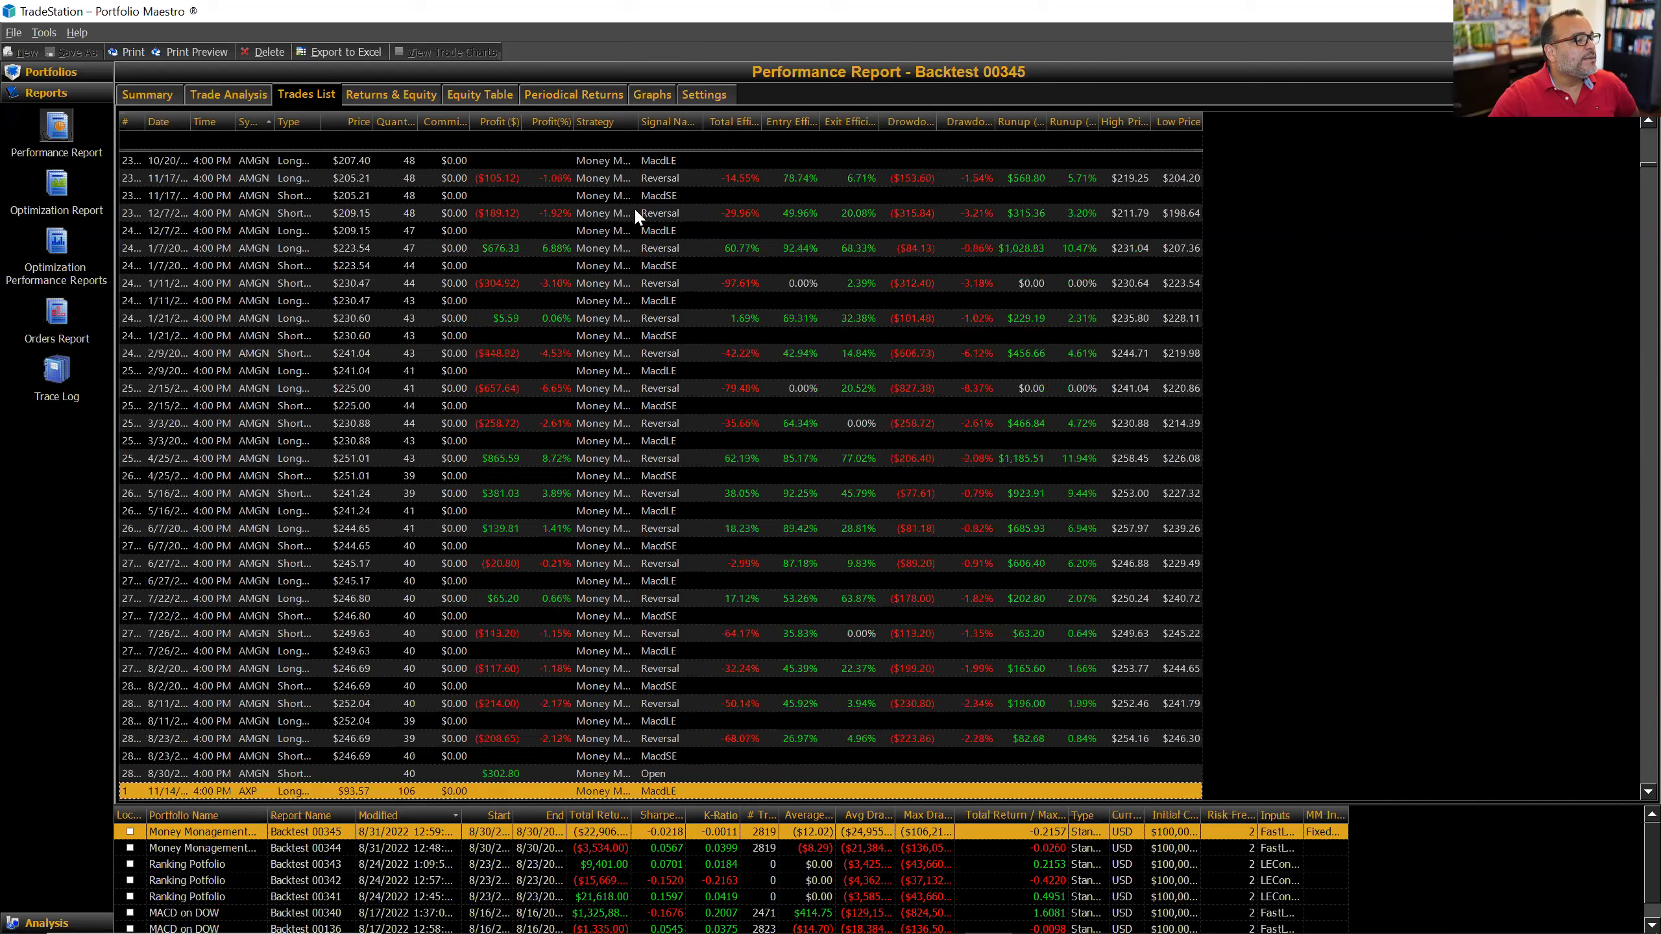
pyautogui.moveTo(1632, 189); pyautogui.dragTo(1633, 762)
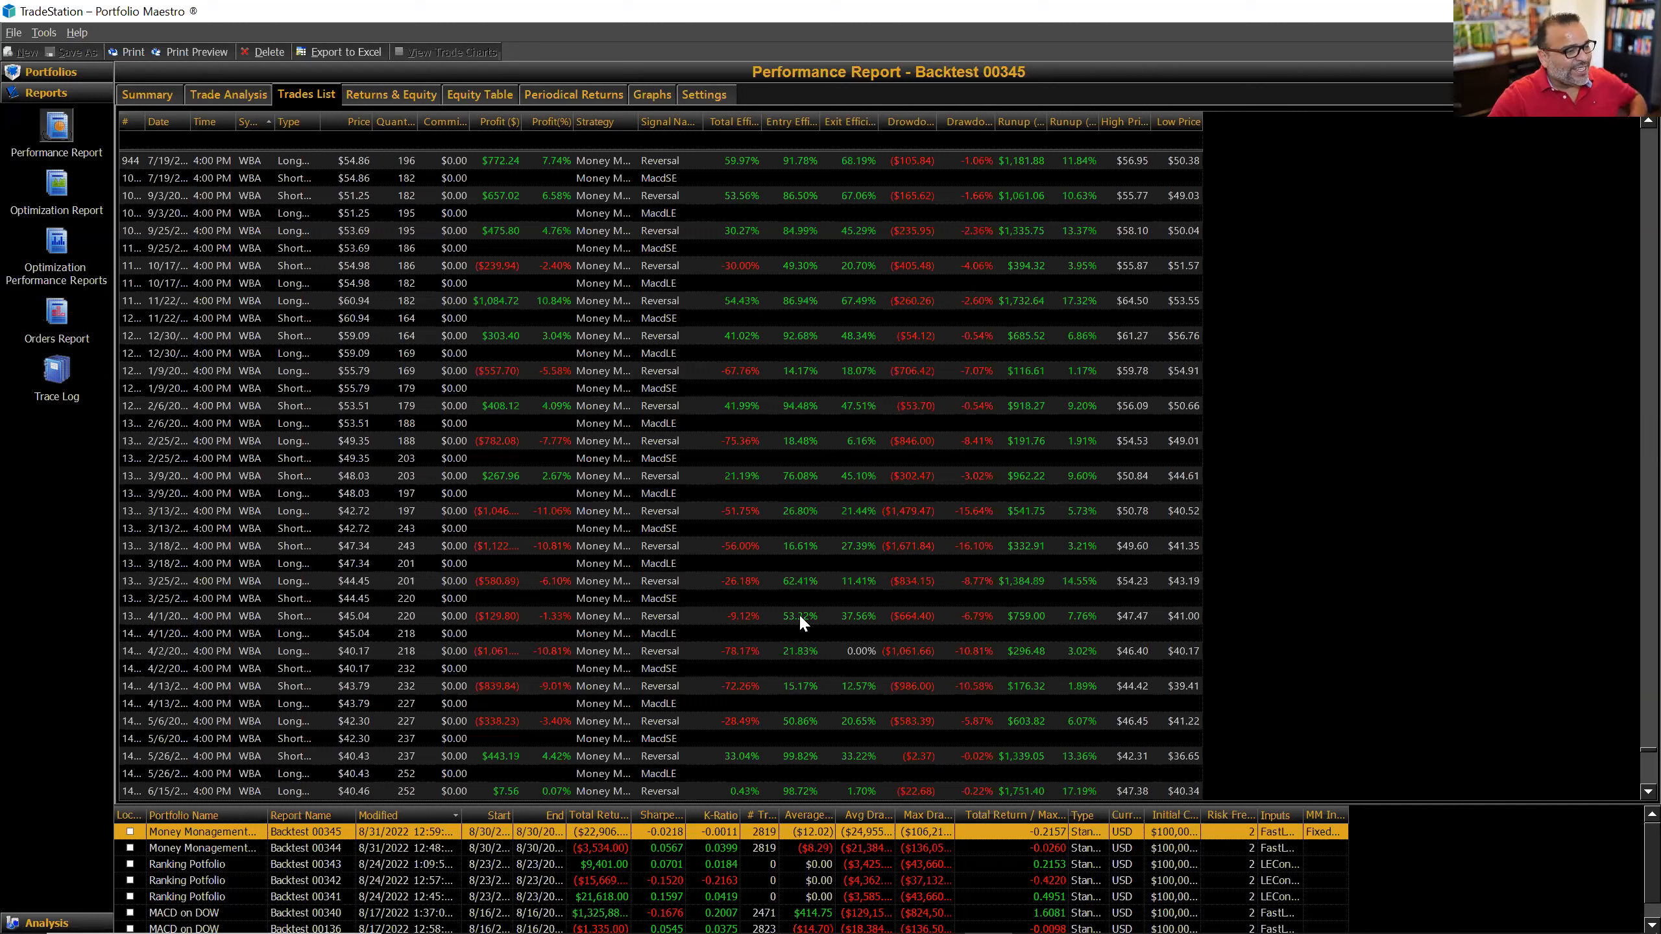
pyautogui.scroll(3, 810, 610)
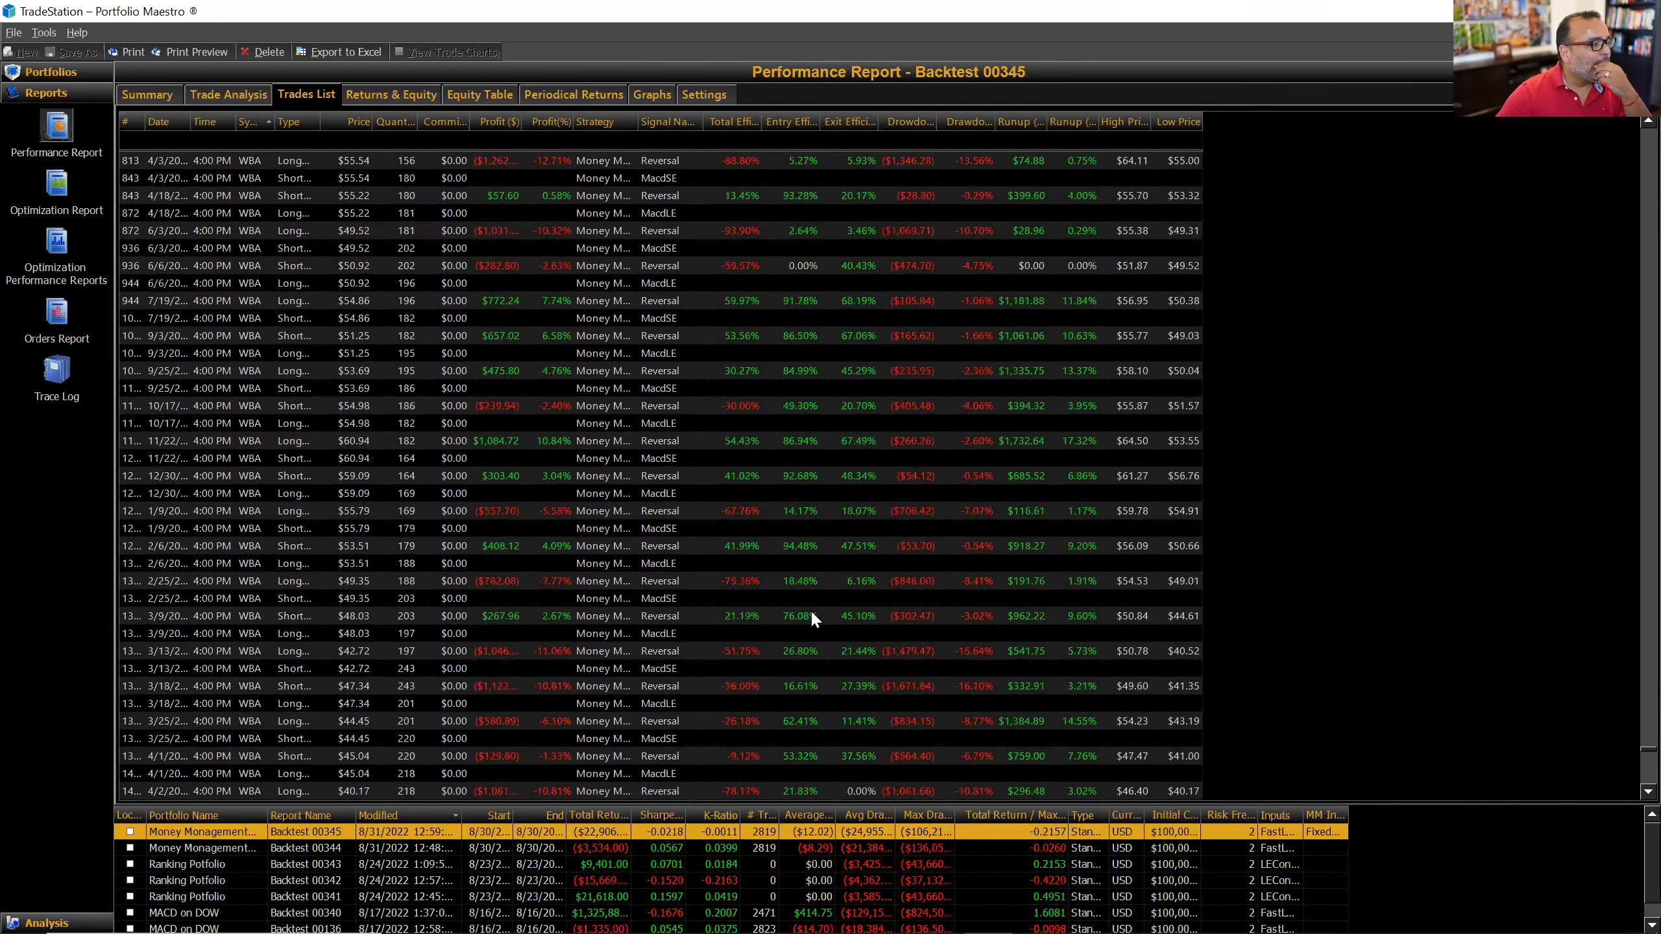
pyautogui.scroll(9, 812, 608)
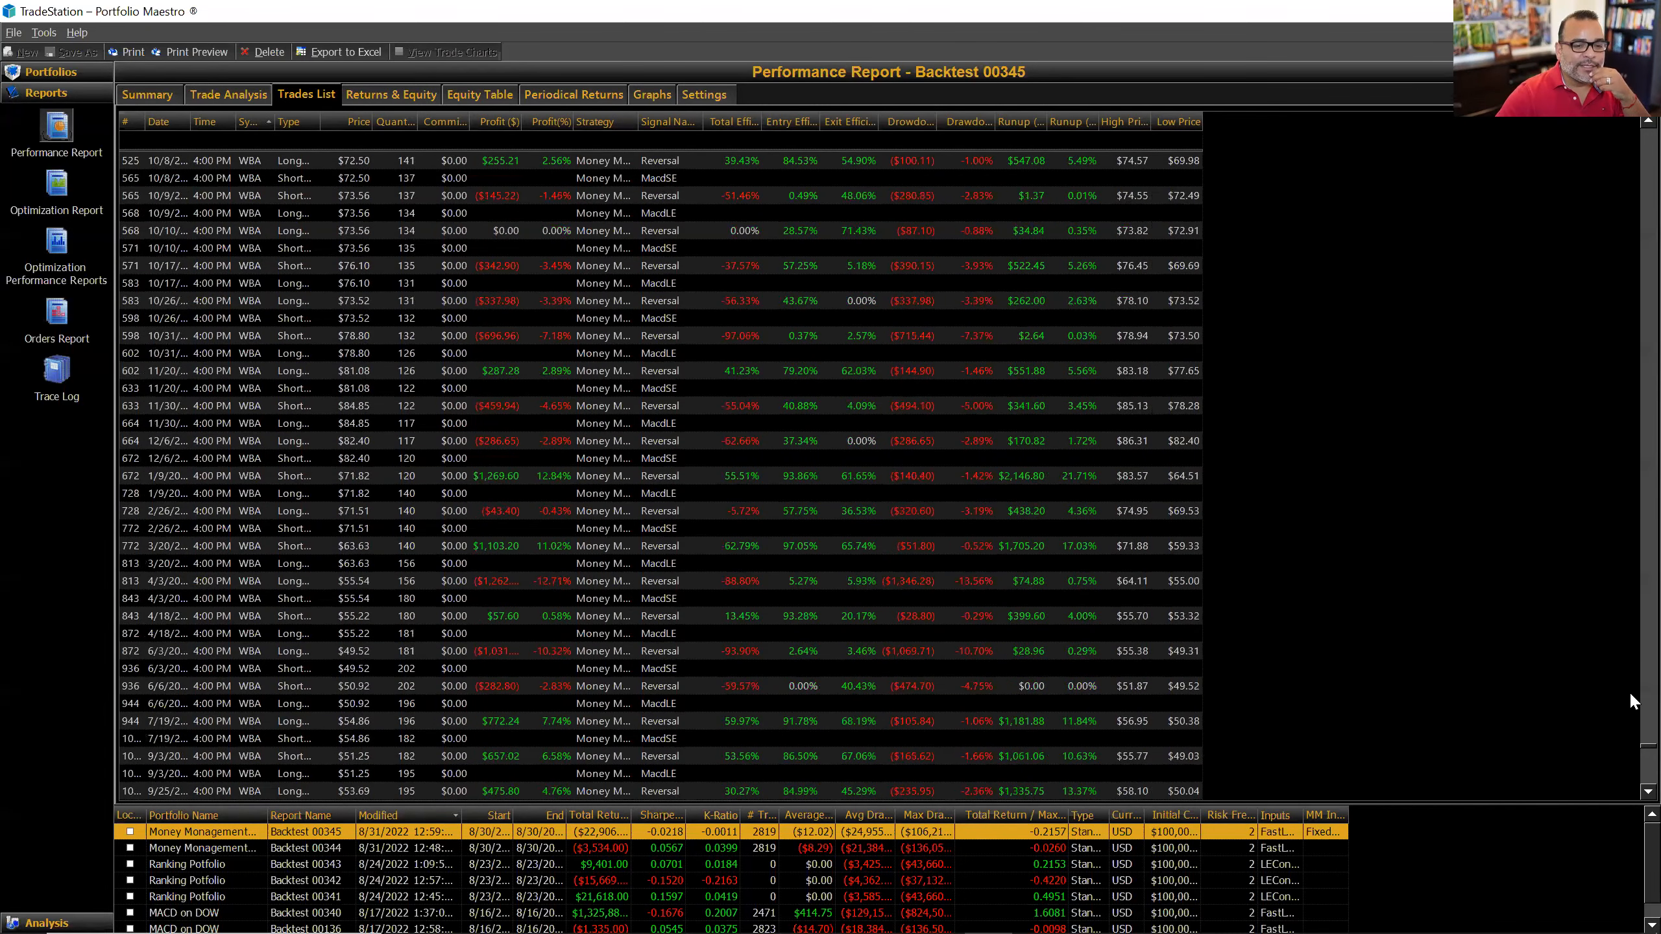
pyautogui.scroll(10, 1629, 689)
pyautogui.scroll(-5, 1628, 736)
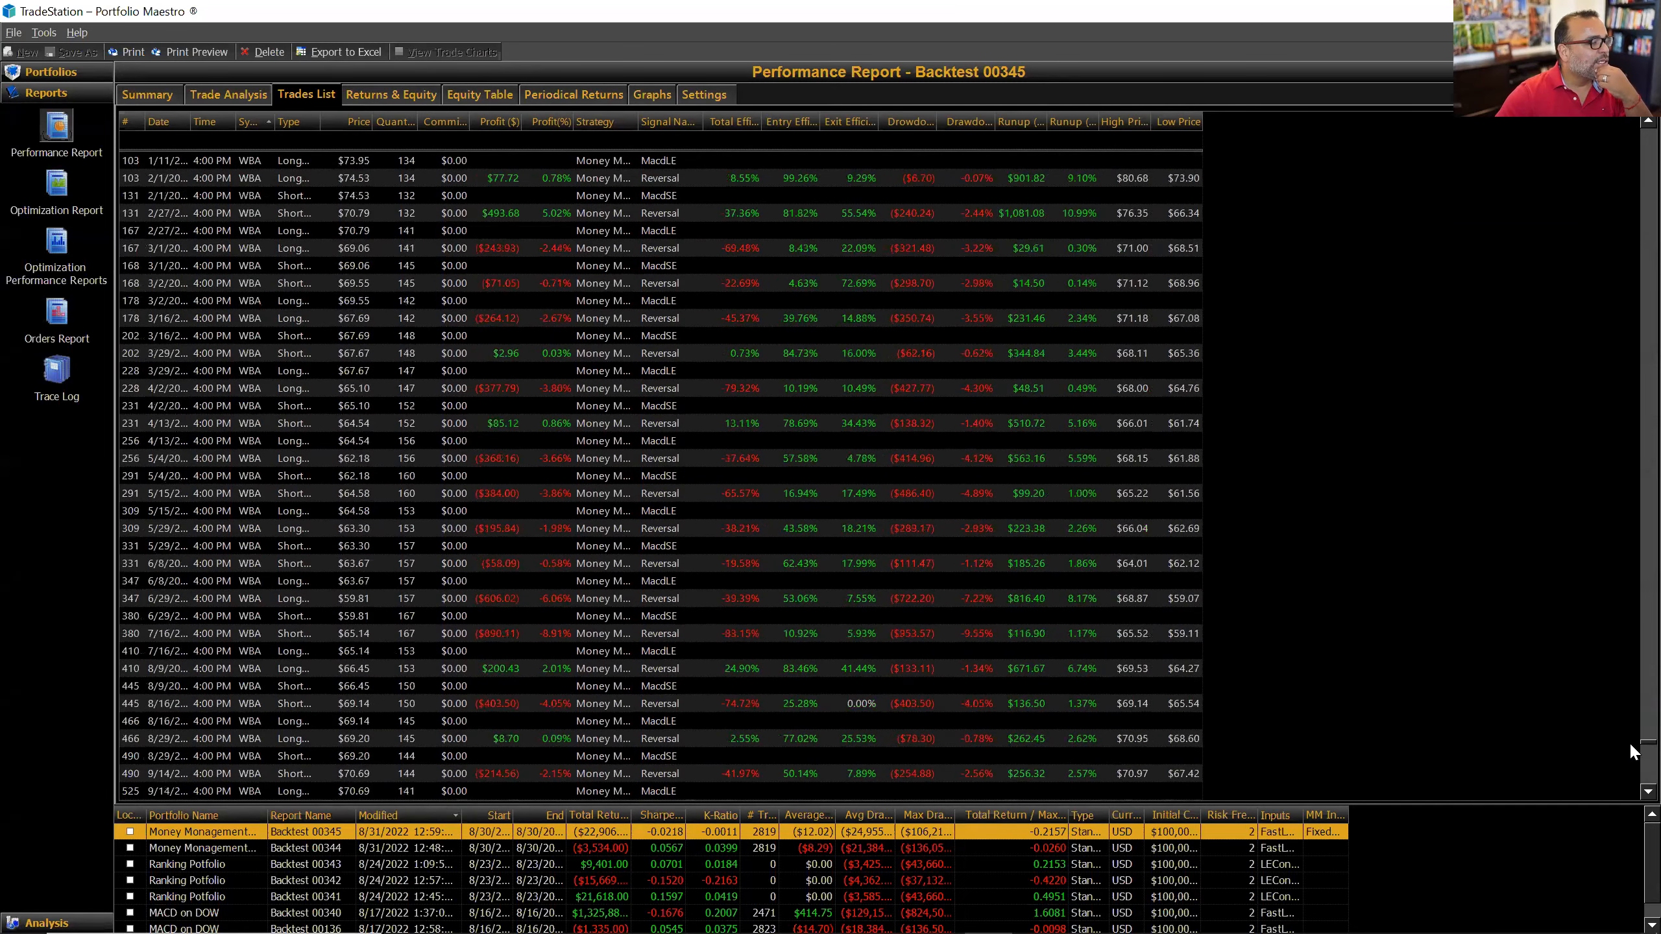
pyautogui.scroll(5, 1628, 675)
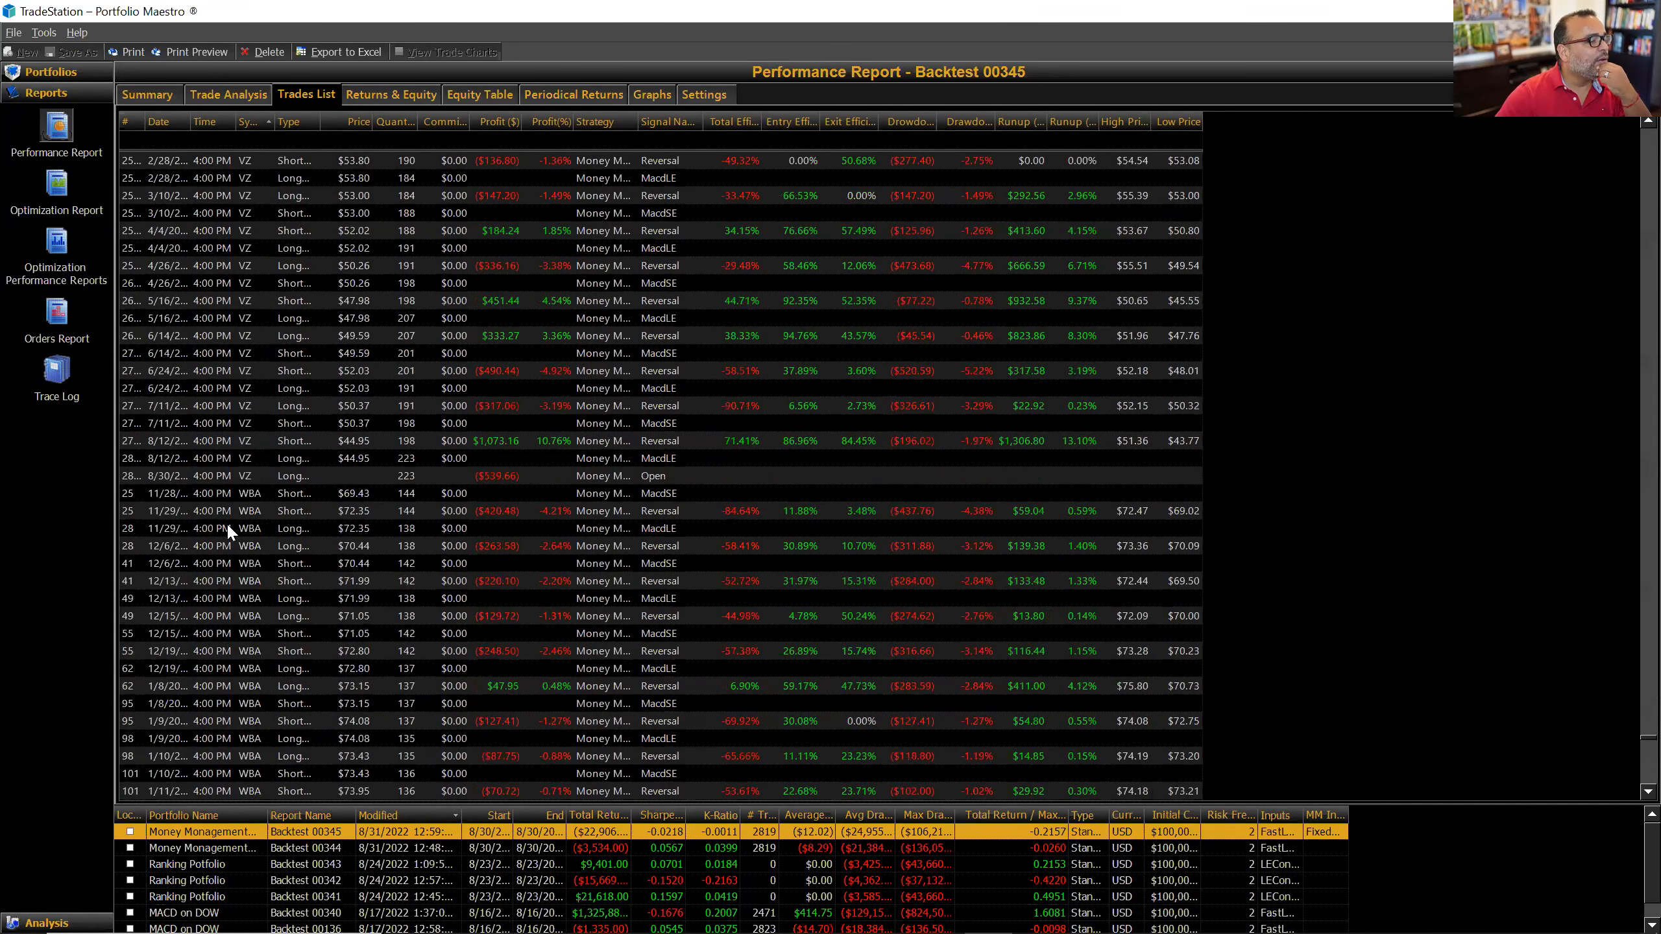
# Step: Select the first WBA trade, widen the # column, then return to the Graphs page
pyautogui.click(254, 492)
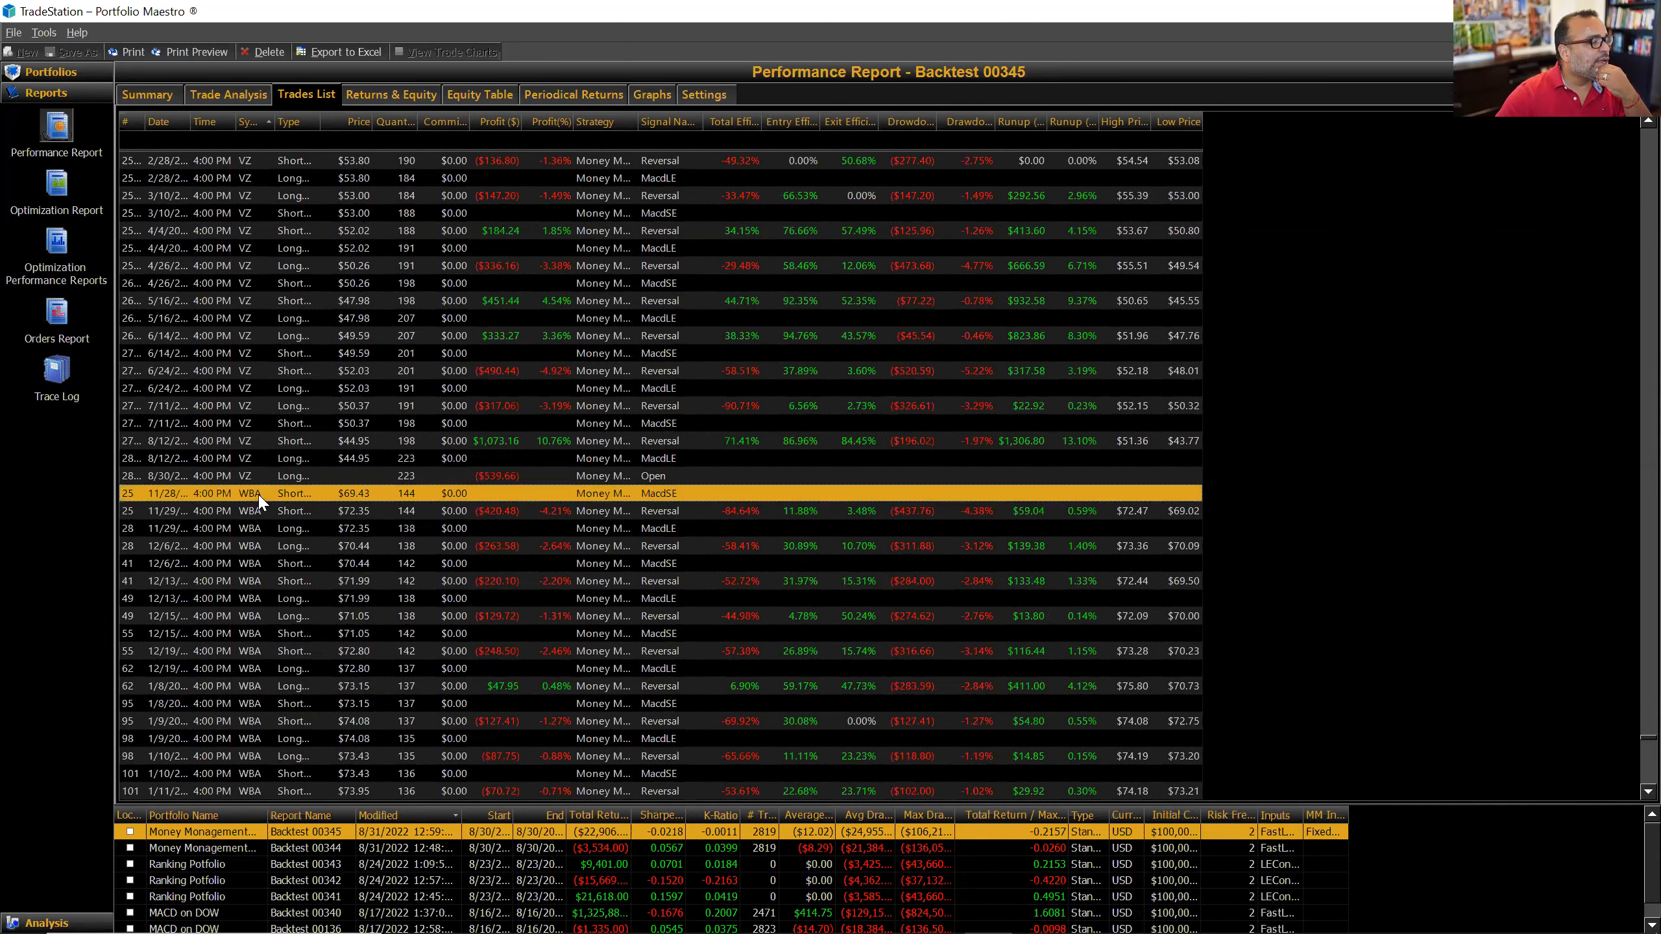
pyautogui.moveTo(144, 122); pyautogui.dragTo(161, 122)
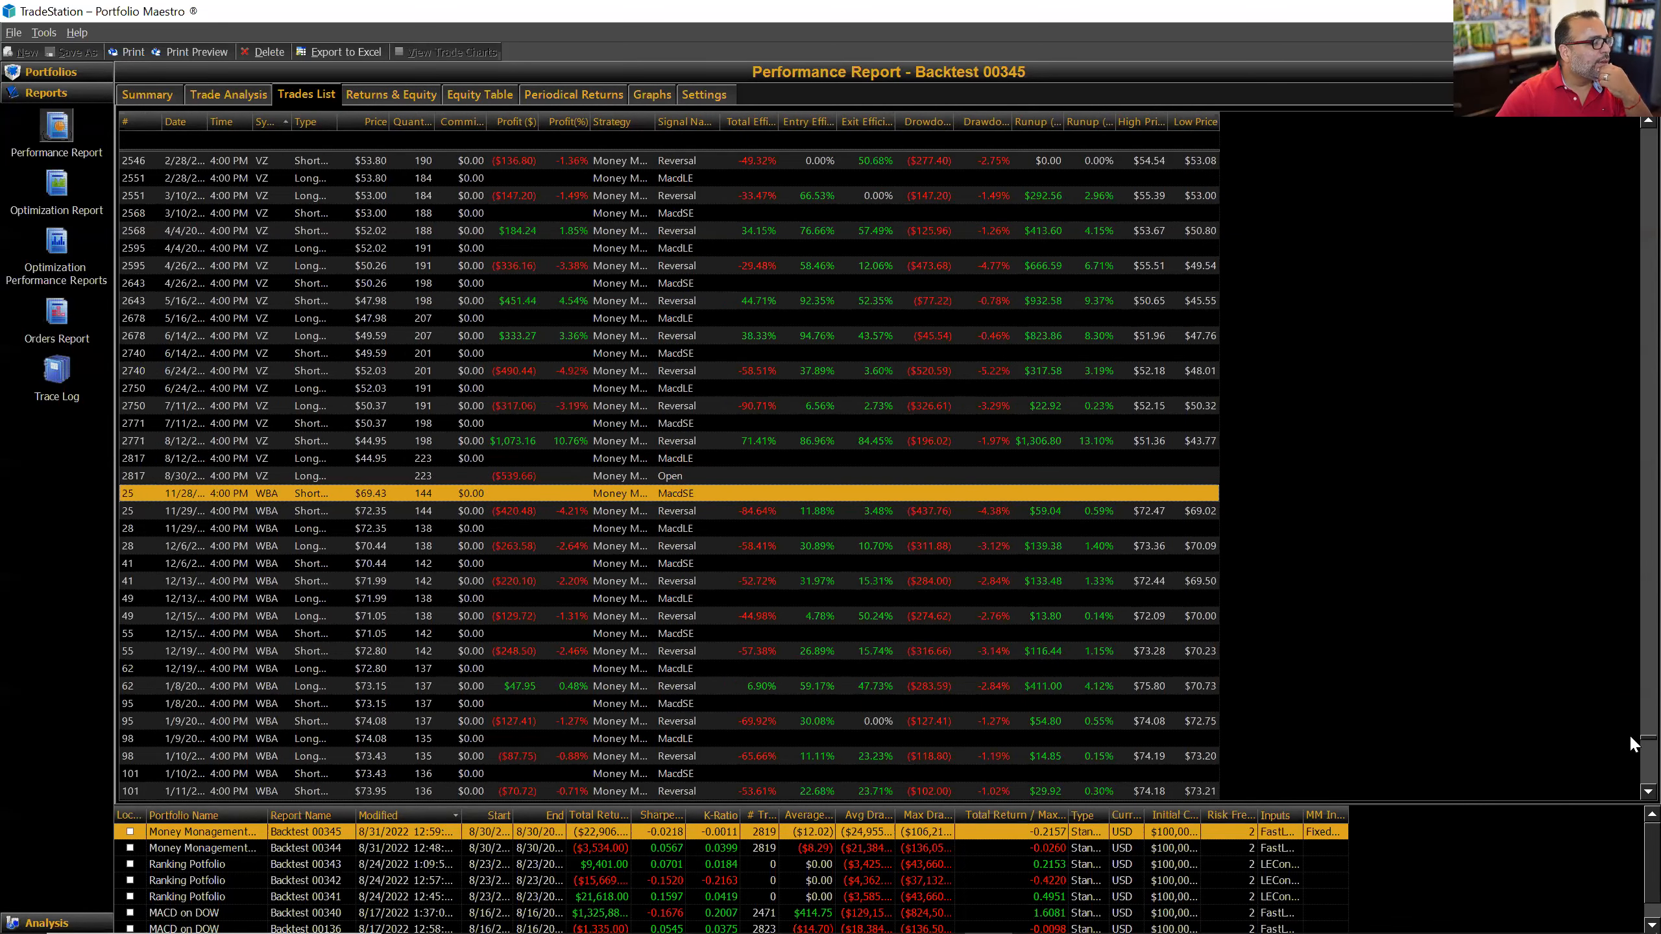
pyautogui.moveTo(1632, 738); pyautogui.dragTo(1631, 138)
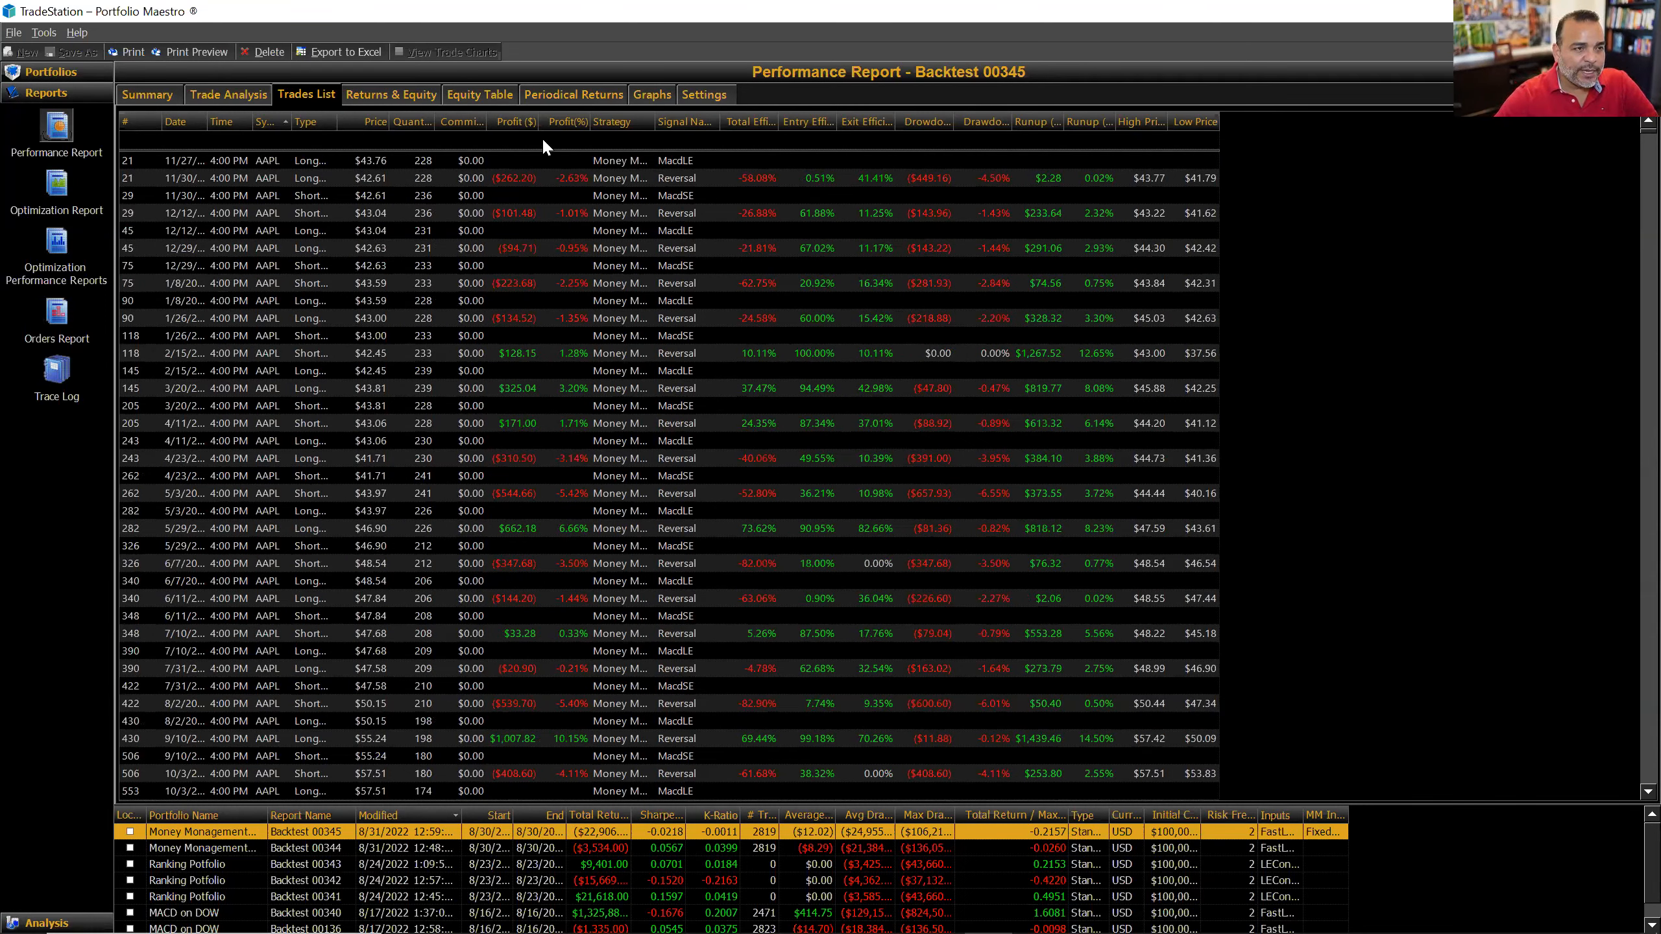
pyautogui.click(637, 92)
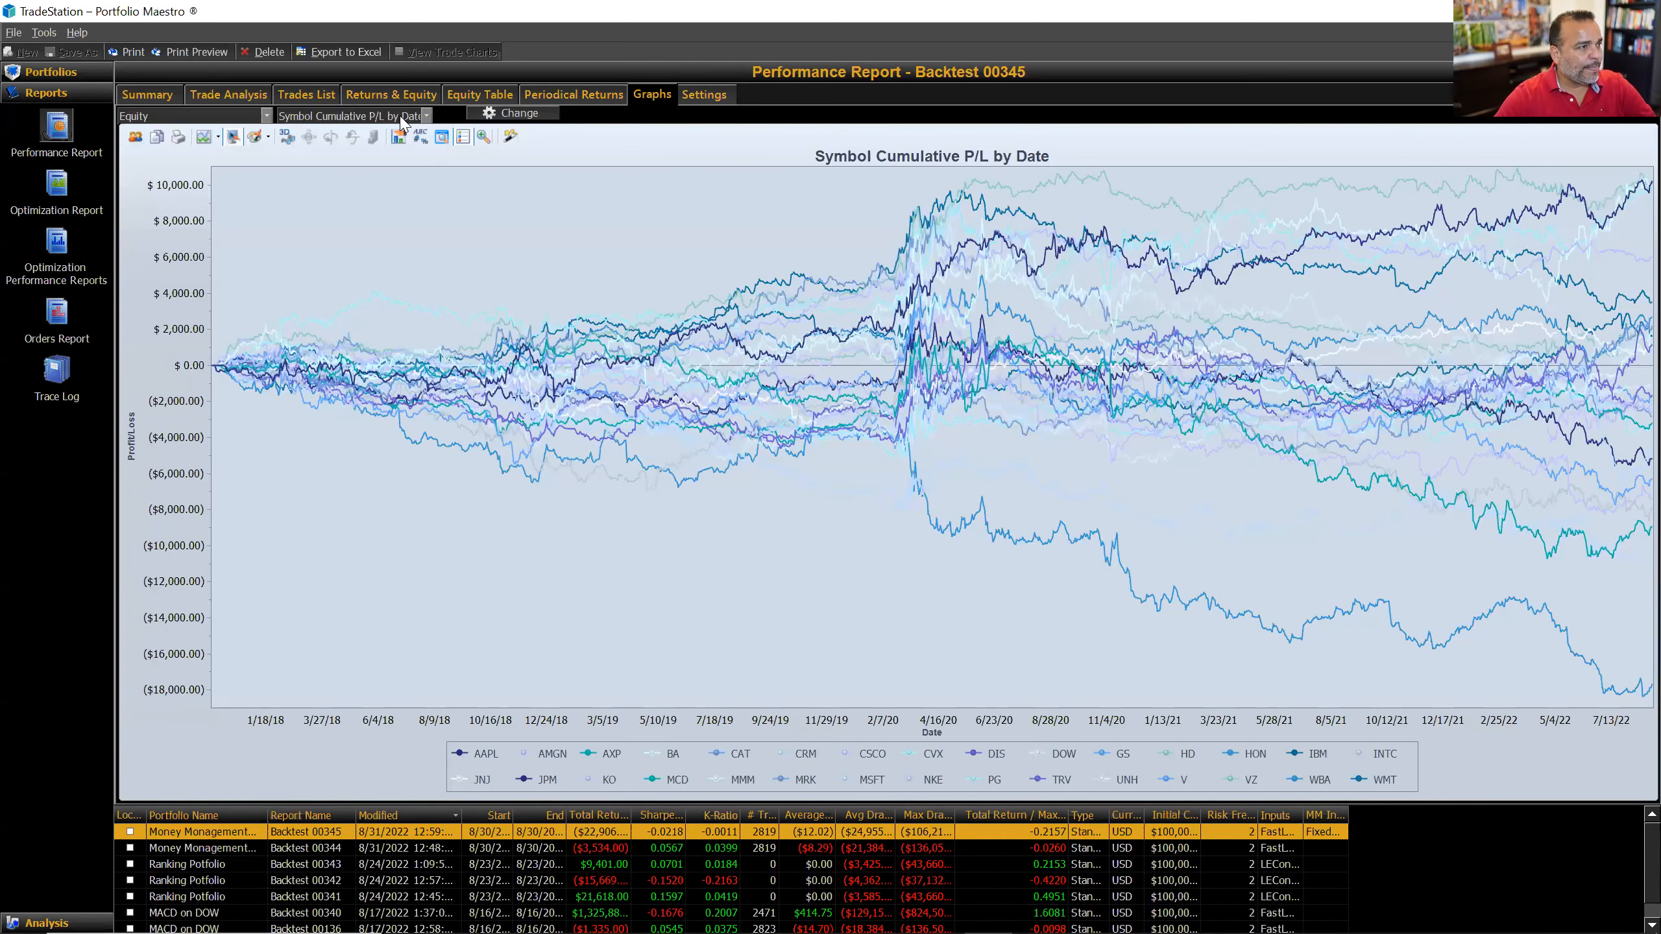
# Step: View the Realized Equity, Strategy Group Cumulative P/L by Date, and Total P/L by symbol charts
pyautogui.click(401, 114)
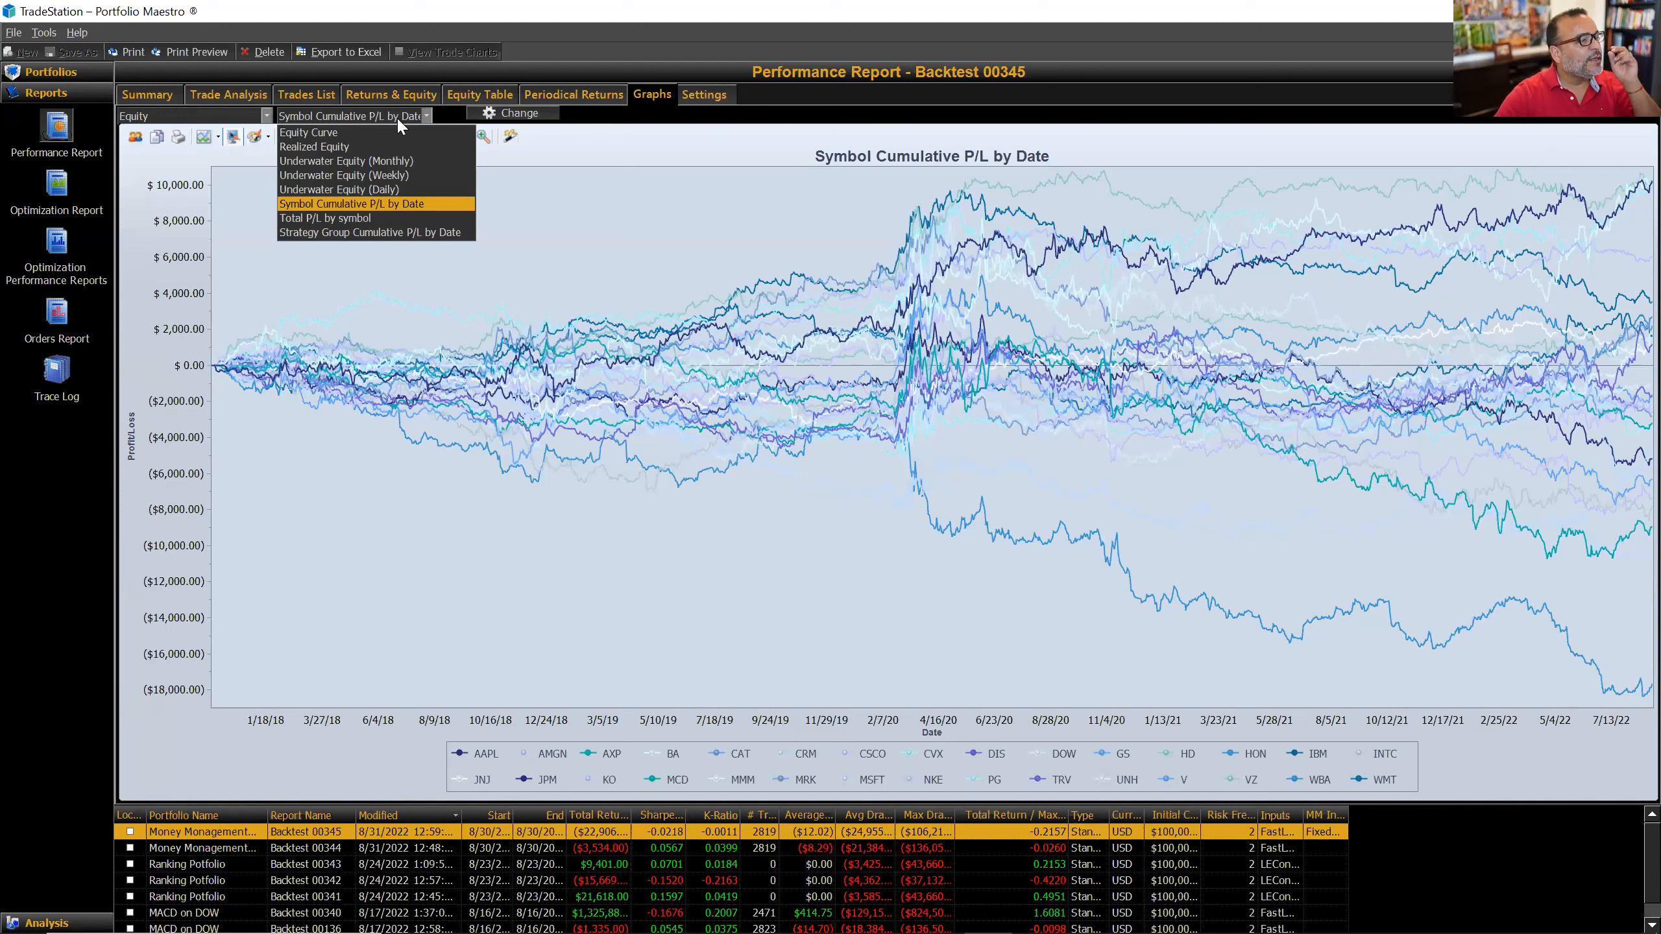
pyautogui.click(350, 149)
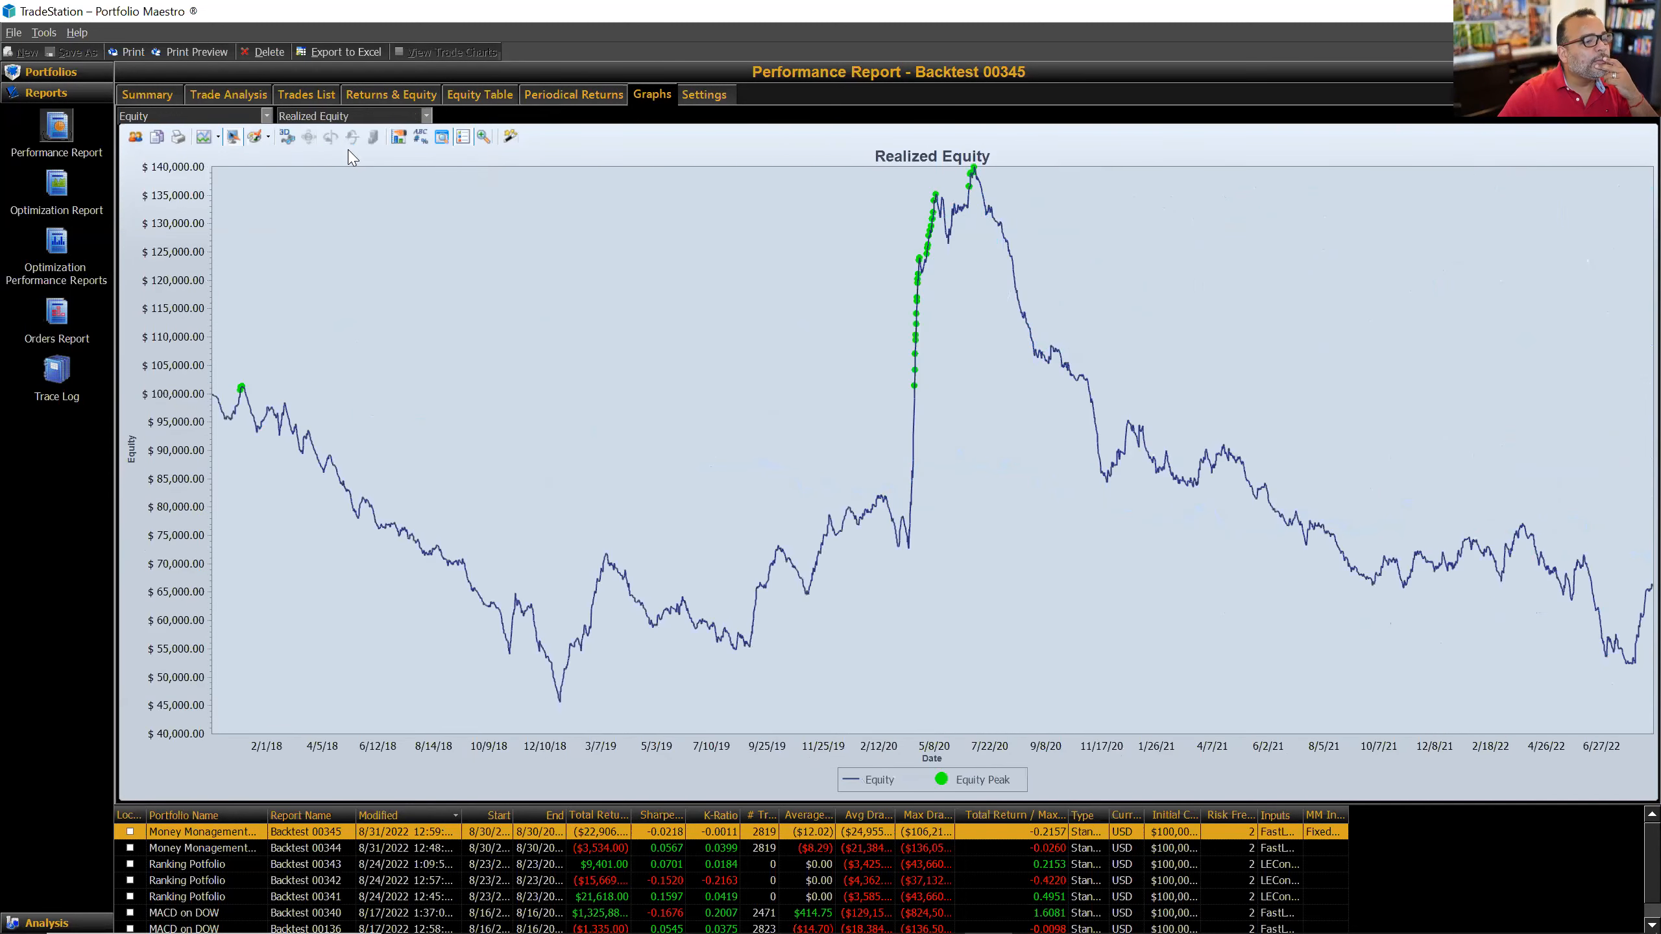
pyautogui.click(376, 115)
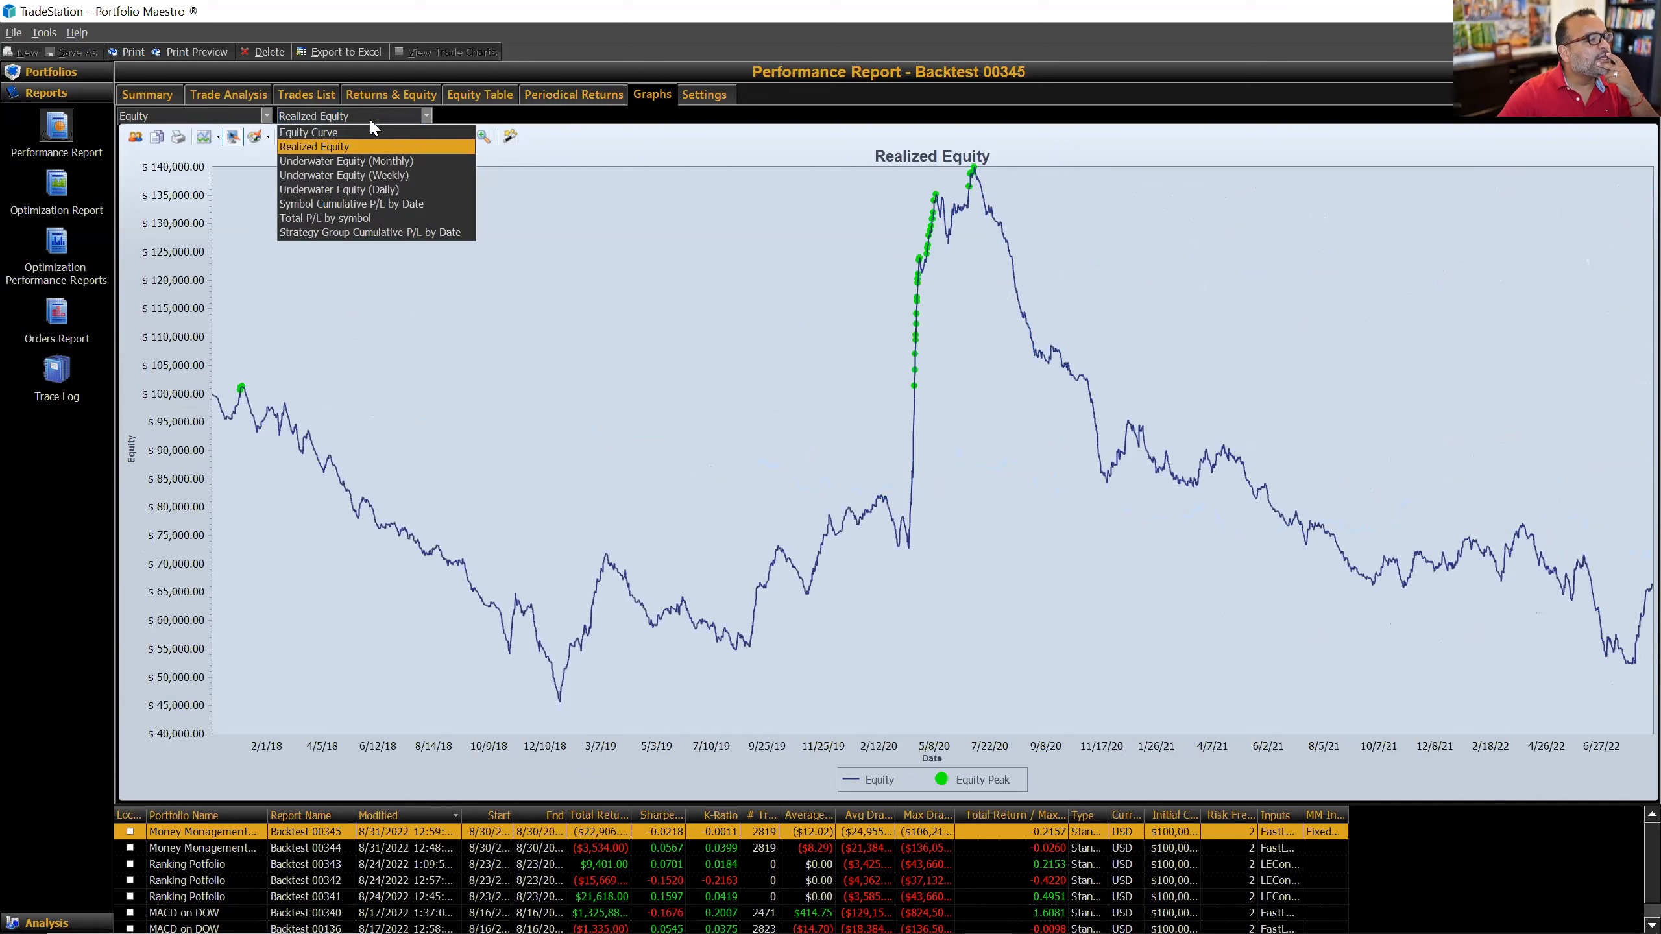
pyautogui.click(376, 235)
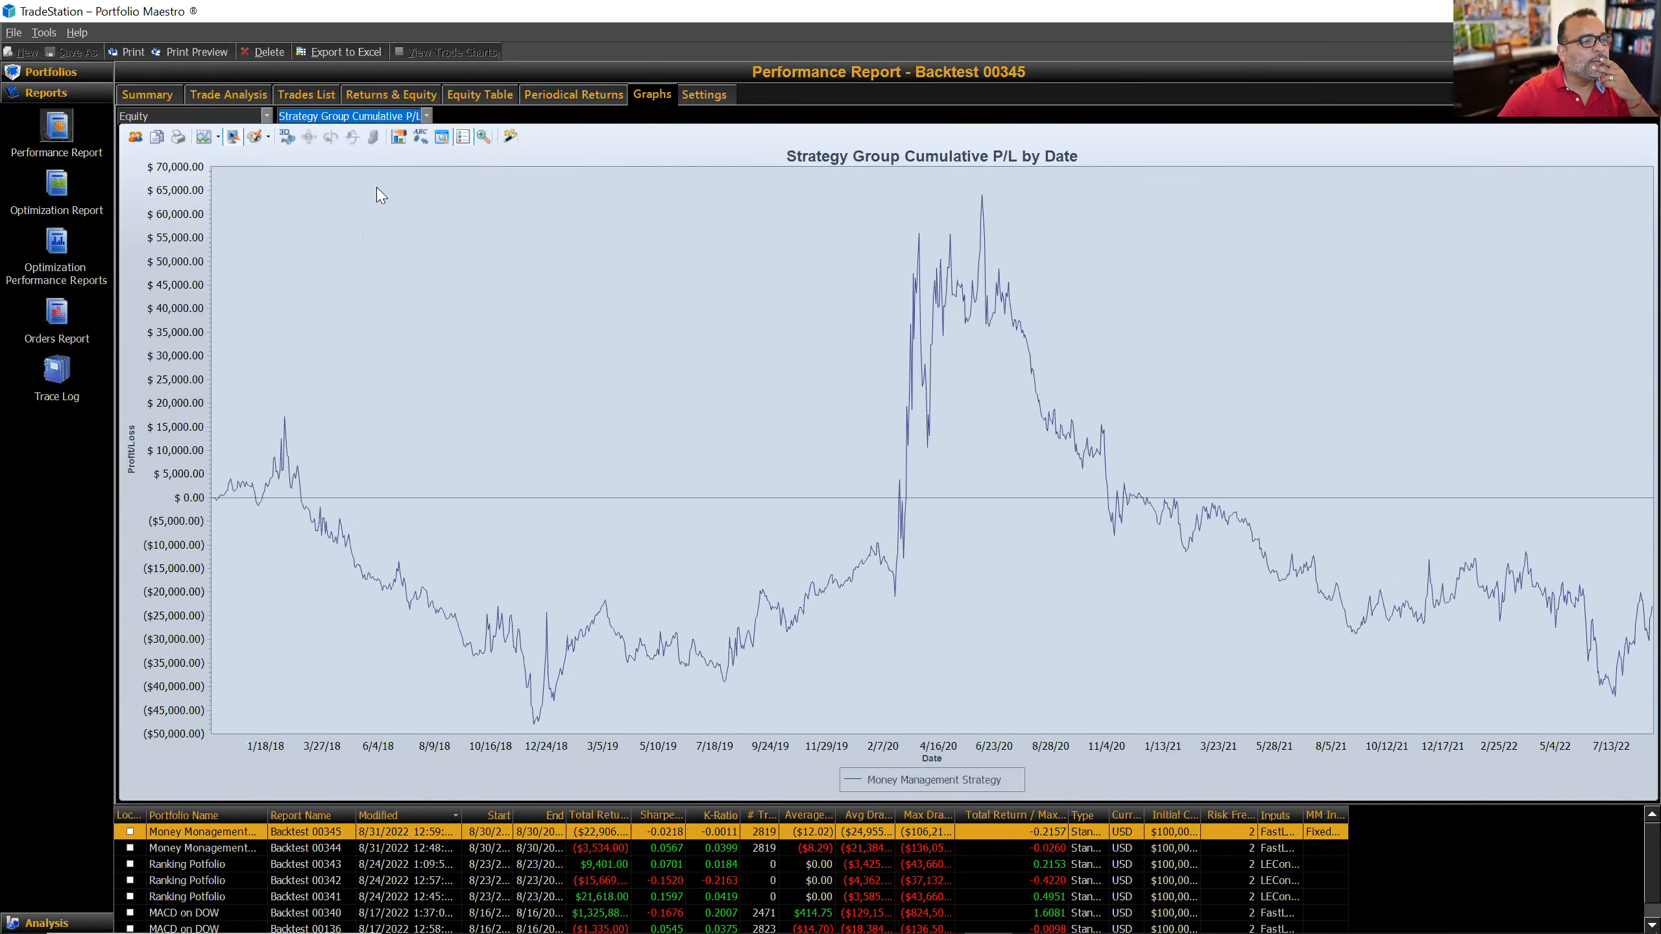
pyautogui.click(384, 115)
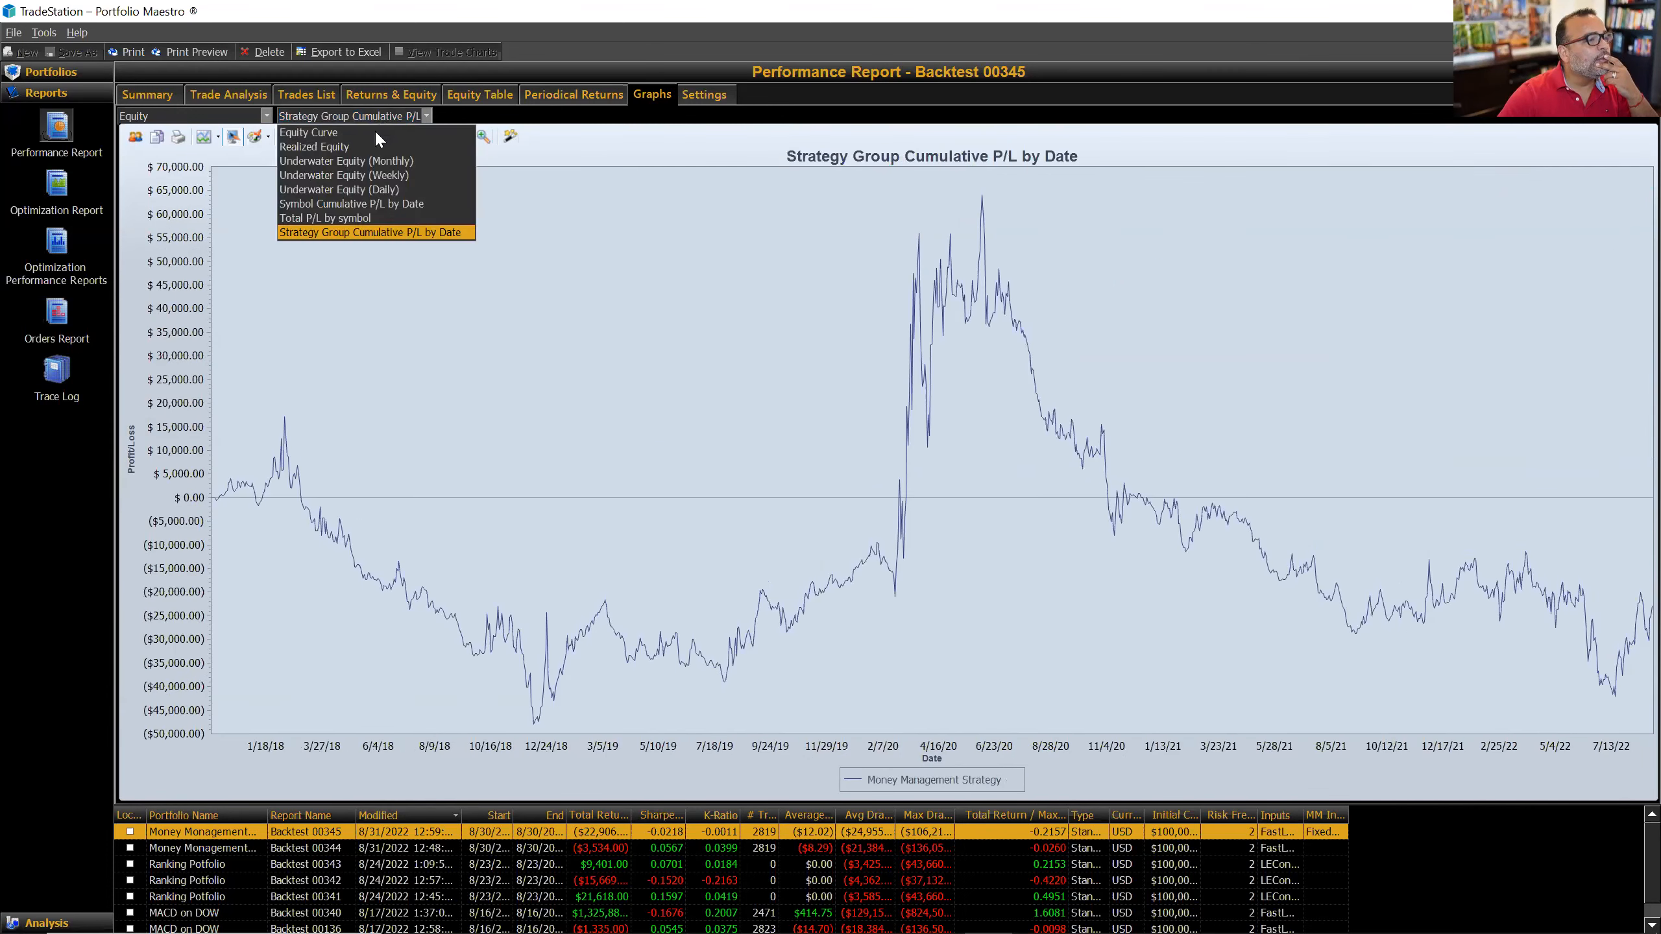
pyautogui.click(371, 219)
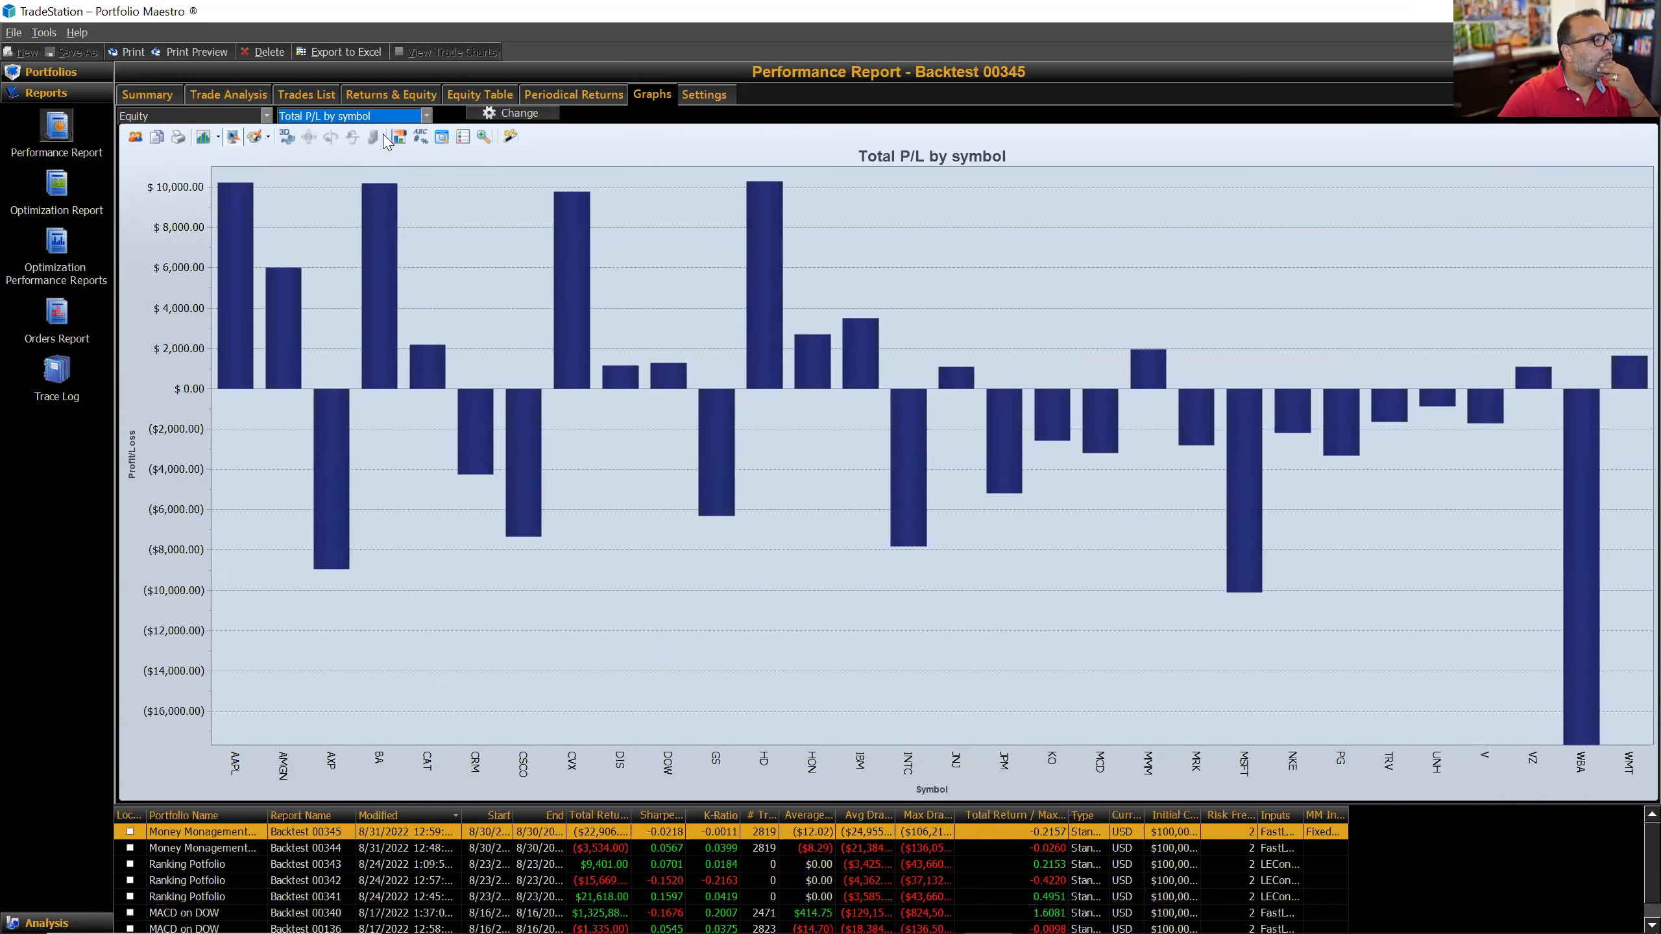
pyautogui.click(377, 118)
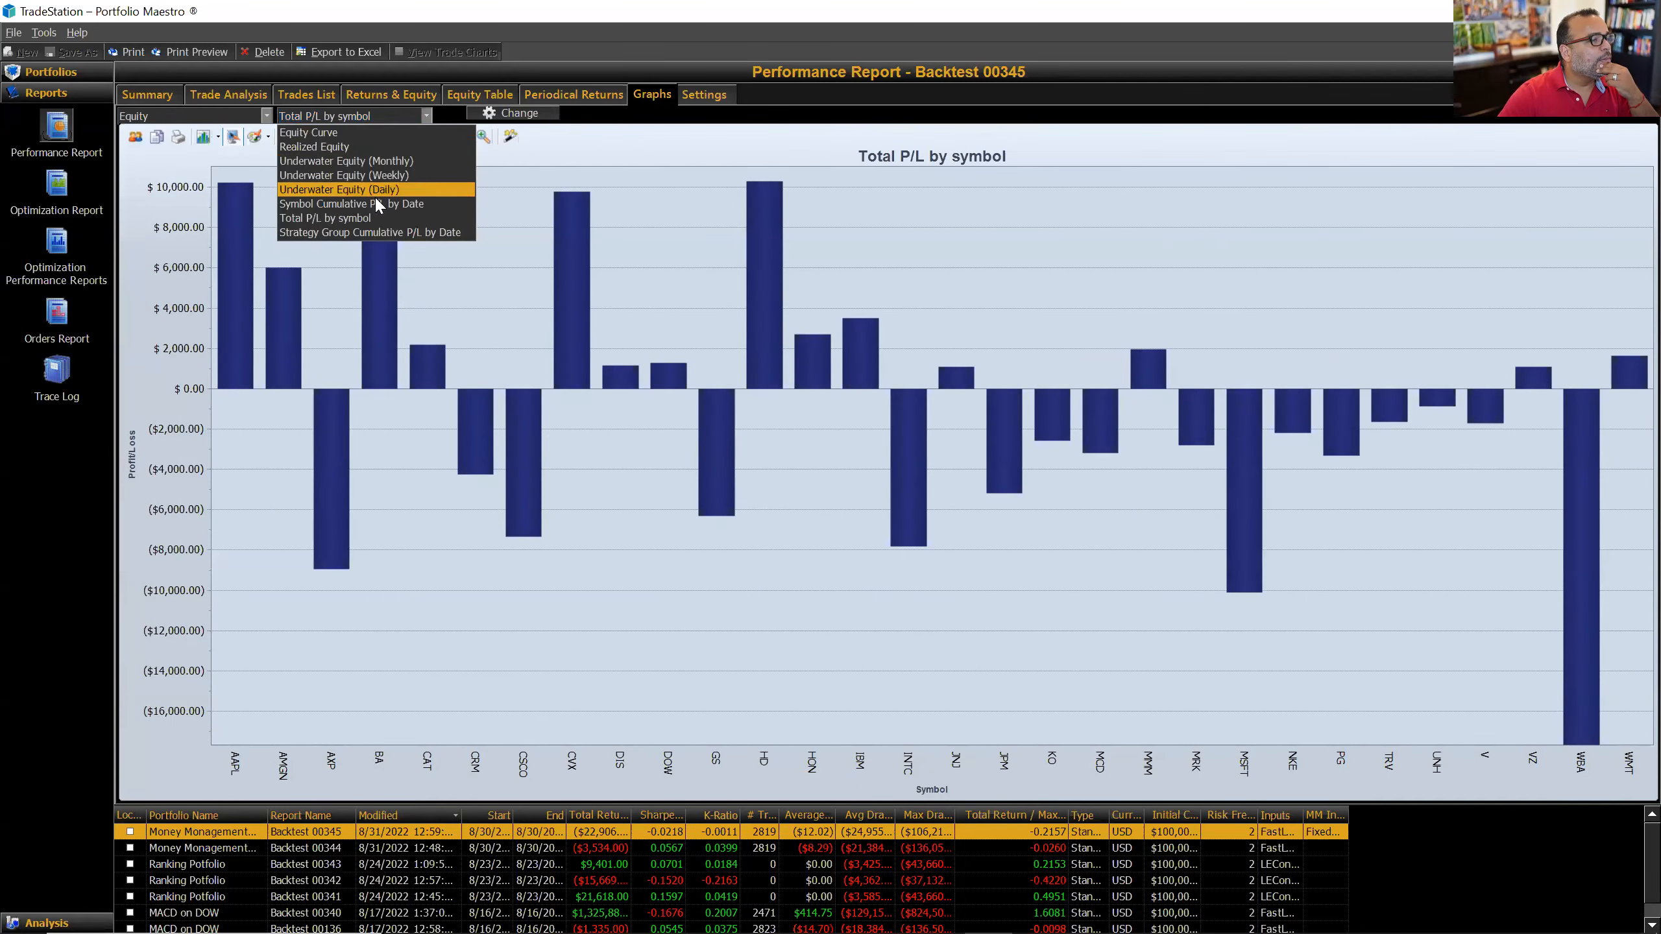
pyautogui.click(239, 120)
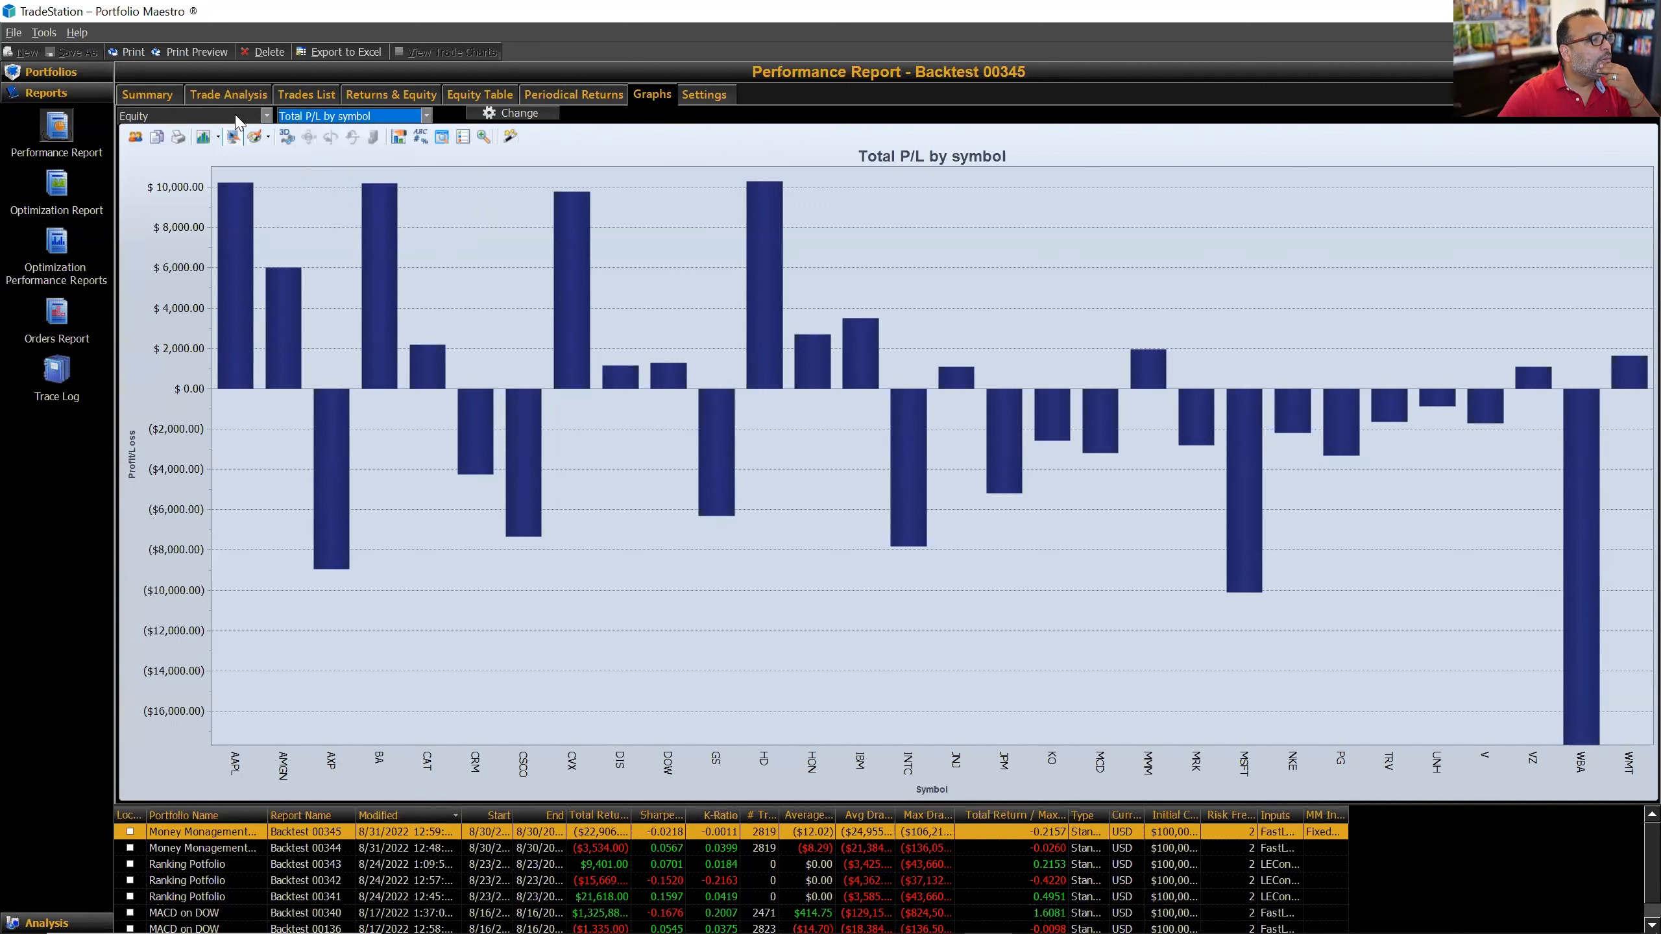
# Step: Leave the graphs and open Portfolios > Manage Strategy Groups
pyautogui.click(239, 122)
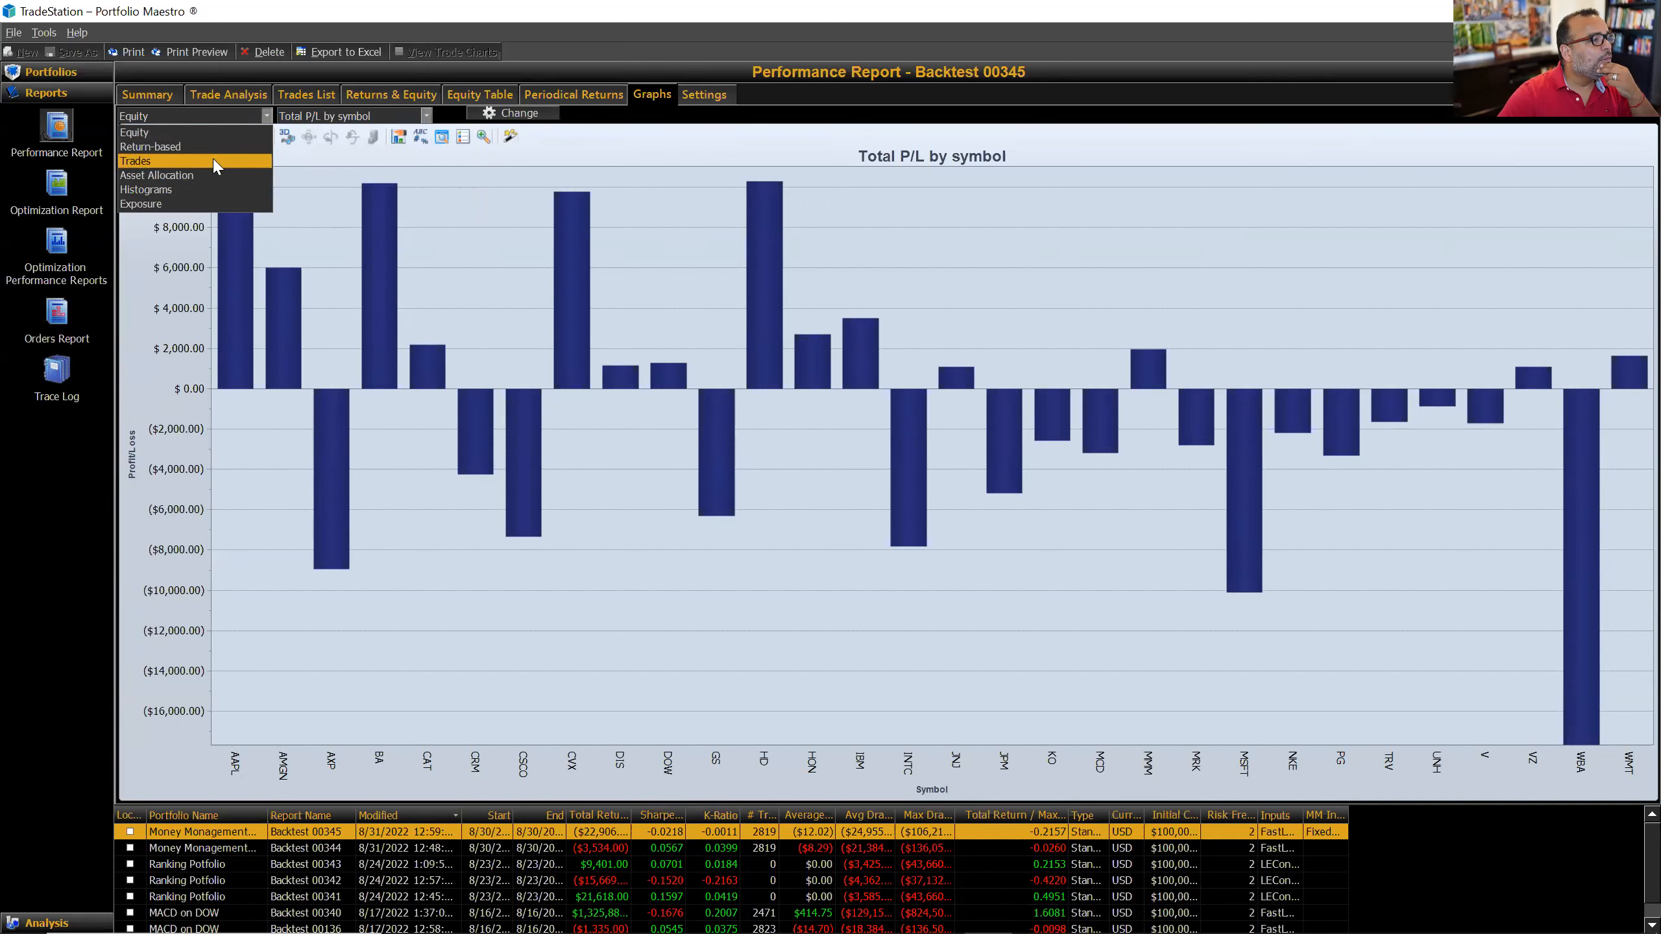
pyautogui.click(773, 363)
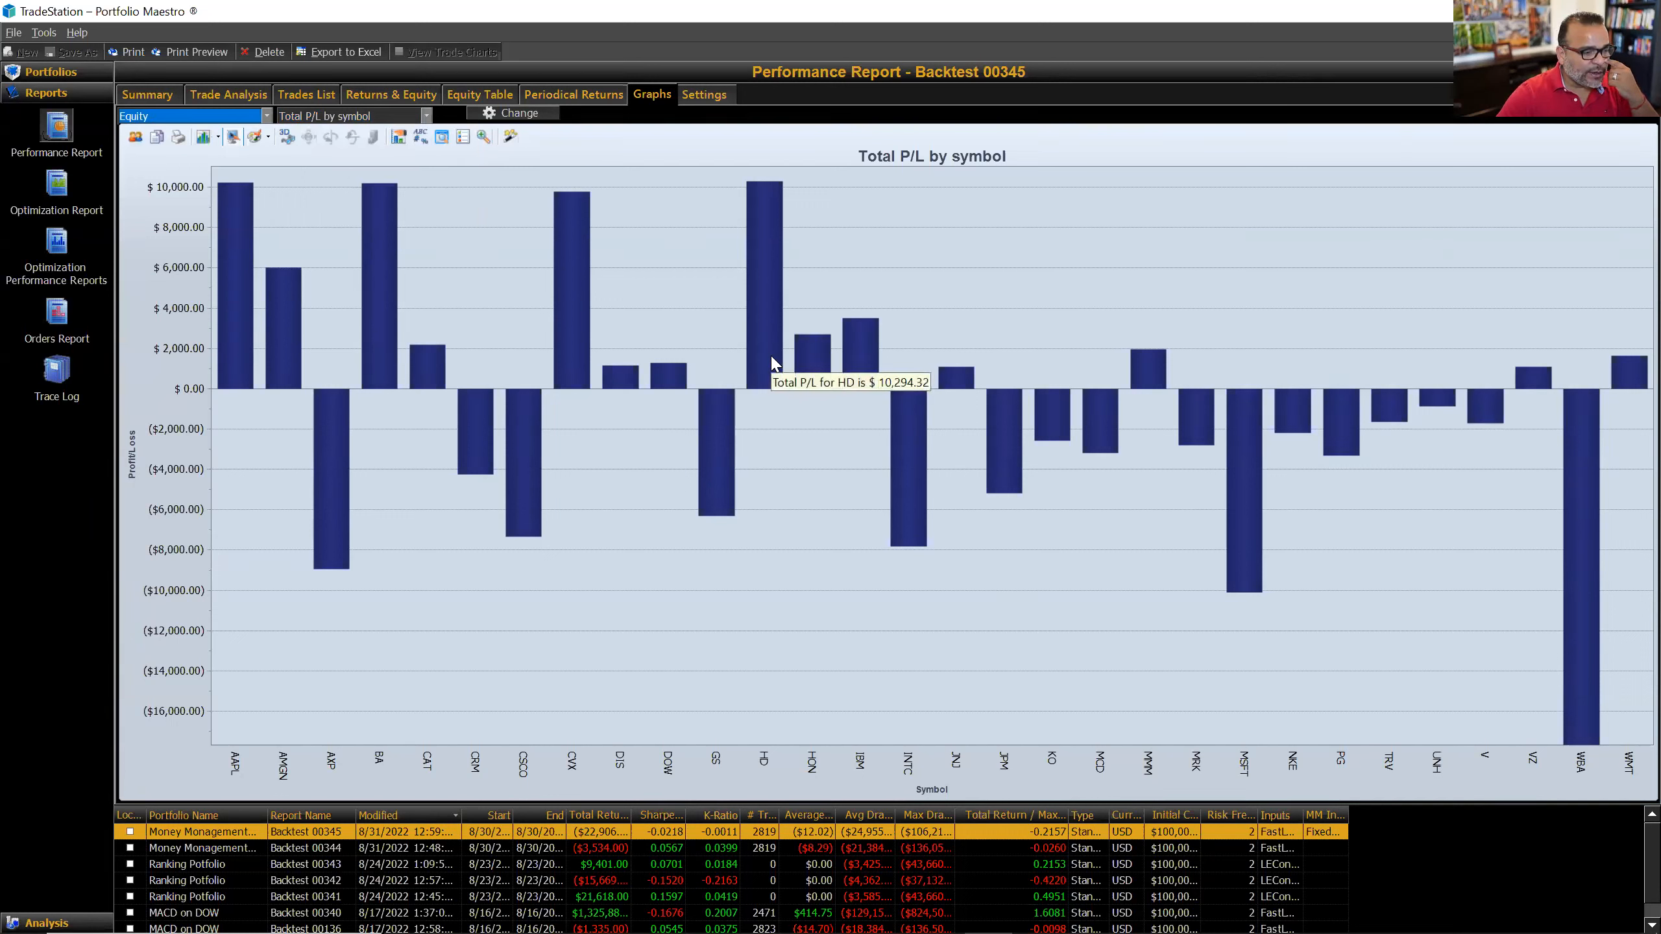
pyautogui.click(42, 73)
pyautogui.click(60, 174)
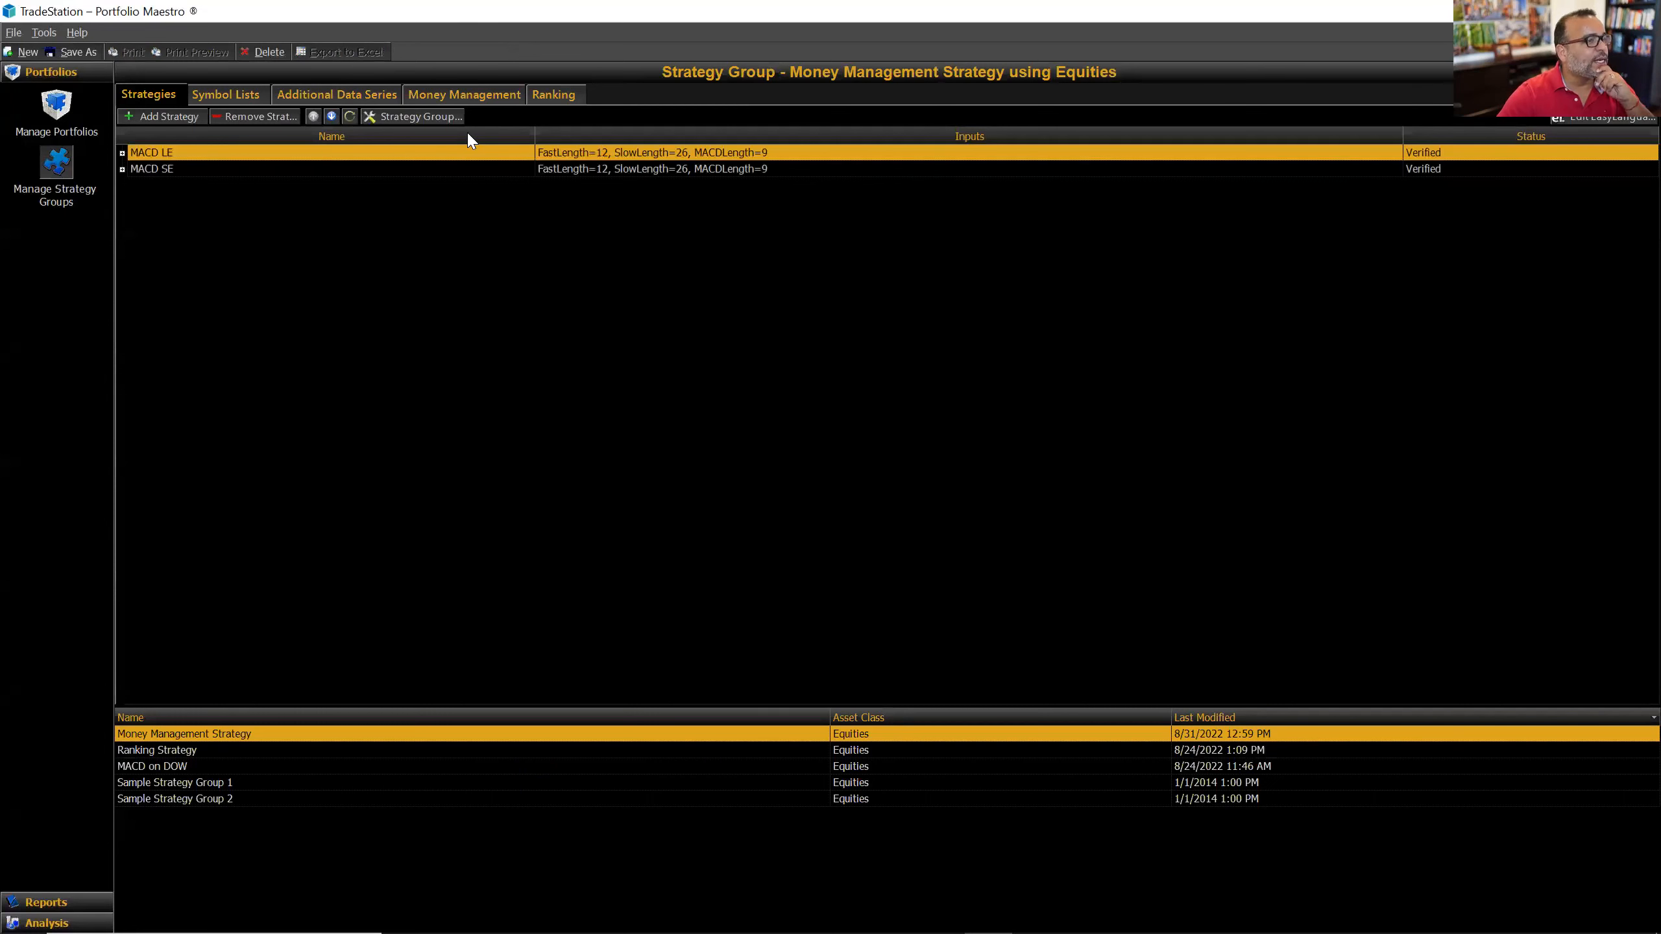
# Step: Set the Money Management Strategy group's Method to Fixed Fractional with ATR Risk (Percent Risk 0.05, ATR Lookback 10)
pyautogui.click(461, 98)
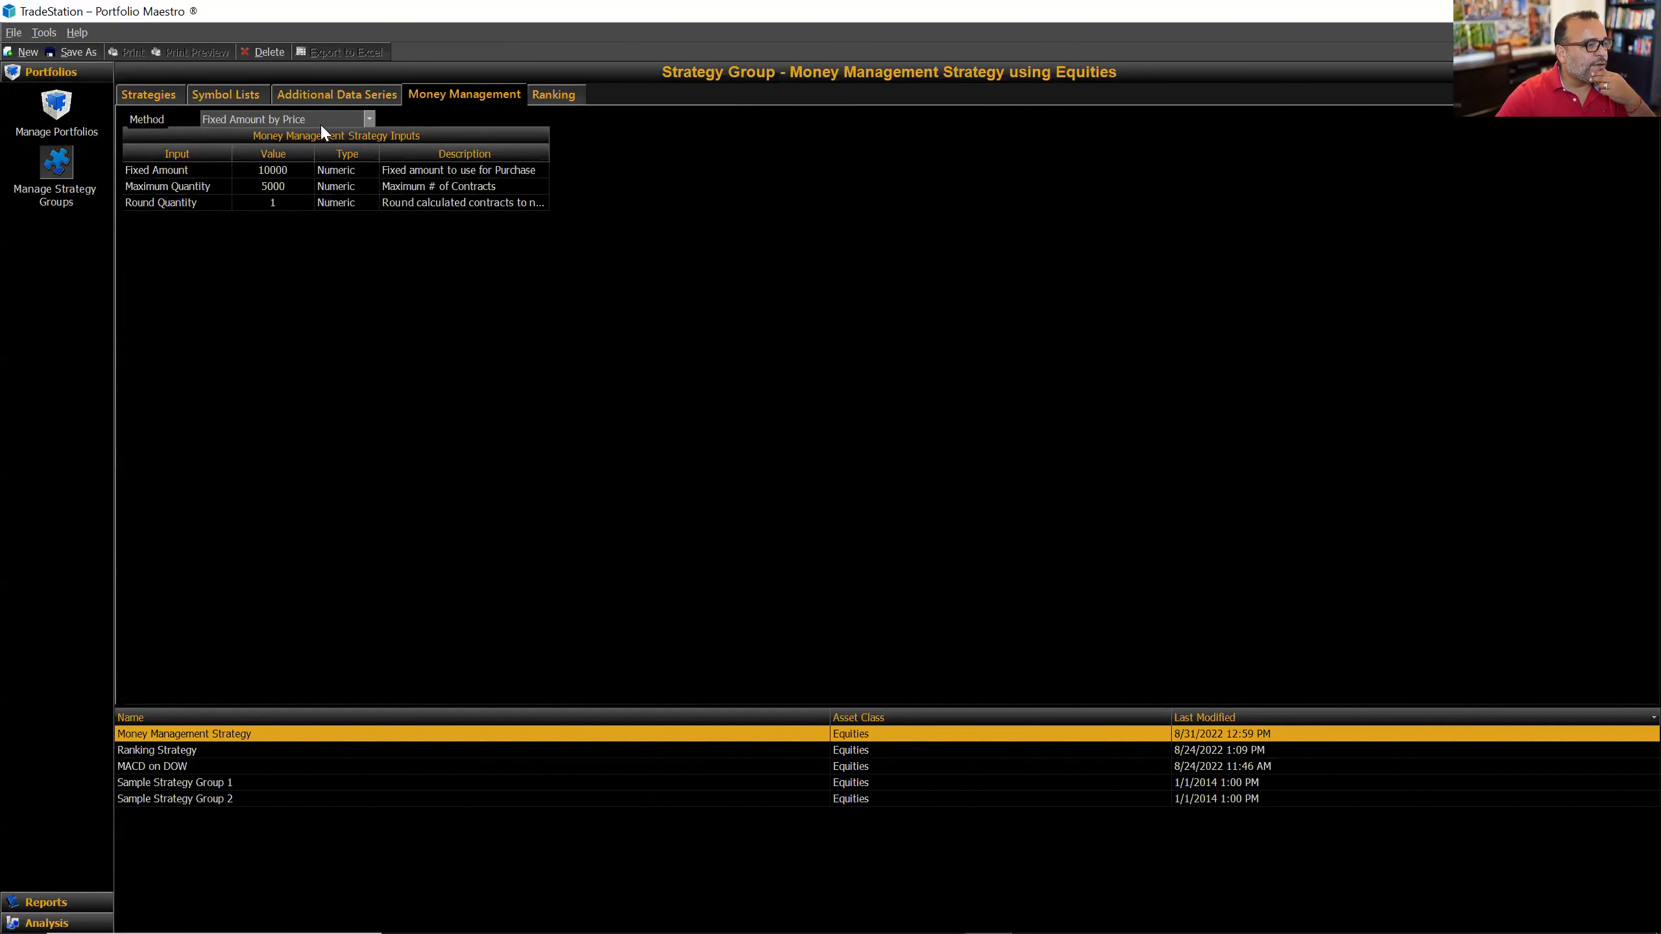
pyautogui.click(369, 120)
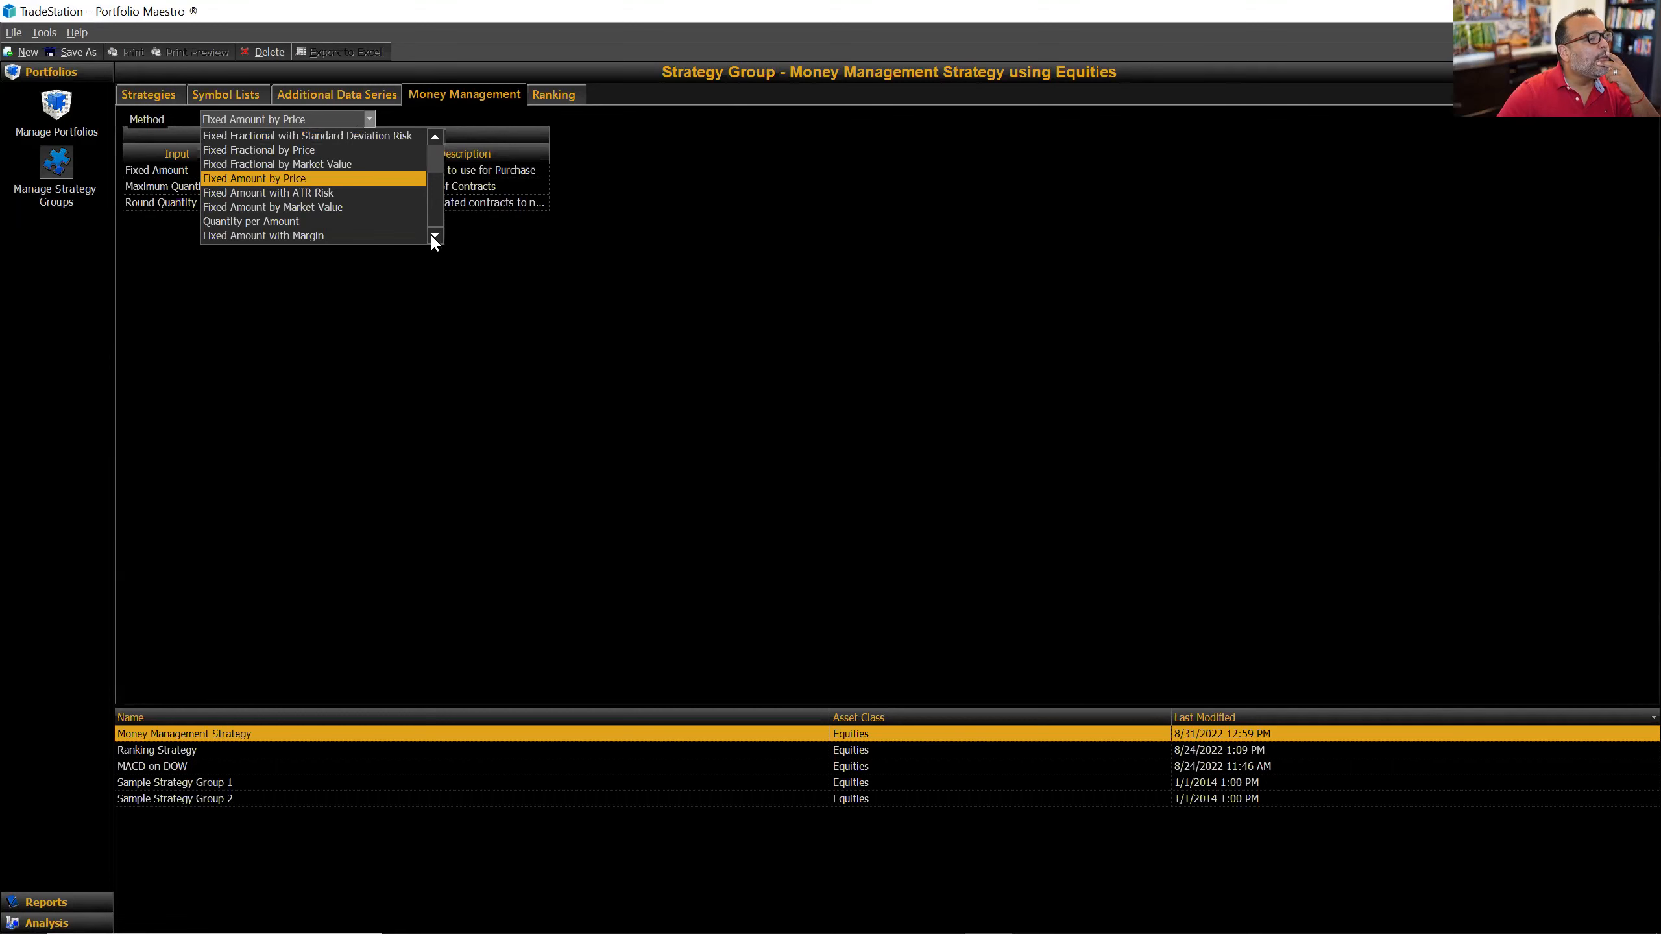
pyautogui.click(433, 136)
pyautogui.click(433, 136)
pyautogui.click(434, 136)
pyautogui.click(434, 137)
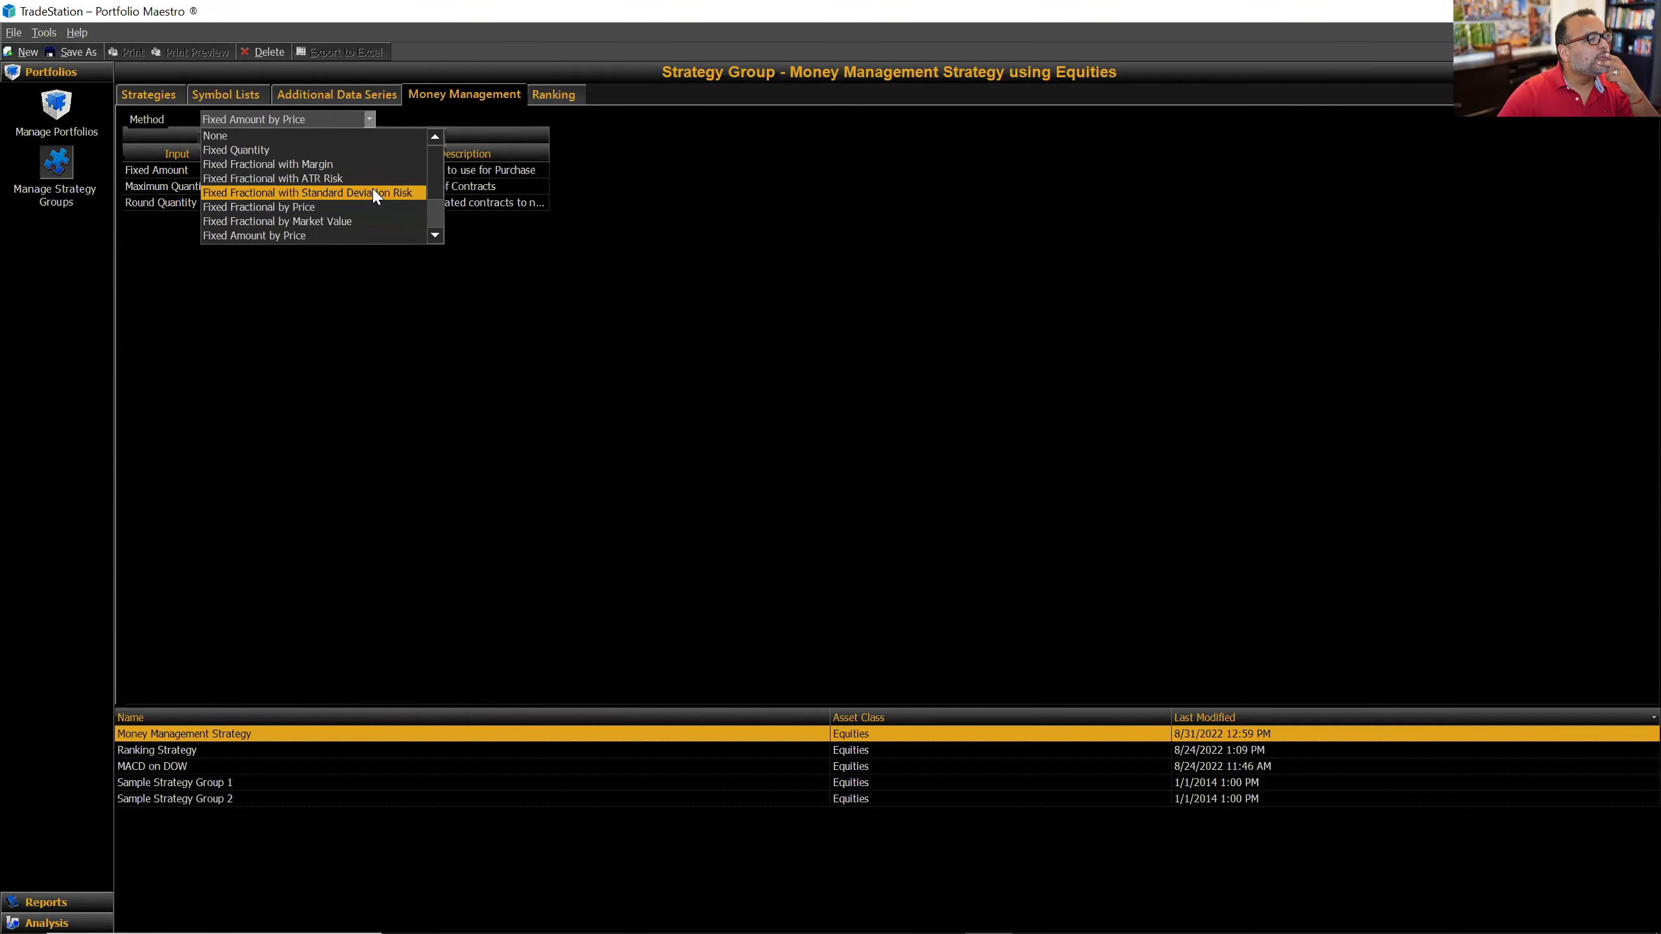
pyautogui.click(337, 182)
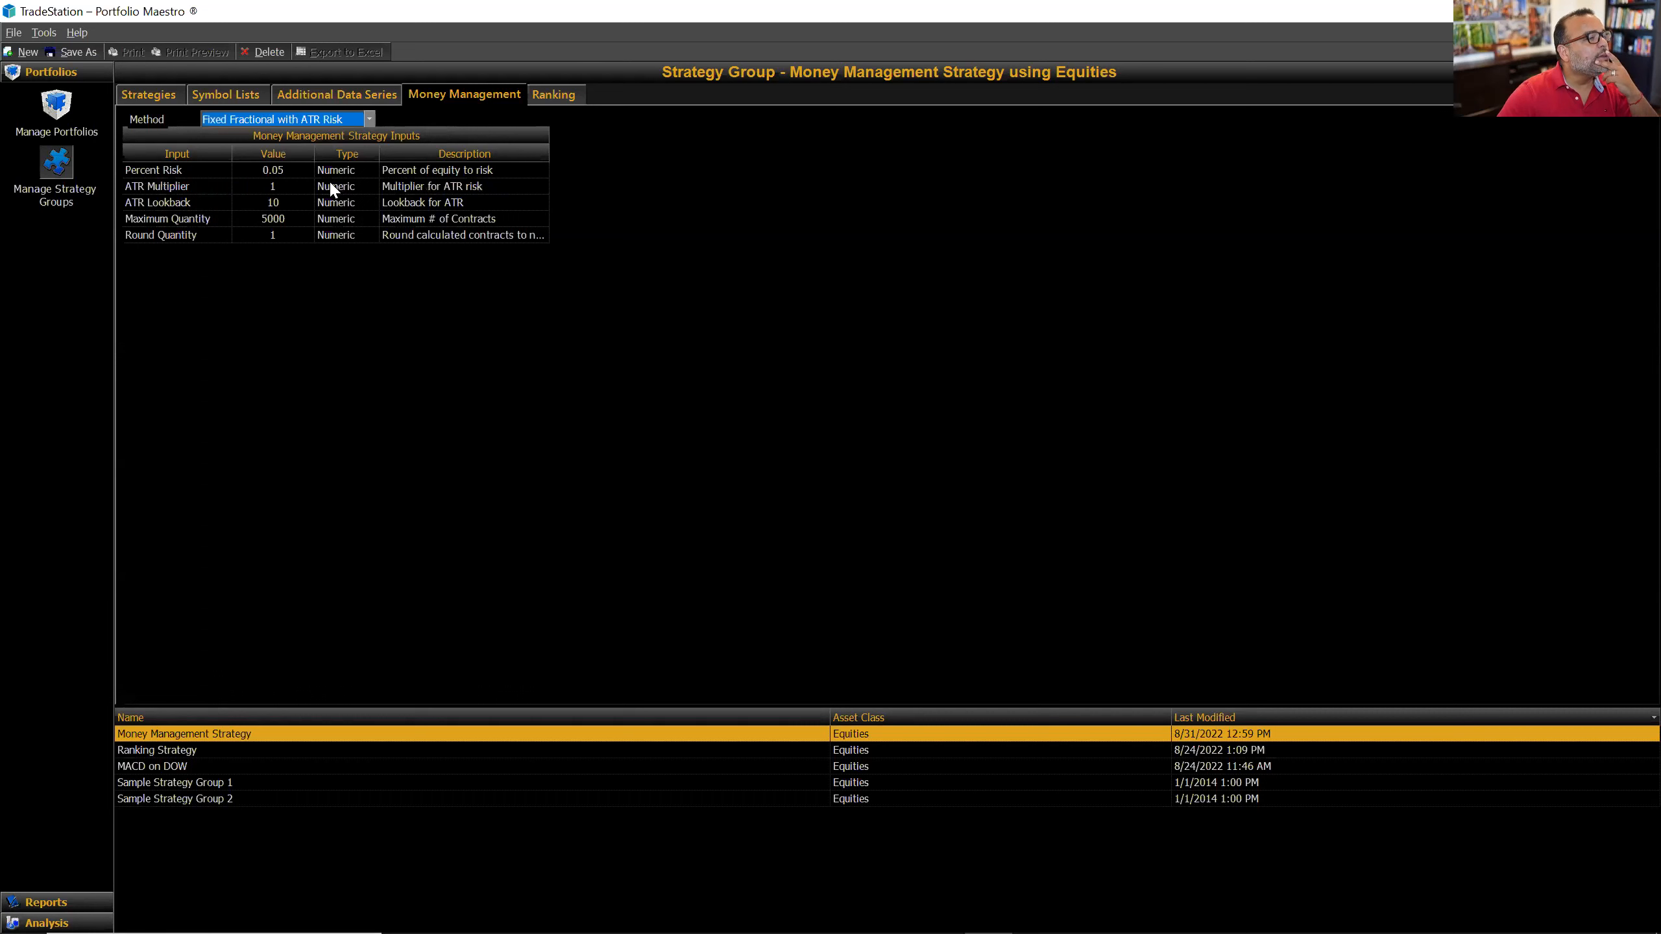
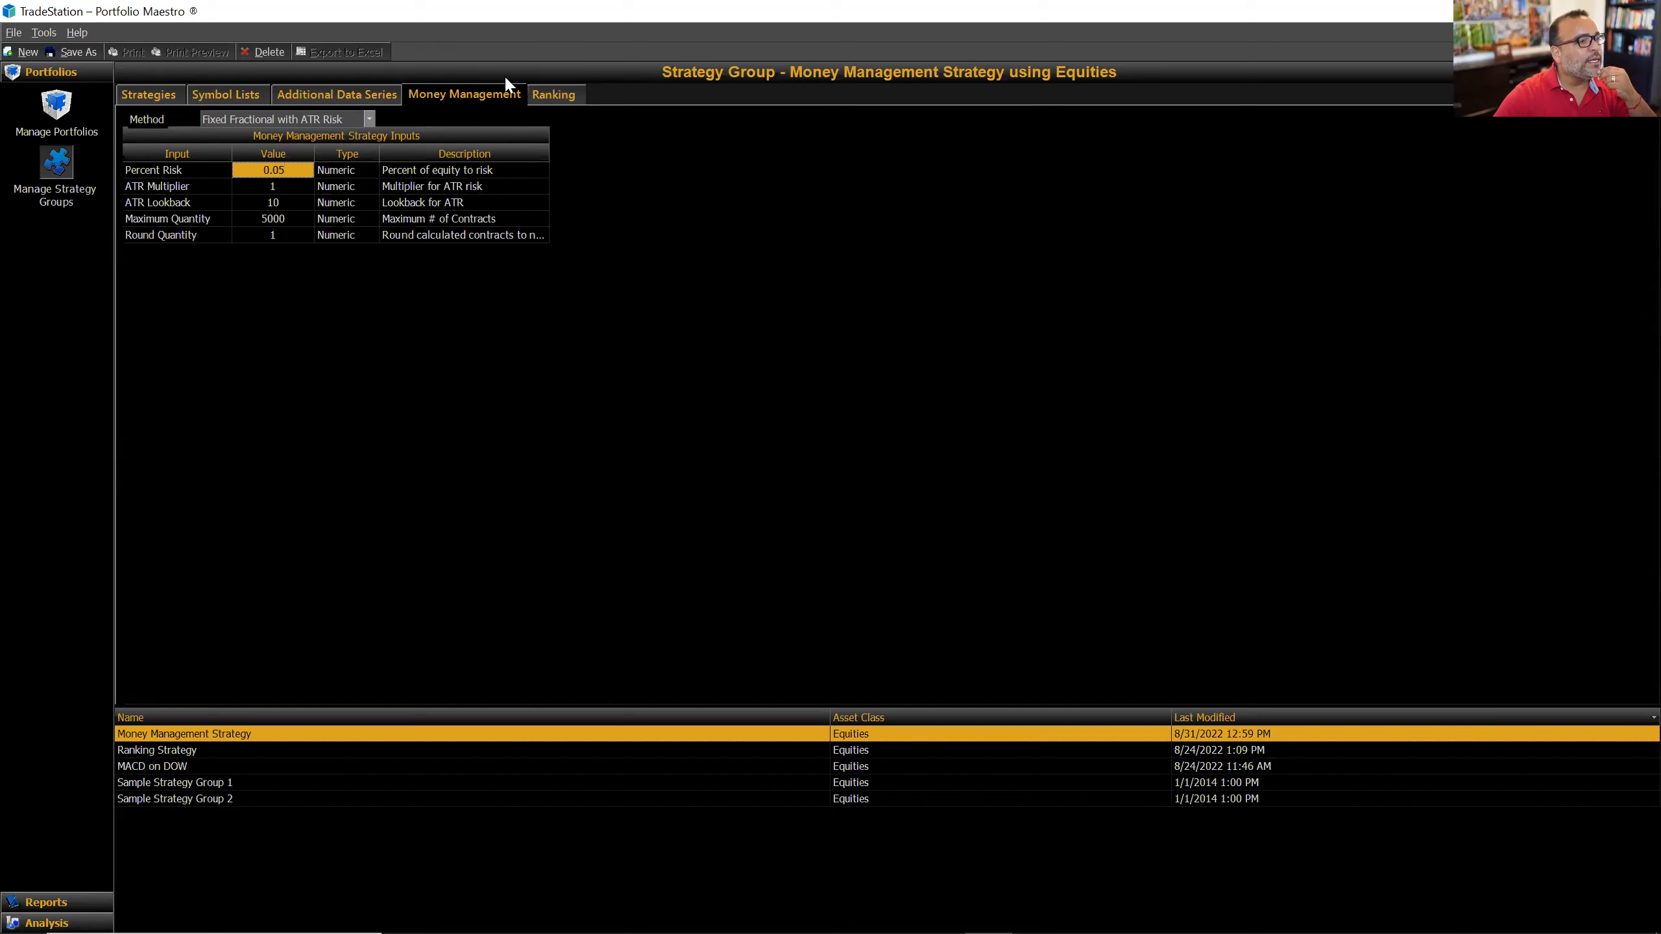
# Step: Return to the Money Management Portfolio, now using Fixed Fractional ATR risk at 0.05
pyautogui.click(65, 109)
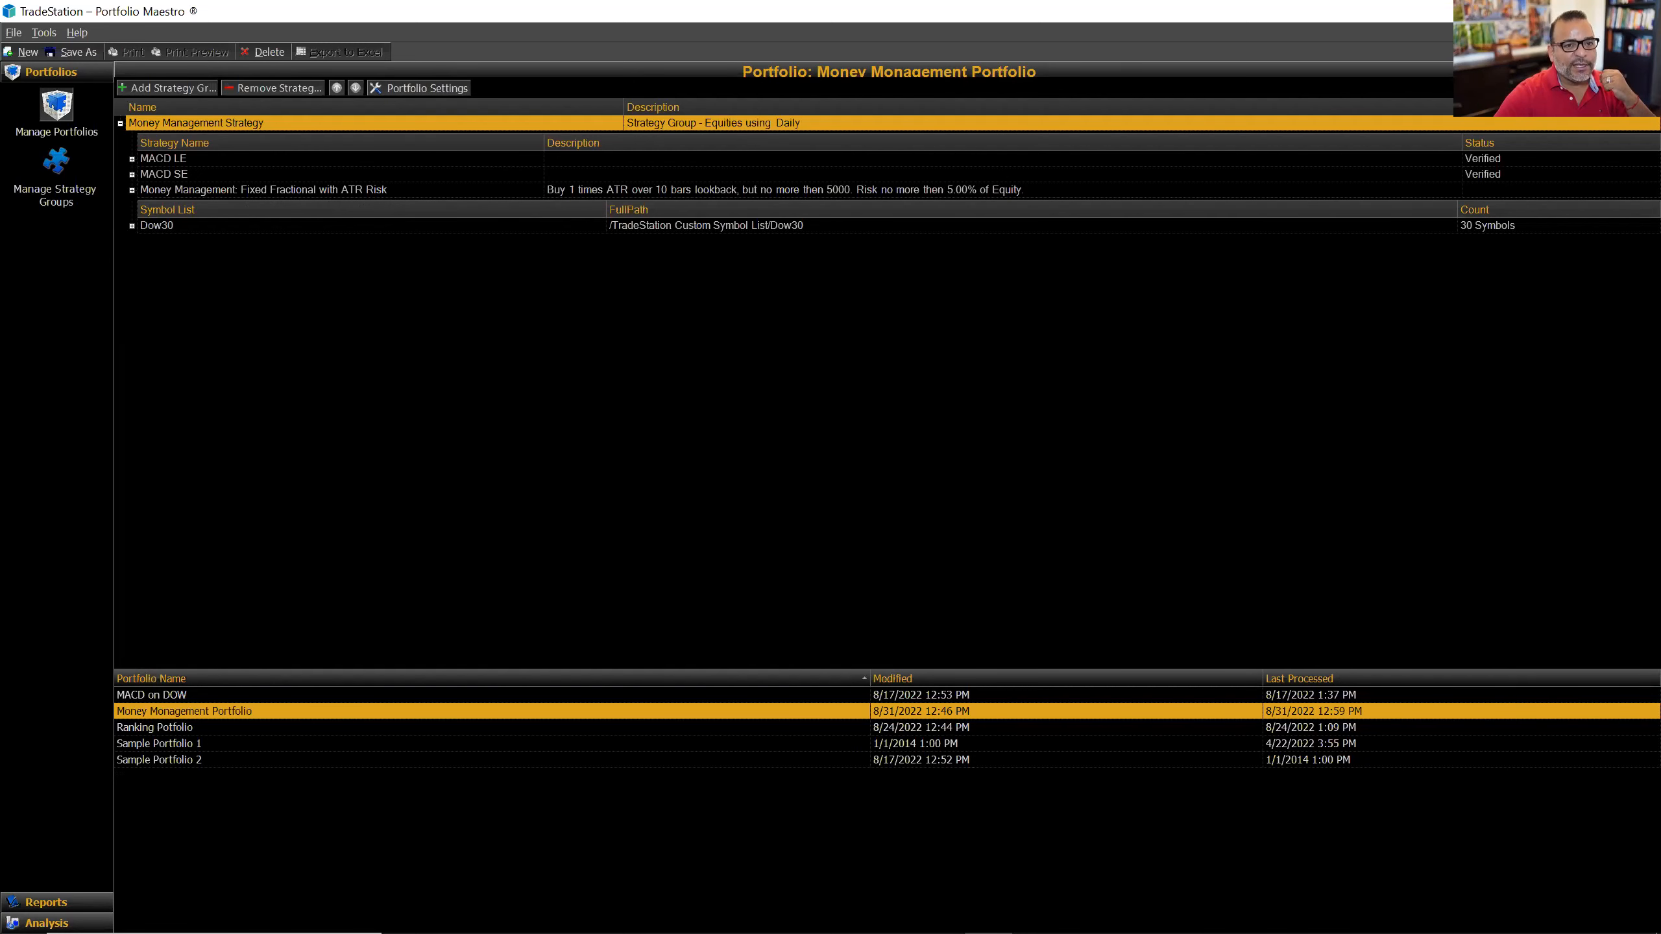
# Step: Backtest the Money Management Portfolio at 5% risk and open the Backtest 00346 report
pyautogui.click(771, 556)
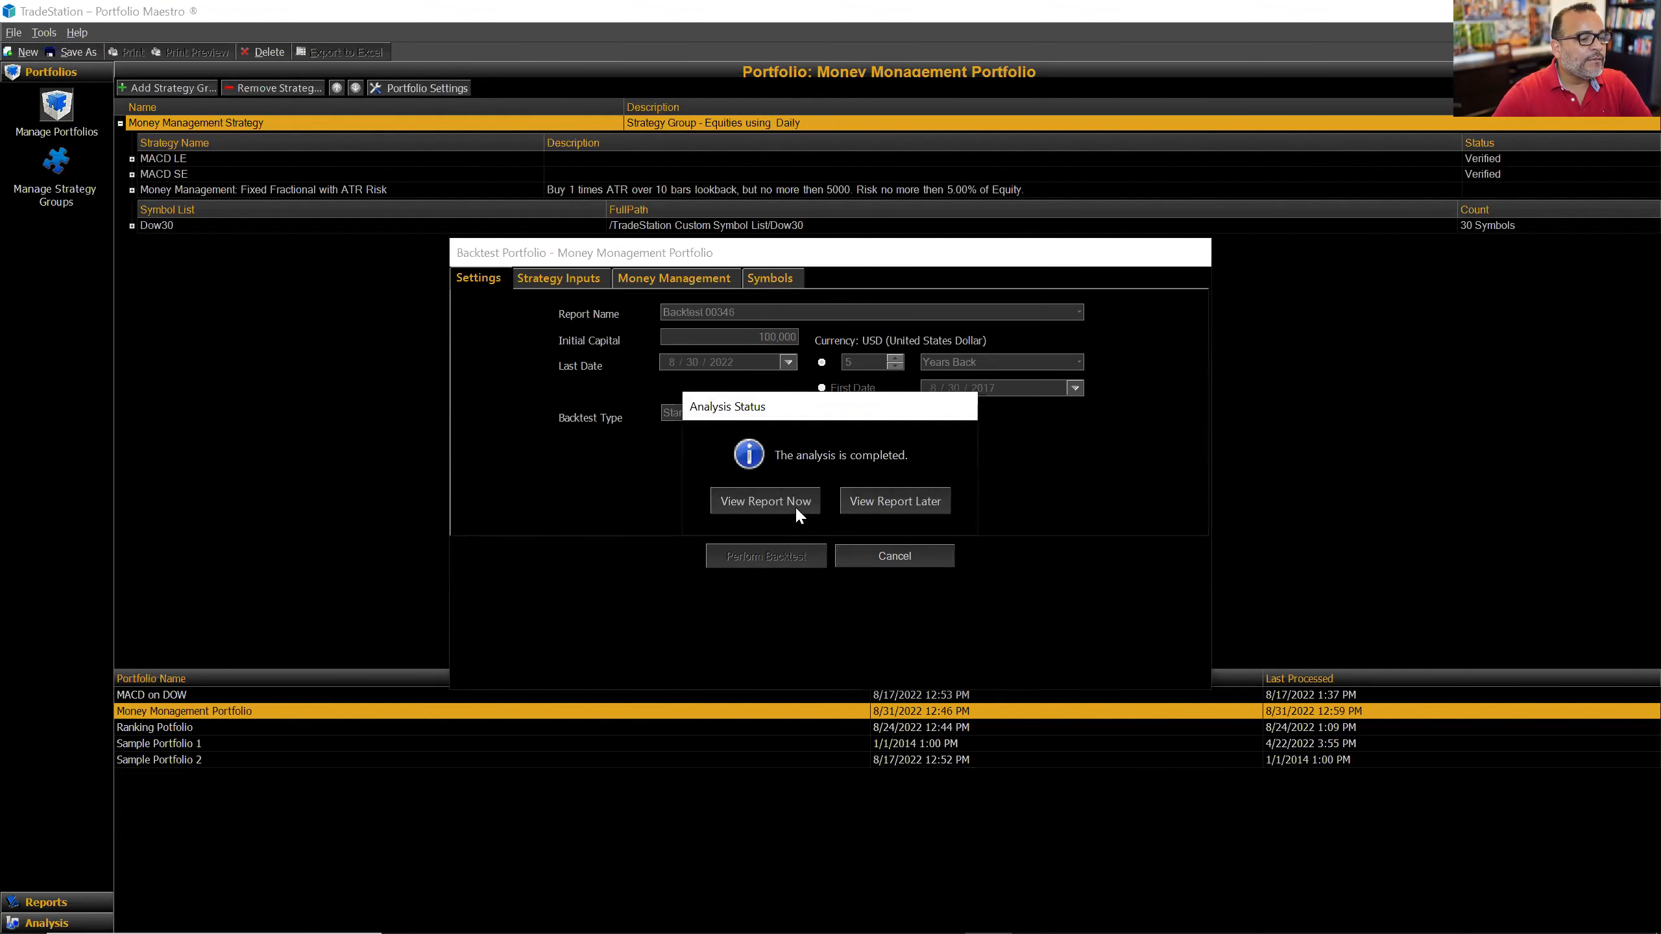
pyautogui.click(797, 510)
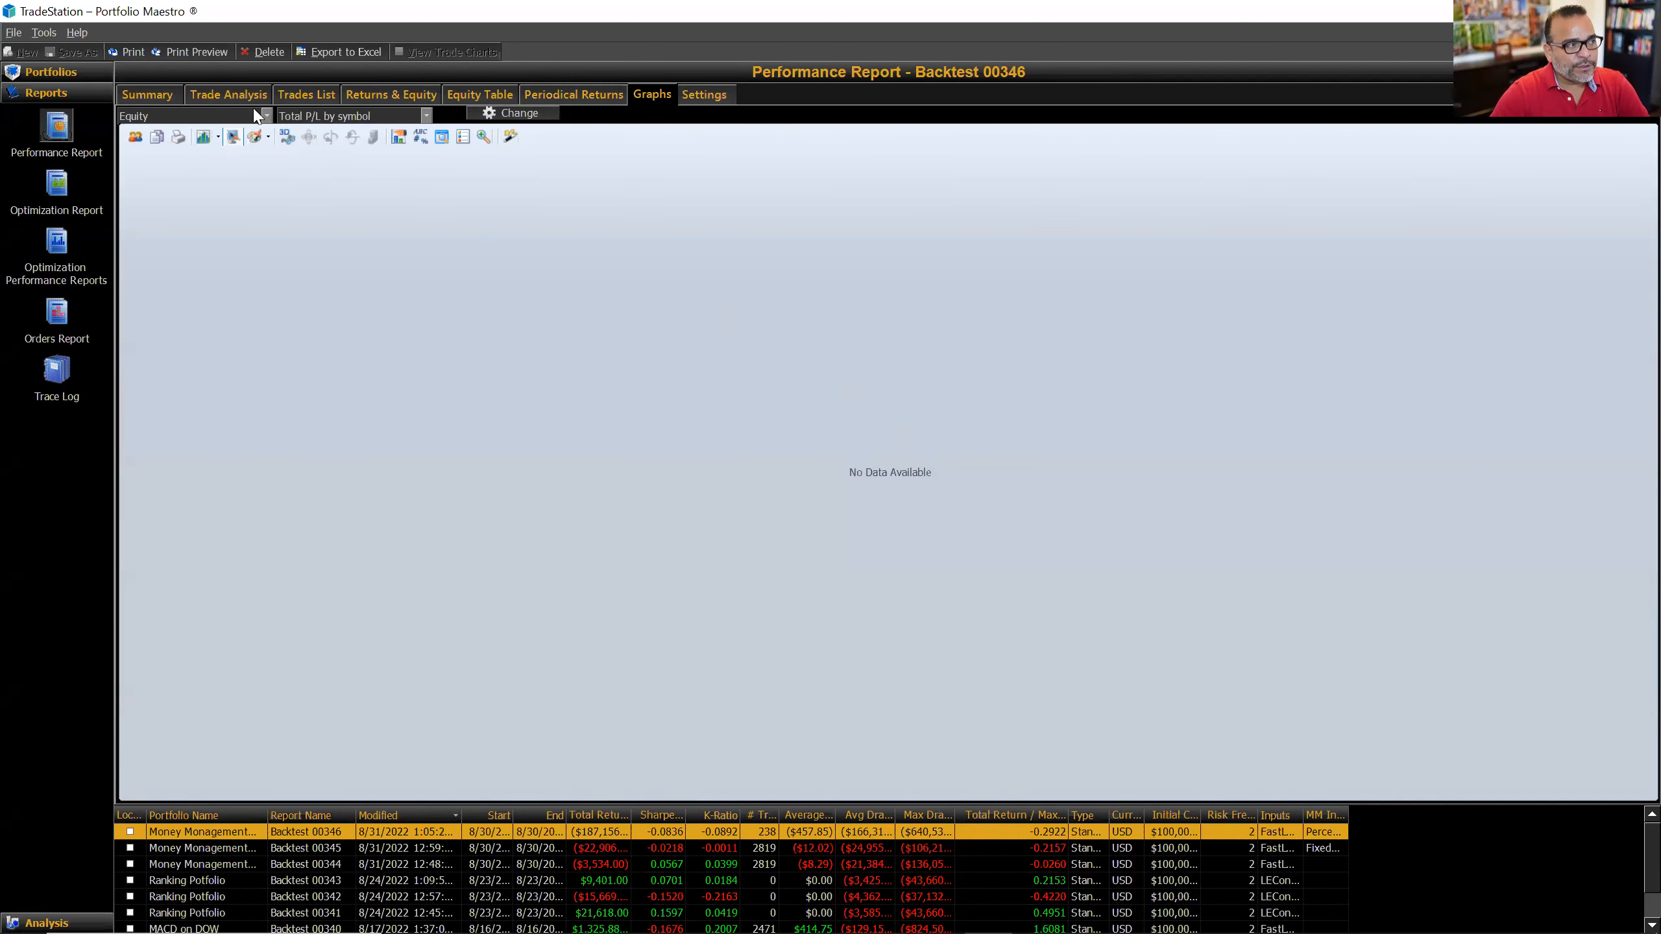
# Step: Show the Trade Analysis statistics broken out by every symbol
pyautogui.click(238, 101)
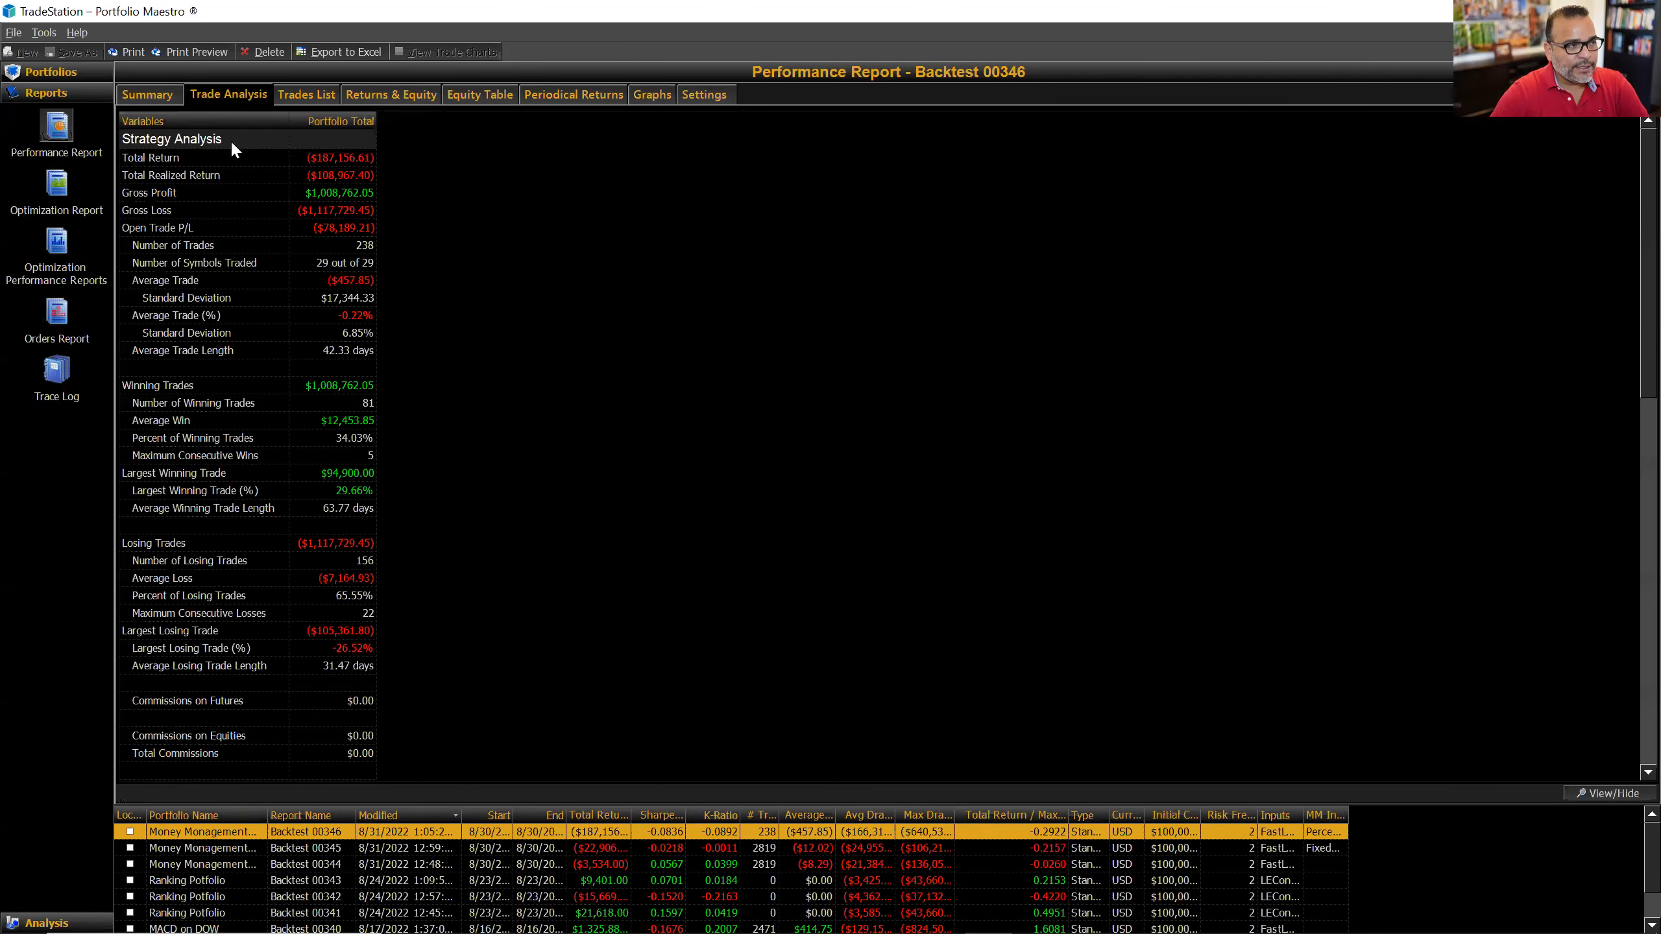
pyautogui.click(1615, 792)
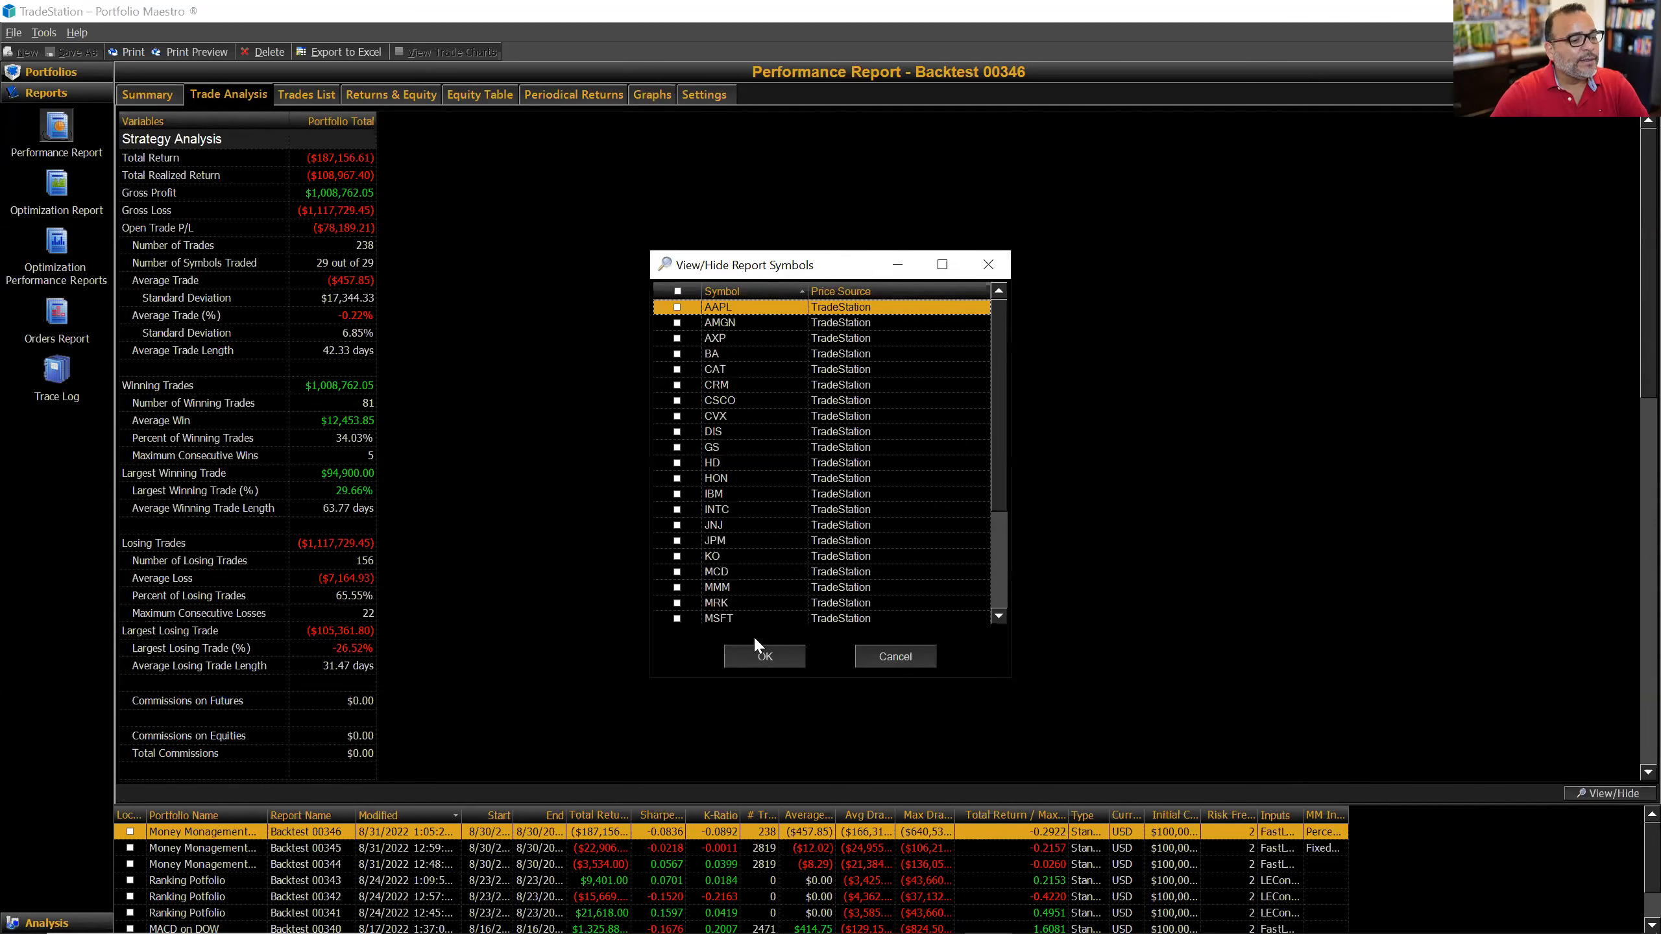
pyautogui.click(678, 292)
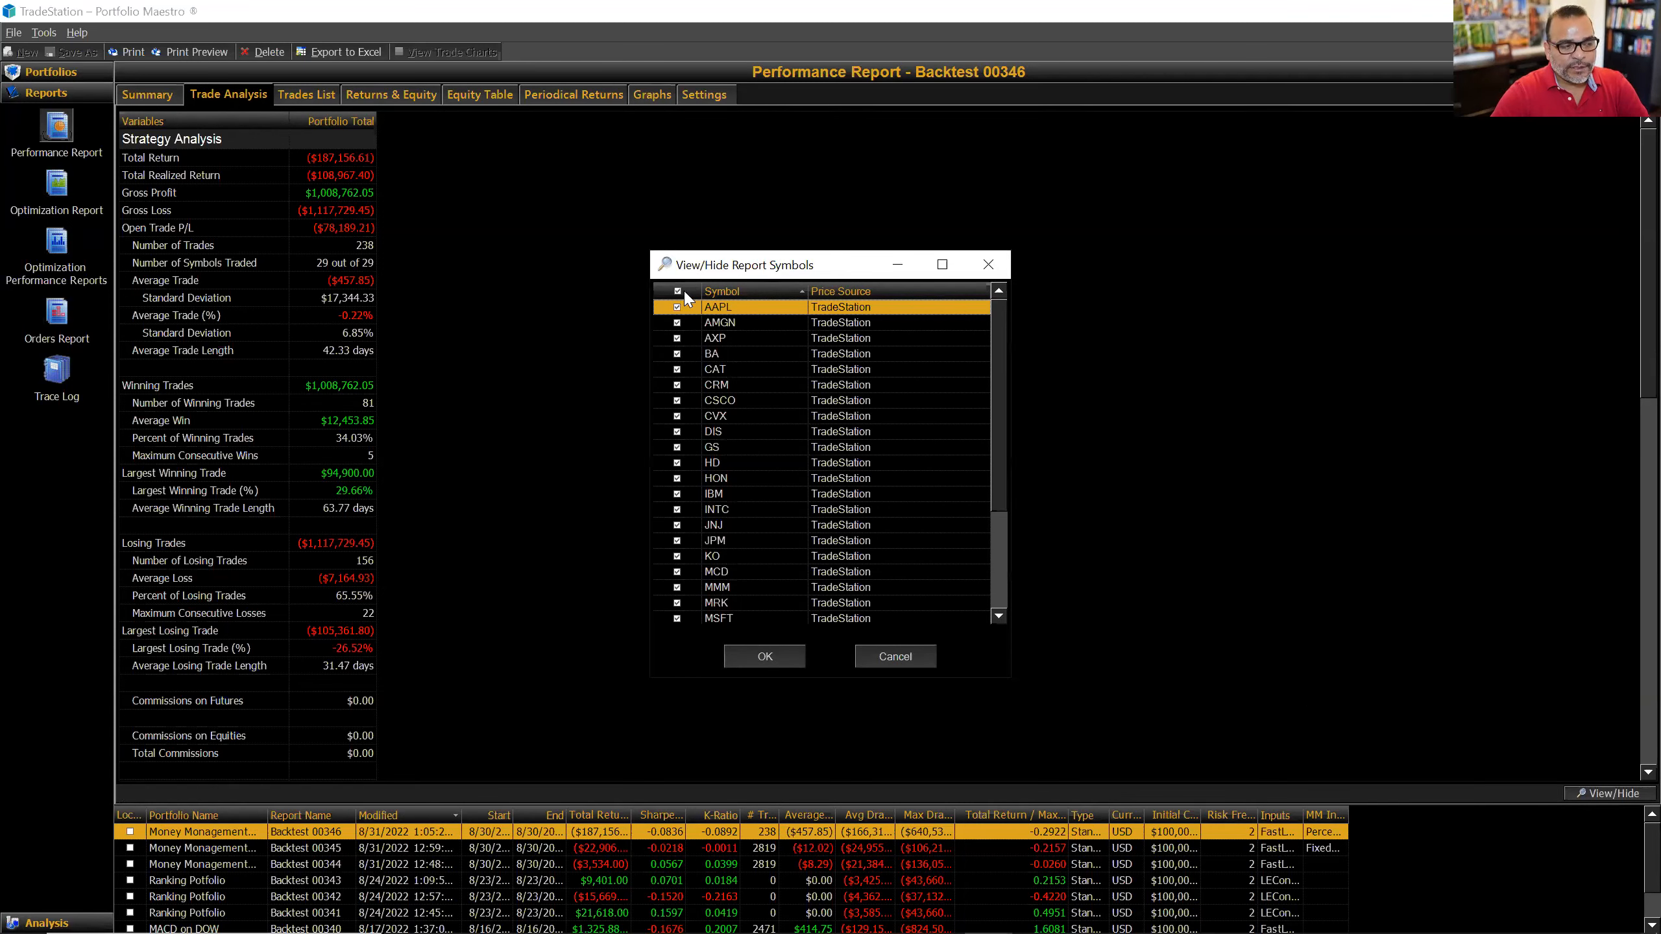
pyautogui.click(764, 656)
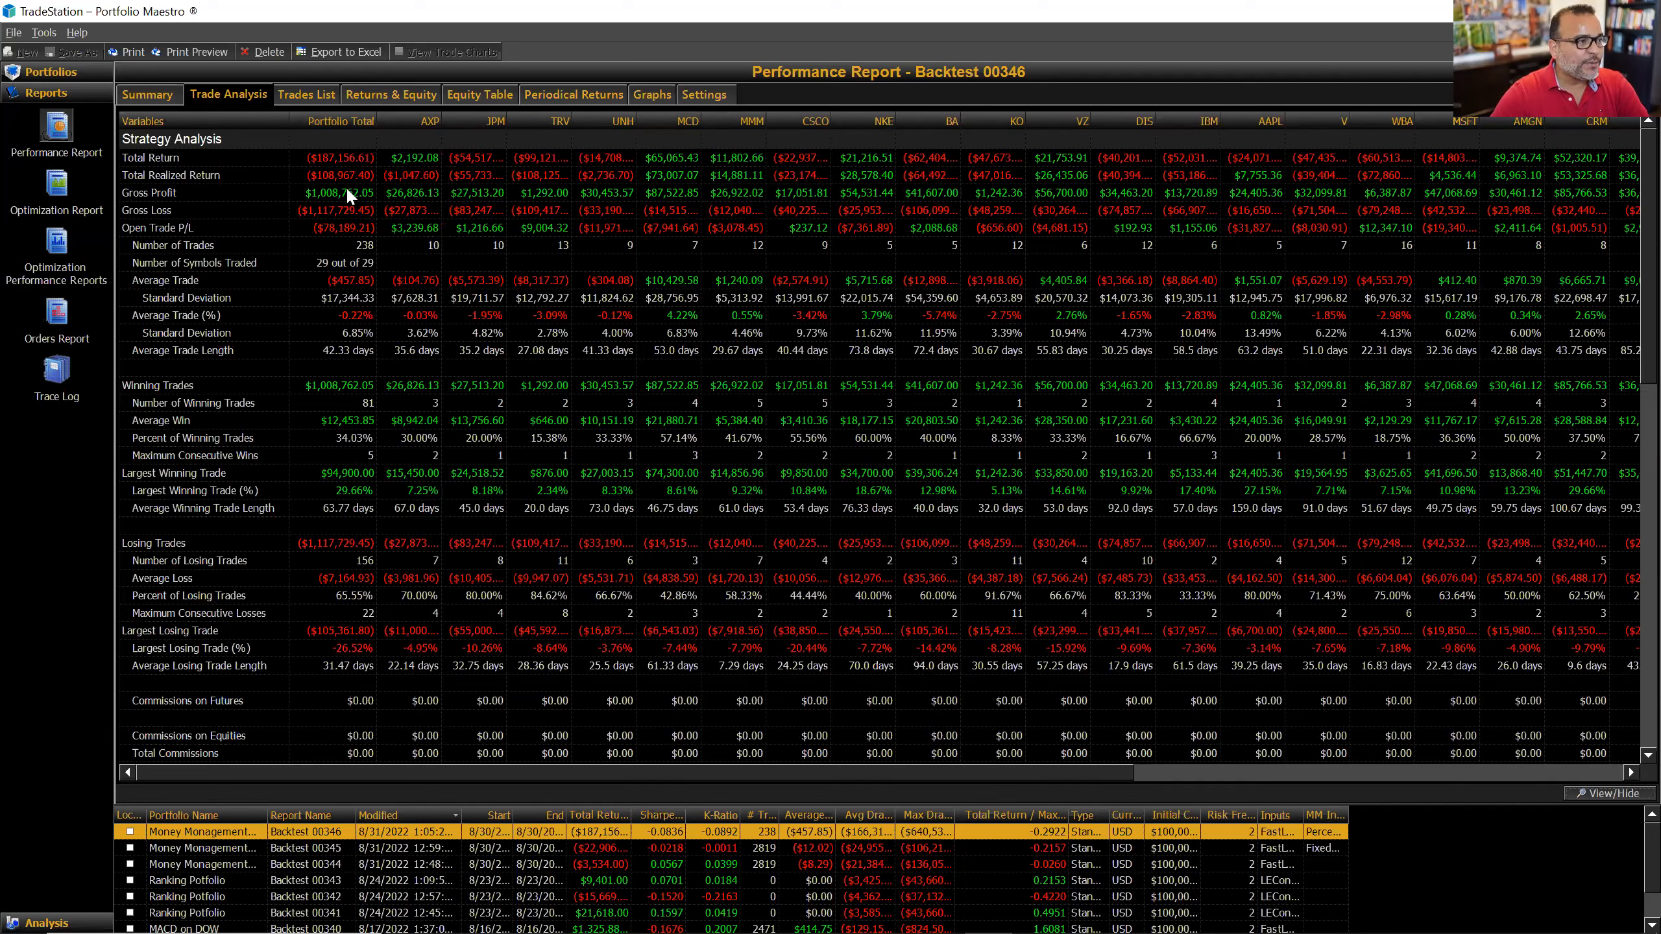
# Step: Select the Total Return row, then display the list of individual trades
pyautogui.click(312, 157)
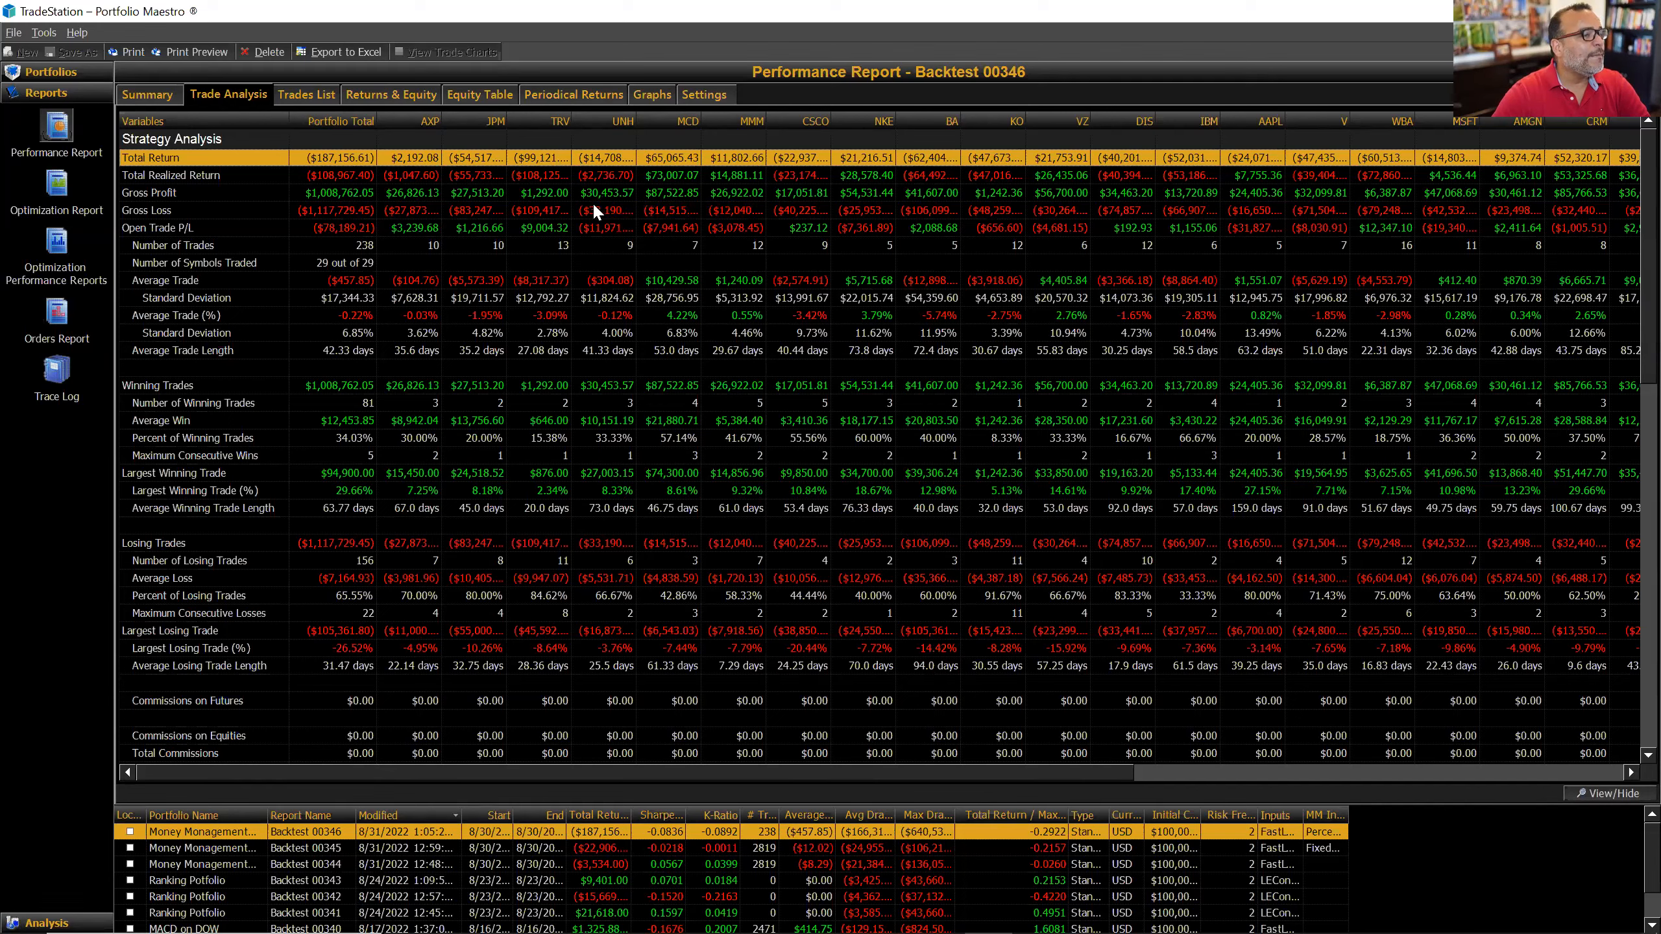
pyautogui.moveTo(823, 275)
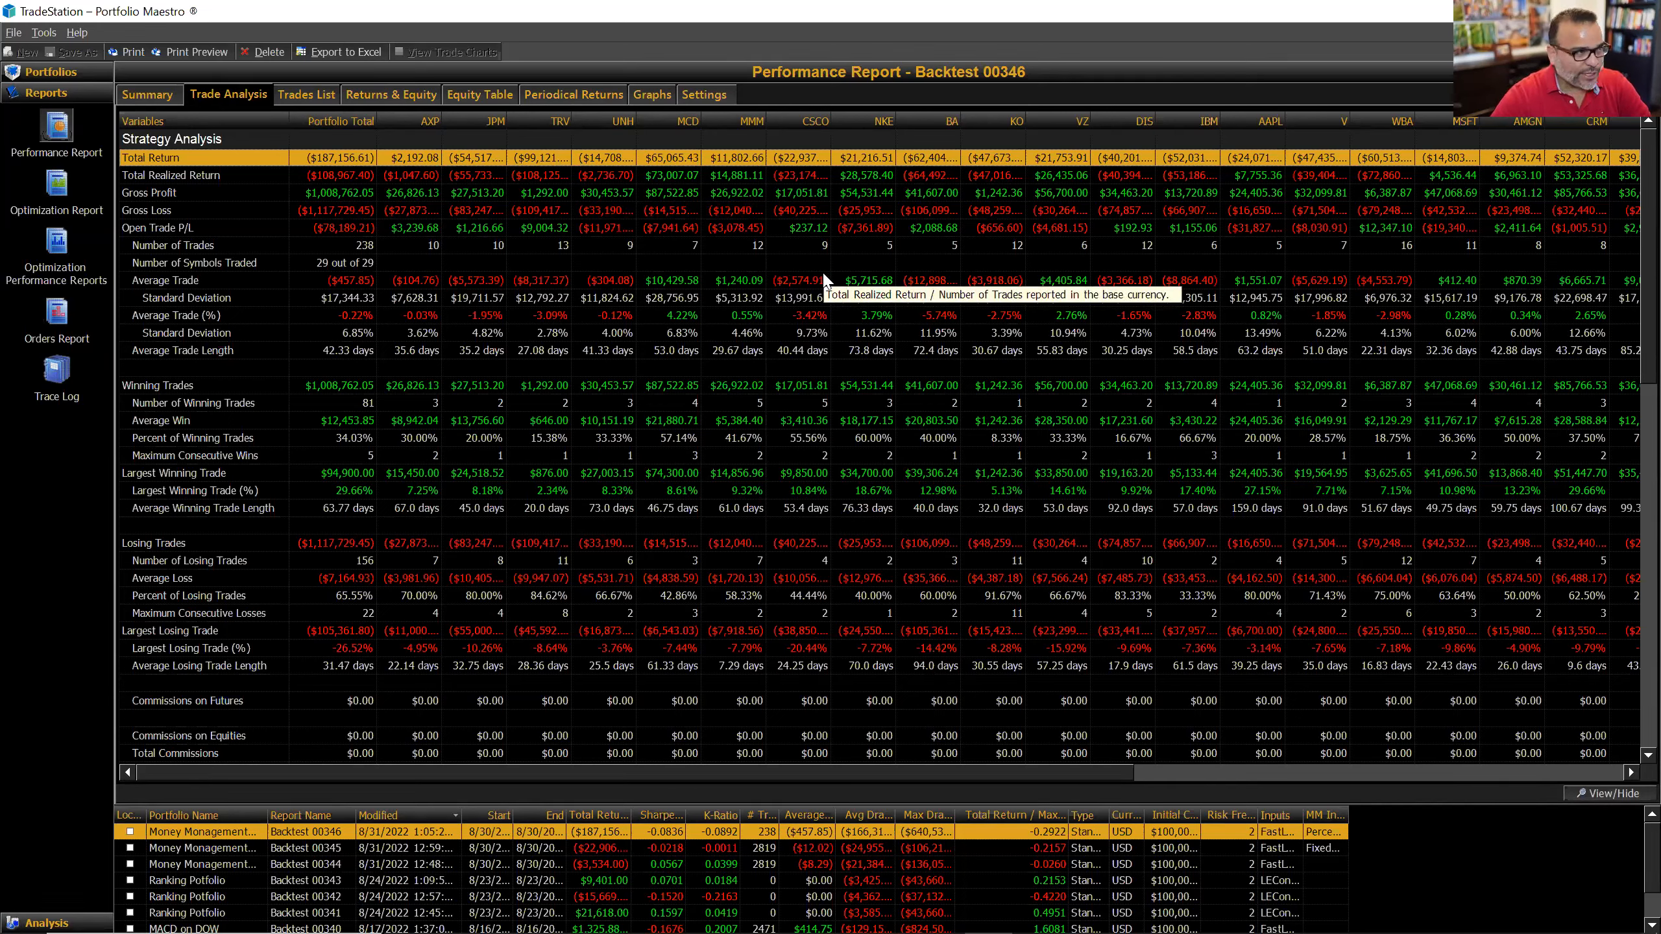
pyautogui.click(293, 92)
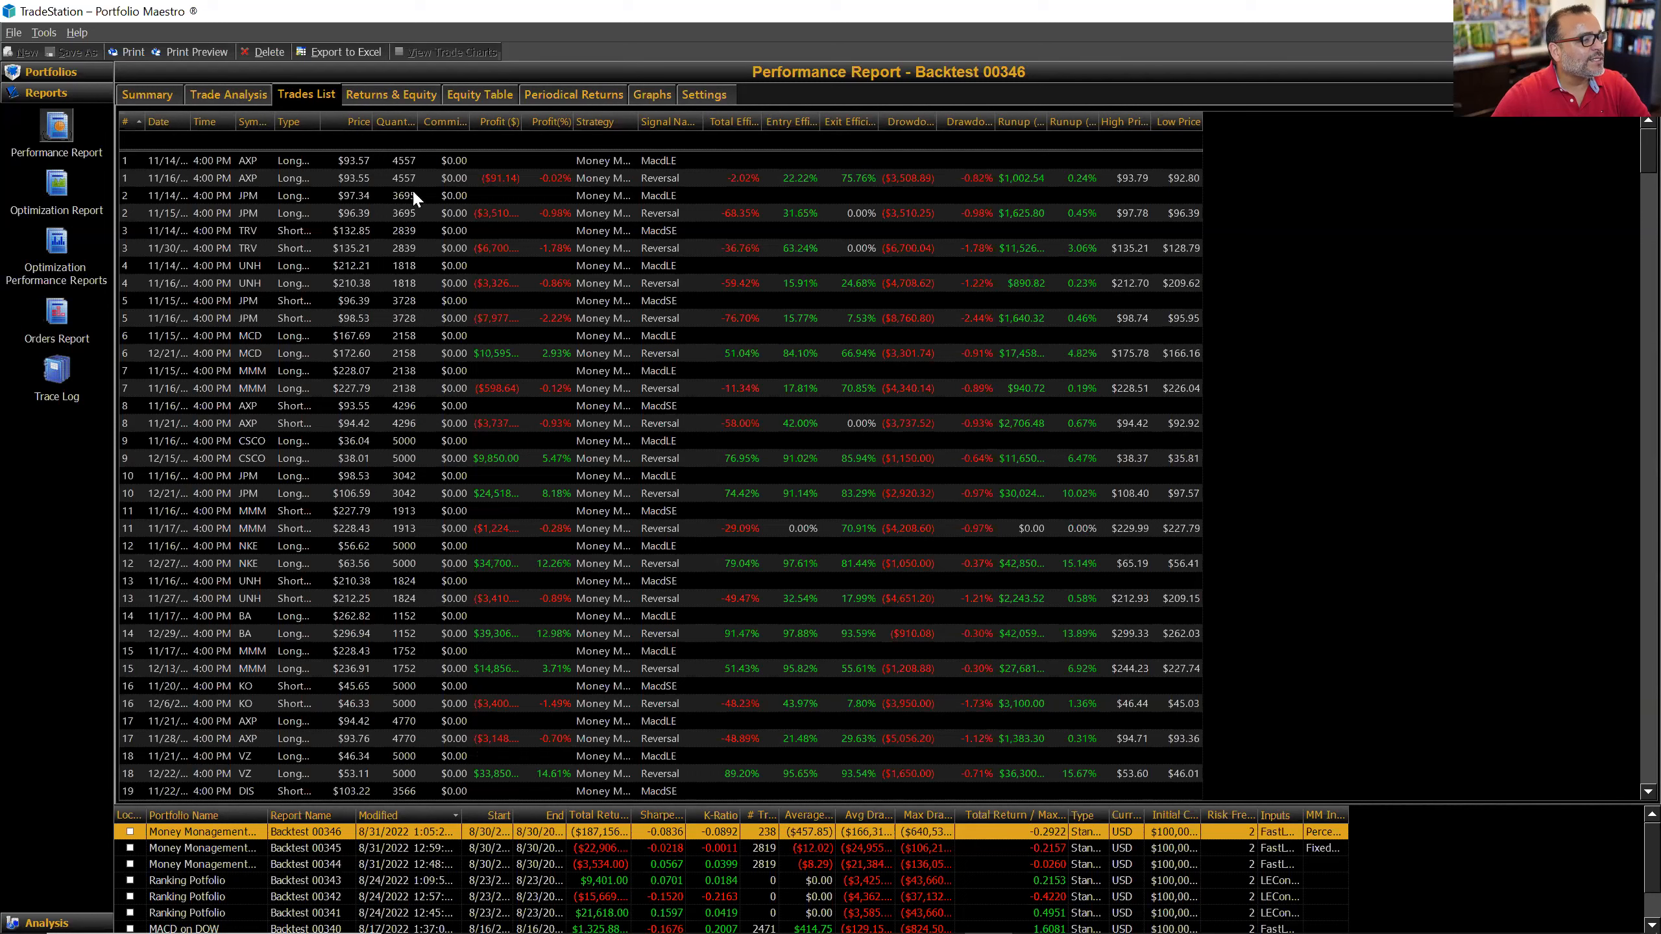
# Step: Widen the trades list's Quantity column, then reopen the Money Management Strategy group's risk inputs
pyautogui.moveTo(418, 121); pyautogui.dragTo(459, 122)
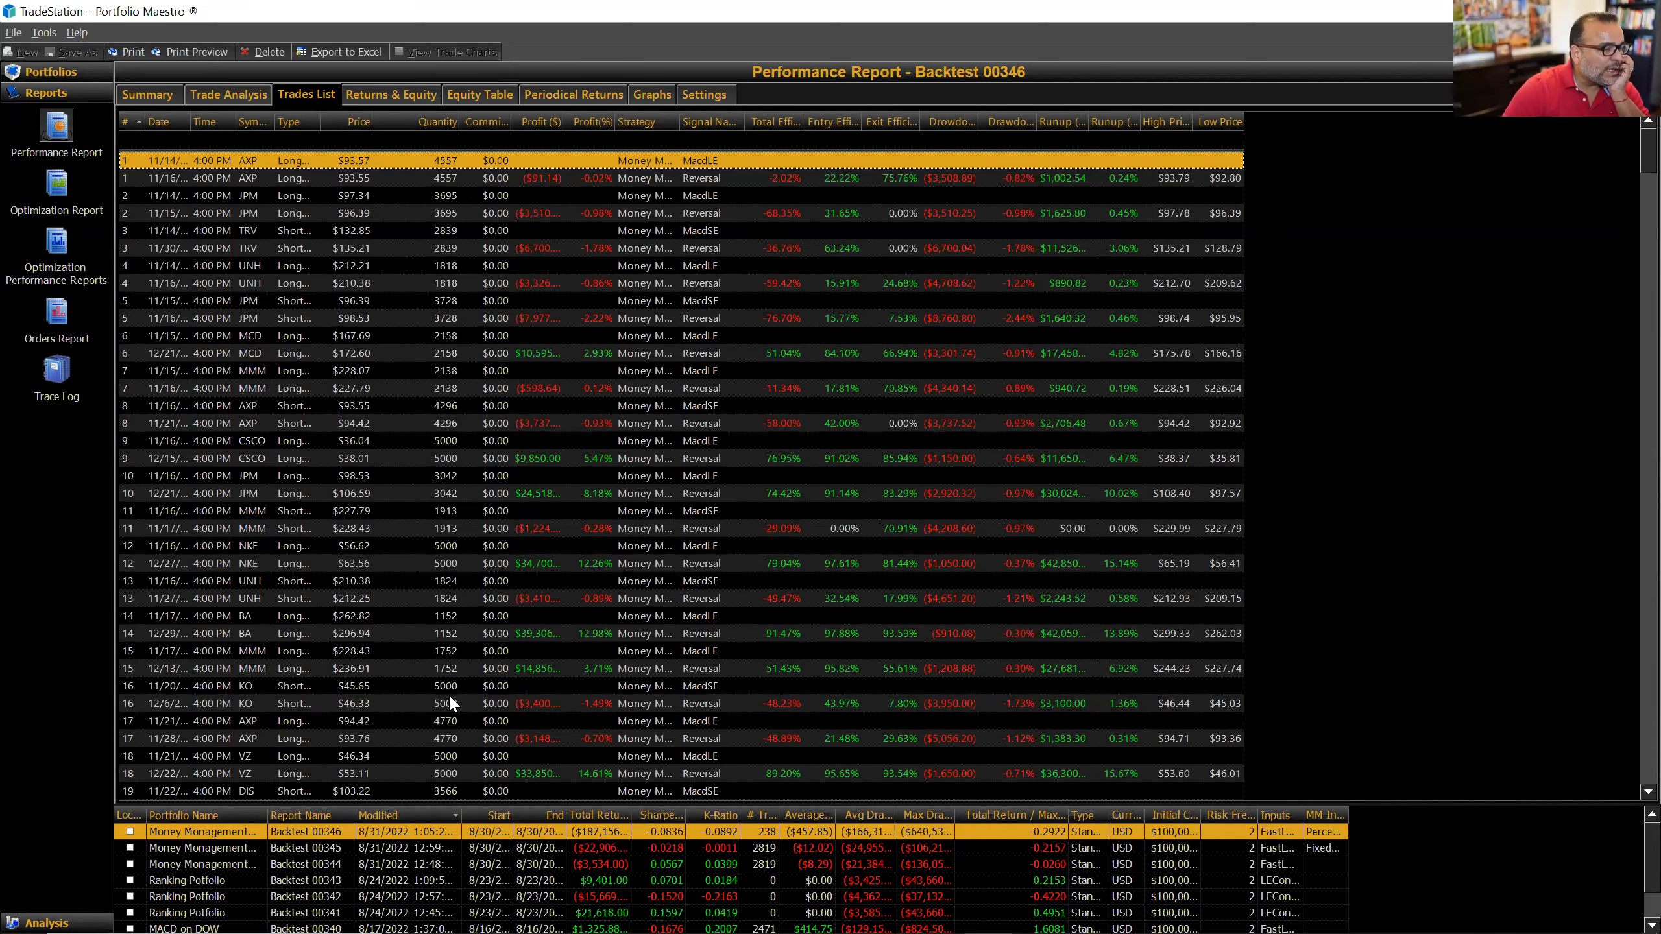
pyautogui.scroll(-1, 412, 697)
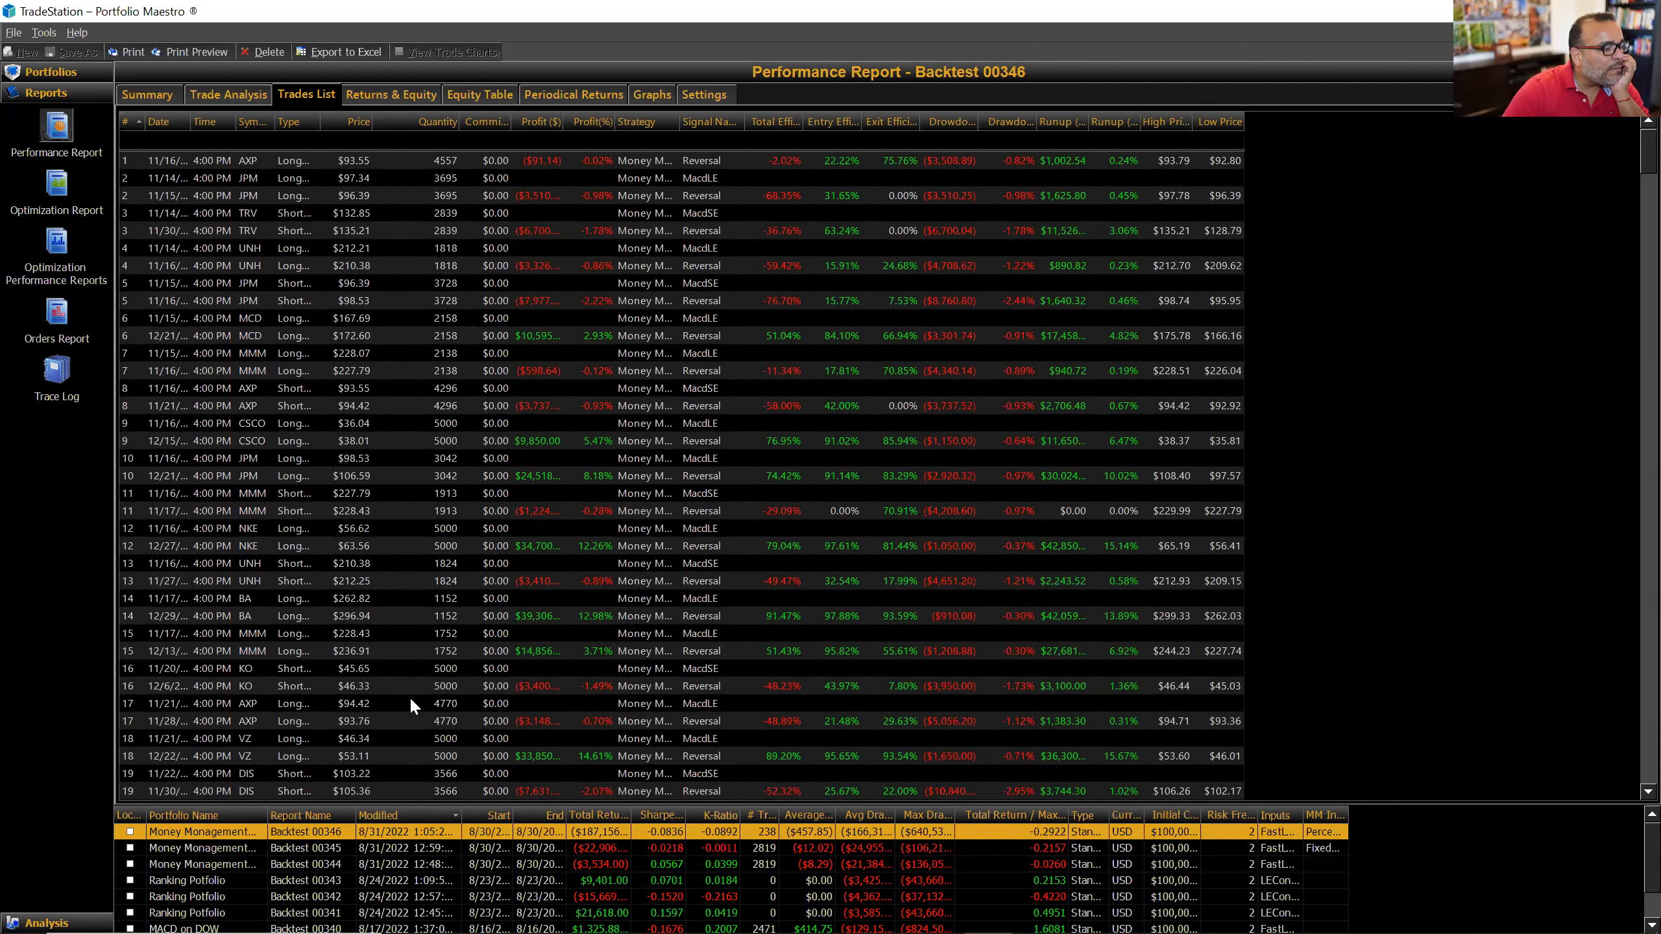
pyautogui.scroll(1, 412, 699)
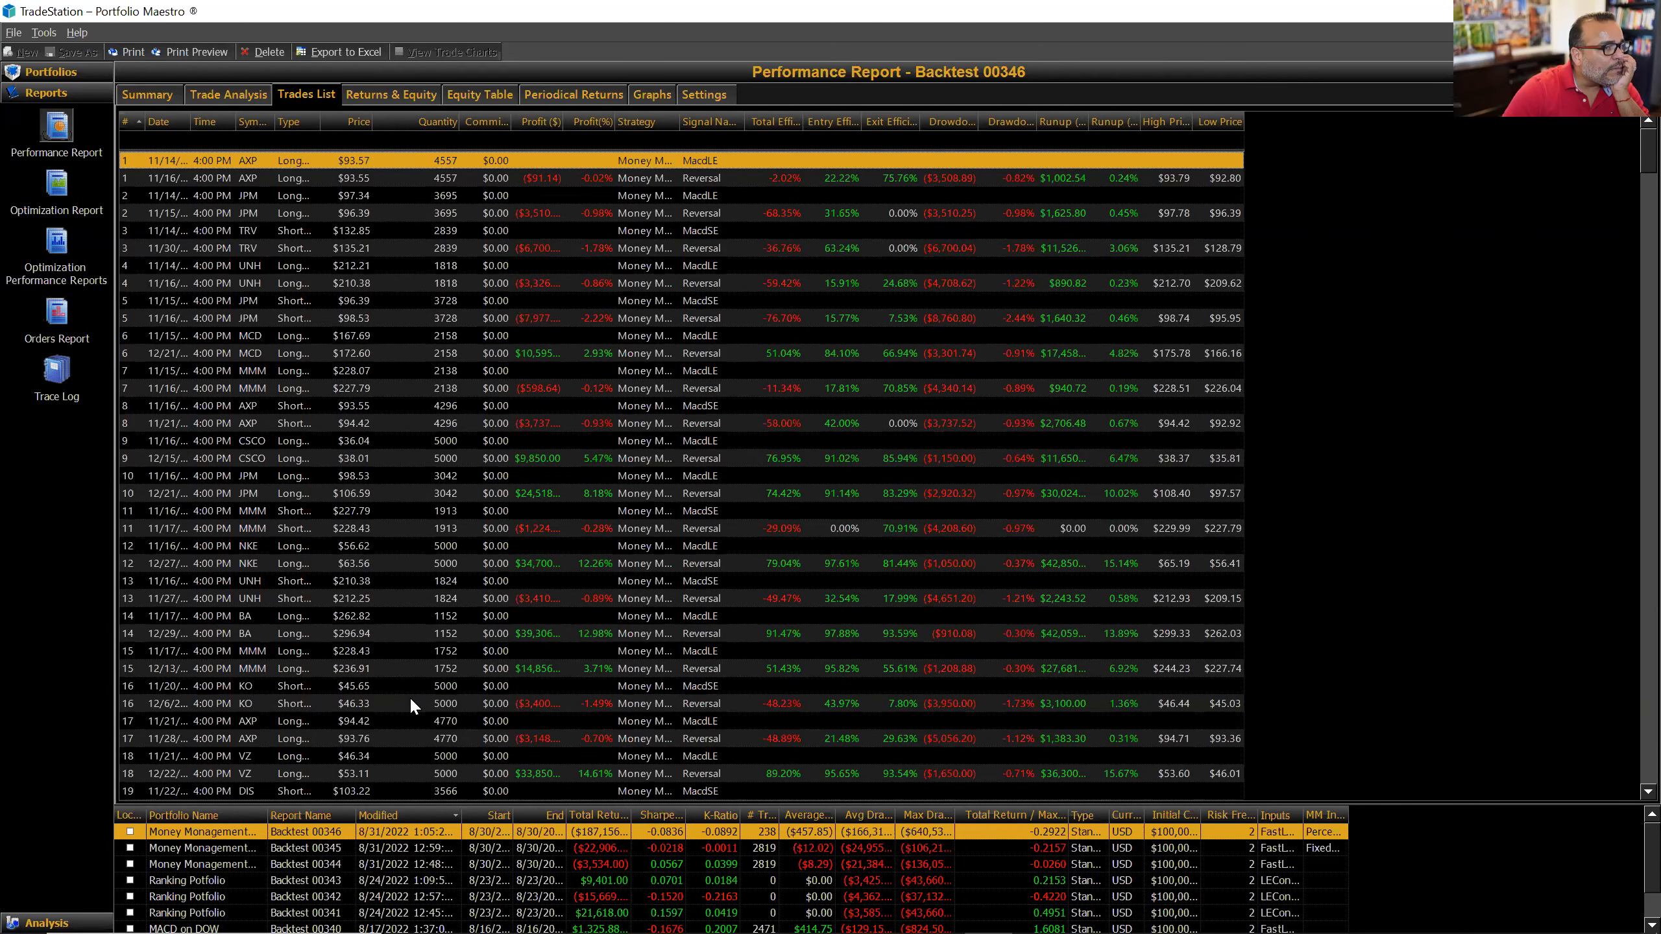
pyautogui.click(63, 73)
pyautogui.click(47, 182)
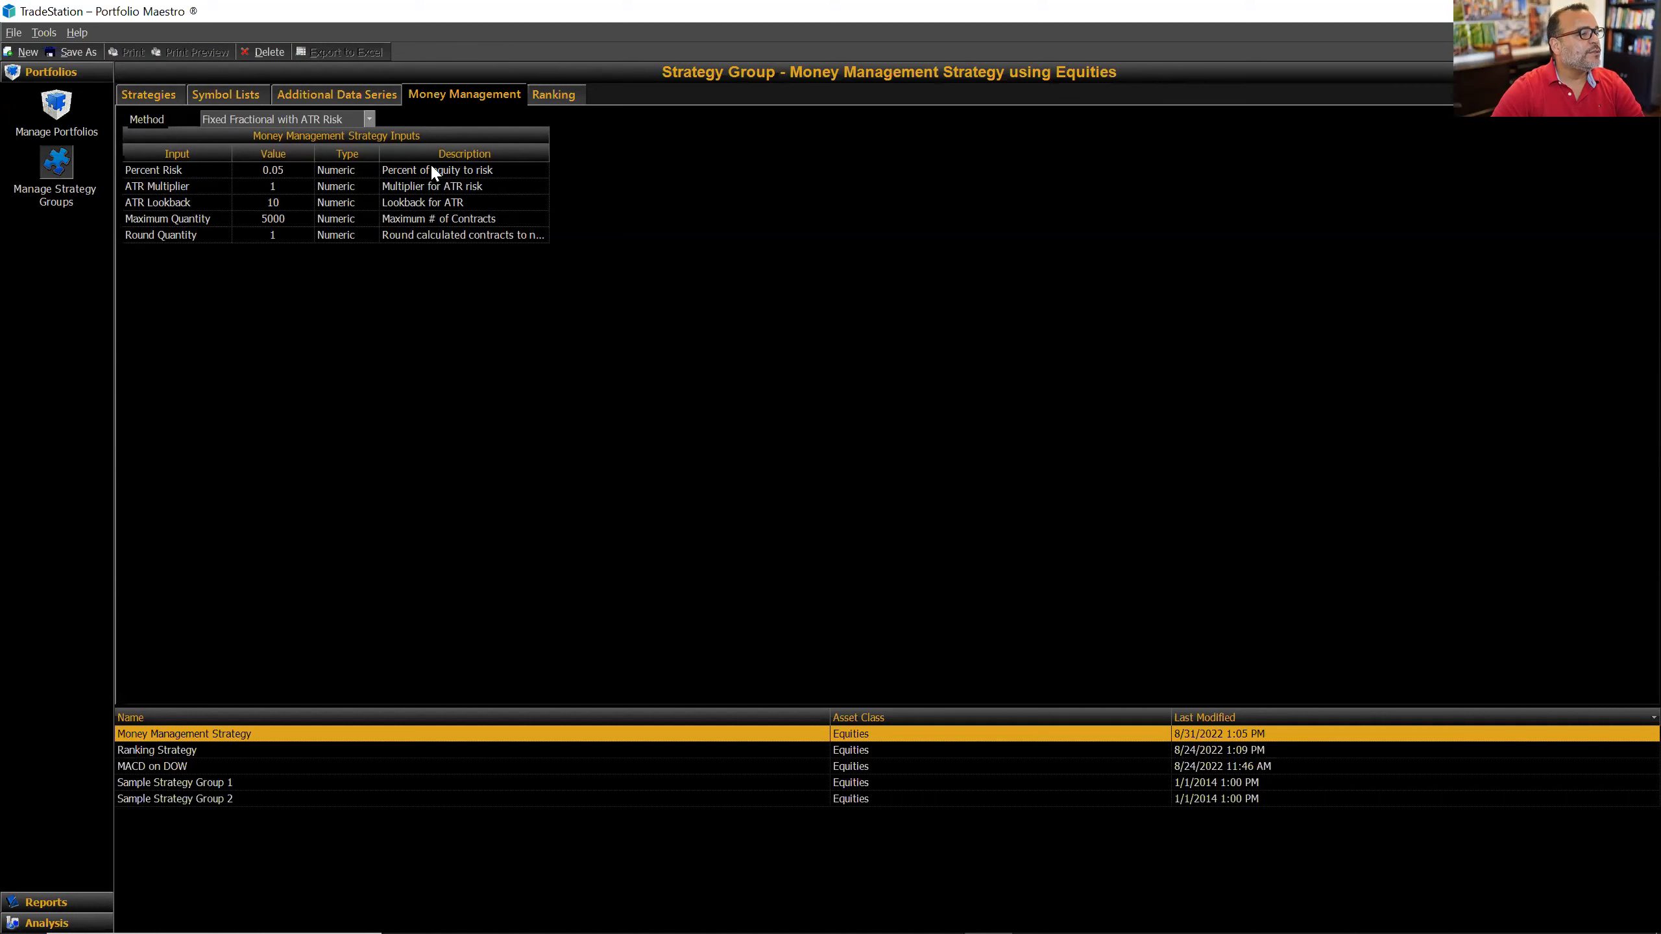
# Step: Change Percent Risk from 0.05 to 0.01 and return to the Money Management Portfolio
pyautogui.doubleClick(298, 169)
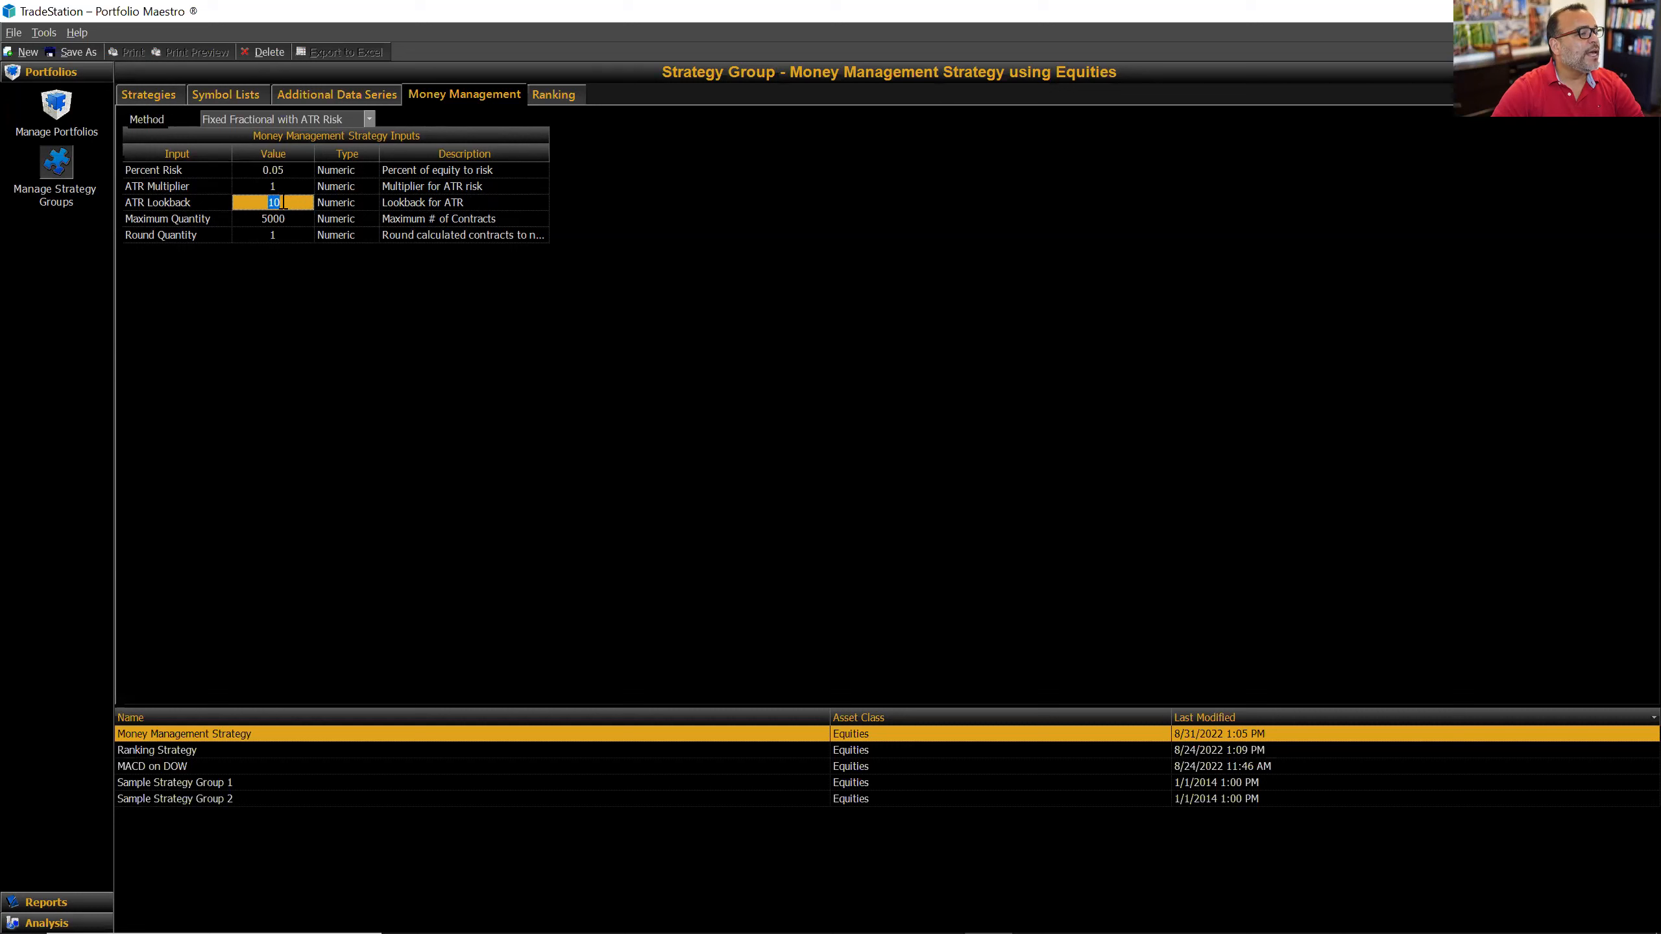
pyautogui.click(291, 221)
pyautogui.click(288, 236)
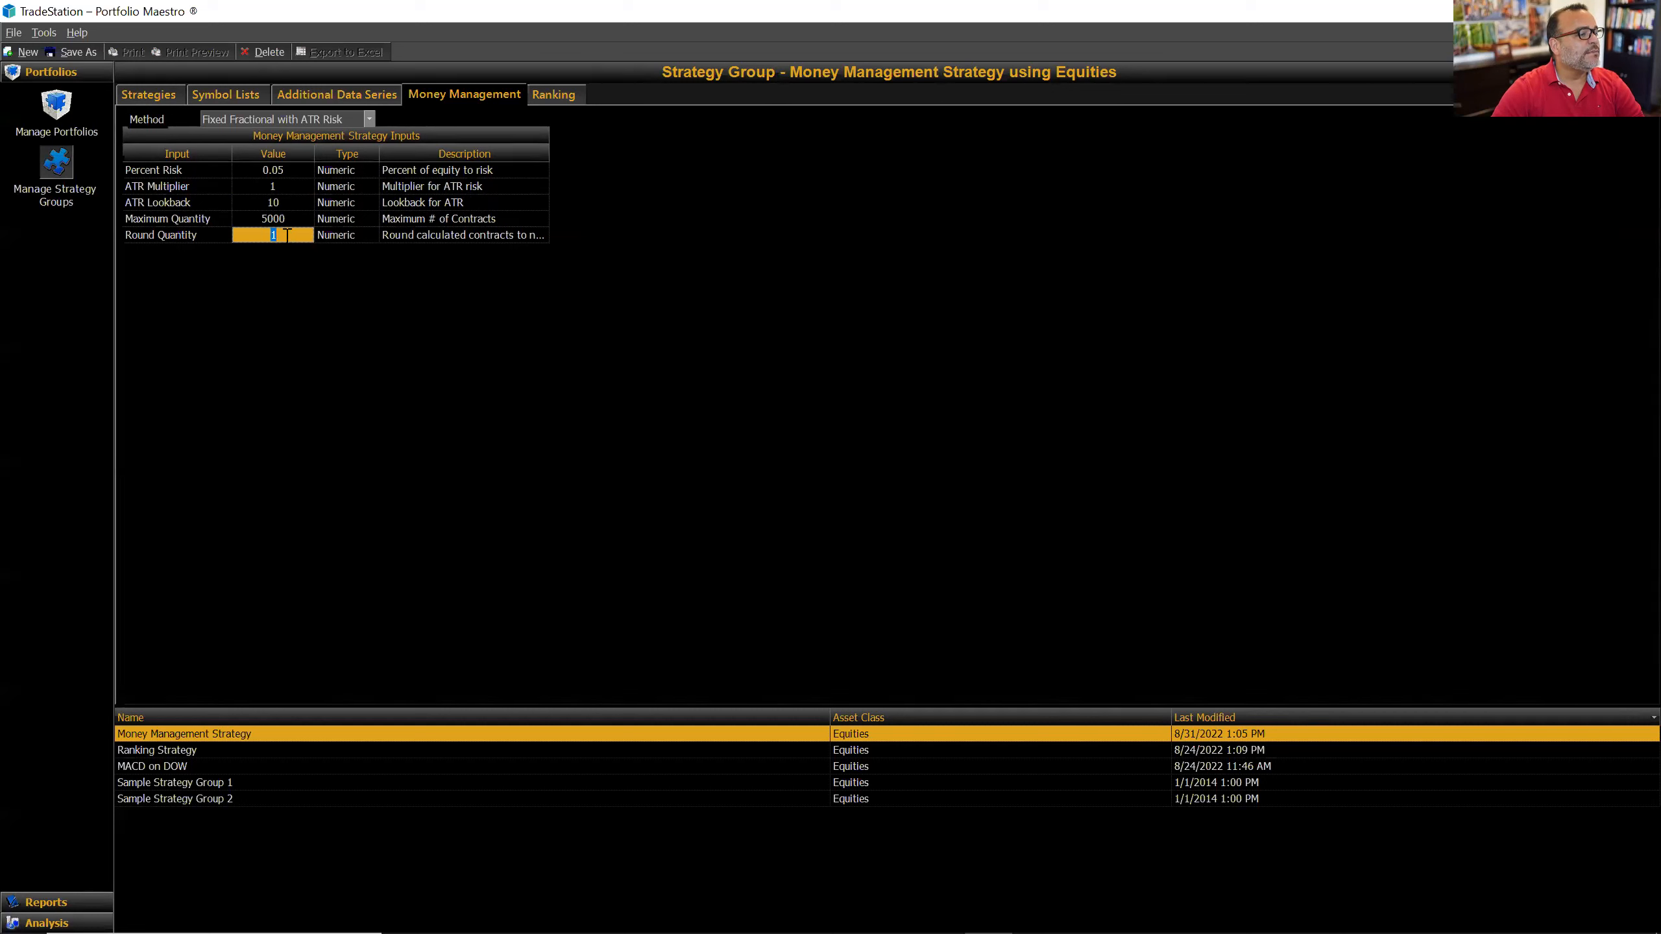
pyautogui.click(293, 169)
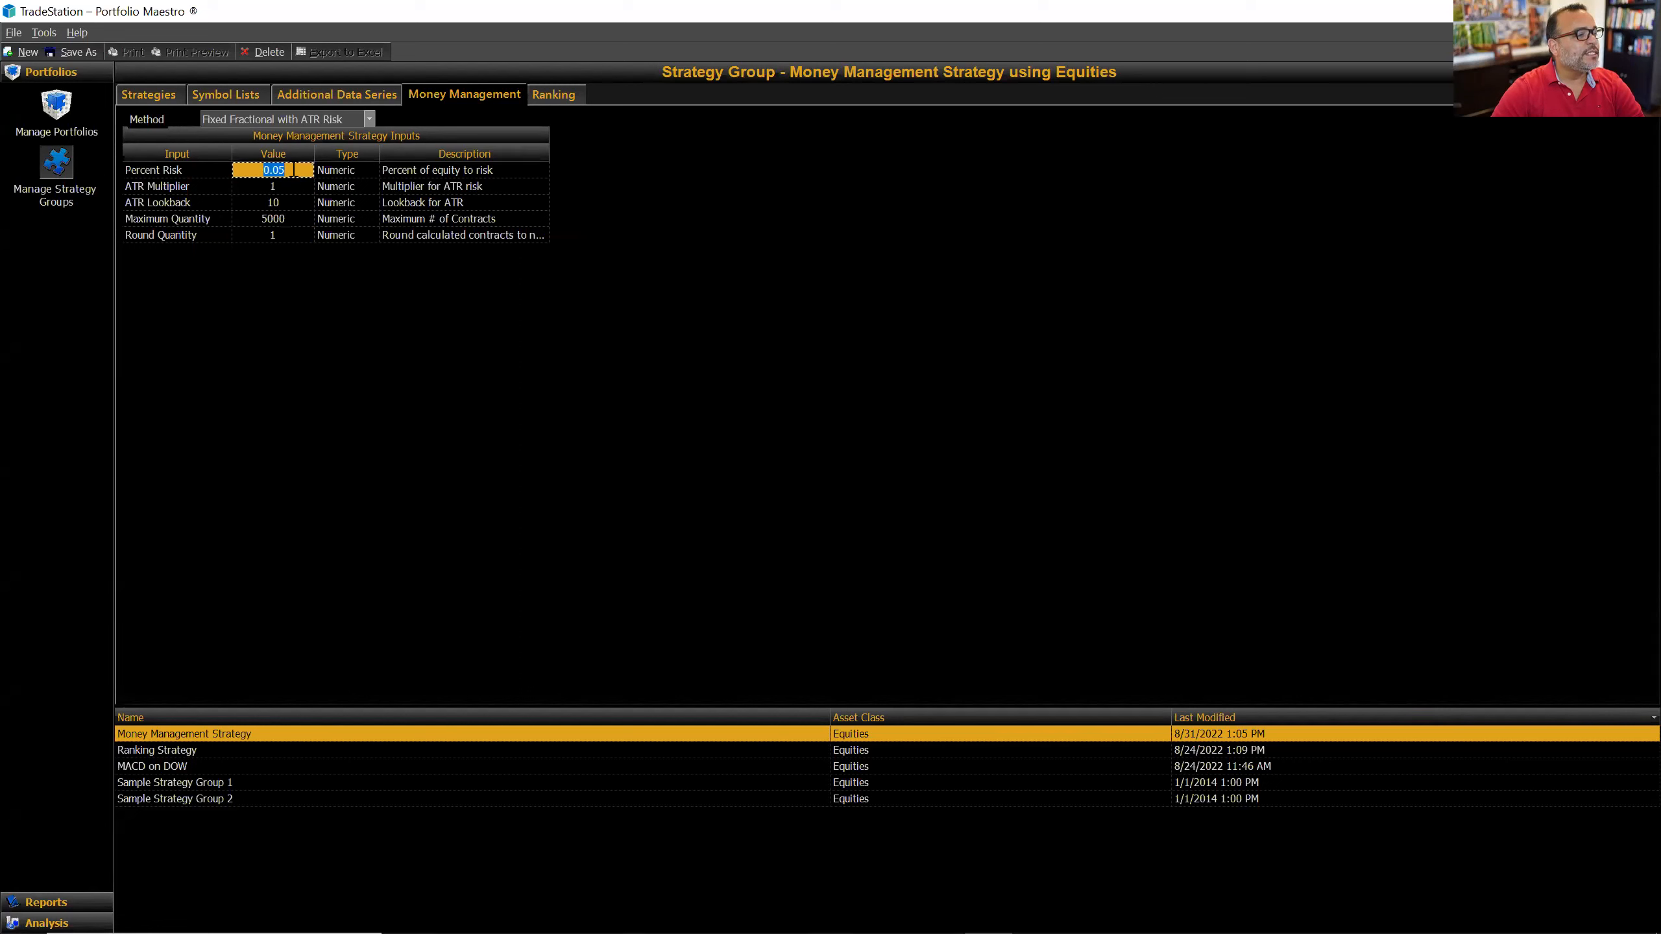
pyautogui.write('0.01')
pyautogui.click(56, 105)
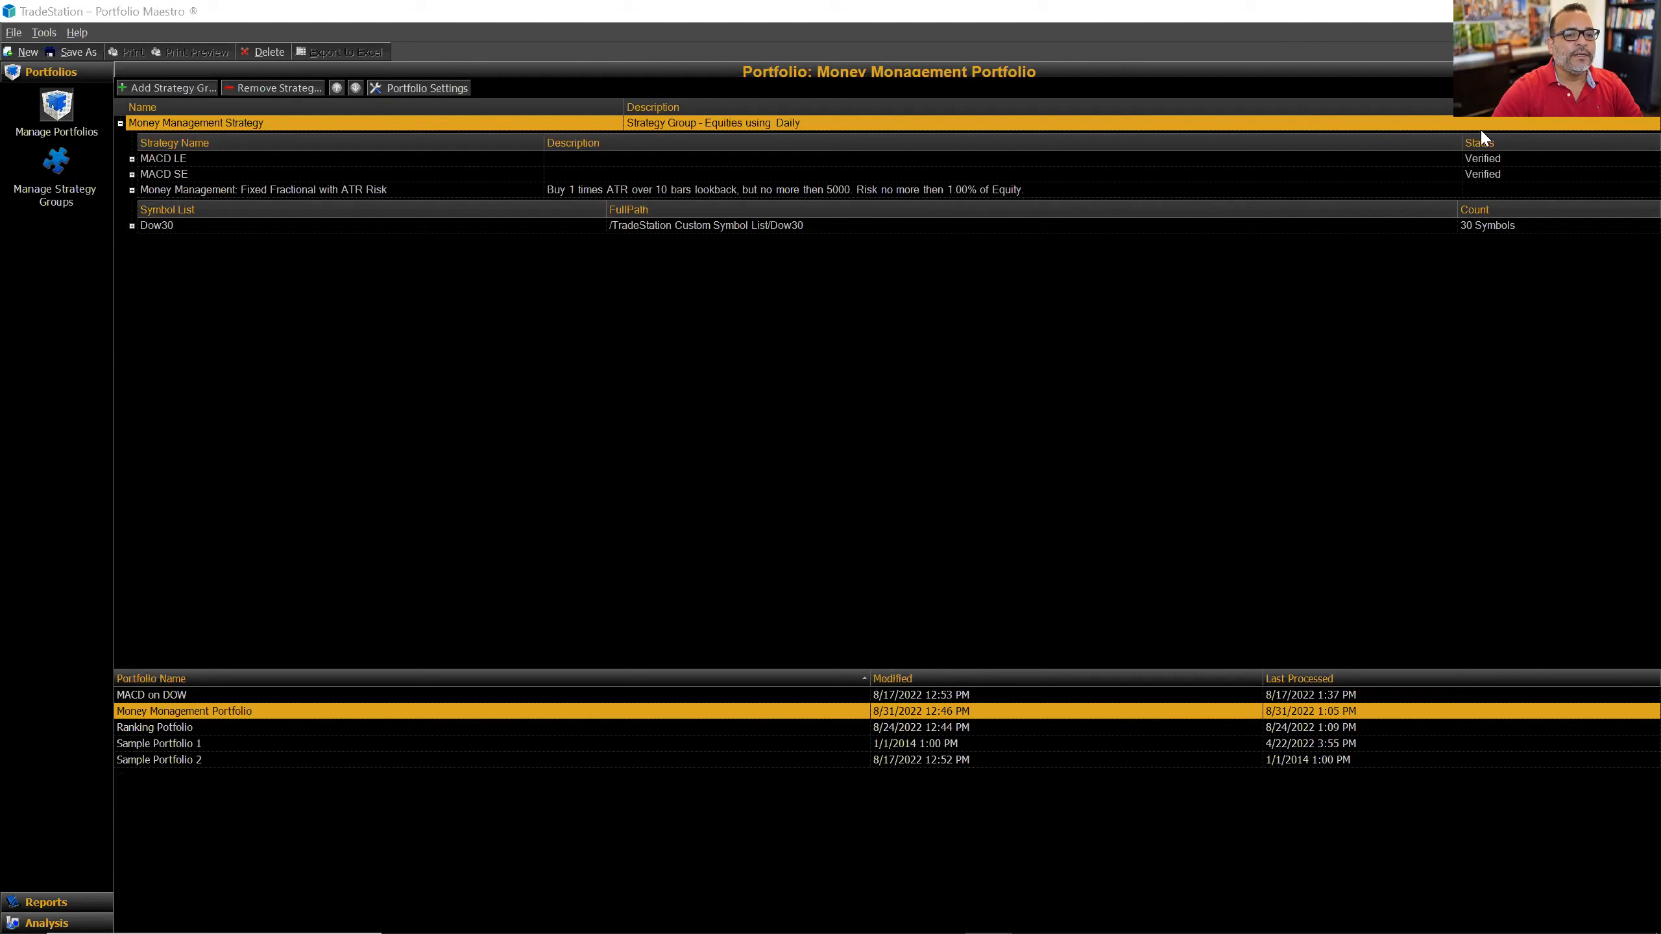
# Step: Run the 1% risk backtest and open its report, Backtest 00347
pyautogui.click(799, 557)
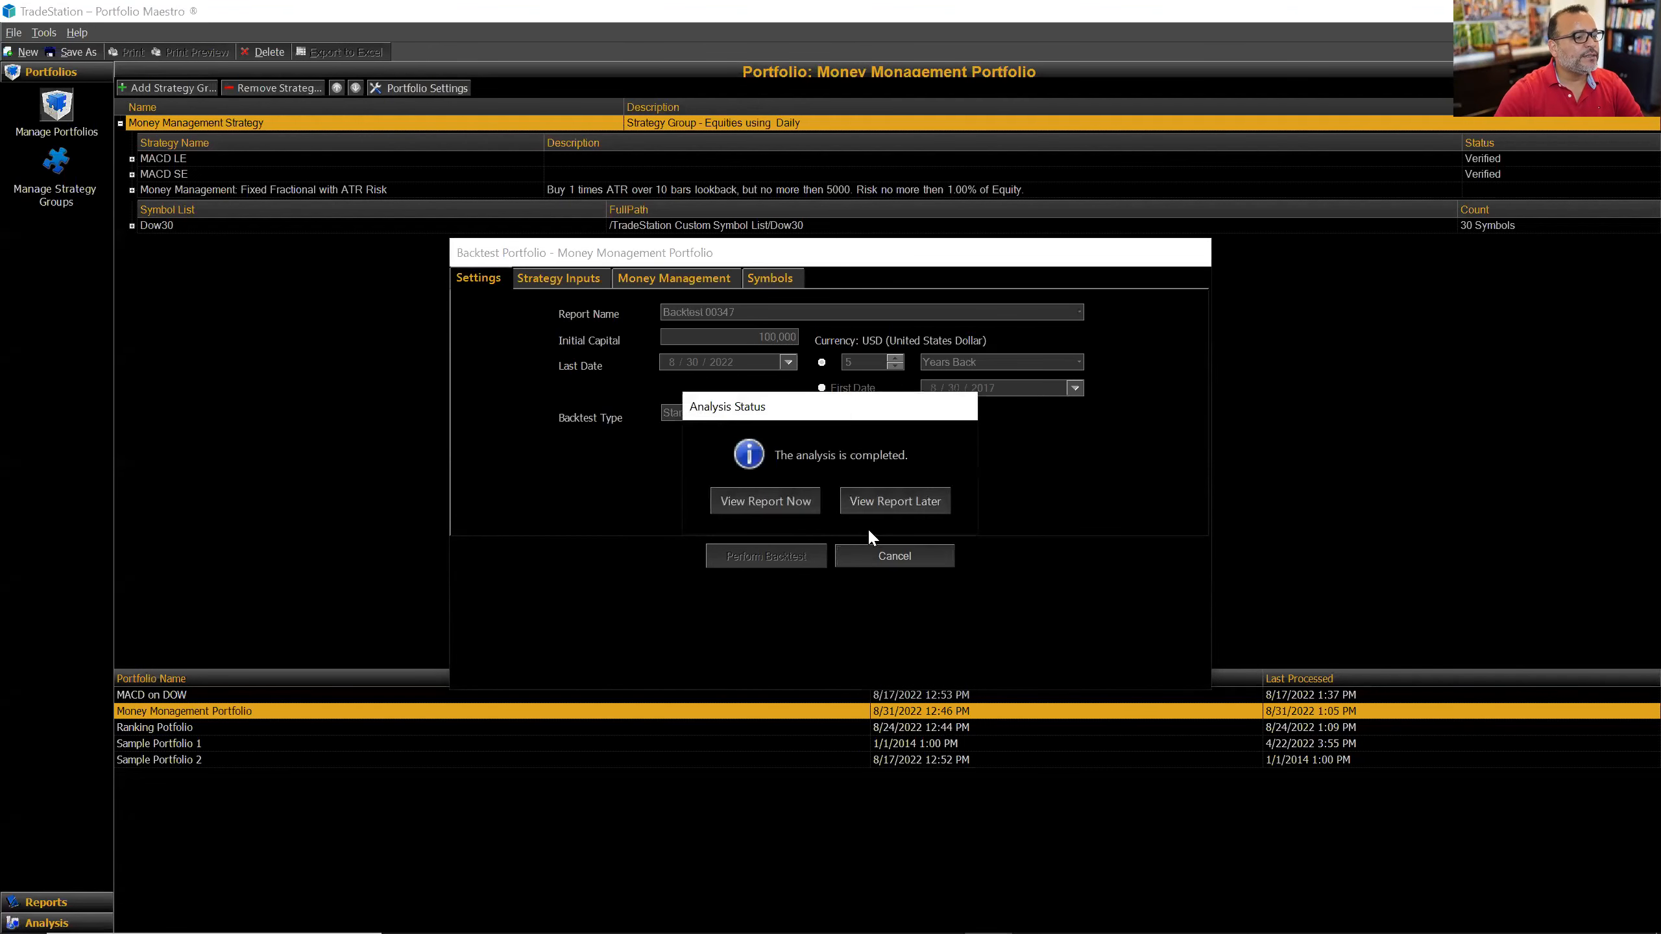
pyautogui.click(774, 503)
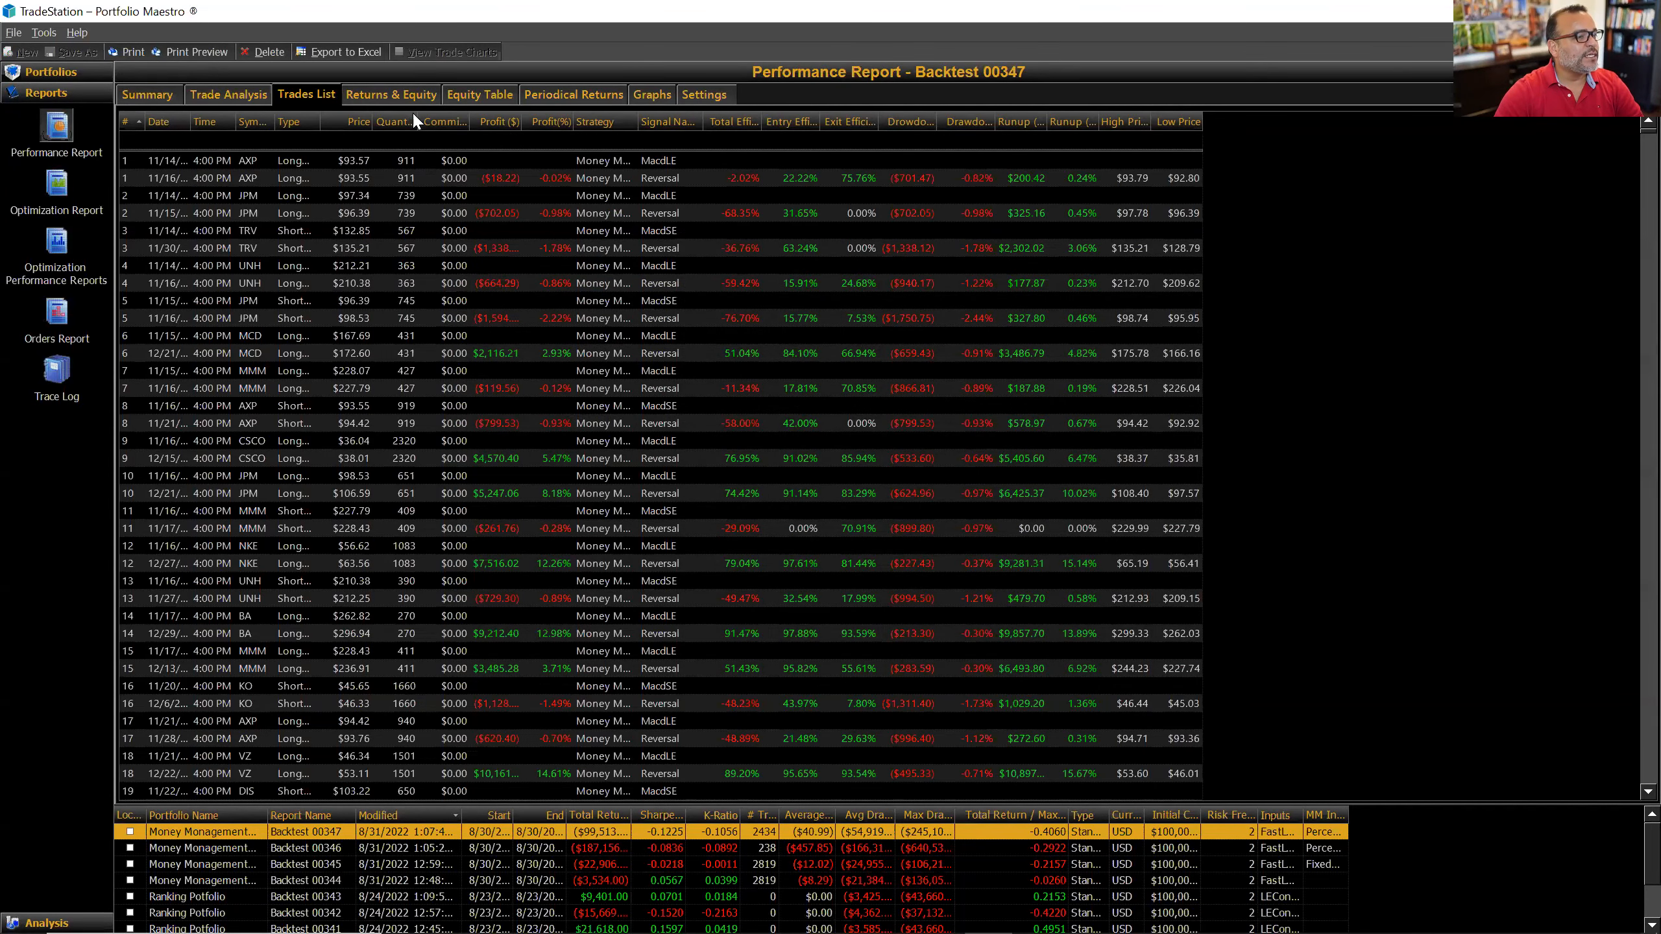
# Step: Widen Backtest 00347's Quantity column and scan through its trades
pyautogui.moveTo(418, 122); pyautogui.dragTo(446, 122)
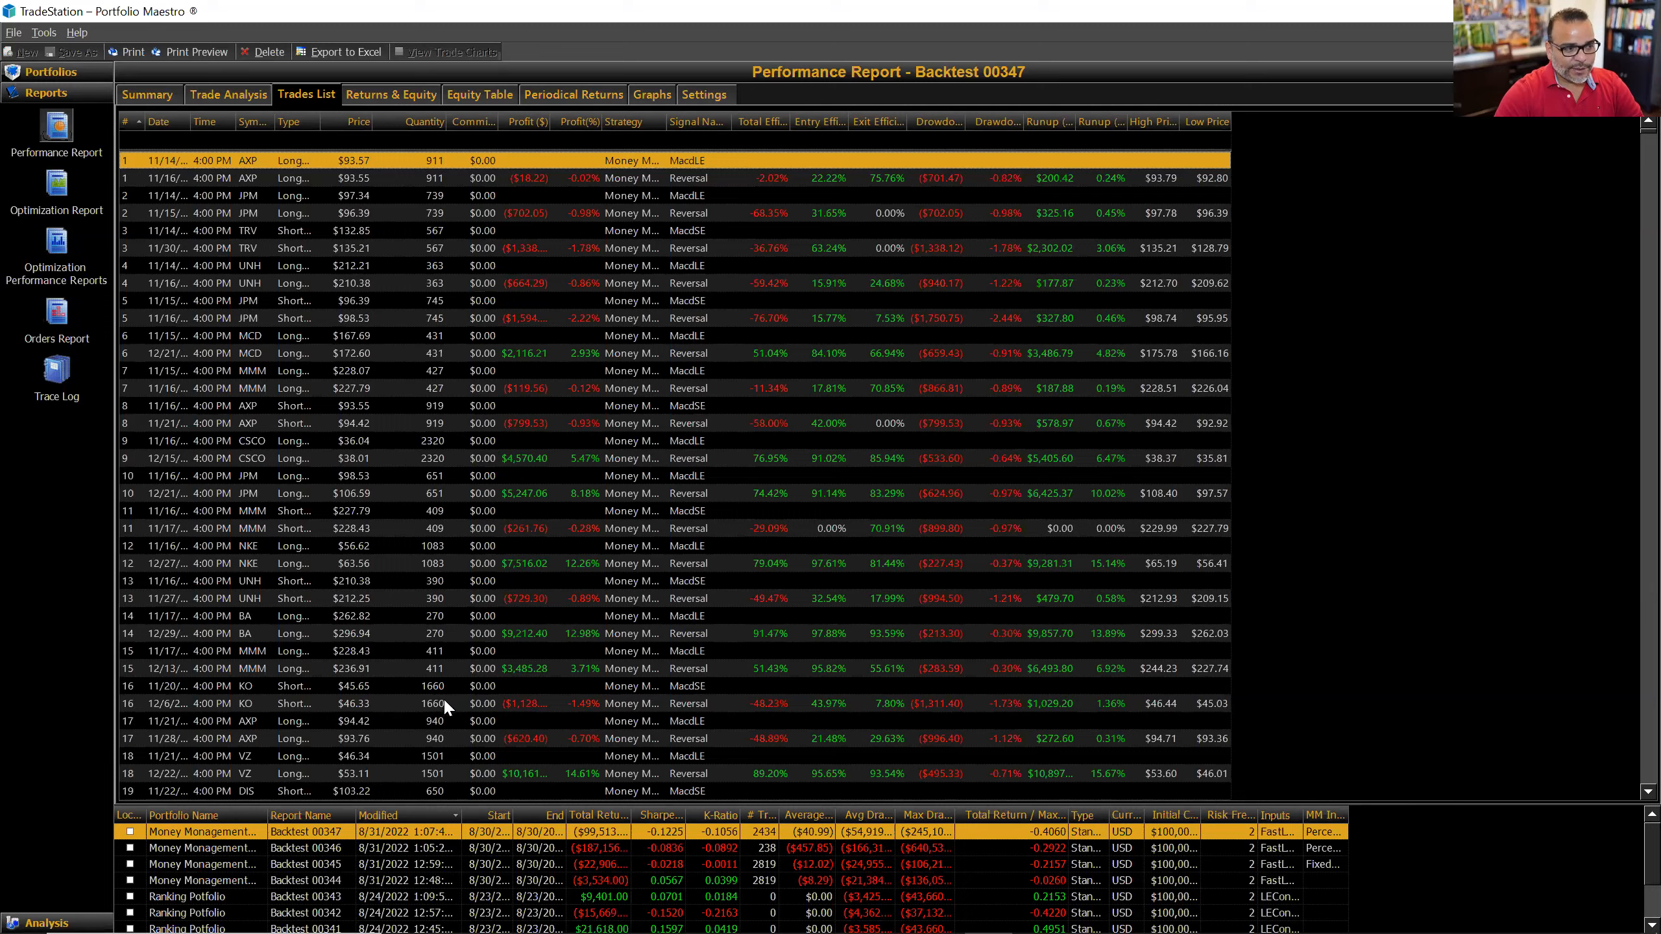
pyautogui.scroll(-7, 444, 698)
pyautogui.scroll(7, 453, 644)
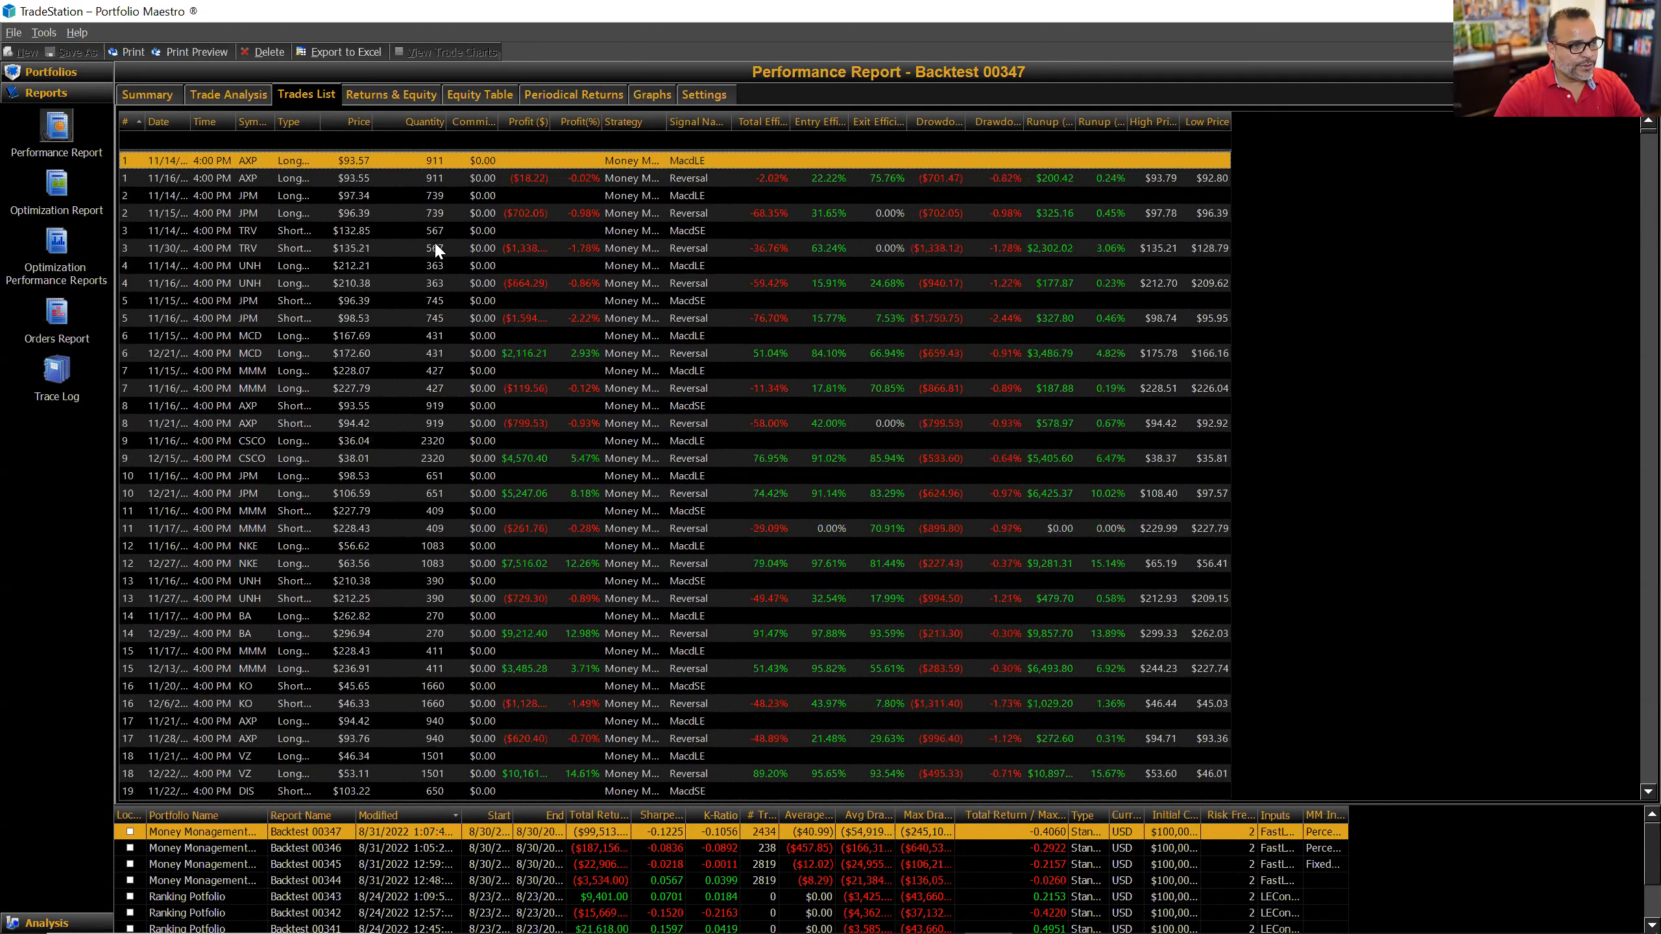
# Step: Check the Summary's 2434 trades, then return to the Trades List and select the 12/21 MCD trade
pyautogui.click(145, 92)
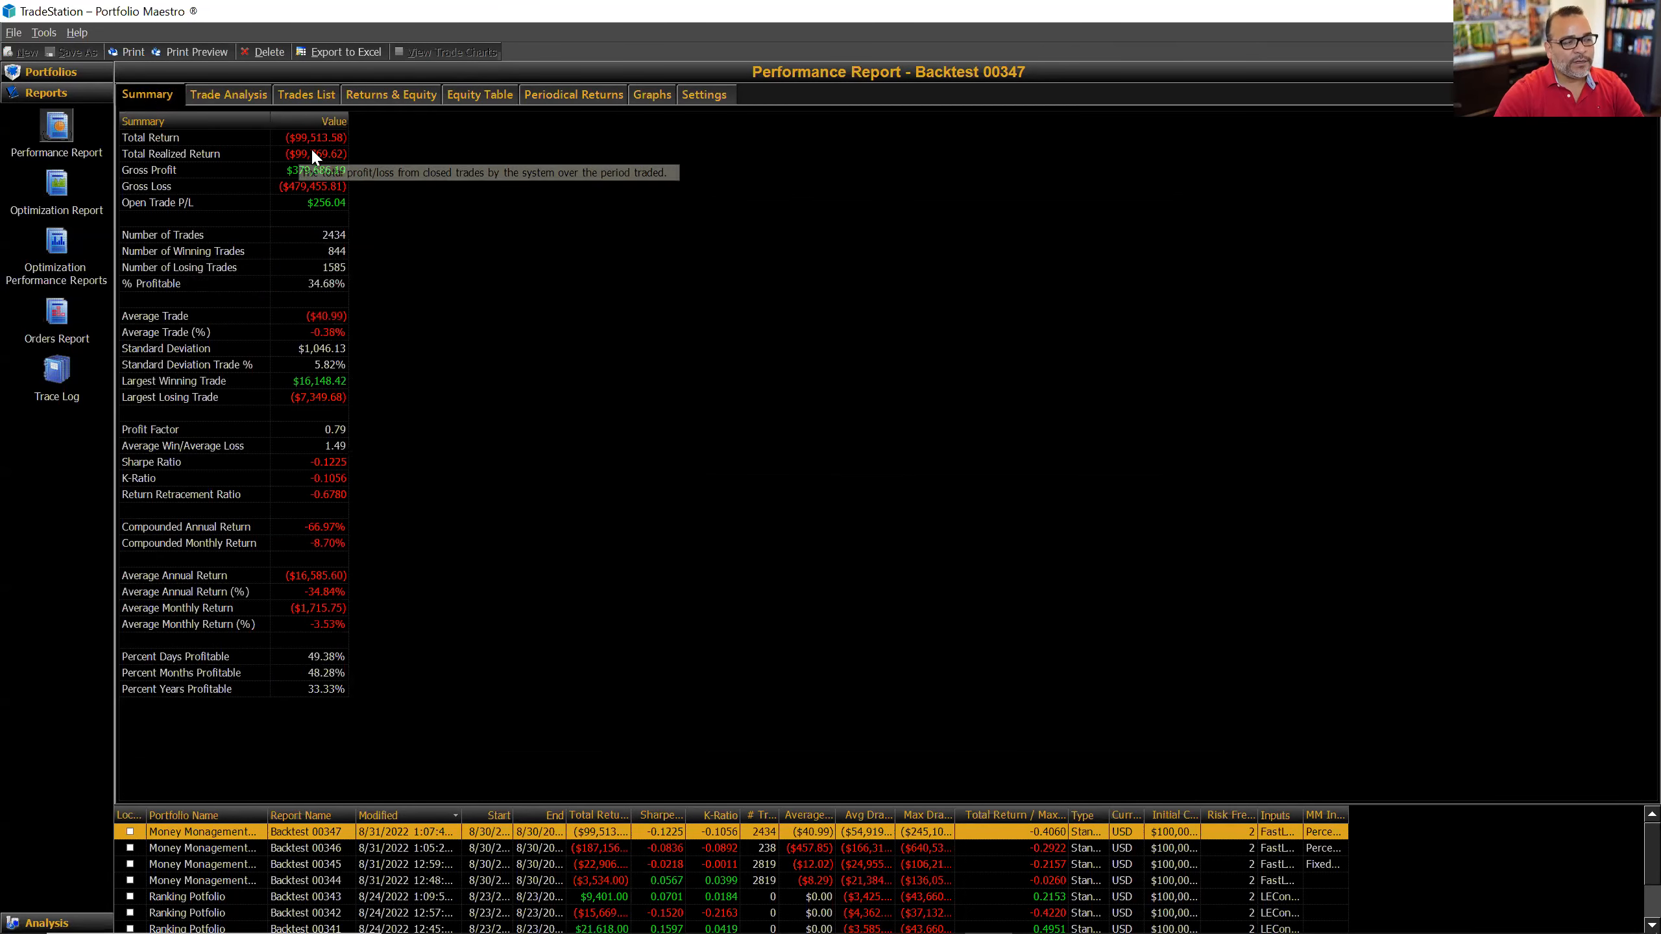
pyautogui.moveTo(344, 150)
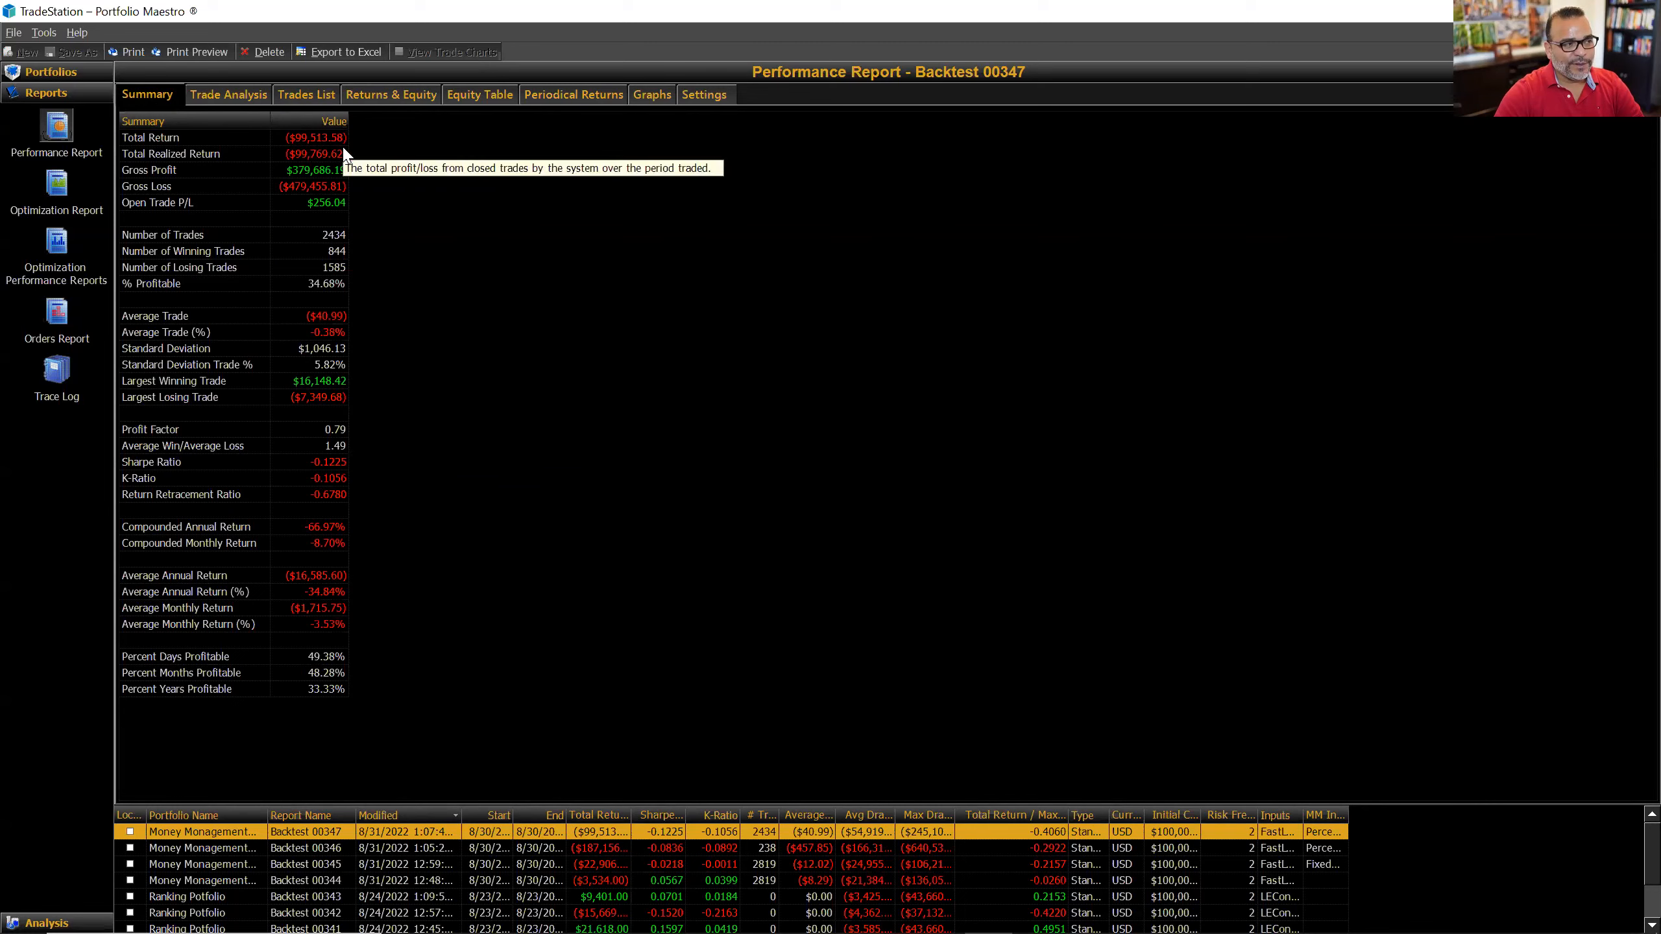
pyautogui.click(257, 98)
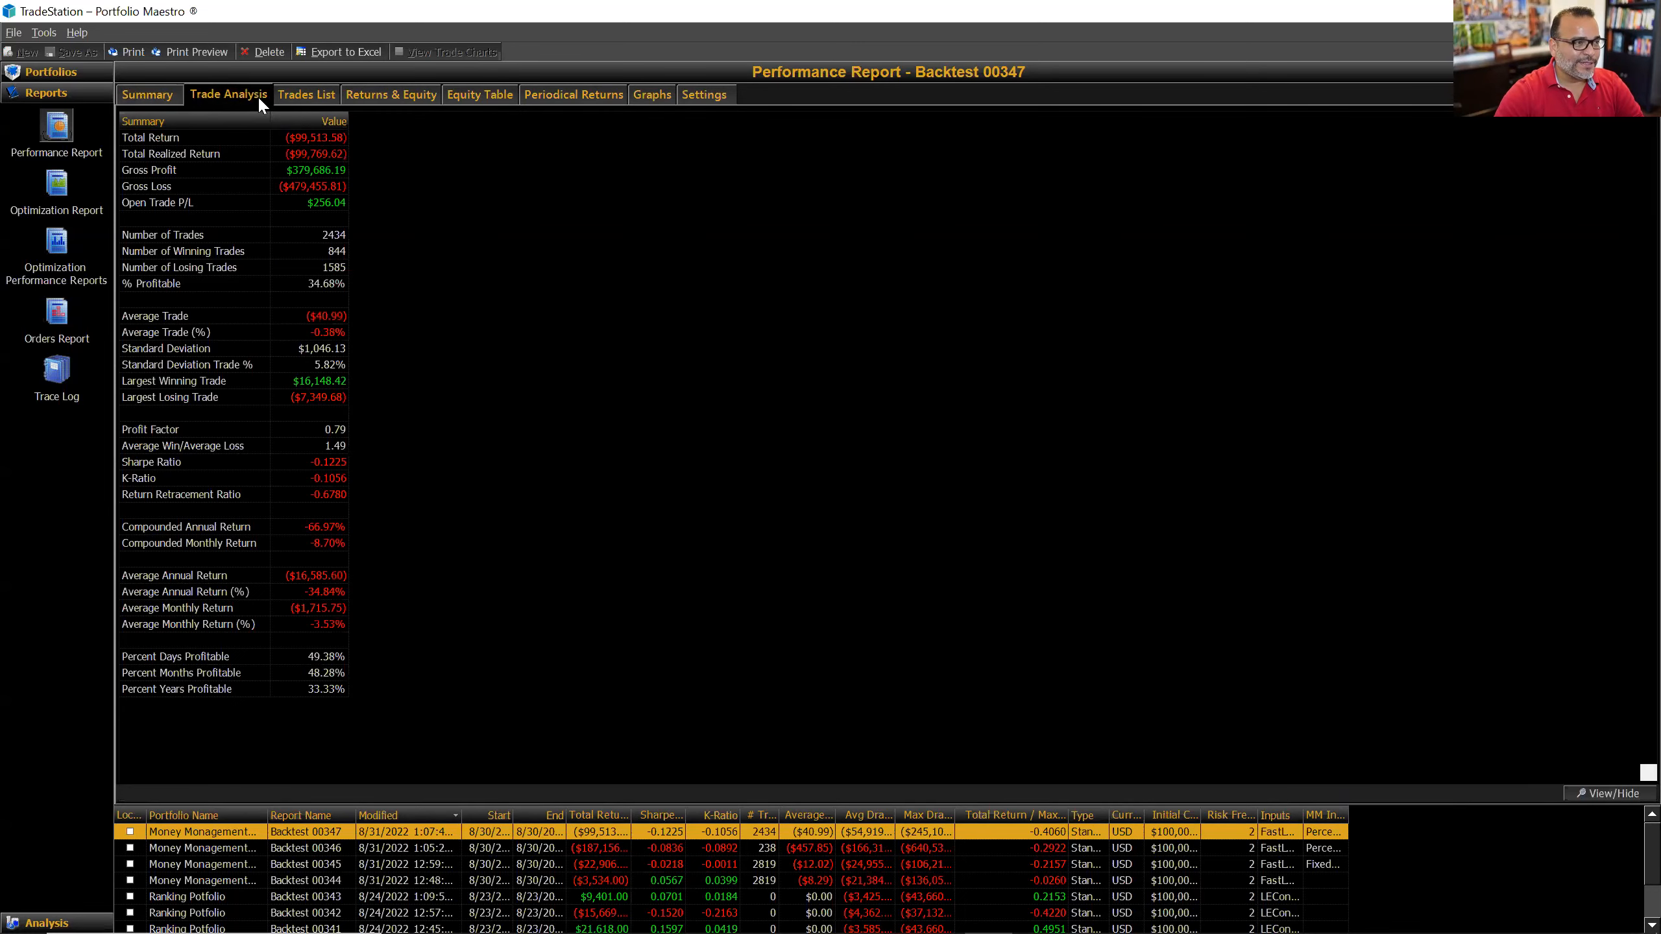
pyautogui.click(312, 95)
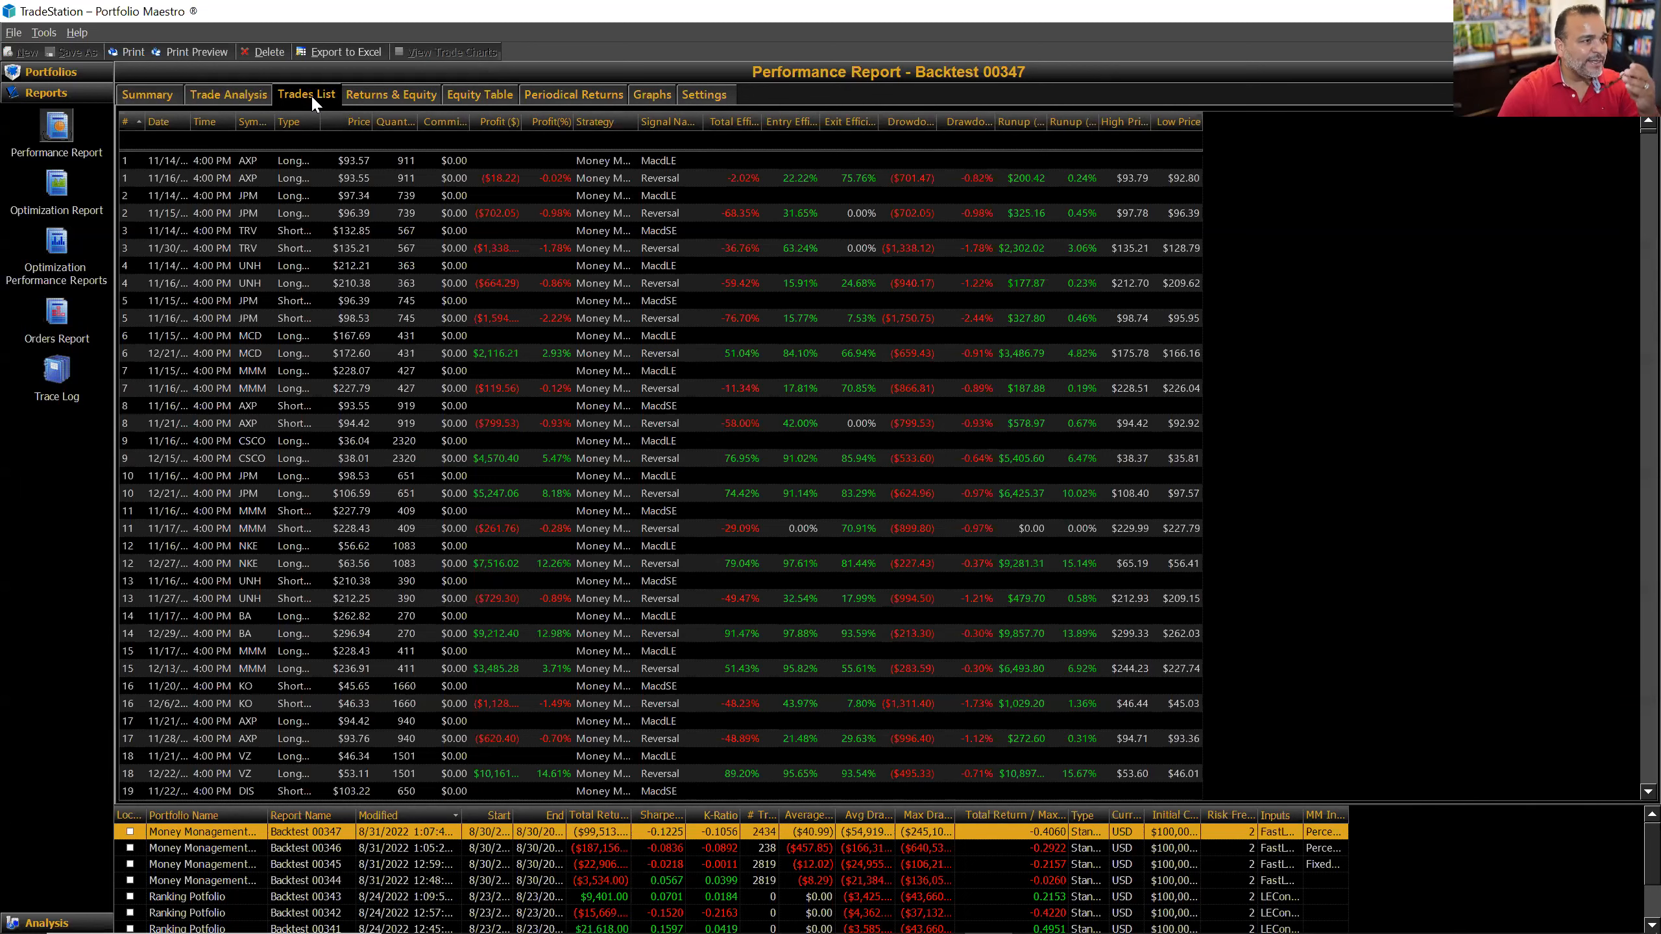
pyautogui.click(449, 355)
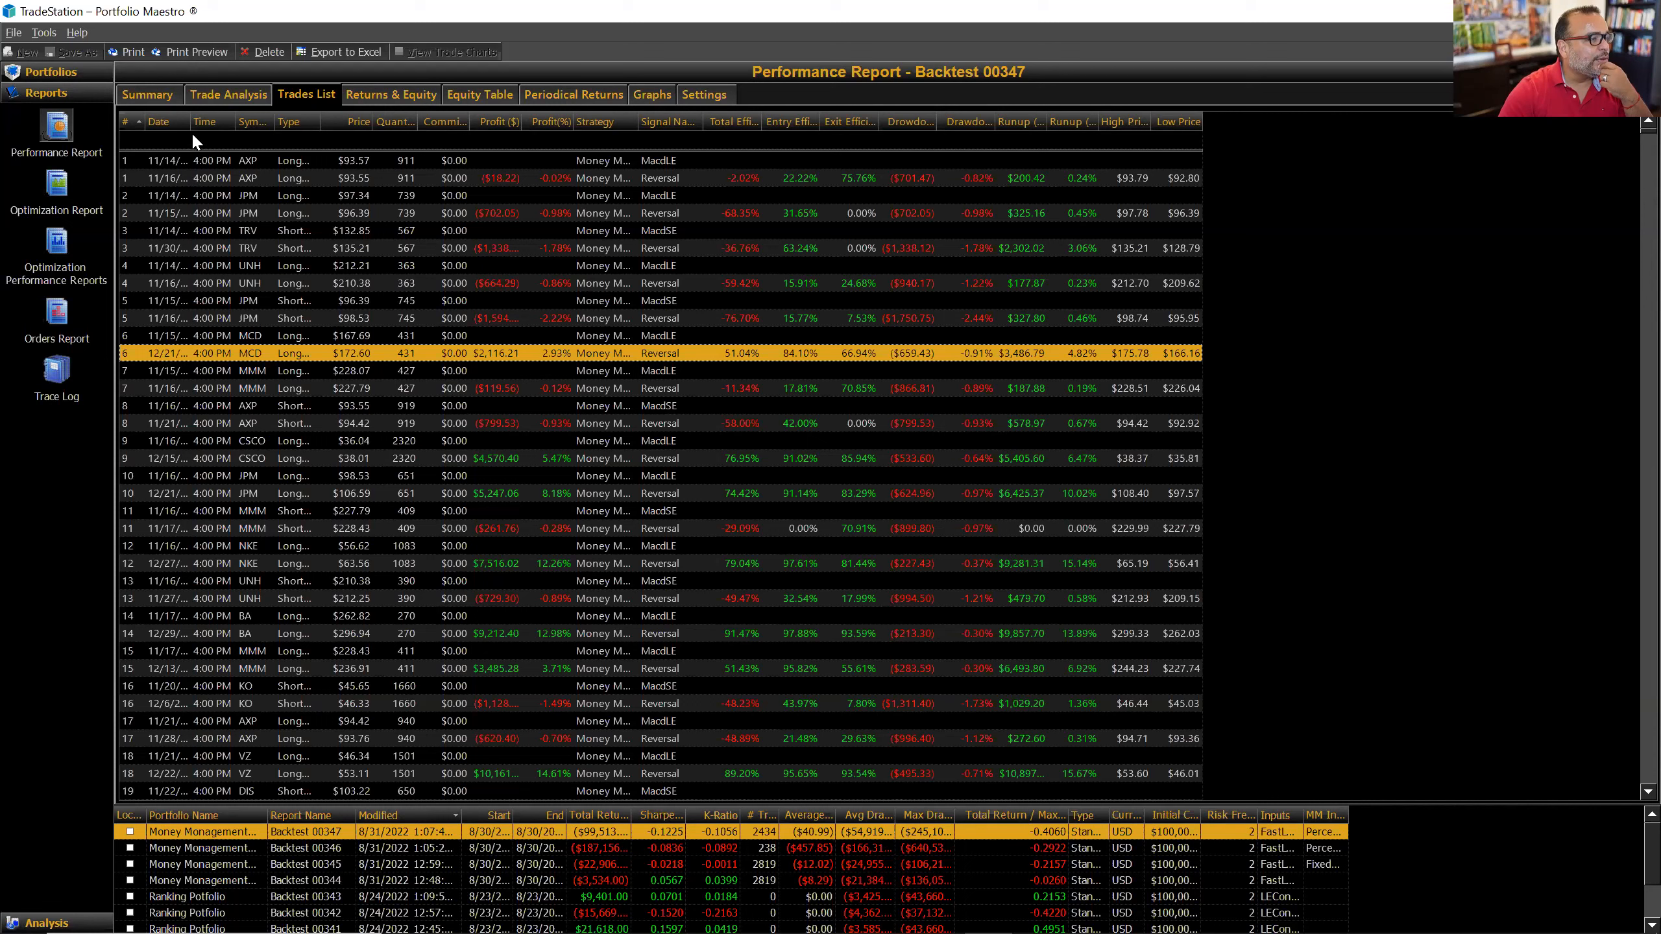
# Step: Widen the Date column to show full dates like 11/14/2017, then browse the Master Class page's Coach's Alerts
pyautogui.moveTo(190, 123); pyautogui.dragTo(226, 122)
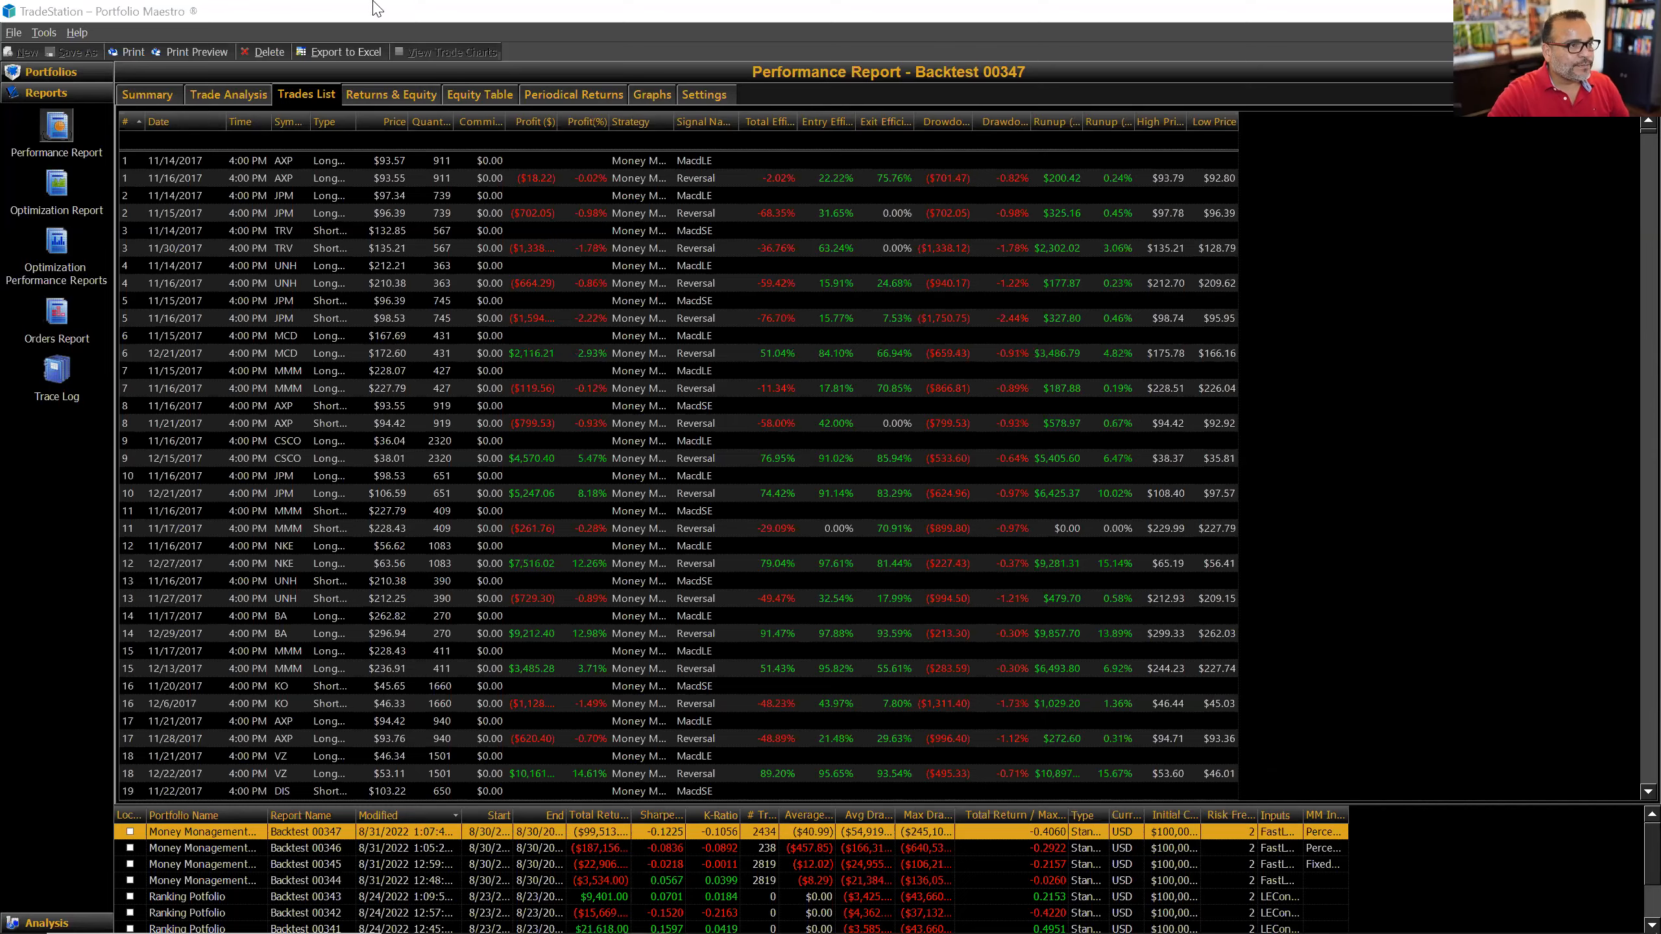
pyautogui.moveTo(375, 3); pyautogui.dragTo(375, 14)
pyautogui.moveTo(1551, 455); pyautogui.dragTo(1551, 558)
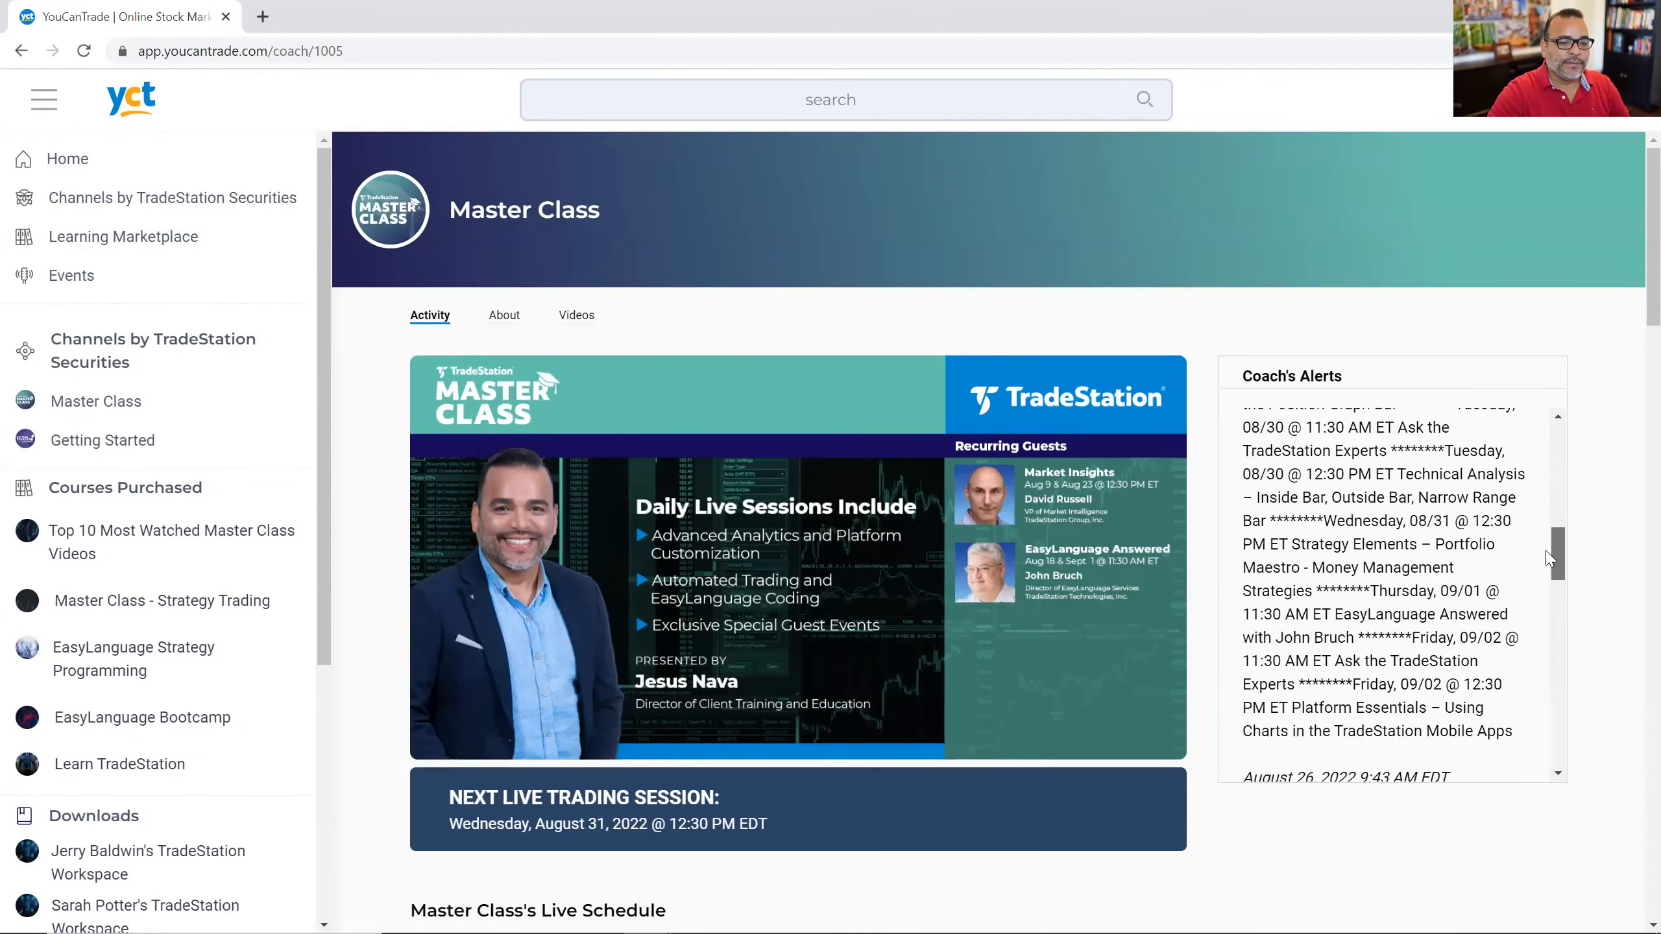